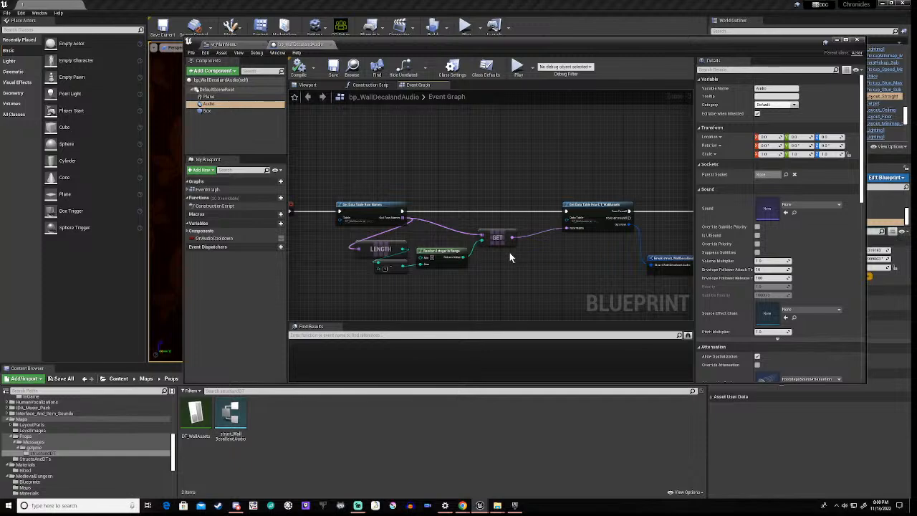
# Move the blueprint editor off the viewport and play-test the level, walking the large hall to the flame-lit corridor, until stopping the session.
pyautogui.moveTo(585, 42); pyautogui.dragTo(527, 142)
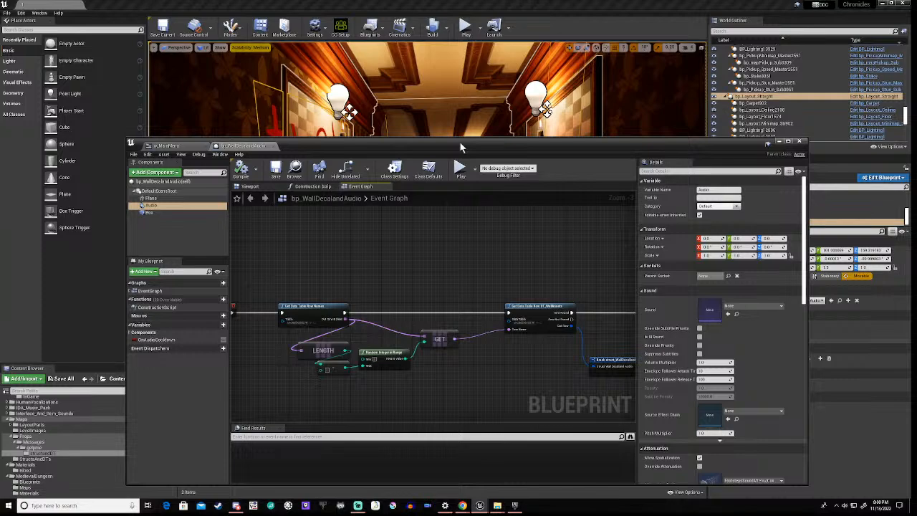
pyautogui.moveTo(460, 146); pyautogui.dragTo(449, 379)
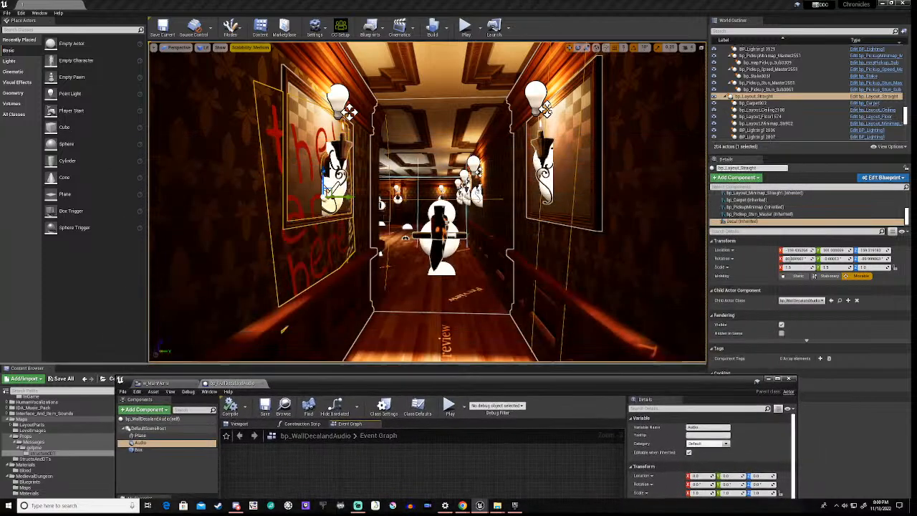
pyautogui.click(464, 29)
pyautogui.click(464, 27)
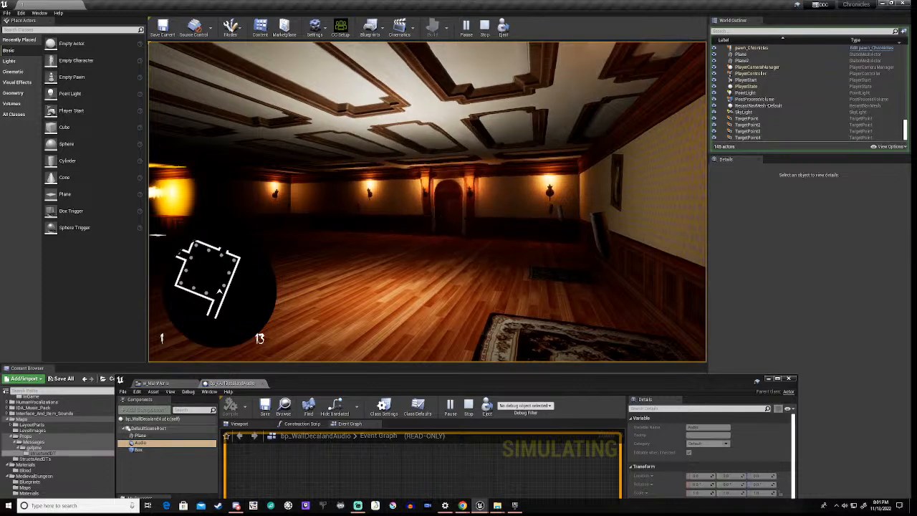
pyautogui.press('w')
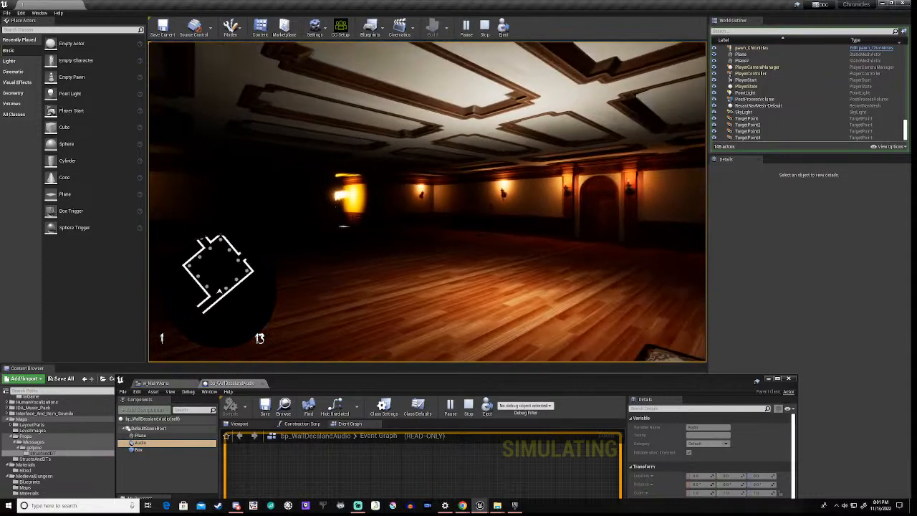
pyautogui.press('w')
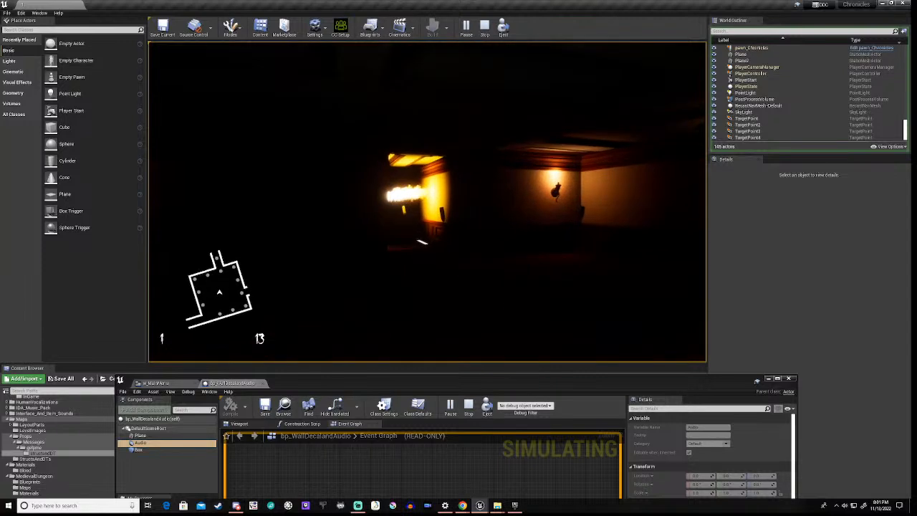
pyautogui.press('w')
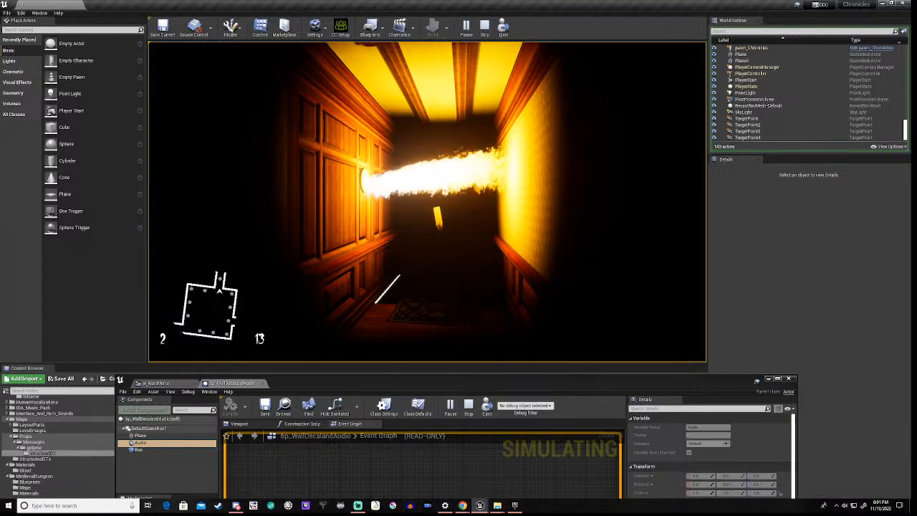
pyautogui.press('s')
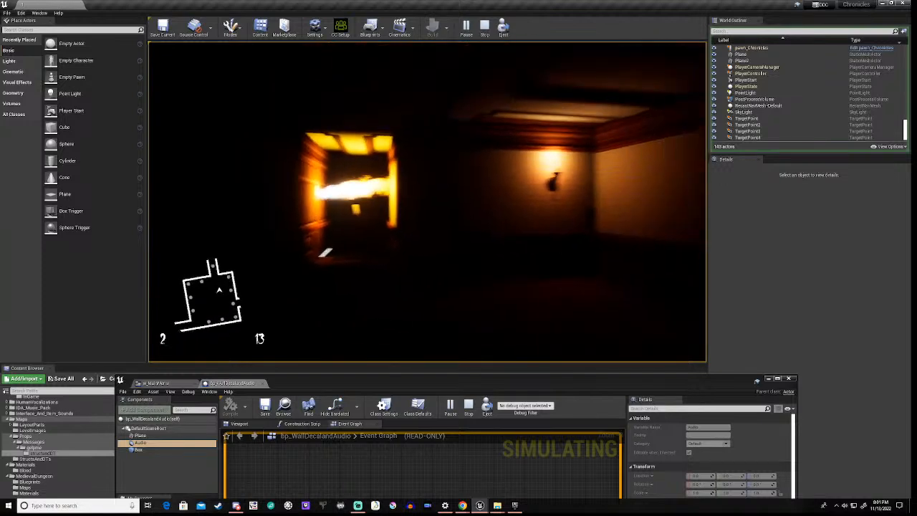
pyautogui.press('w')
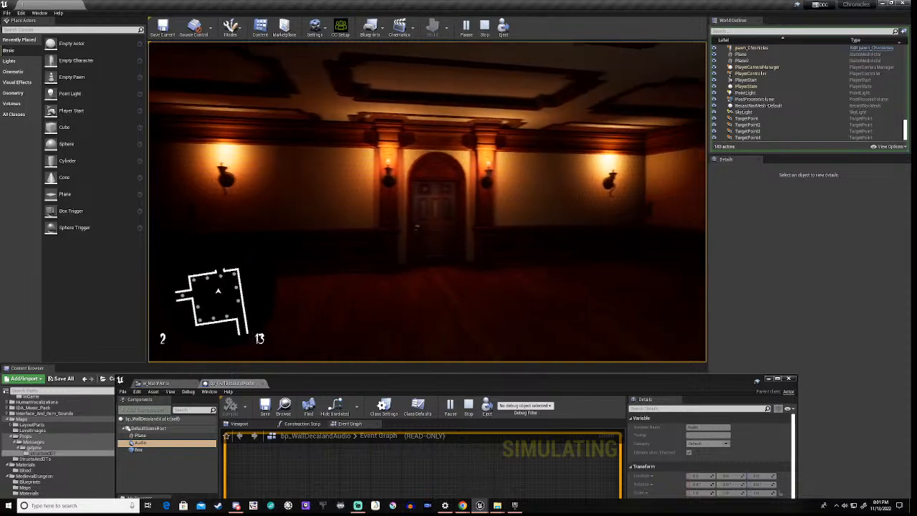
pyautogui.press('s')
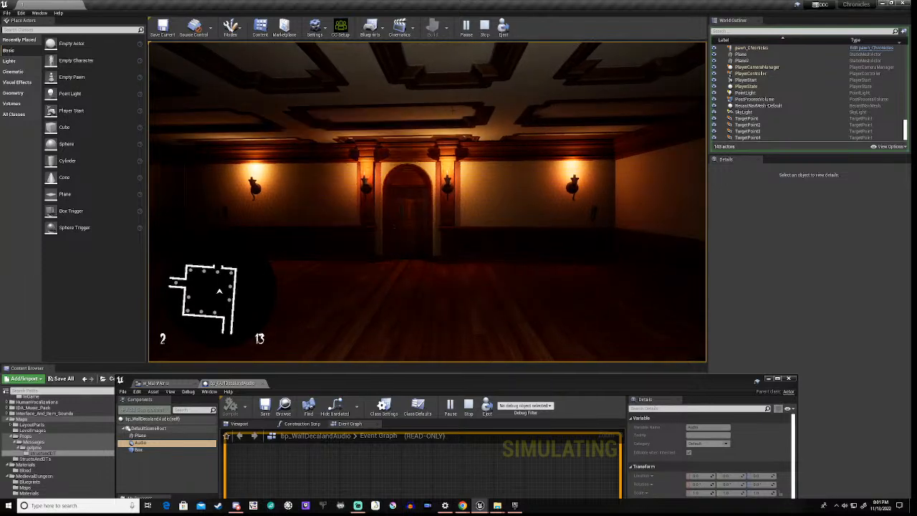
pyautogui.press('Escape')
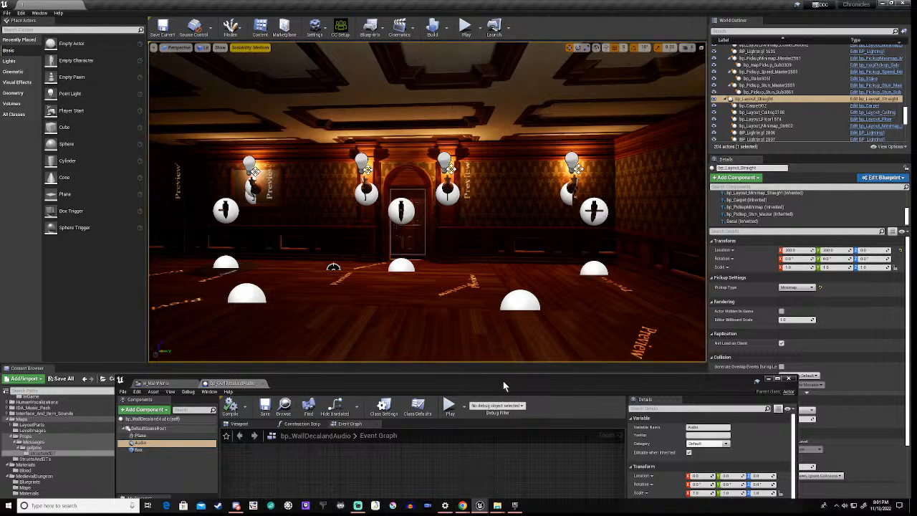
# Minimize the blueprint editor and open the MainMenu level from the Maps folder.
pyautogui.moveTo(503, 380); pyautogui.dragTo(523, 146)
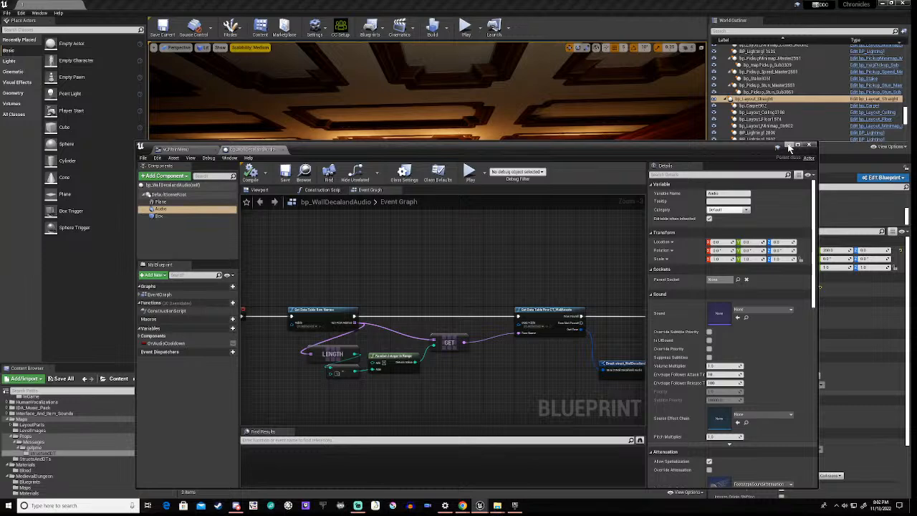
pyautogui.click(787, 146)
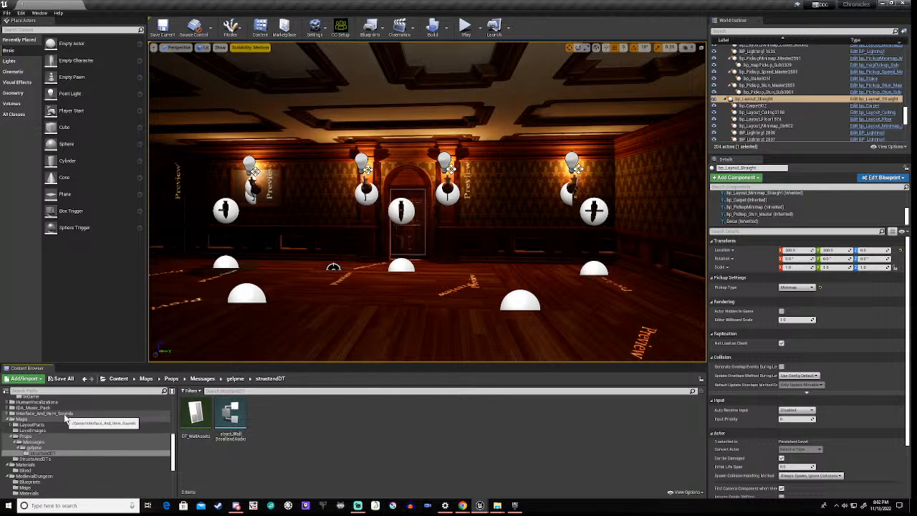
pyautogui.click(23, 420)
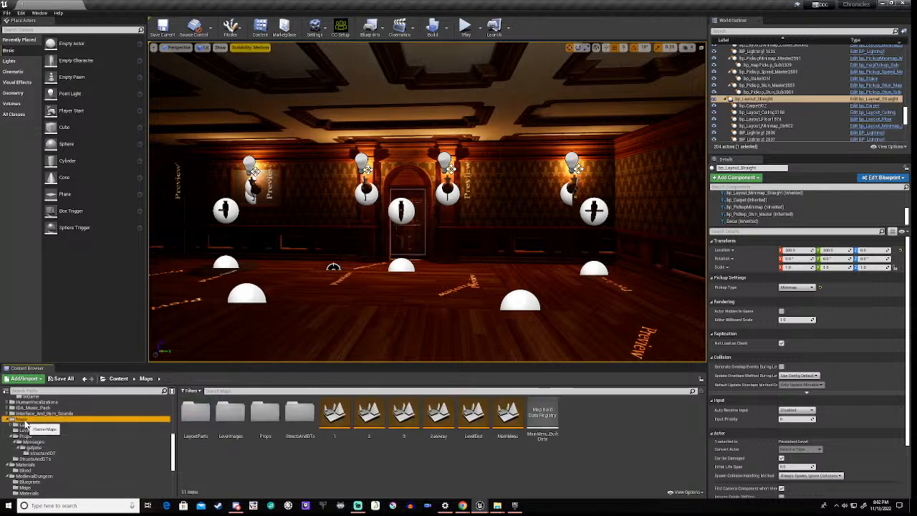
pyautogui.doubleClick(508, 412)
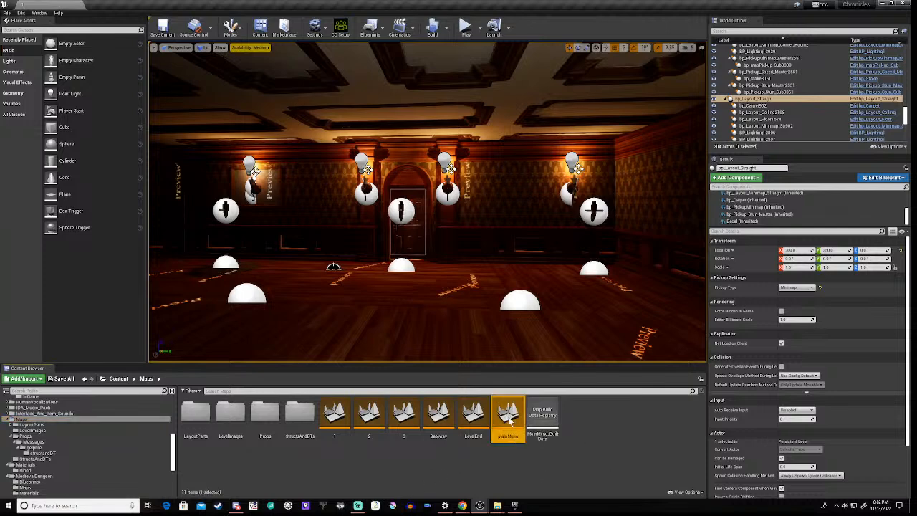
pyautogui.click(492, 320)
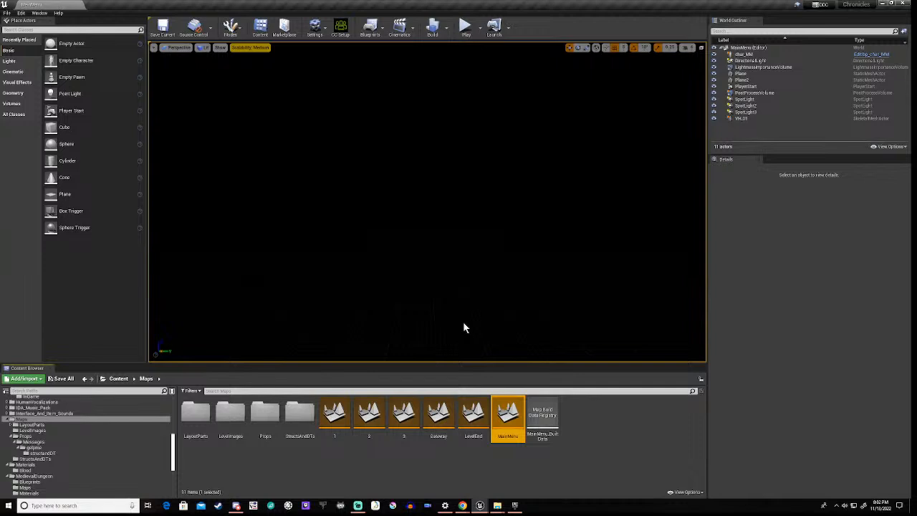
# Run the MainMenu level and view the game's Credits and High Scores screens, closing each one.
pyautogui.click(466, 28)
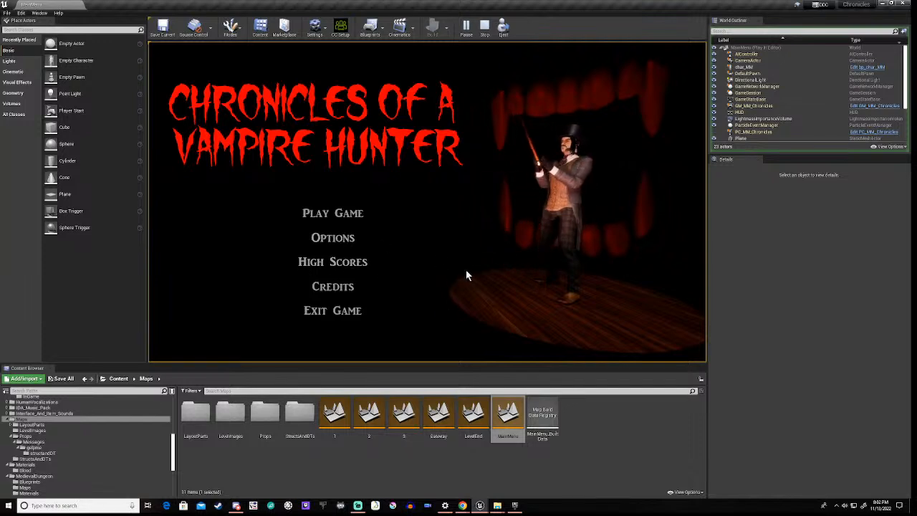
pyautogui.click(333, 287)
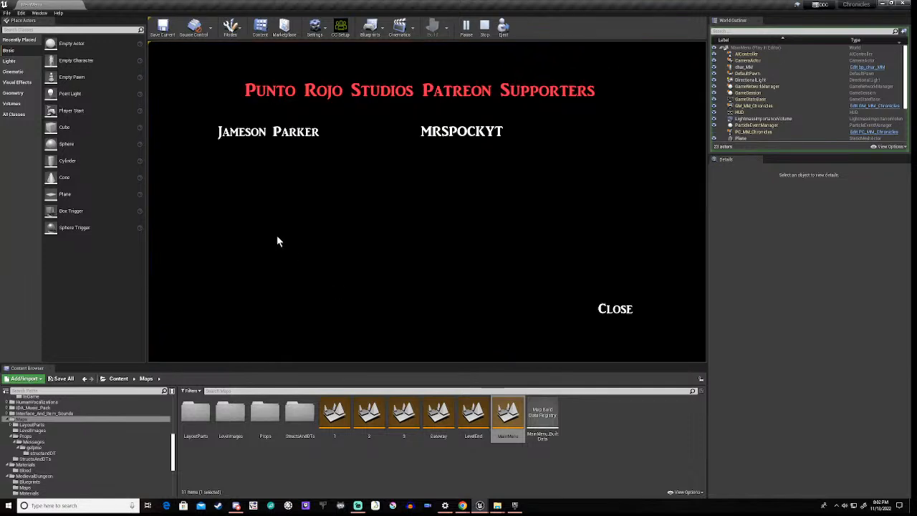
pyautogui.click(616, 313)
pyautogui.click(338, 264)
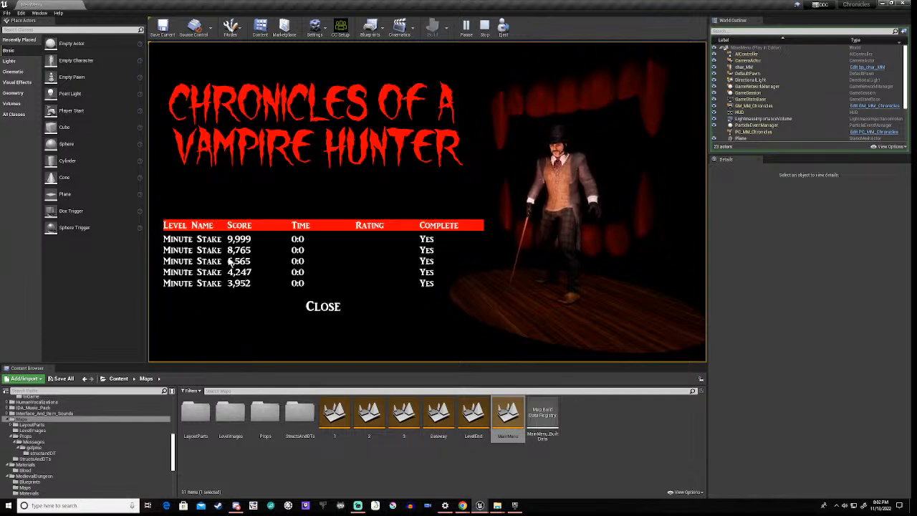
pyautogui.click(323, 310)
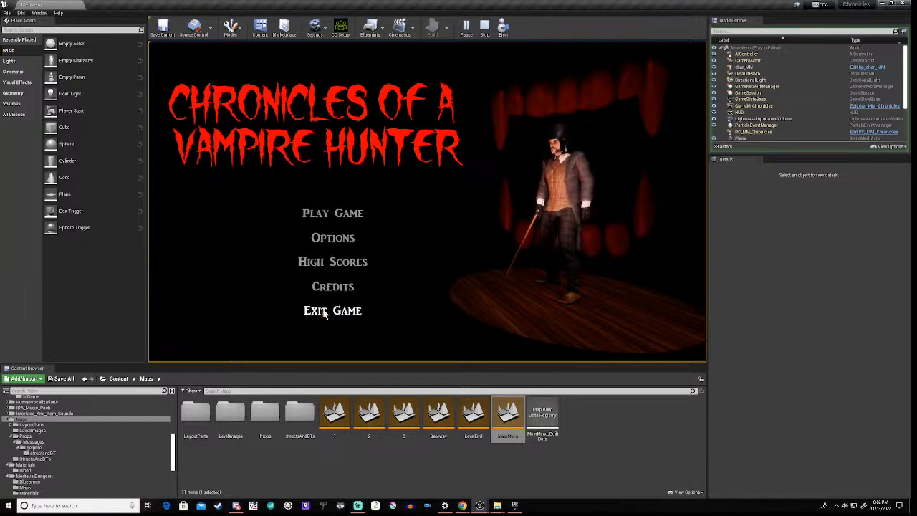
# Review the game's Audio, Gameplay, Visuals and Display options, and return to its main menu.
pyautogui.click(332, 237)
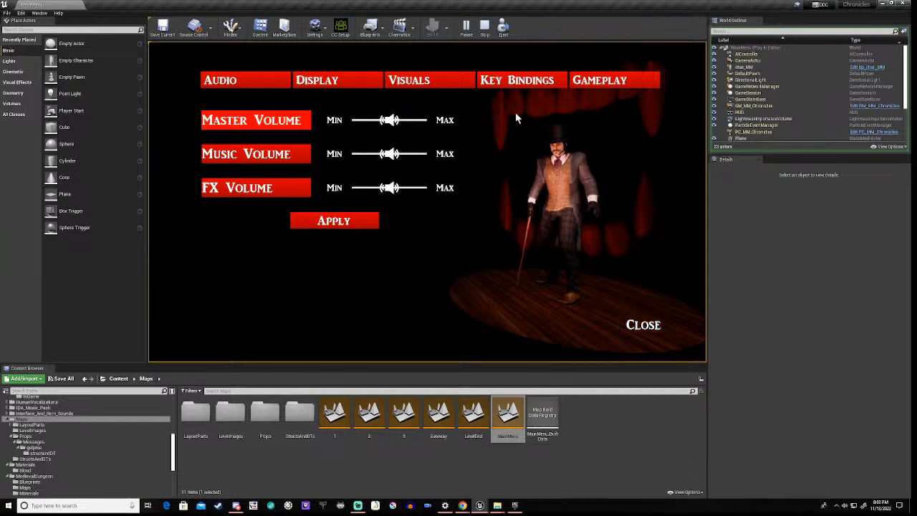
pyautogui.click(600, 81)
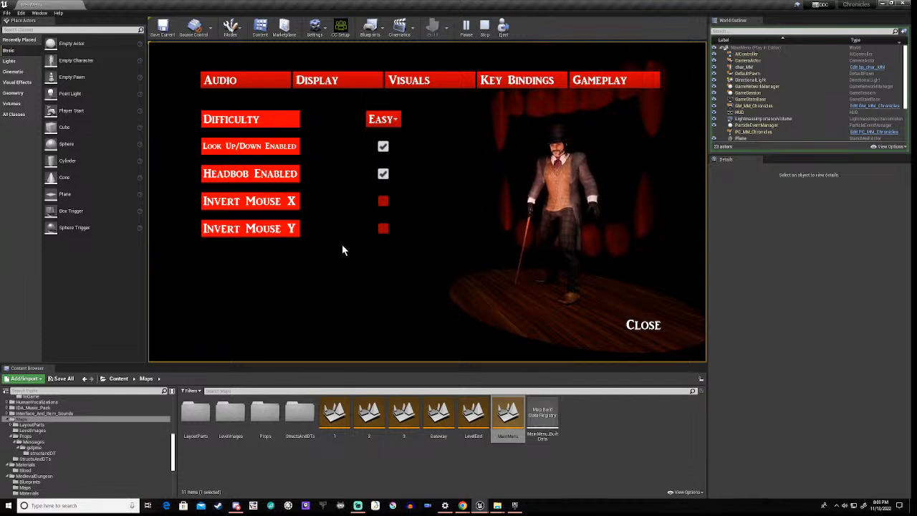
pyautogui.click(640, 328)
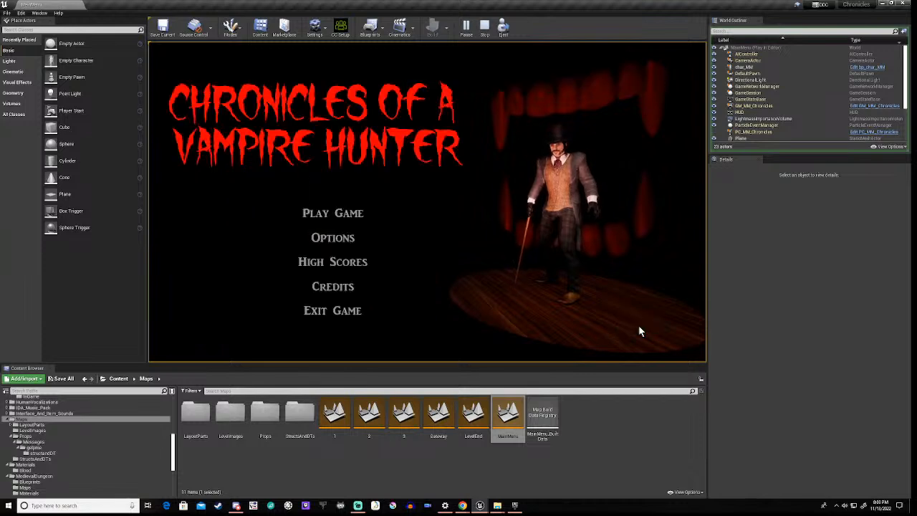
pyautogui.click(333, 239)
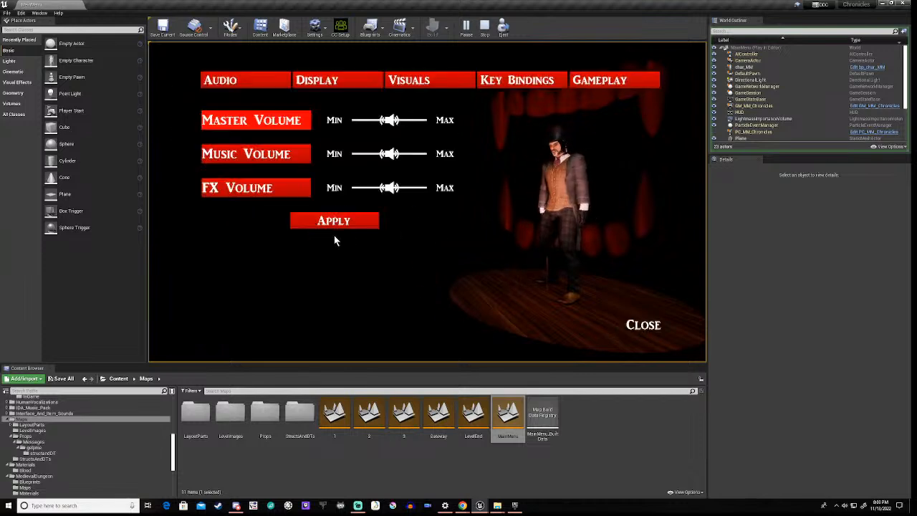
pyautogui.click(418, 83)
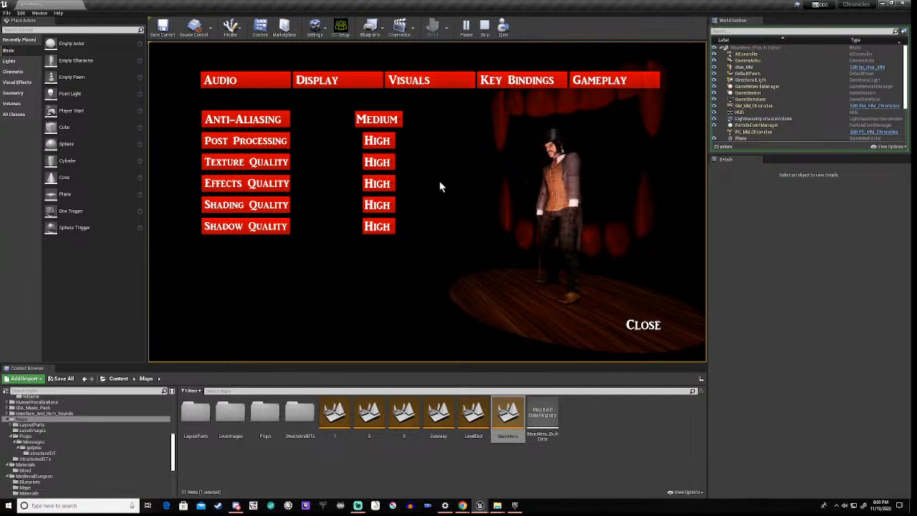
pyautogui.click(350, 83)
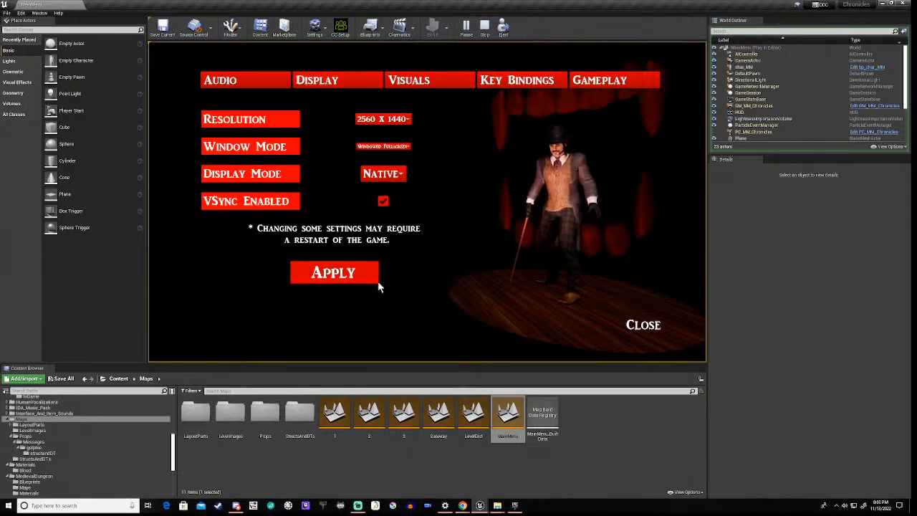
pyautogui.click(645, 326)
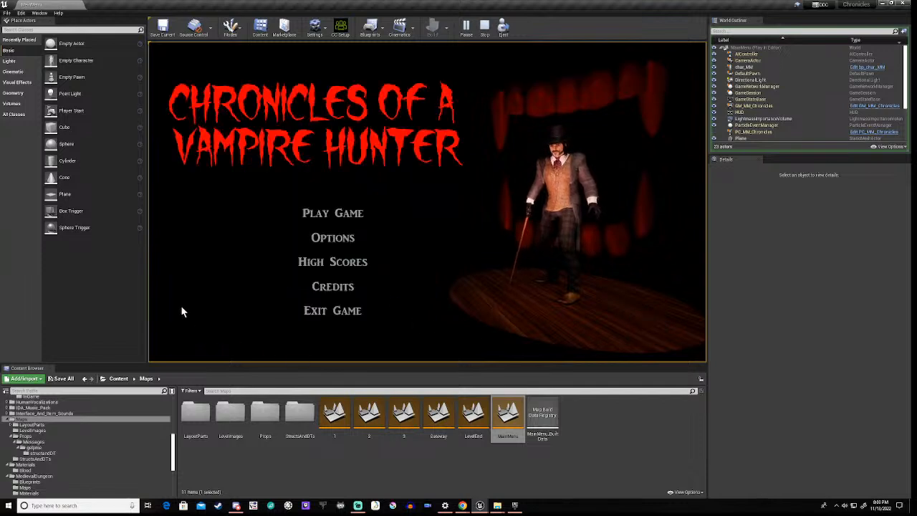
# Start the game and examine the Minute Stake and Blood Donor level paintings up close.
pyautogui.click(333, 214)
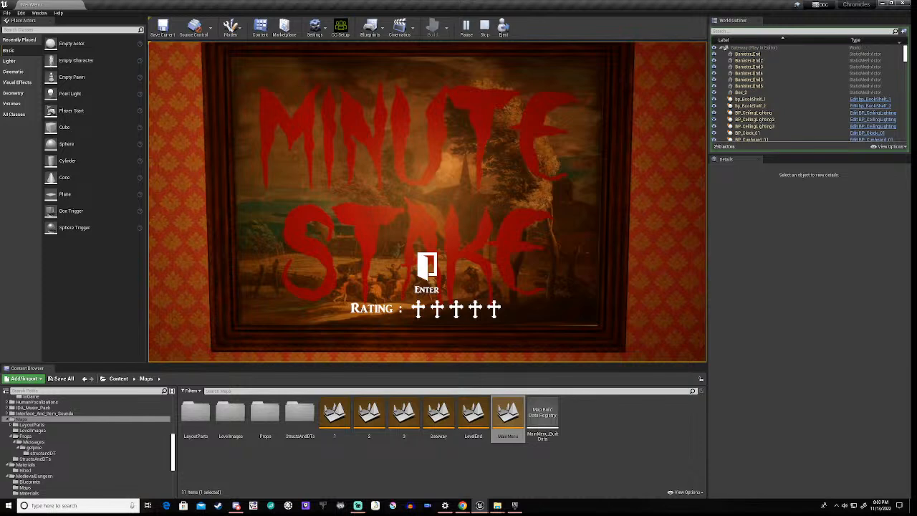
pyautogui.press('s')
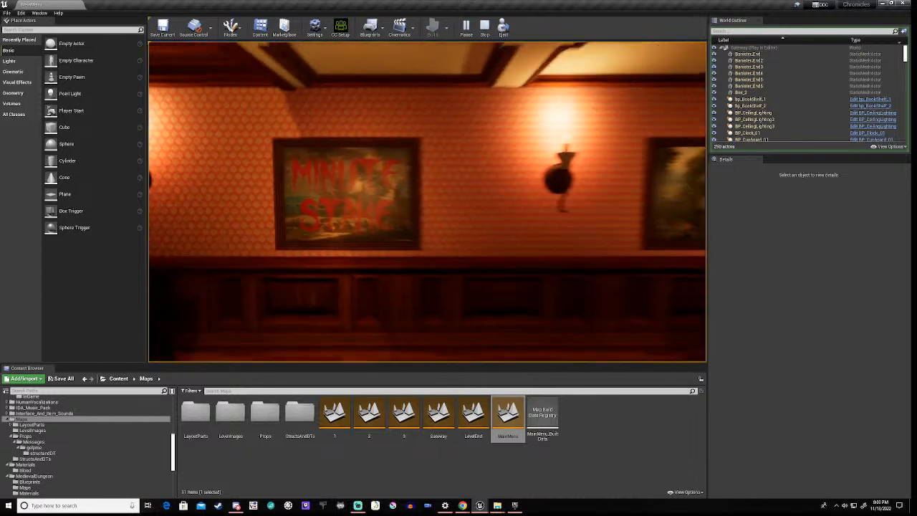
pyautogui.press('w')
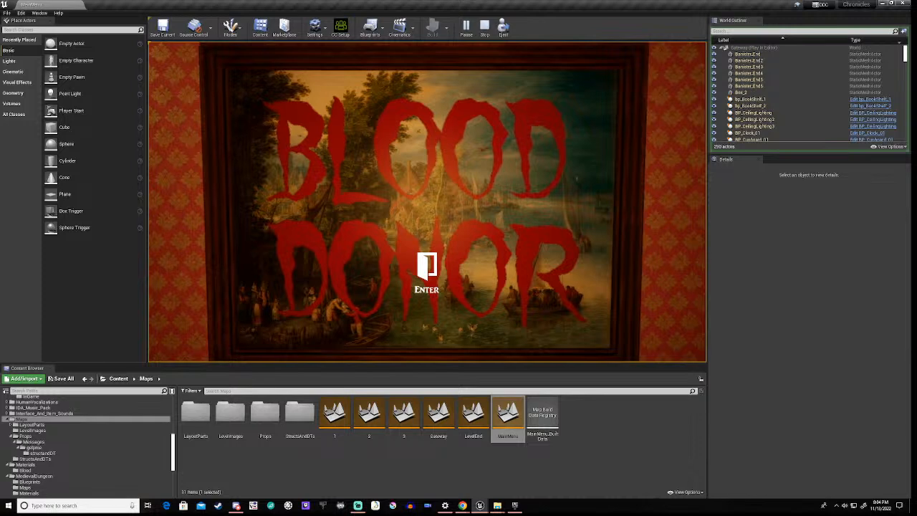
pyautogui.press('s')
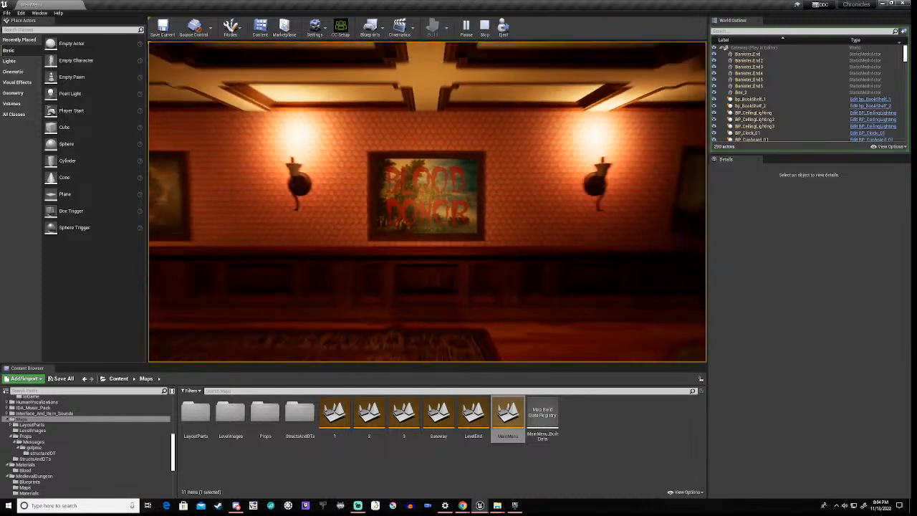
# Tour the mansion hub, from the ground-floor paintings up the main staircase to the bookshelves on the upper floor.
pyautogui.press('w')
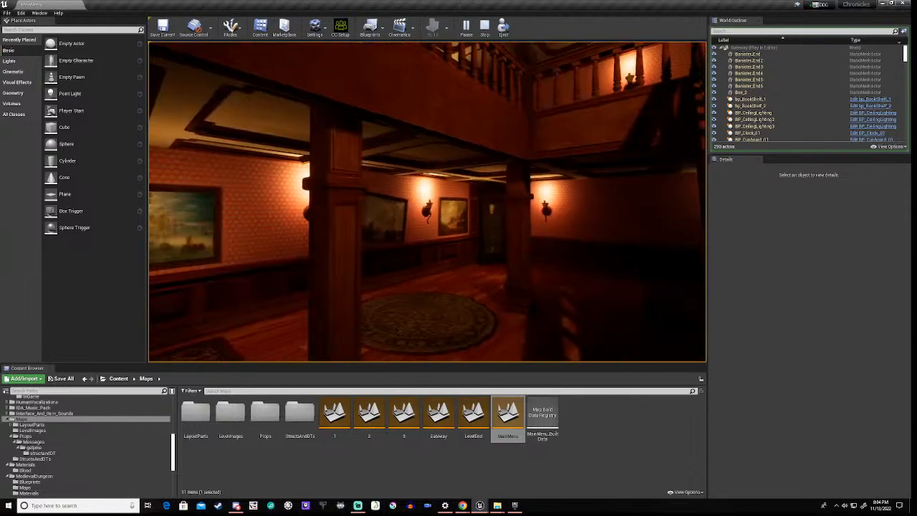
pyautogui.press('w')
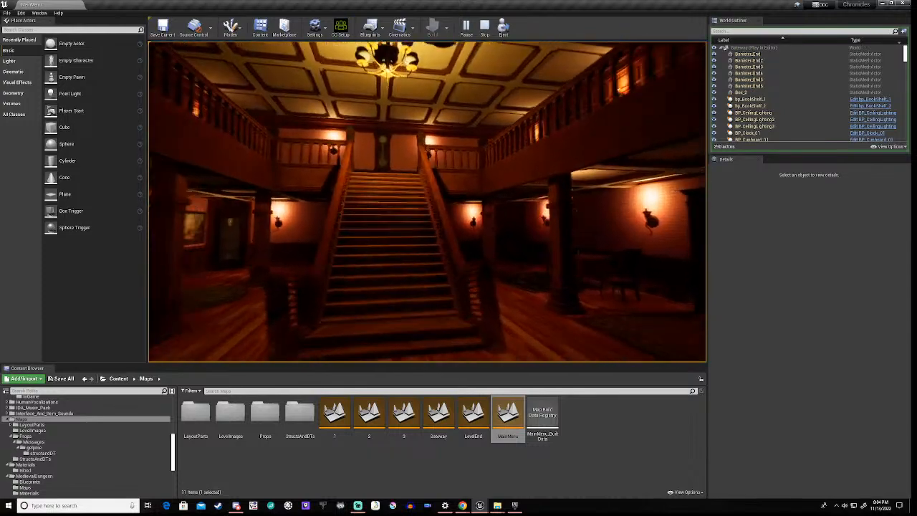
pyautogui.press('w')
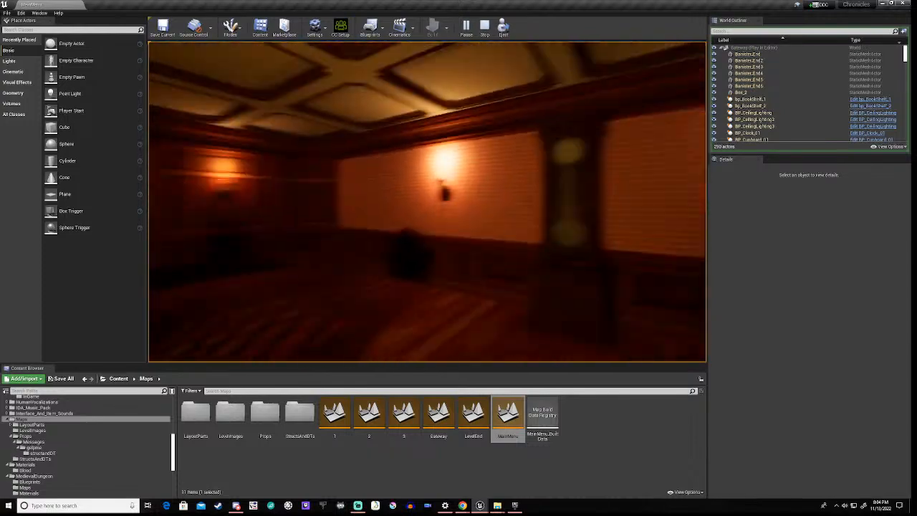
pyautogui.press('w')
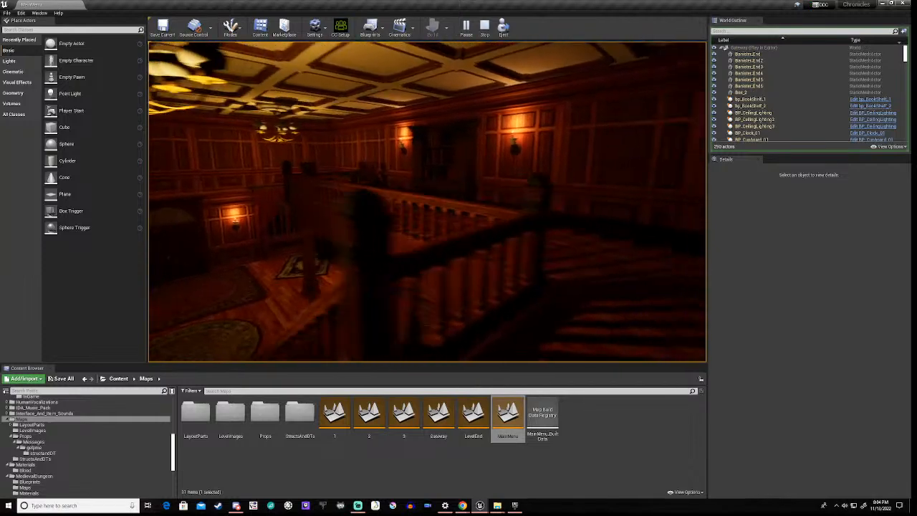
pyautogui.press('w')
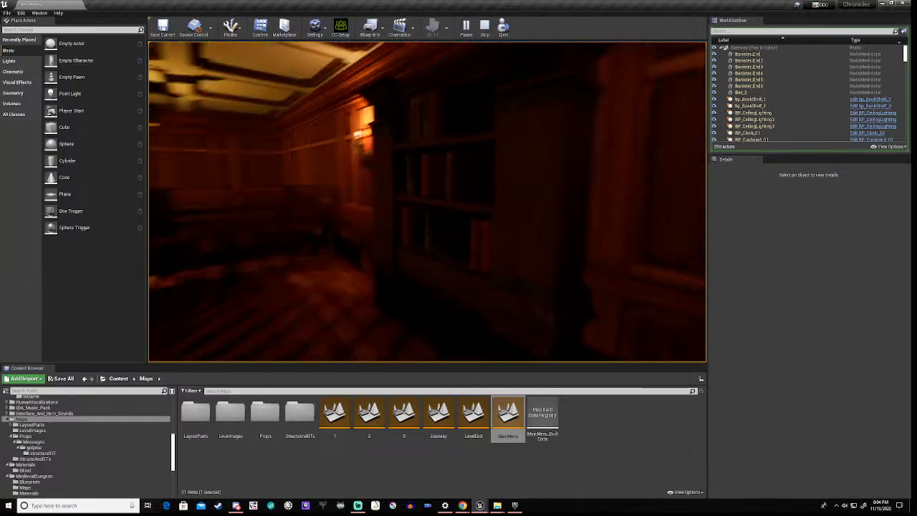
pyautogui.press('w')
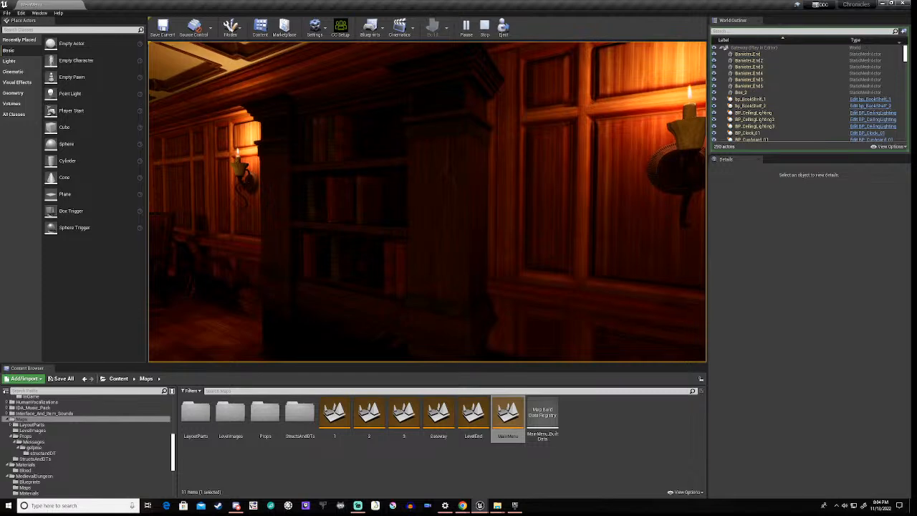
pyautogui.press('w')
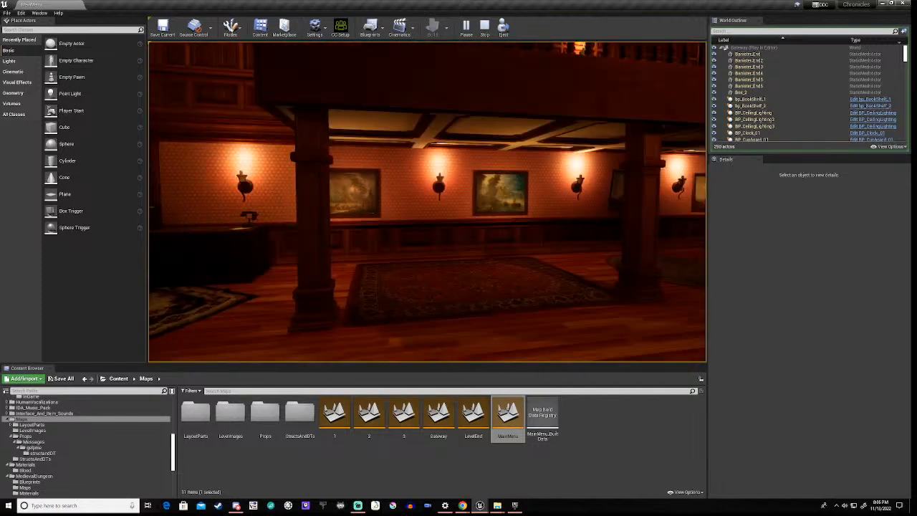
# Walk up to the Minute Stake painting in the ground-floor gallery and enter its level.
pyautogui.press('w')
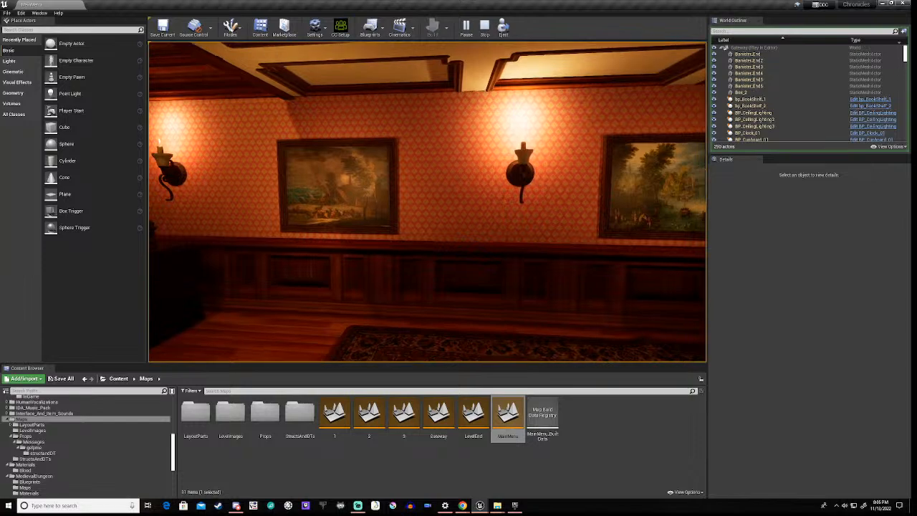
pyautogui.press('w')
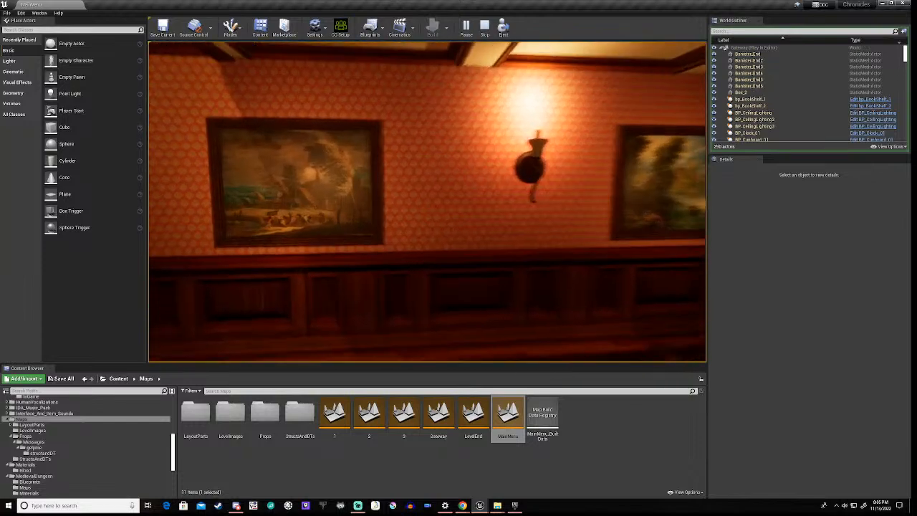
pyautogui.press('w')
pyautogui.press('w')
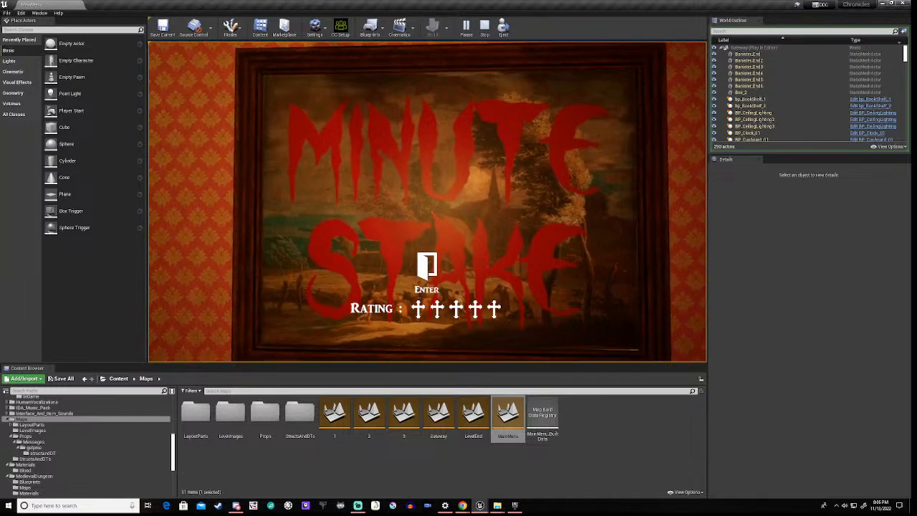
pyautogui.press('e')
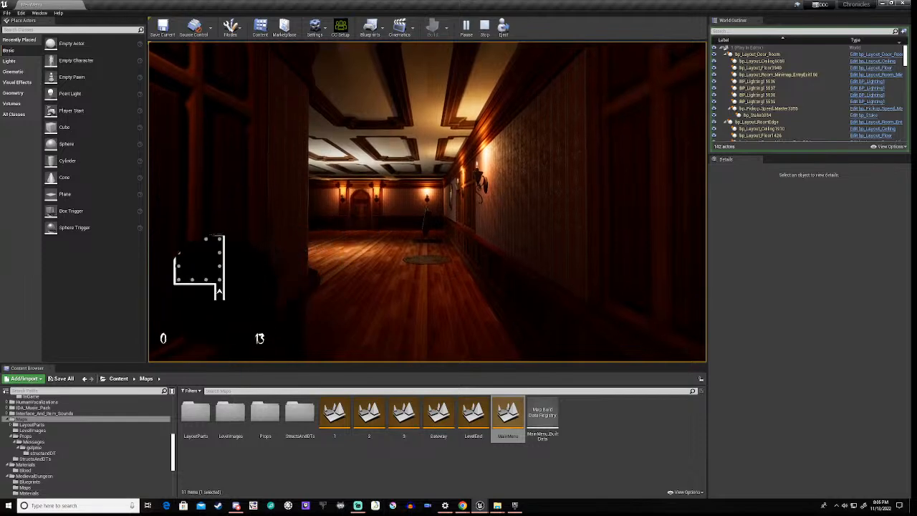
# Enter the Minute Stake room and collect the stakes along its walls, circling from the entry corridor.
pyautogui.press('s')
pyautogui.press('w')
pyautogui.press('w')
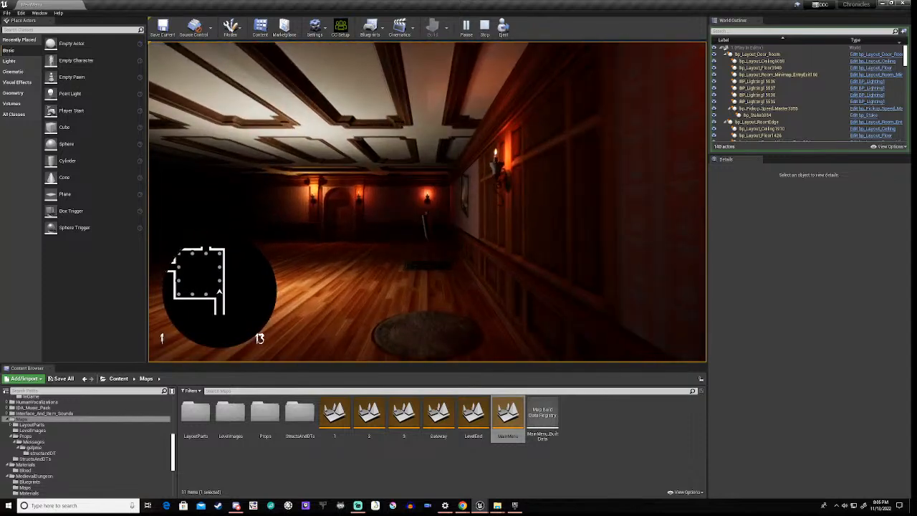
pyautogui.press('w')
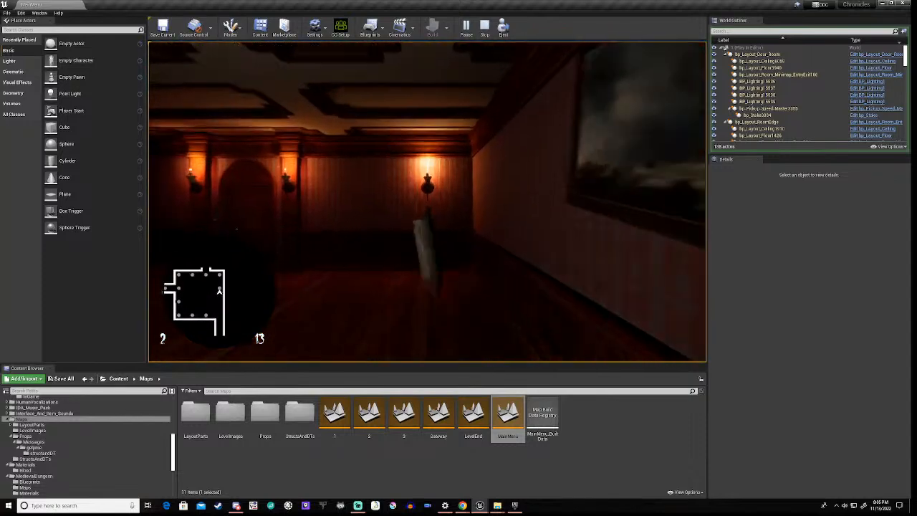
pyautogui.press('w')
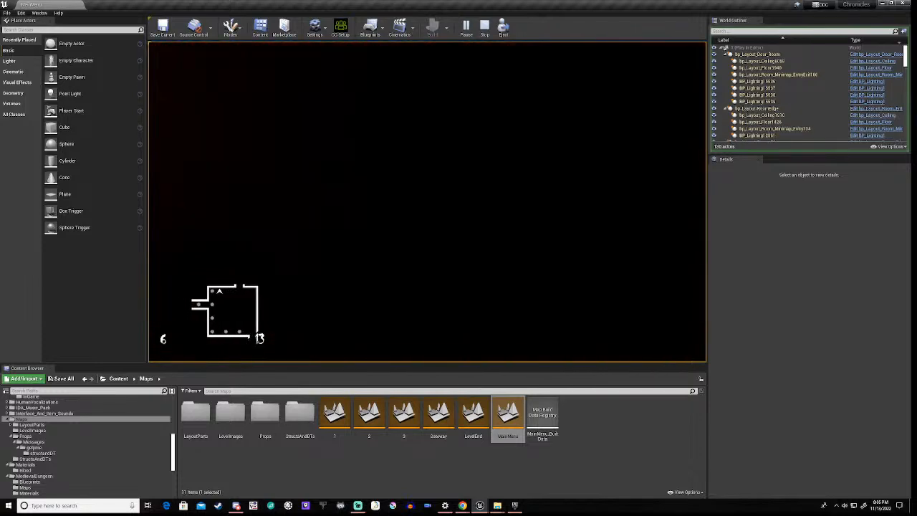
pyautogui.press('w')
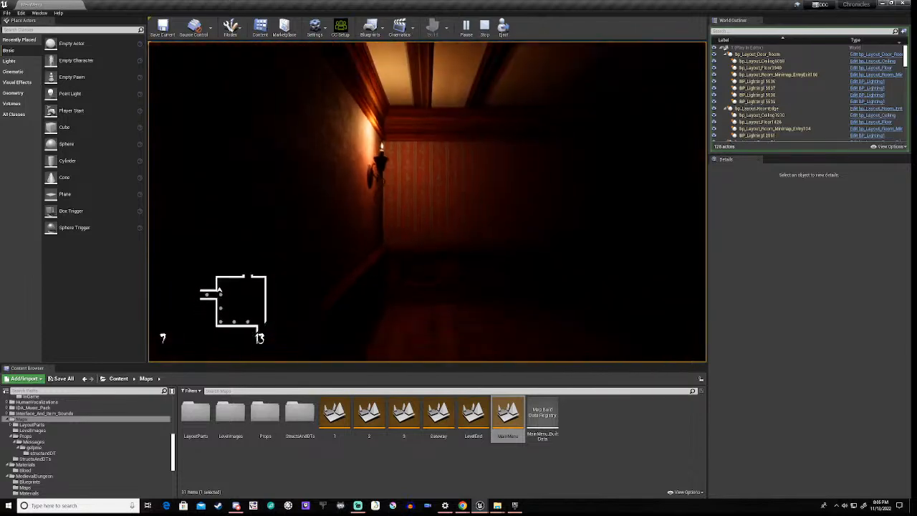
pyautogui.press('w')
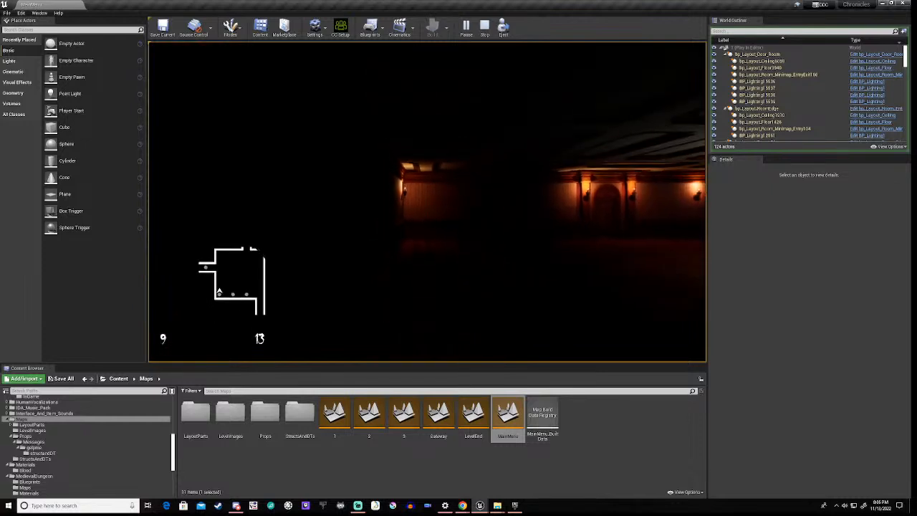
# Collect the remaining stakes in the Minute Stake room, including the last one in the brightly lit side passage.
pyautogui.press('d')
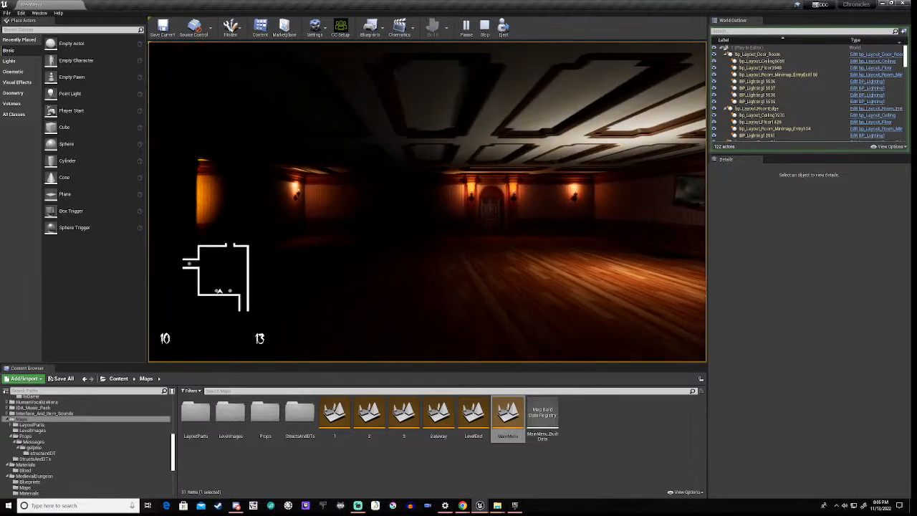
pyautogui.press('a')
pyautogui.press('w')
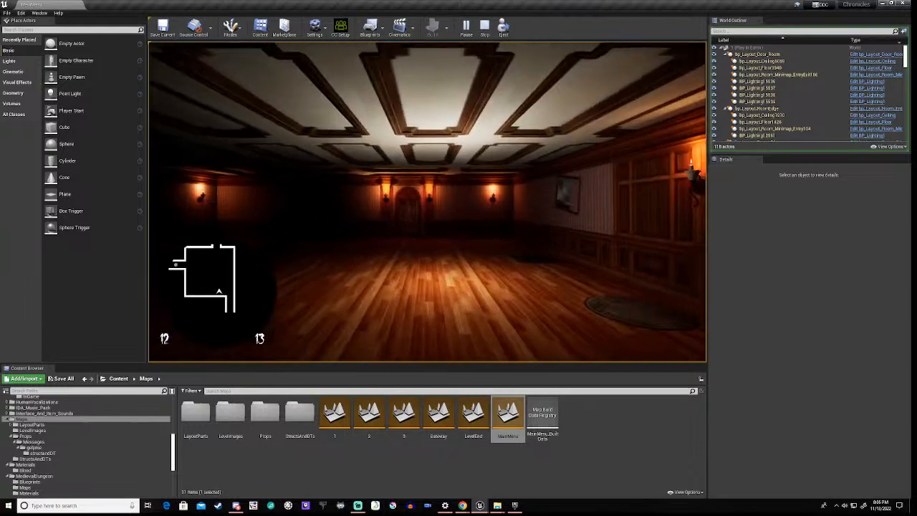
pyautogui.press('a')
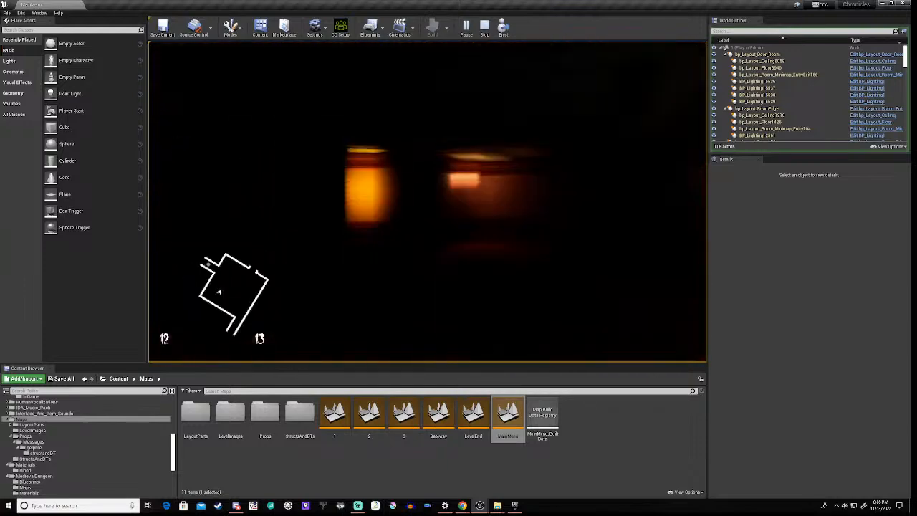
pyautogui.press('w')
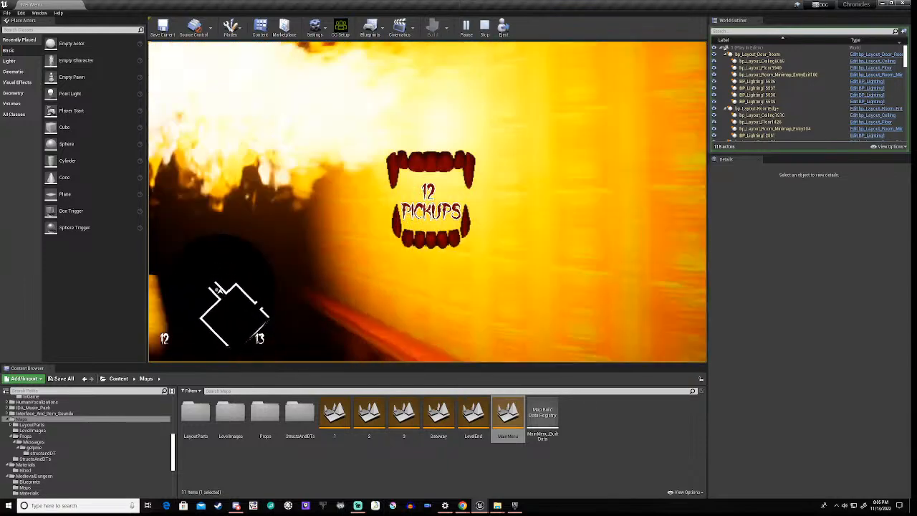
pyautogui.press('w')
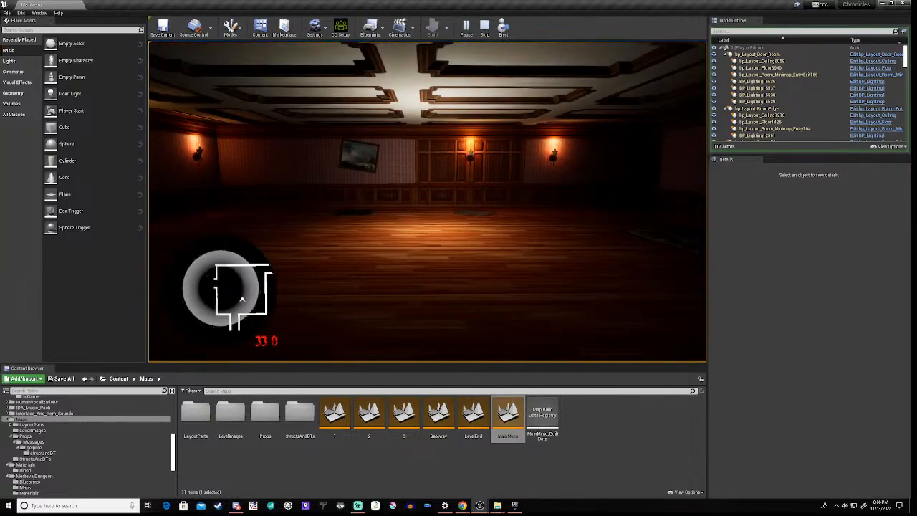
# Reach the exit door to finish the Minute Stake level and close its results screen.
pyautogui.press('w')
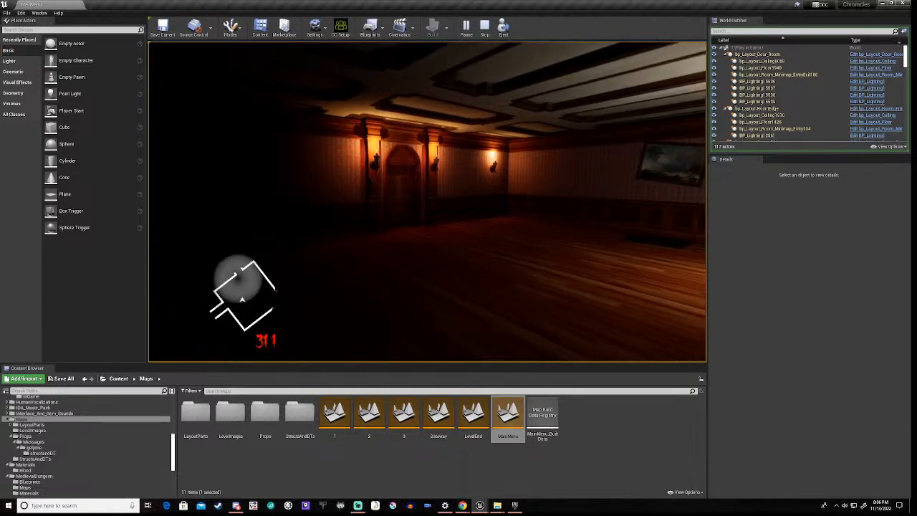
pyautogui.press('w')
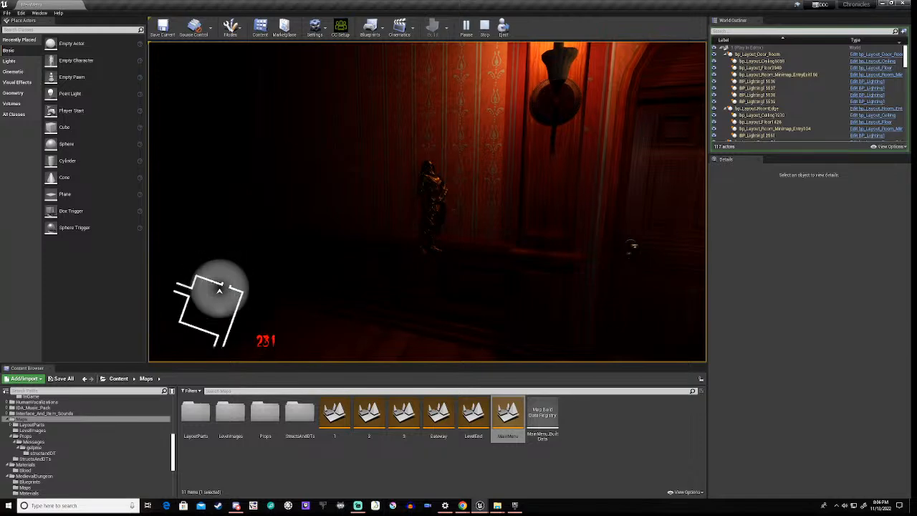
pyautogui.press('w')
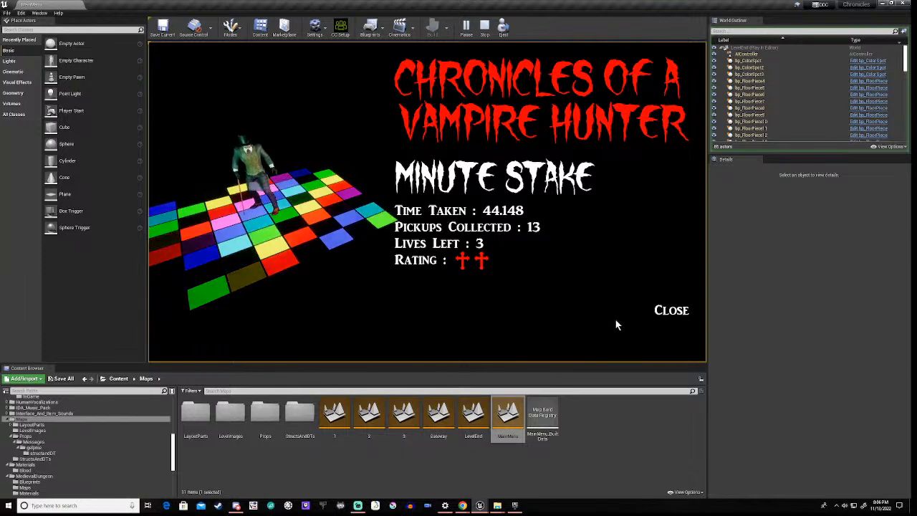
pyautogui.click(671, 311)
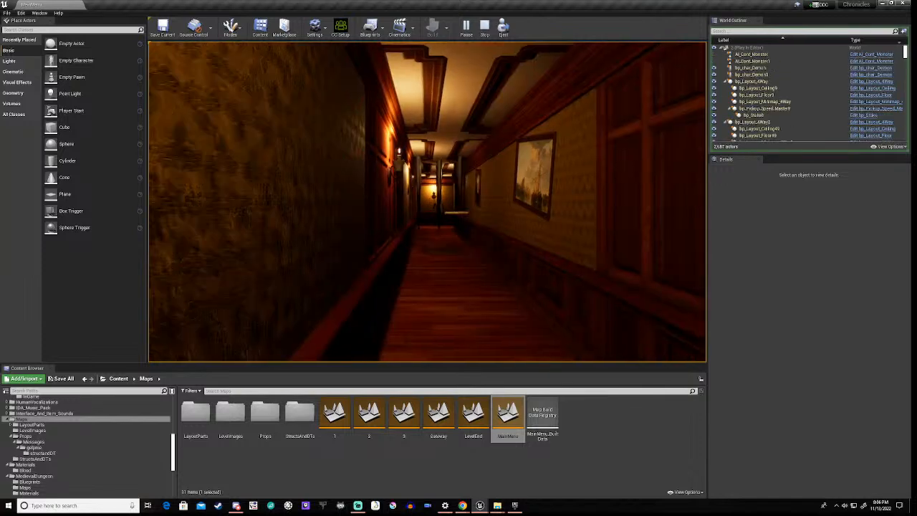
# Walk down the first corridor of level 2 with the minimap shown, collecting stakes up to the T-junction.
pyautogui.press('w')
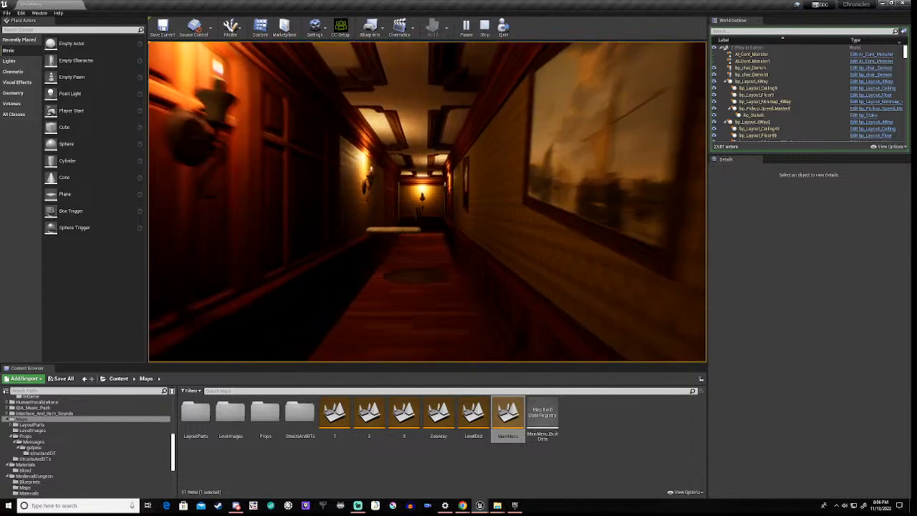
pyautogui.press('m')
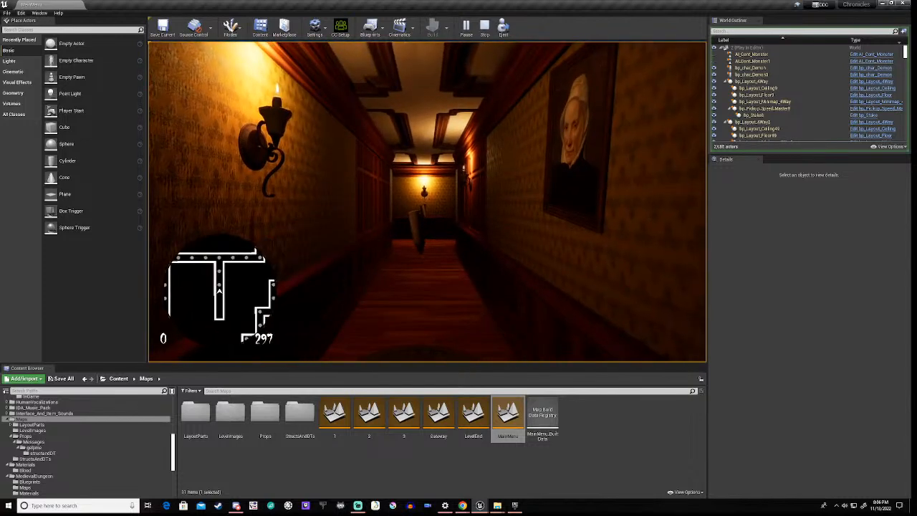
pyautogui.press('w')
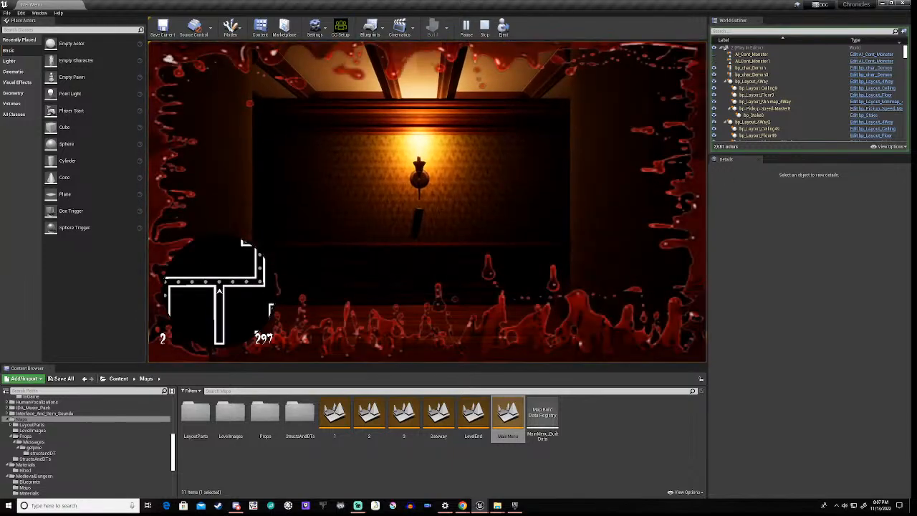
pyautogui.press('w')
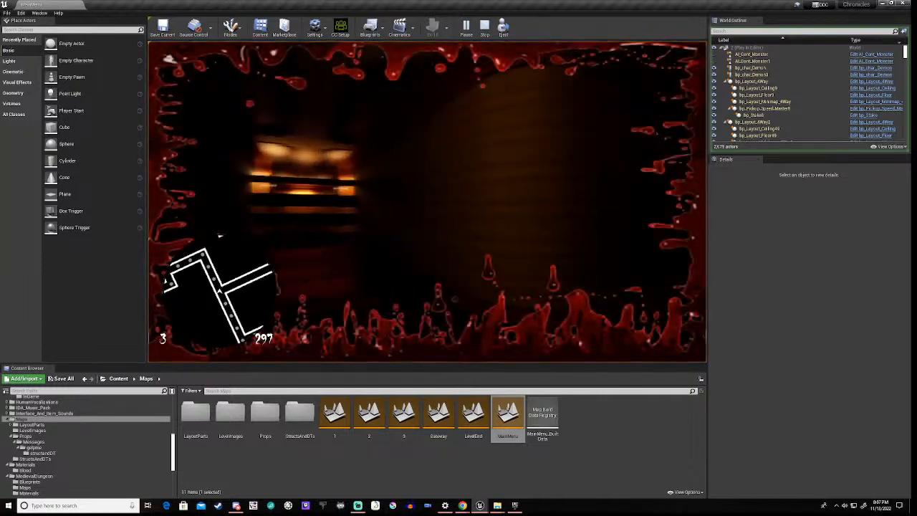
# Break the barricade in the left branch of the T-junction and collect the stakes up to the zigzag bend.
pyautogui.press('w')
pyautogui.press('w')
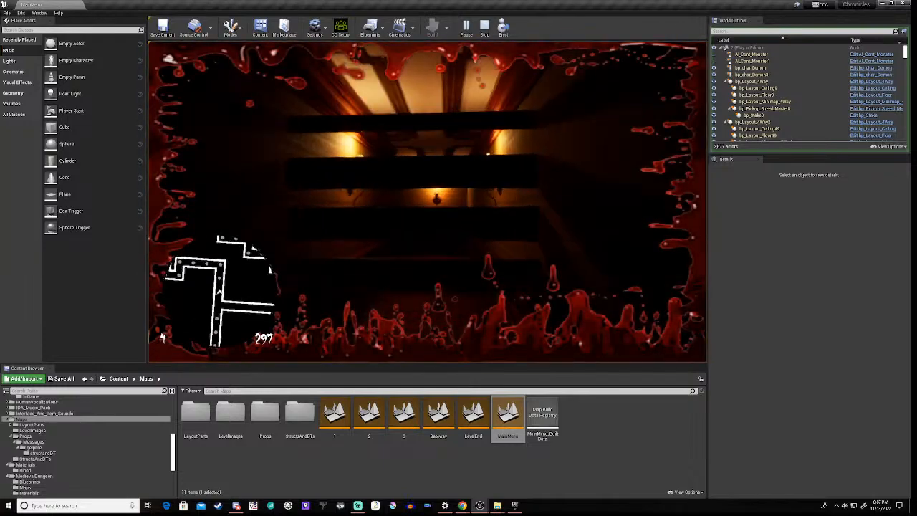
pyautogui.press('e')
pyautogui.press('w')
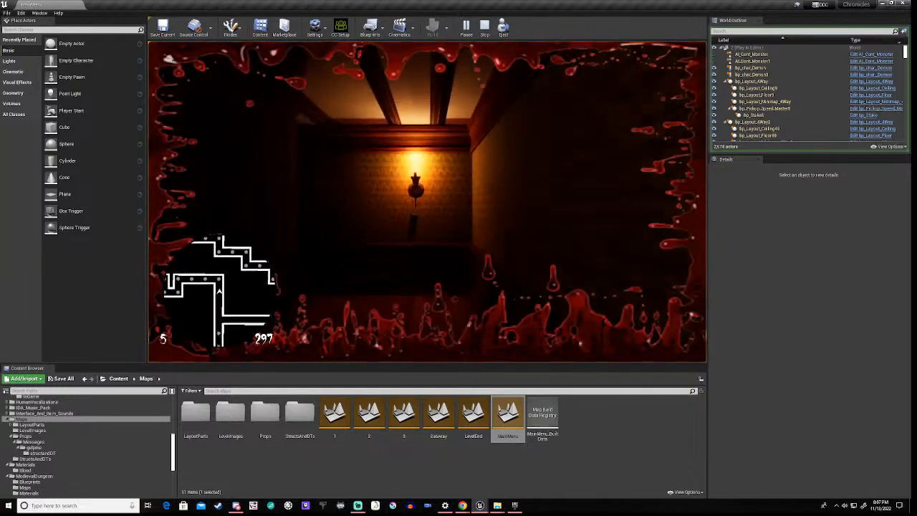
pyautogui.press('w')
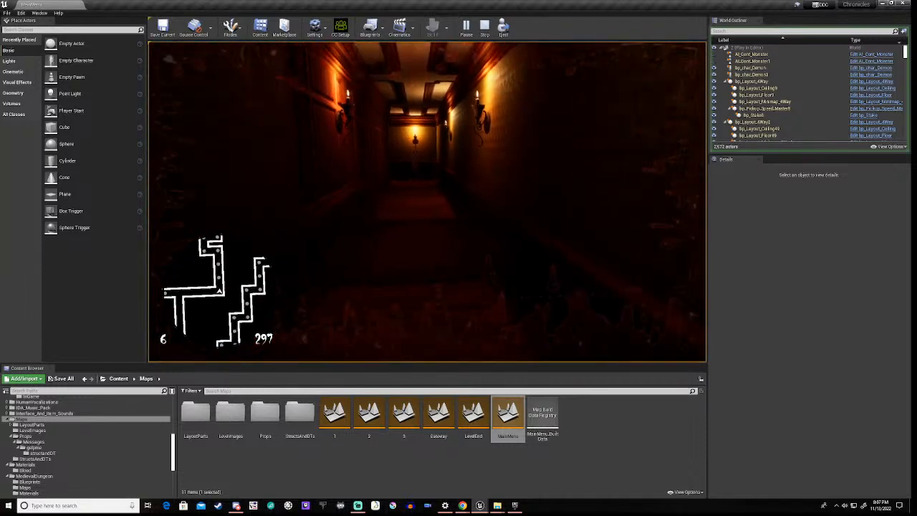
pyautogui.press('w')
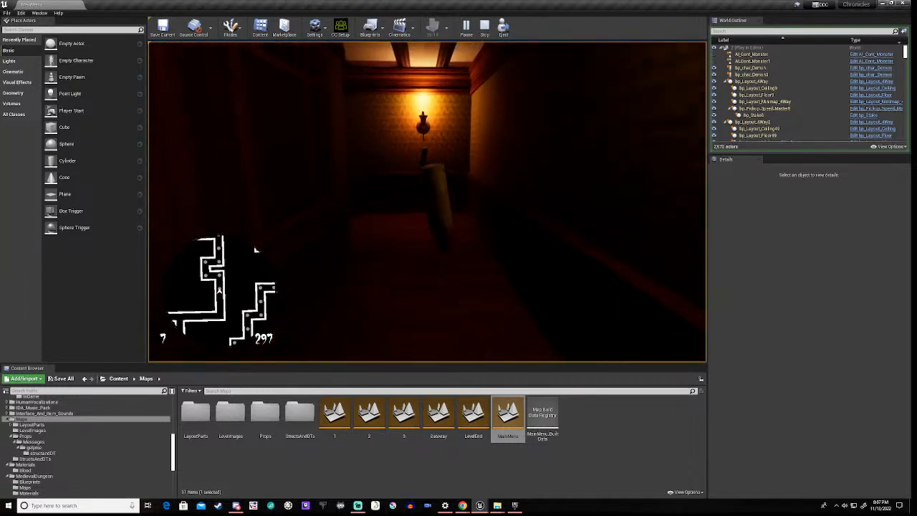
pyautogui.press('w')
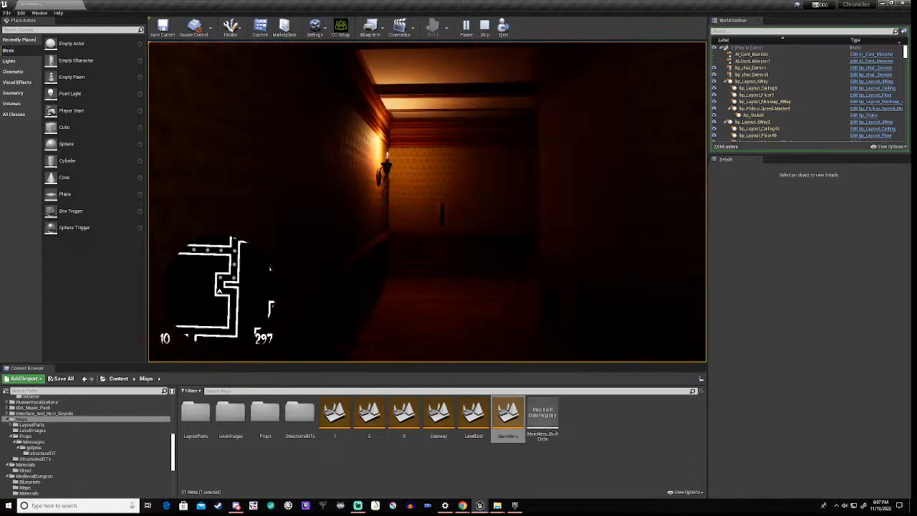
# Turn back from the zigzag bend and cross the T-junction into the opposite corridor, collecting stakes up to its barricade.
pyautogui.press('w')
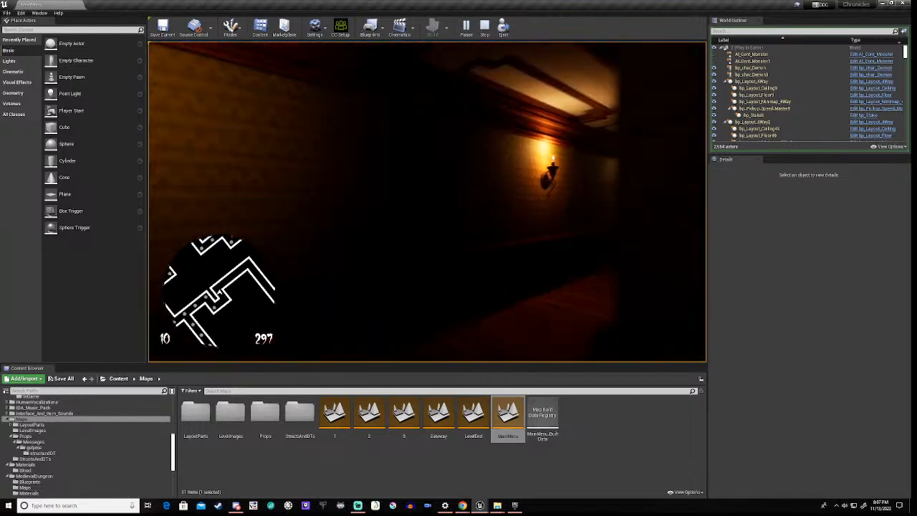
pyautogui.press('w')
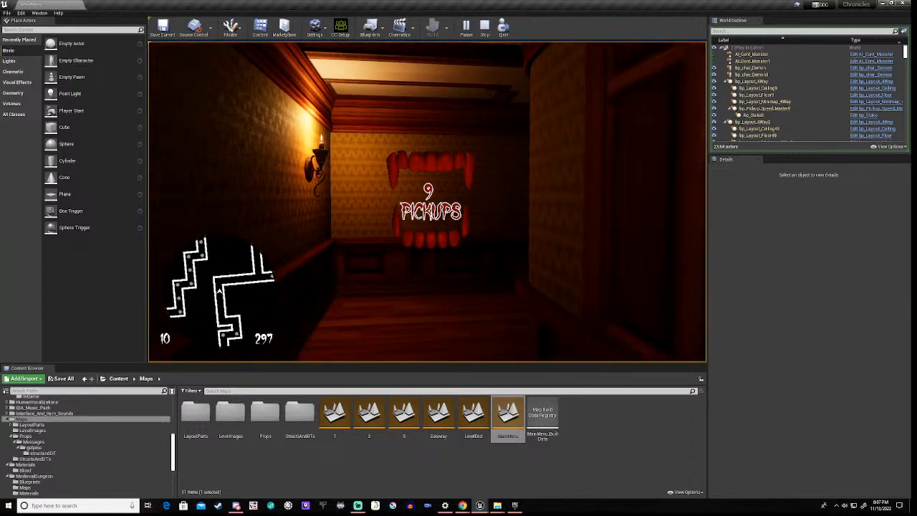
pyautogui.press('w')
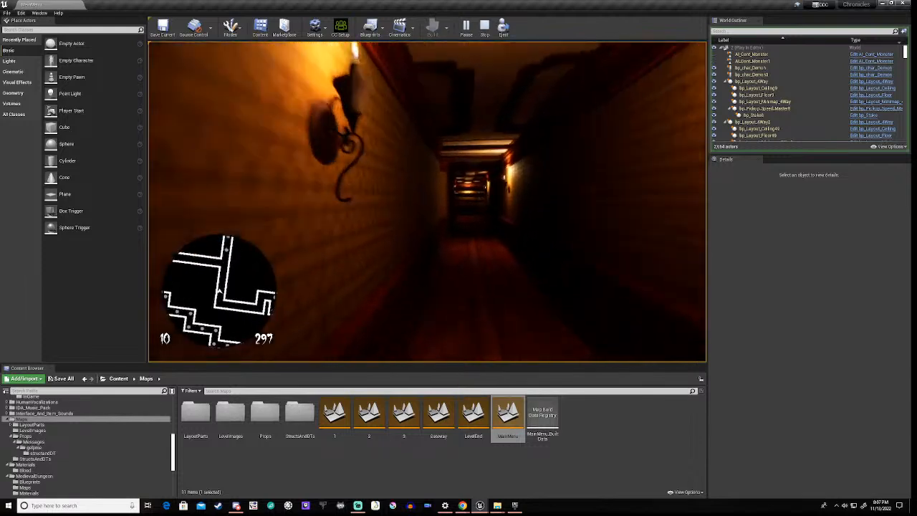
pyautogui.press('w')
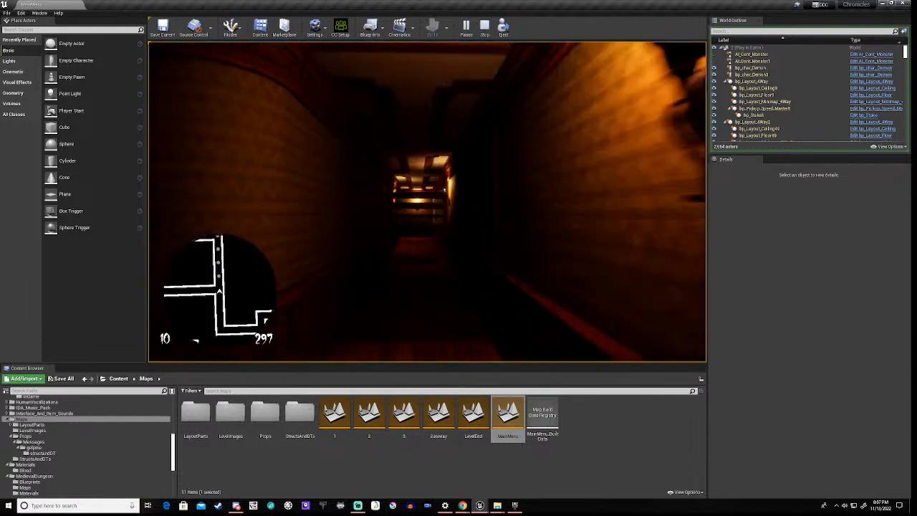
pyautogui.press('w')
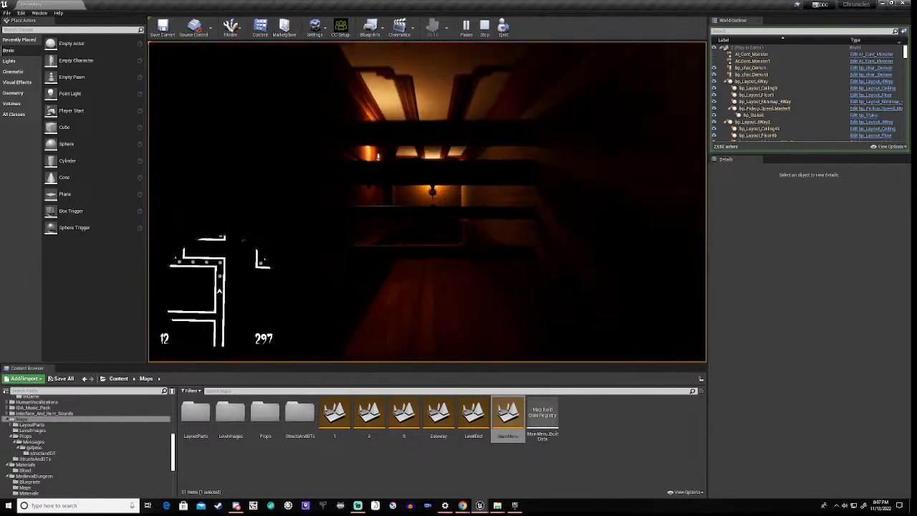
# Break the second barricade and collect the stakes around the corner along the long corridor towards the demon.
pyautogui.press('e')
pyautogui.press('w')
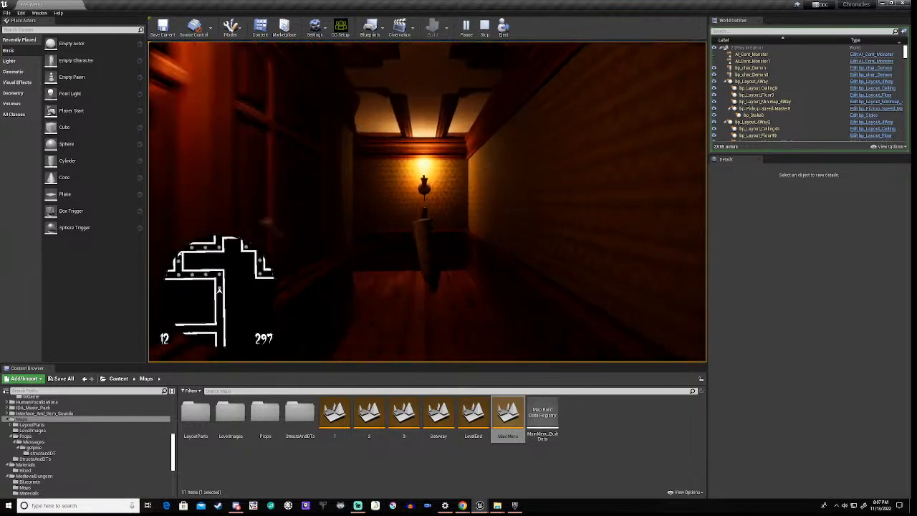
pyautogui.press('w')
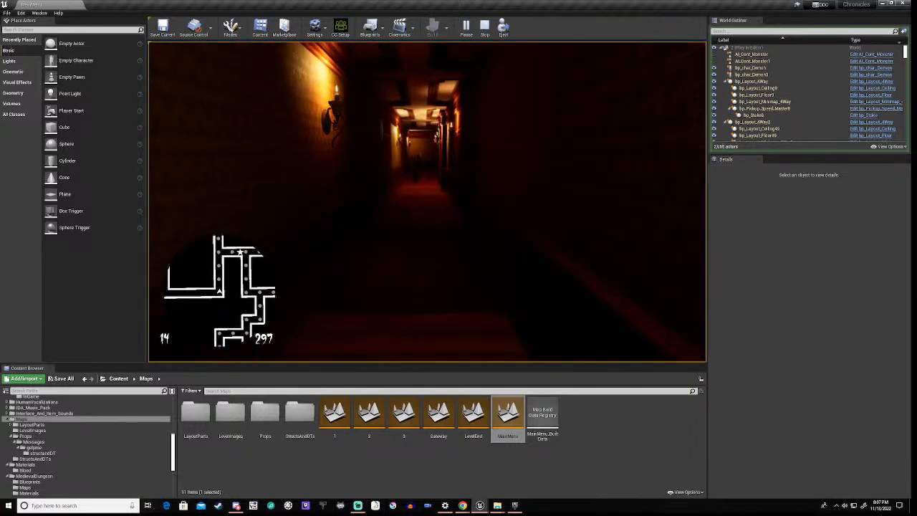
pyautogui.press('w')
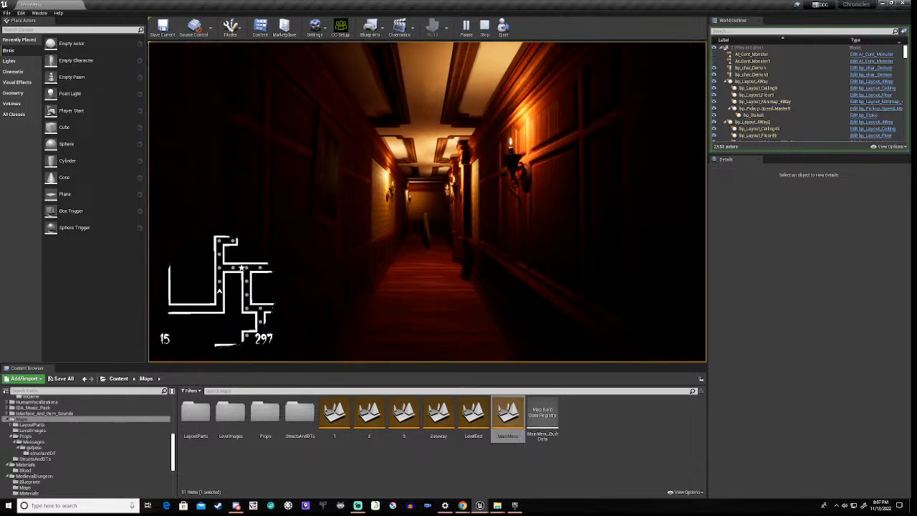
pyautogui.press('w')
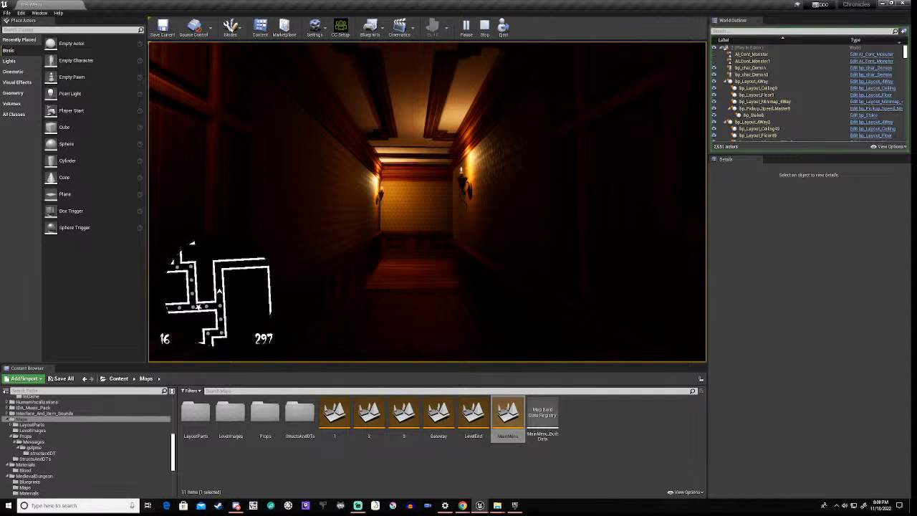
# Back along the corridor to the arched door and open it onto the barricaded passage with the demon.
pyautogui.press('s')
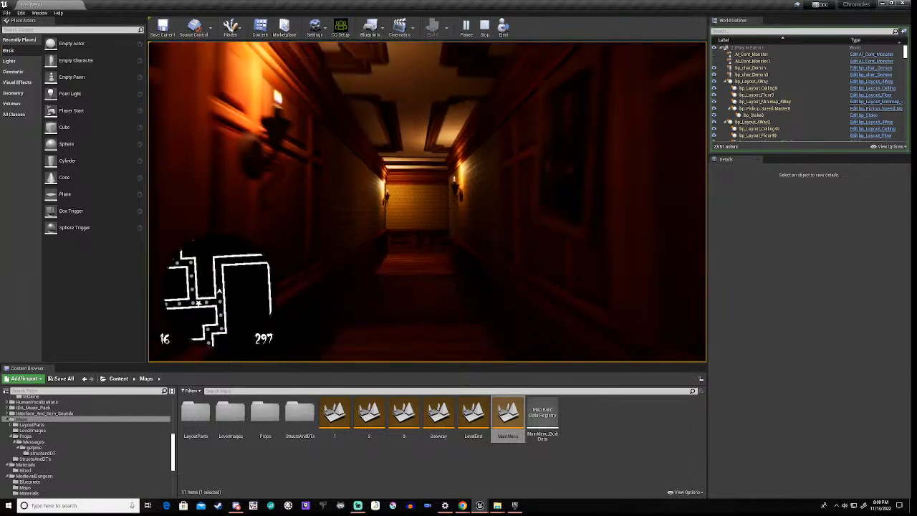
pyautogui.press('s')
pyautogui.press('s')
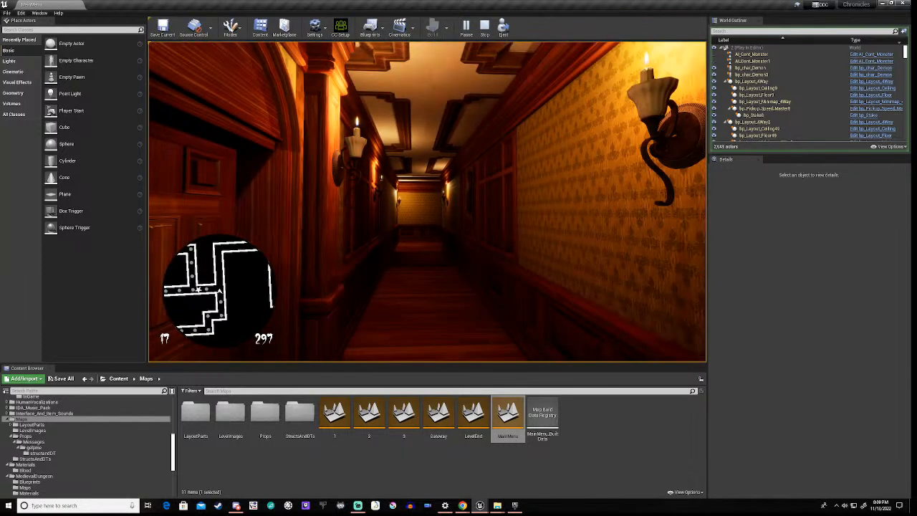
pyautogui.press('w')
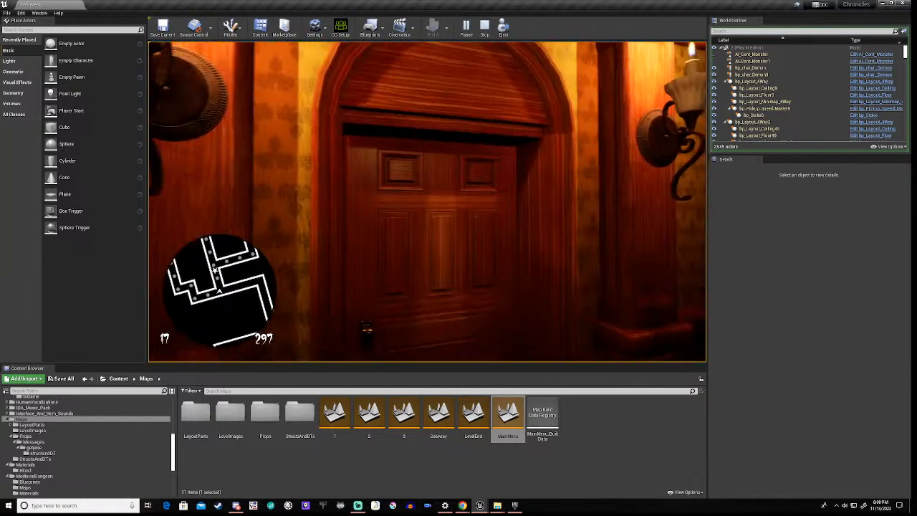
pyautogui.press('d')
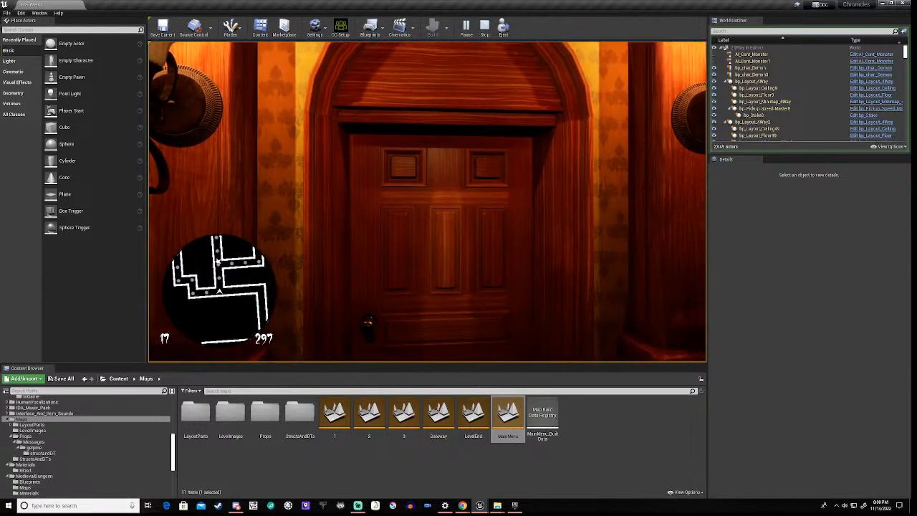
pyautogui.press('w')
pyautogui.press('s')
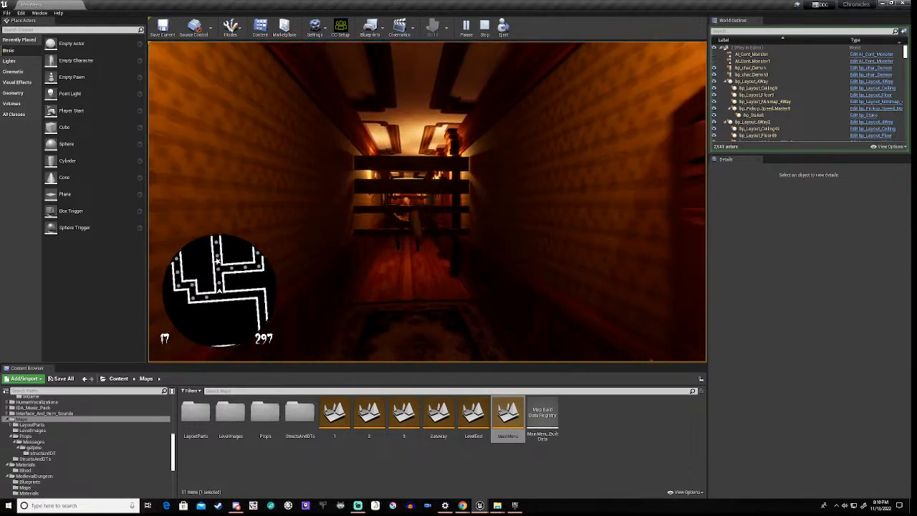
# Collect the stake in the dark passage beside the arched door and return to face the door.
pyautogui.press('a')
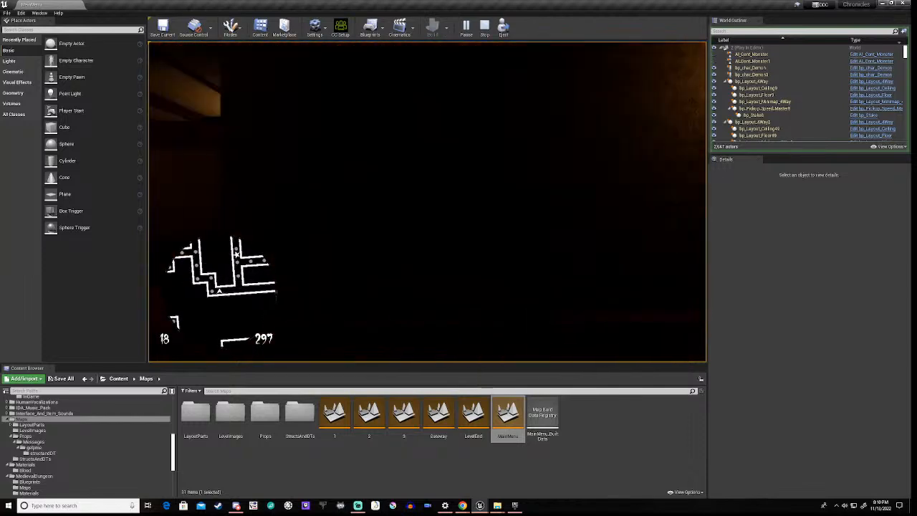
pyautogui.press('d')
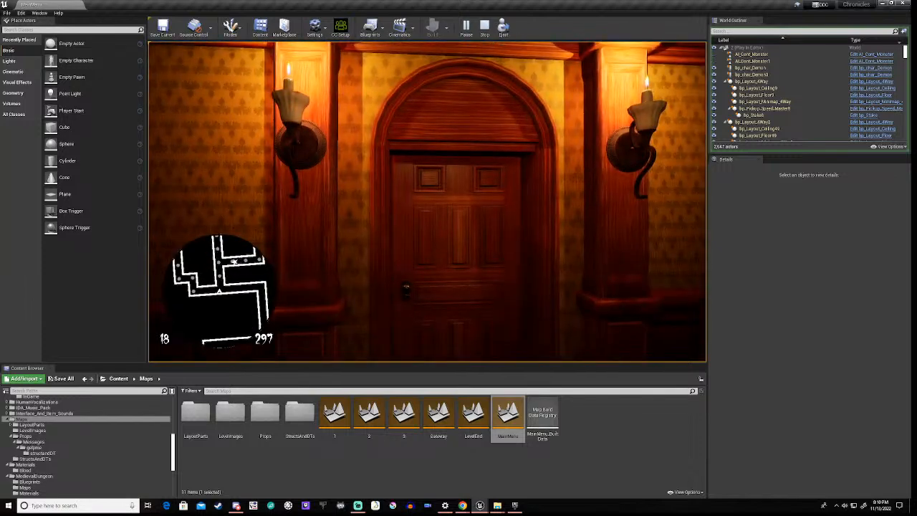
pyautogui.press('w')
pyautogui.press('a')
pyautogui.press('s')
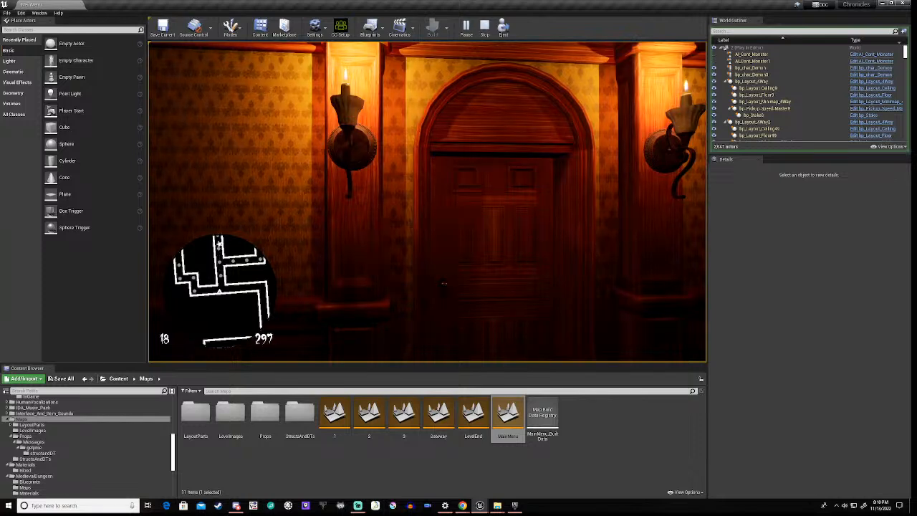
# Go through the arched door, break the barricade beyond it and retreat into the adjoining corridor.
pyautogui.press('w')
pyautogui.press('w')
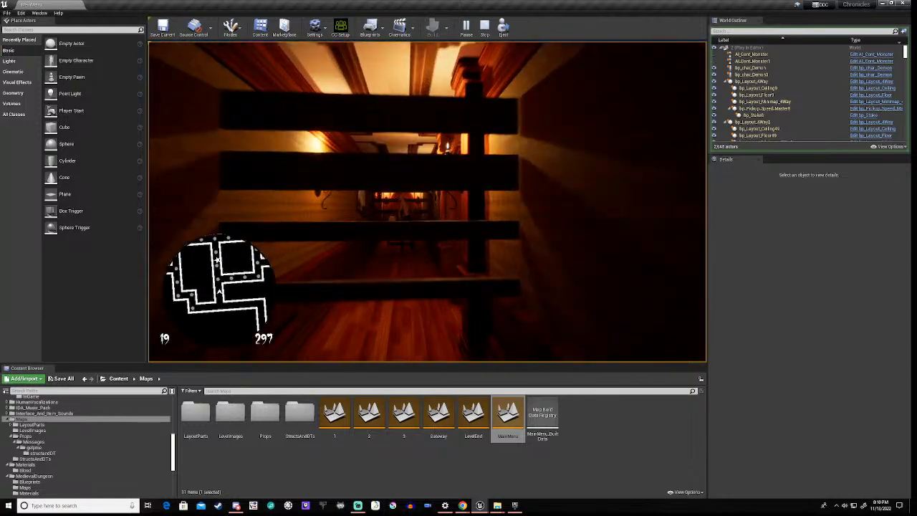
pyautogui.press('e')
pyautogui.press('s')
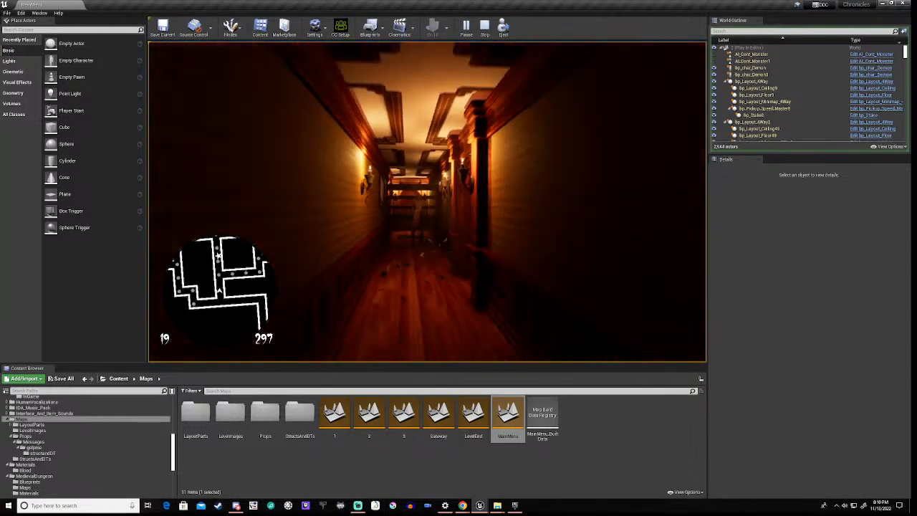
pyautogui.press('w')
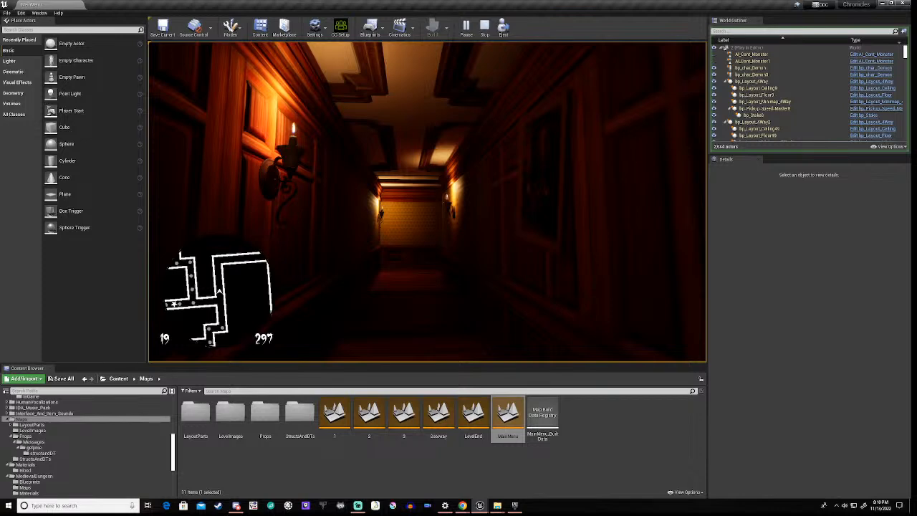
# Walk up the level's starting corridor, now cleared of stakes, to the wall lamp at the T-junction.
pyautogui.press('w')
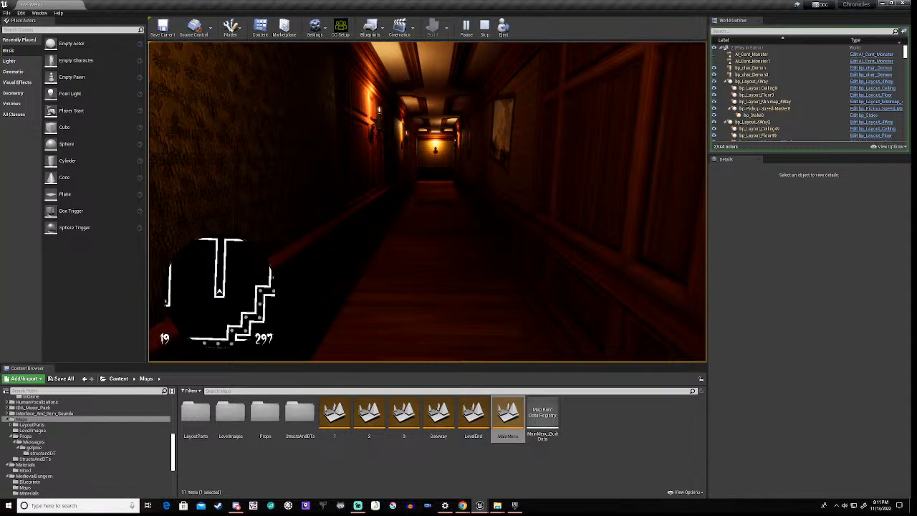
pyautogui.press('w')
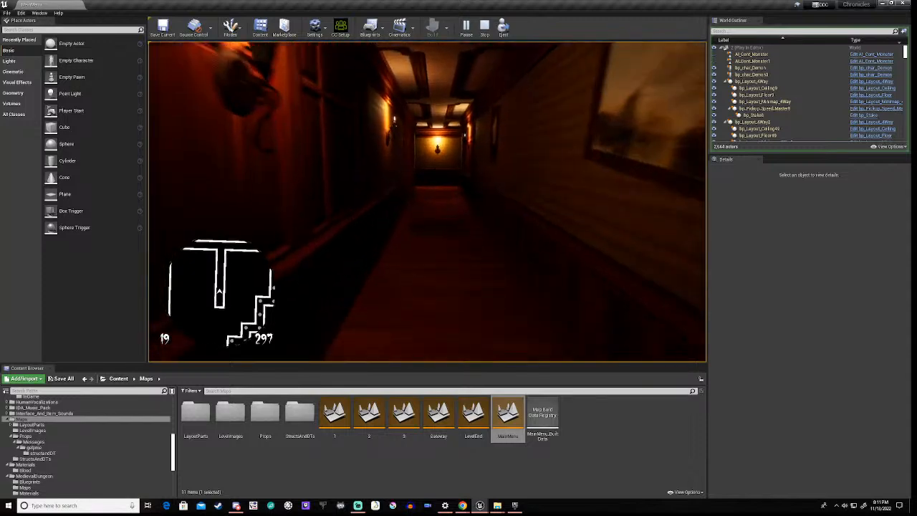
pyautogui.press('w')
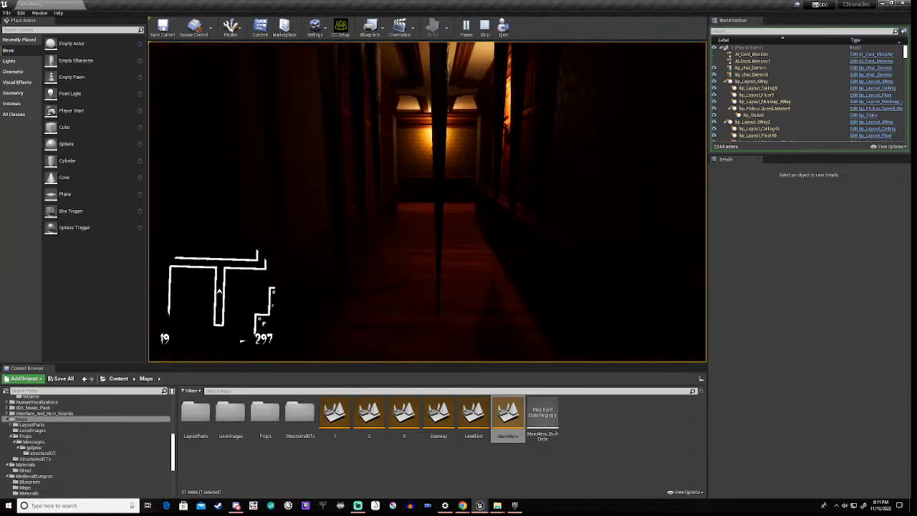
pyautogui.press('w')
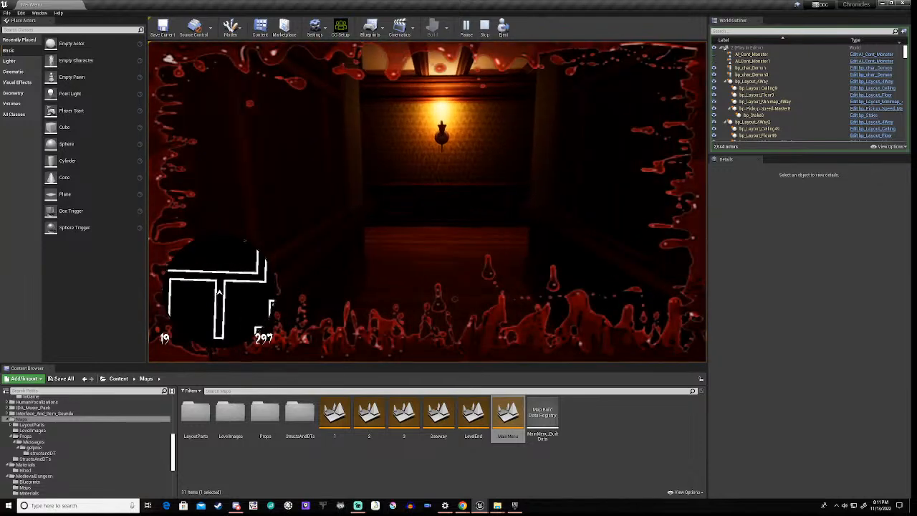
pyautogui.press('w')
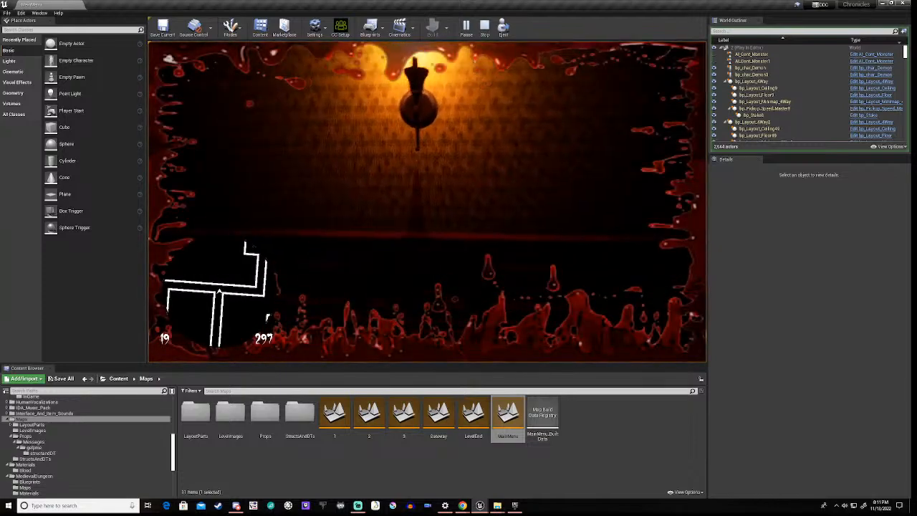
pyautogui.press('w')
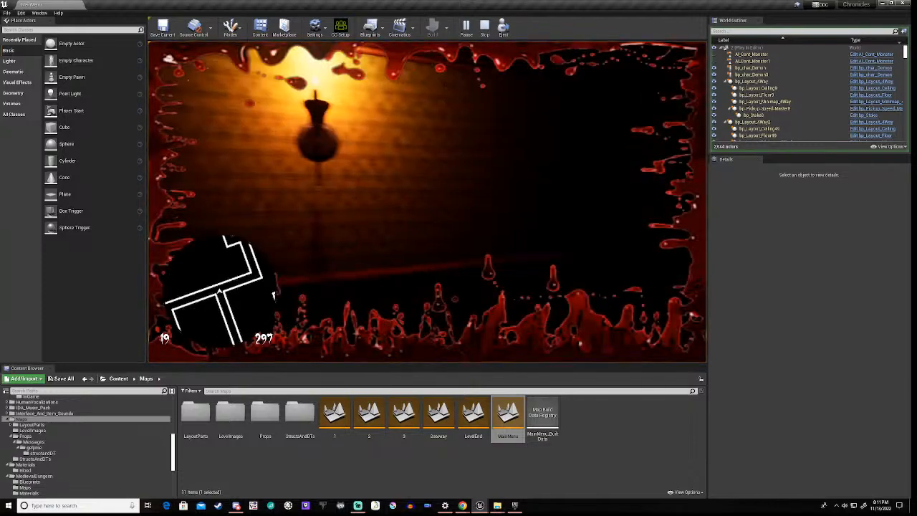
# Walk from the T-junction through the cleared corridors into the zigzag passage beyond the lamp-lit corner.
pyautogui.press('w')
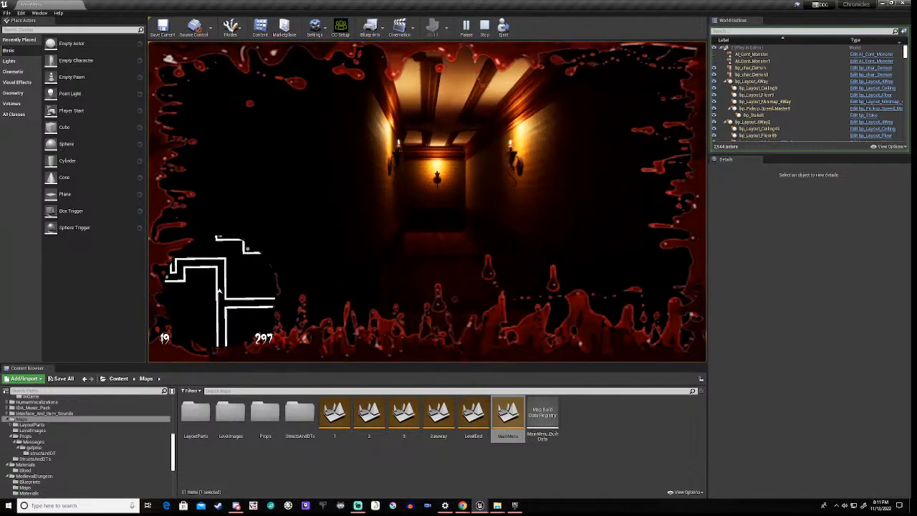
pyautogui.press('w')
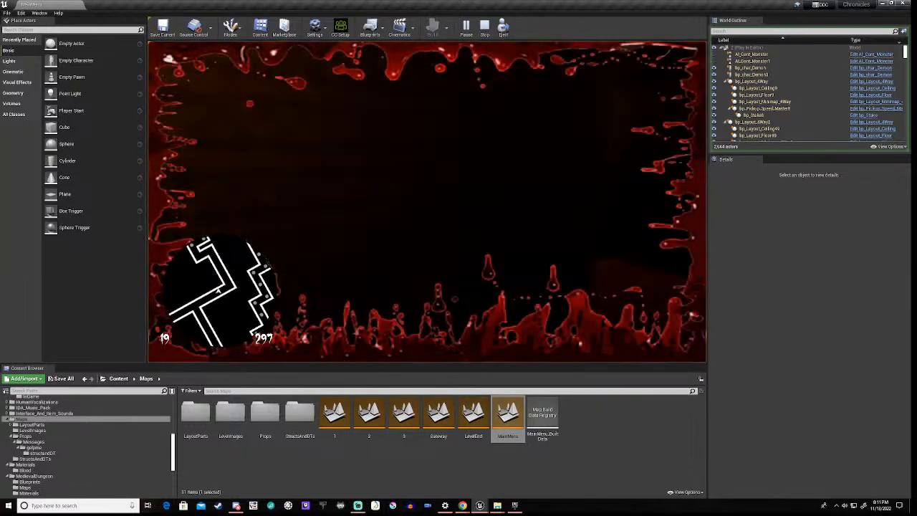
pyautogui.press('w')
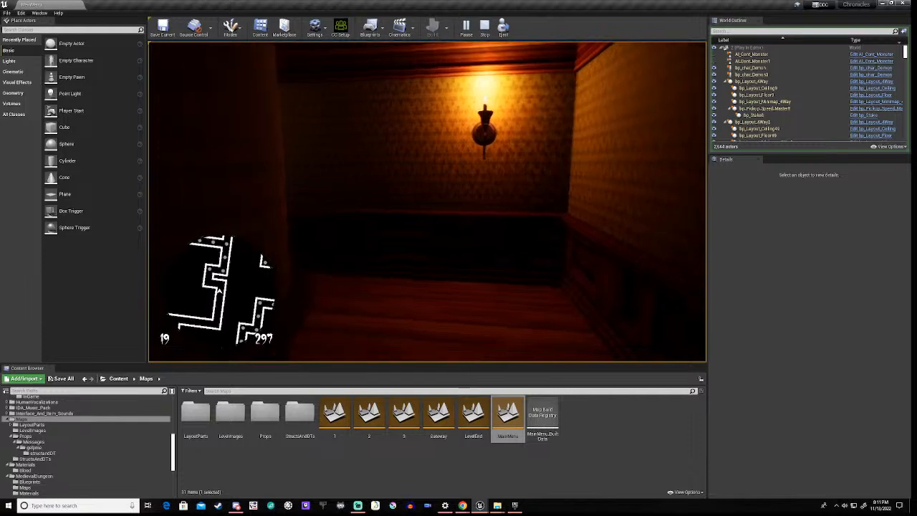
pyautogui.press('w')
pyautogui.press('w')
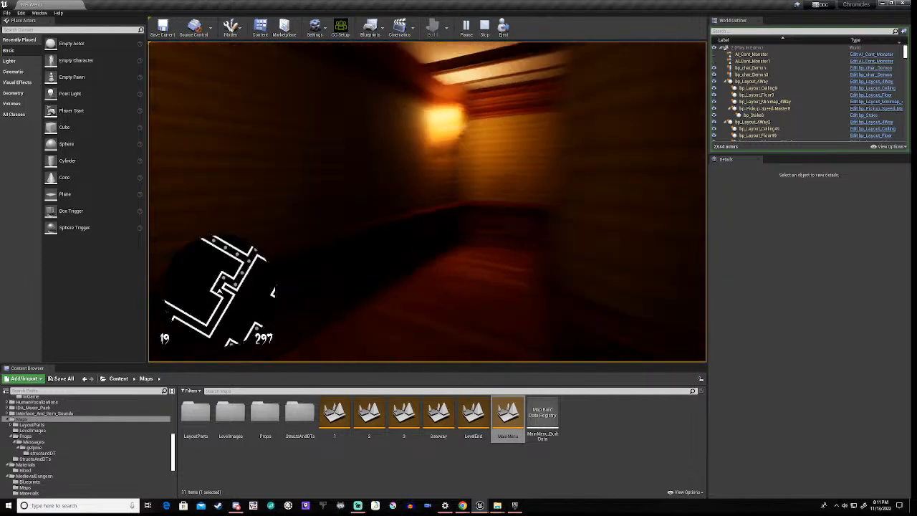
# Collect the stakes from the zigzag passage up to the junction corner and face the barricaded branch.
pyautogui.press('w')
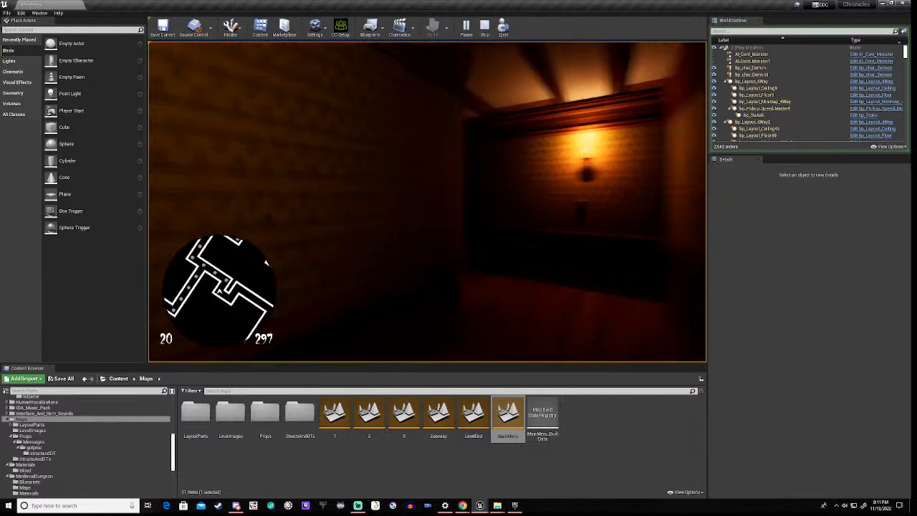
pyautogui.press('w')
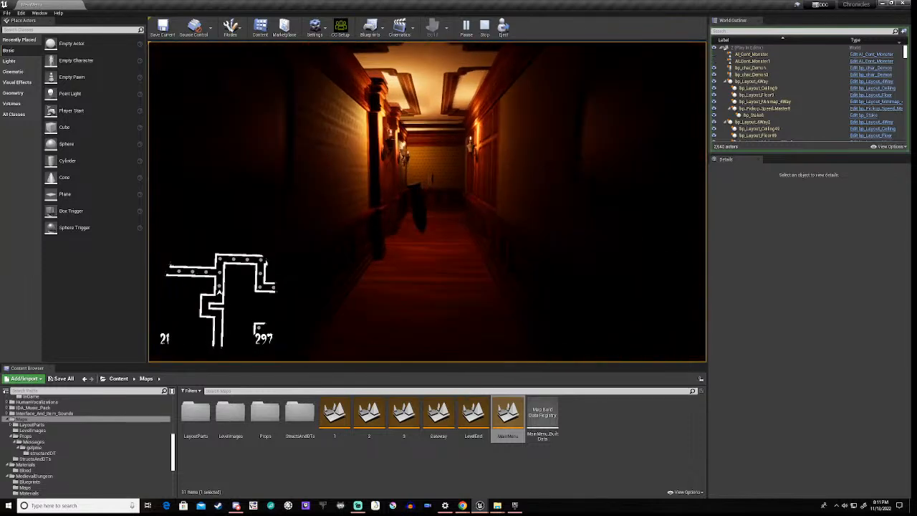
pyautogui.press('w')
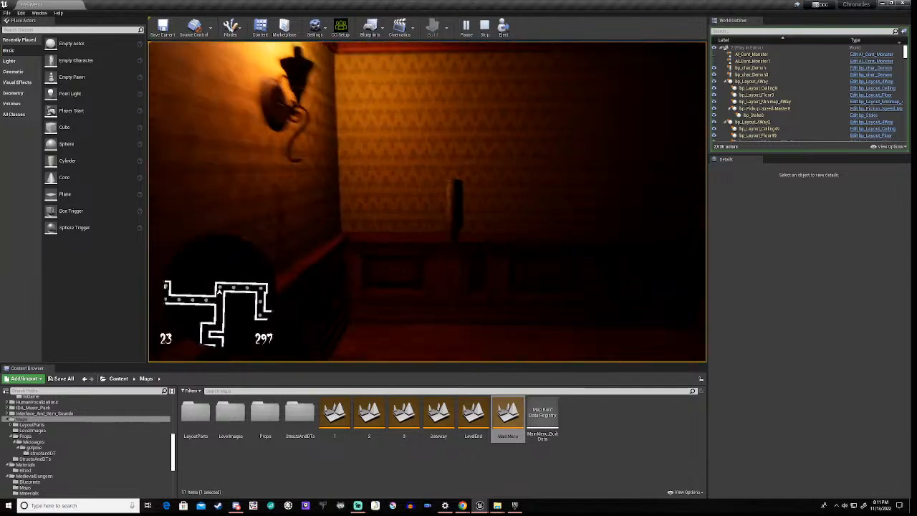
pyautogui.press('w')
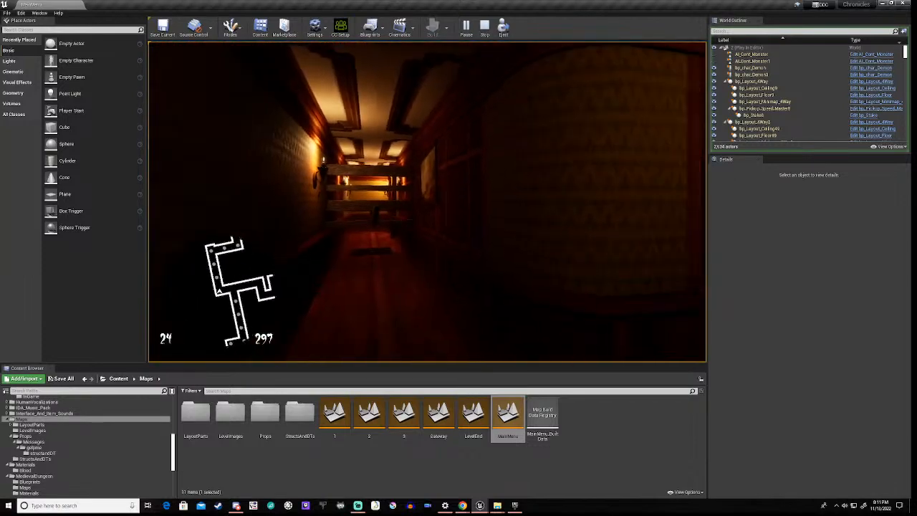
# Turn away from the barricaded branch and collect the stakes along the opposite wood-panelled corridor and the dark passages beyond it.
pyautogui.press('w')
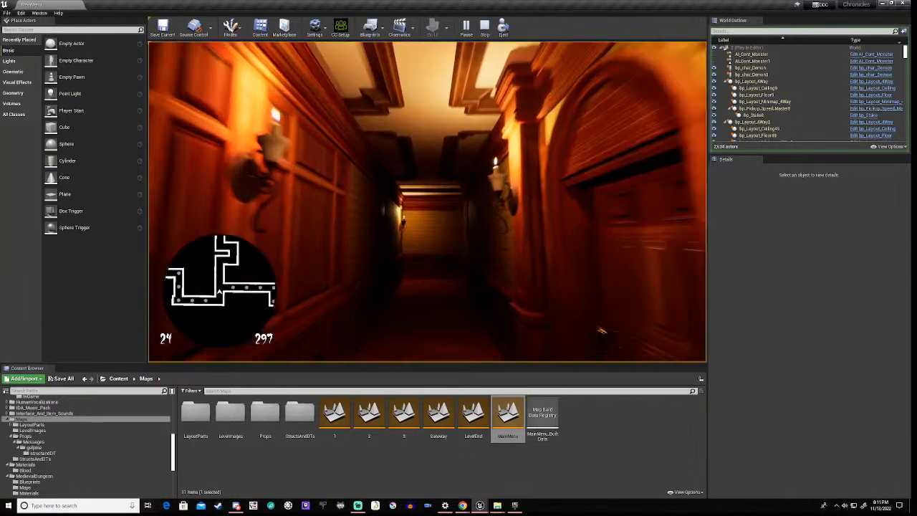
pyautogui.press('w')
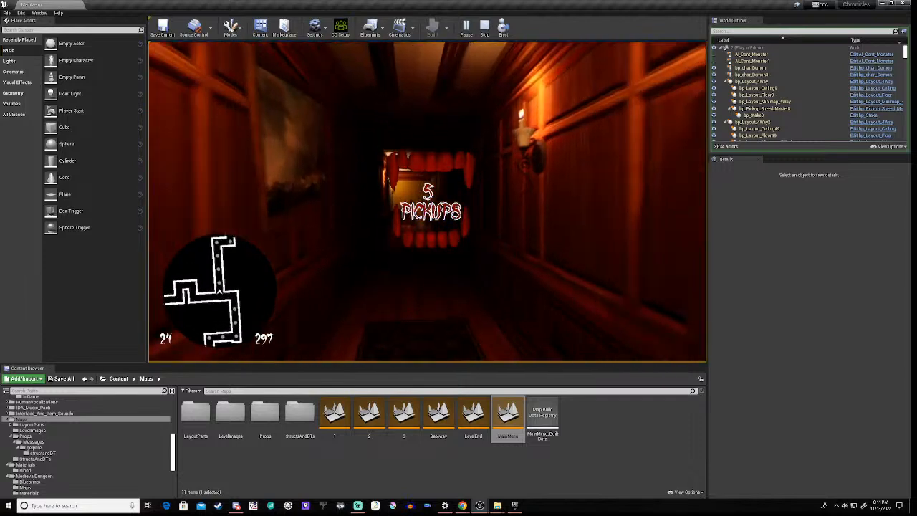
pyautogui.press('w')
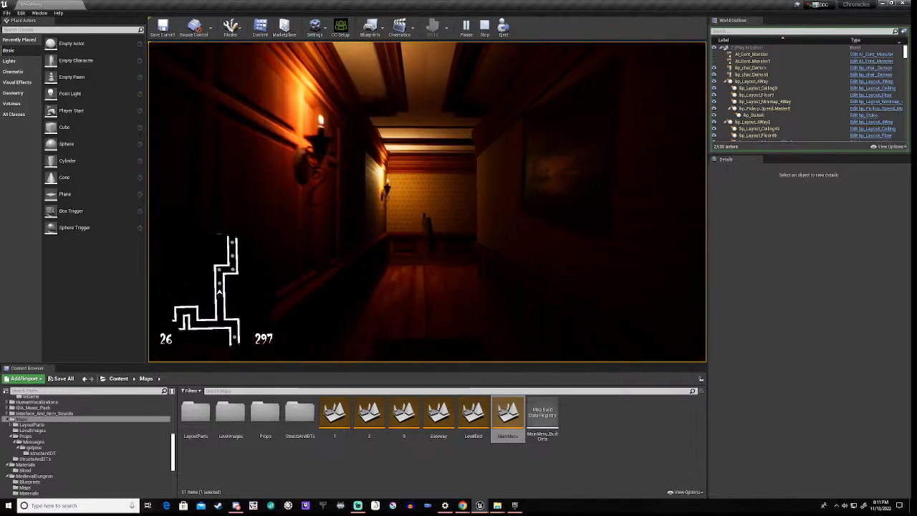
pyautogui.press('w')
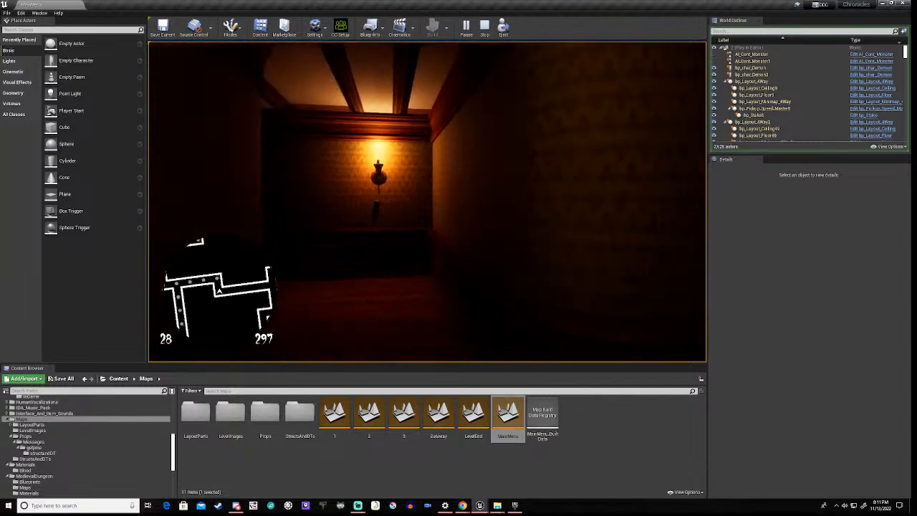
pyautogui.press('w')
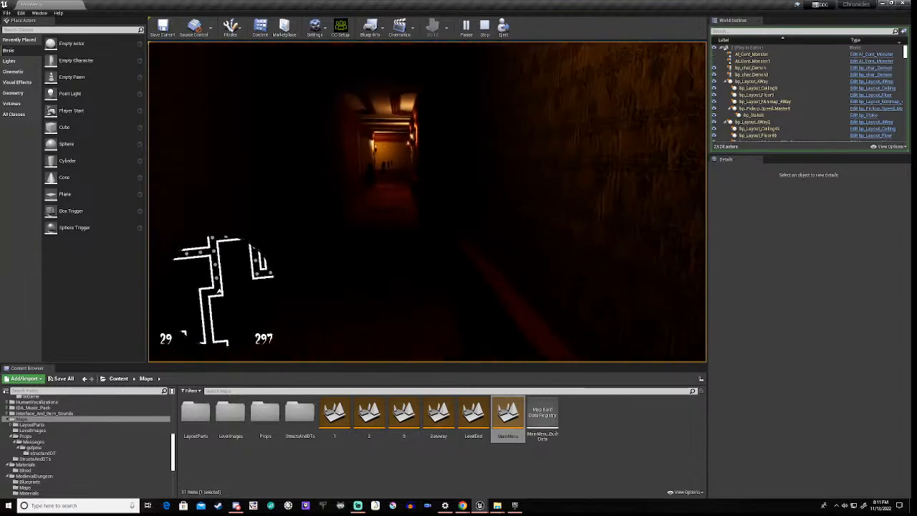
pyautogui.press('w')
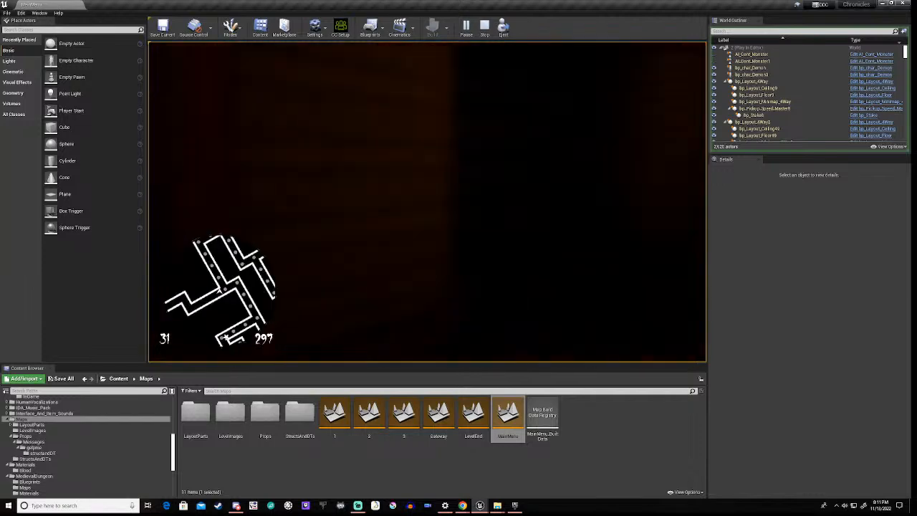
# Break through the barricades in the dark corridors and collect the stakes between them, up to the passage ending at a wall lamp.
pyautogui.press('w')
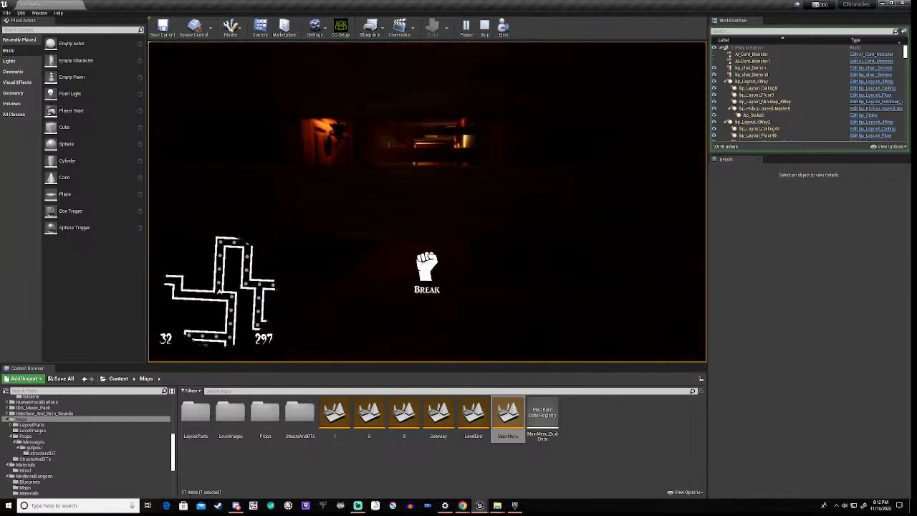
pyautogui.press('w')
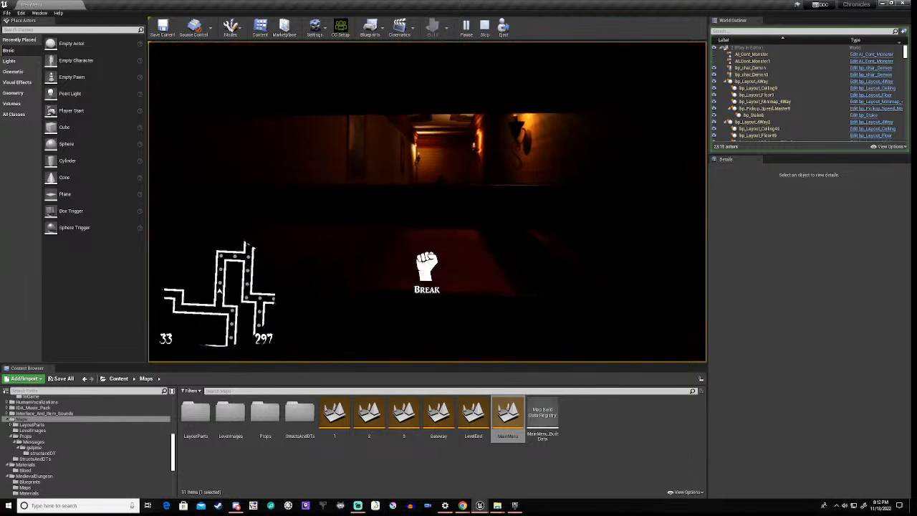
pyautogui.press('w')
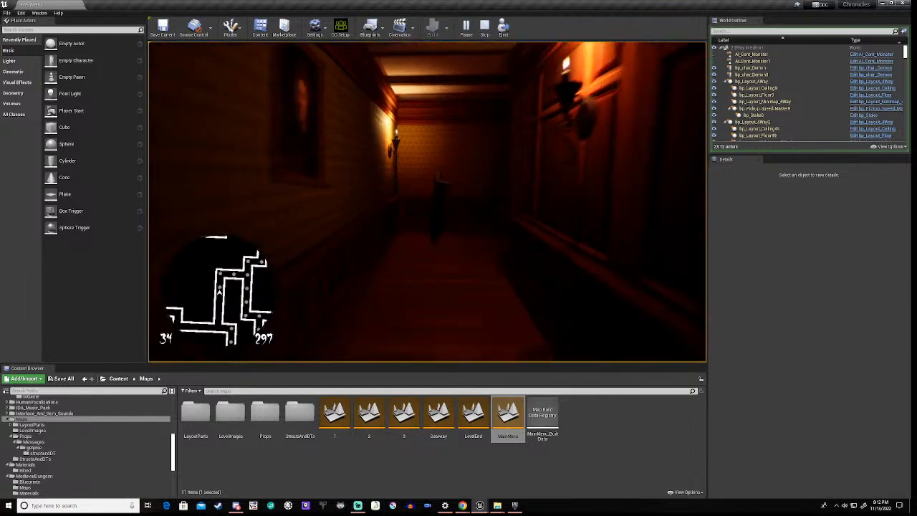
pyautogui.press('w')
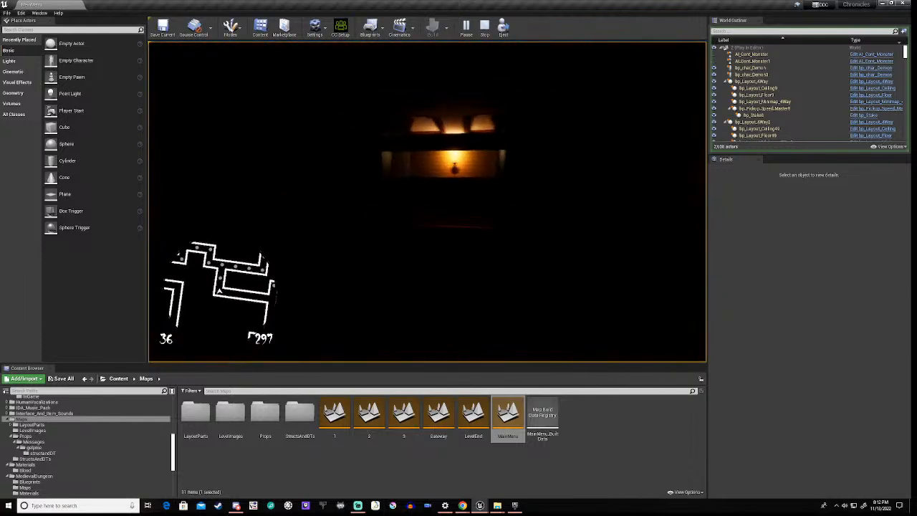
pyautogui.press('w')
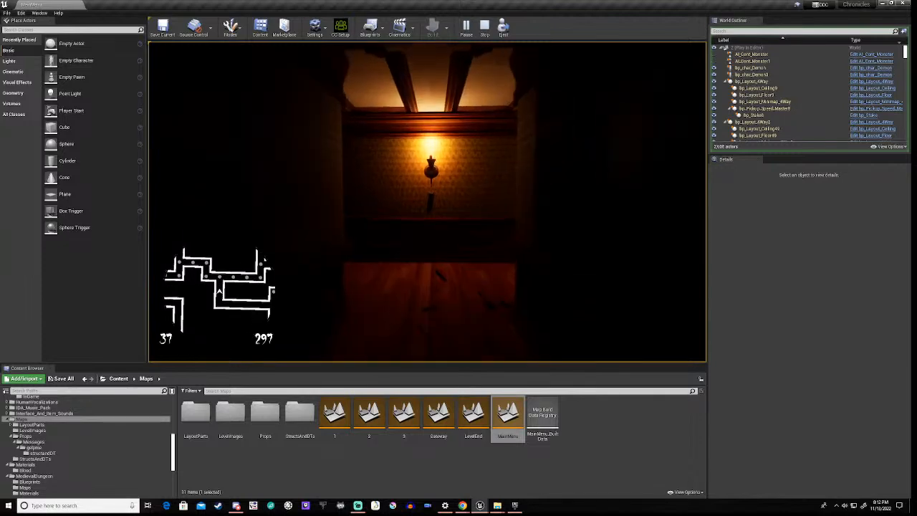
# Collect the stakes around the next corners and break the barricade blocking the way to the arched door.
pyautogui.press('w')
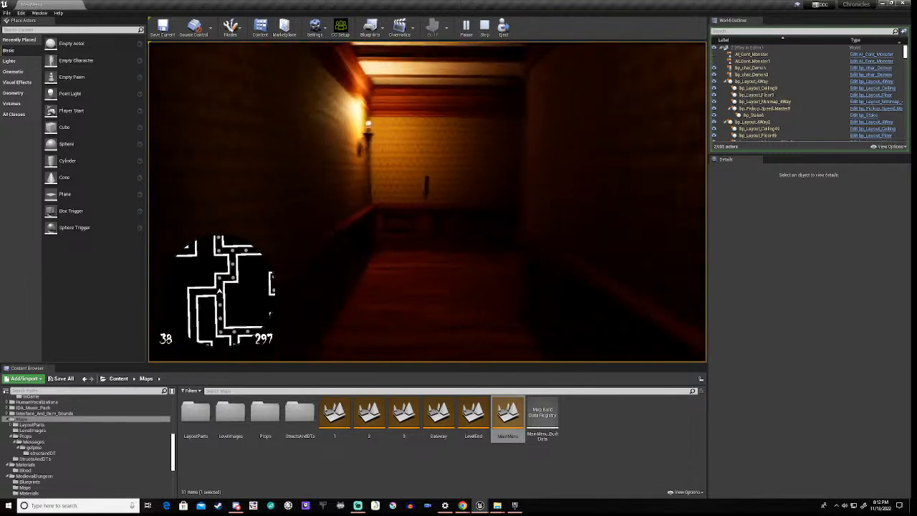
pyautogui.press('w')
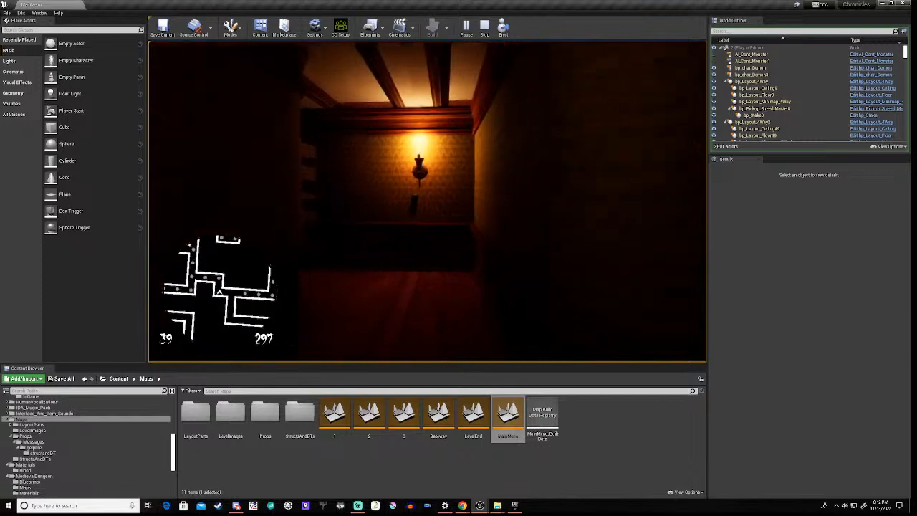
pyautogui.press('w')
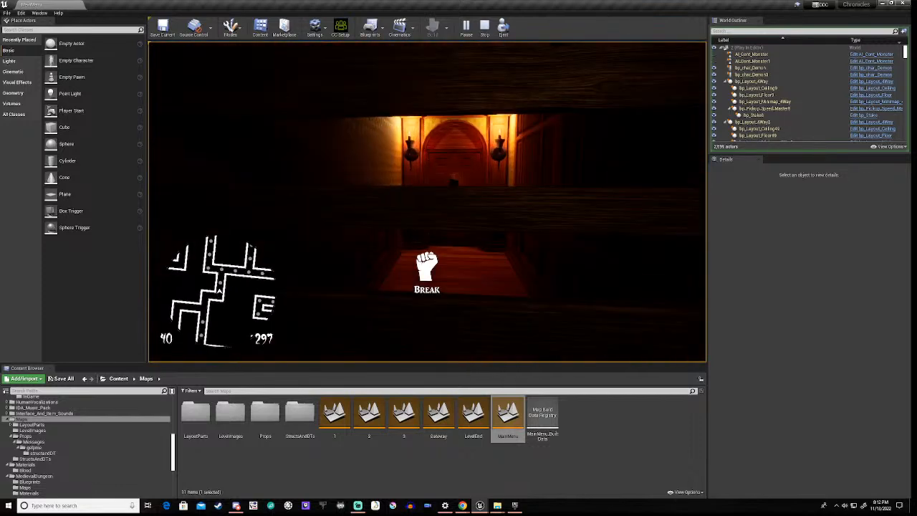
pyautogui.press('e')
pyautogui.press('w')
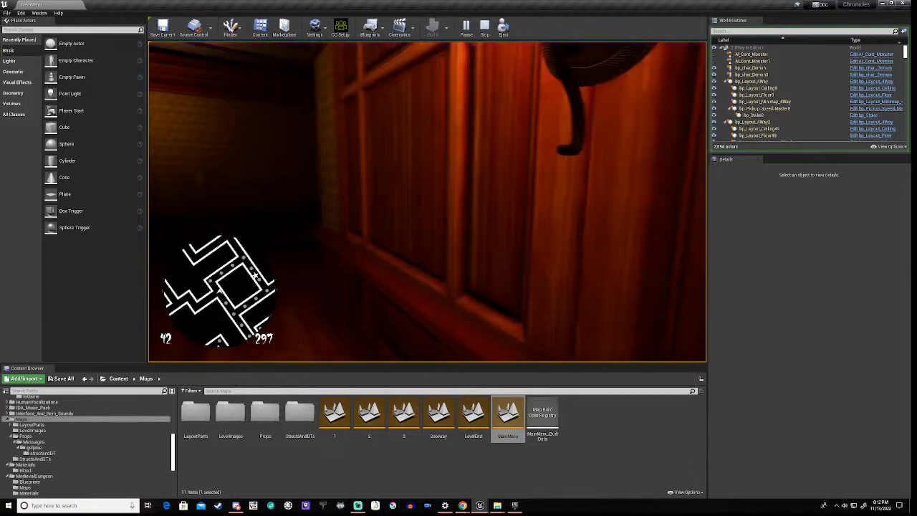
# Clear the stakes along the dark corridor beyond the wood-panelled wall and around the following lamp-lit bends.
pyautogui.press('w')
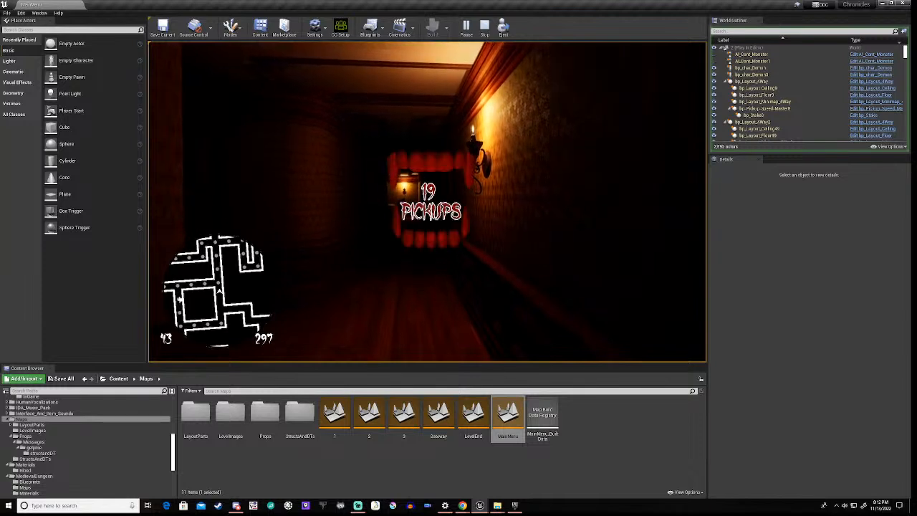
pyautogui.press('w')
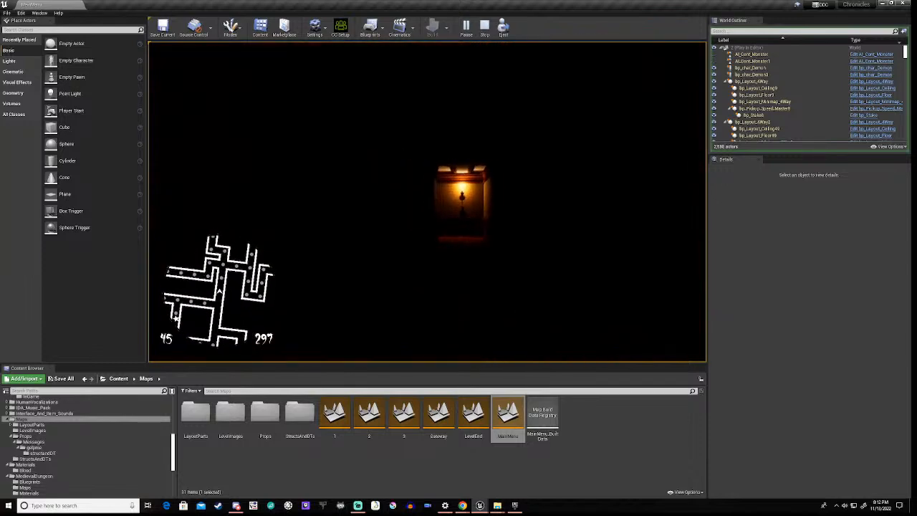
pyautogui.press('w')
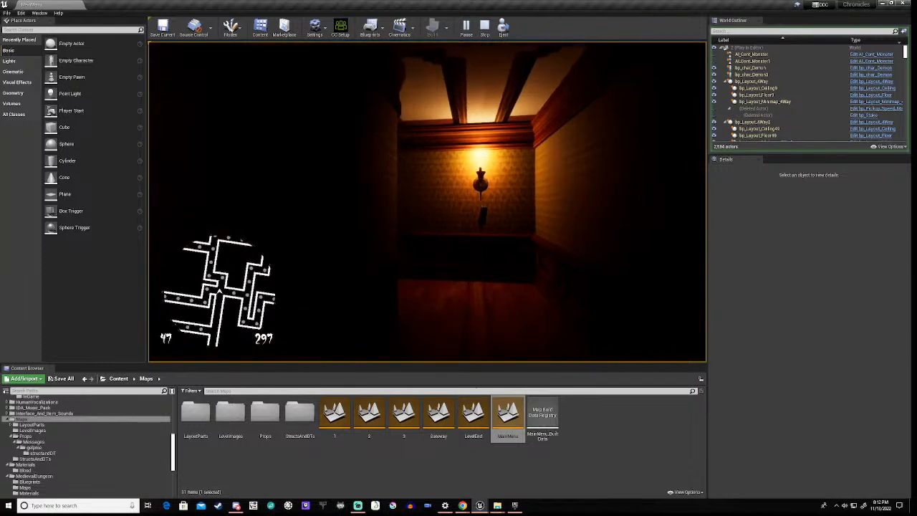
pyautogui.press('w')
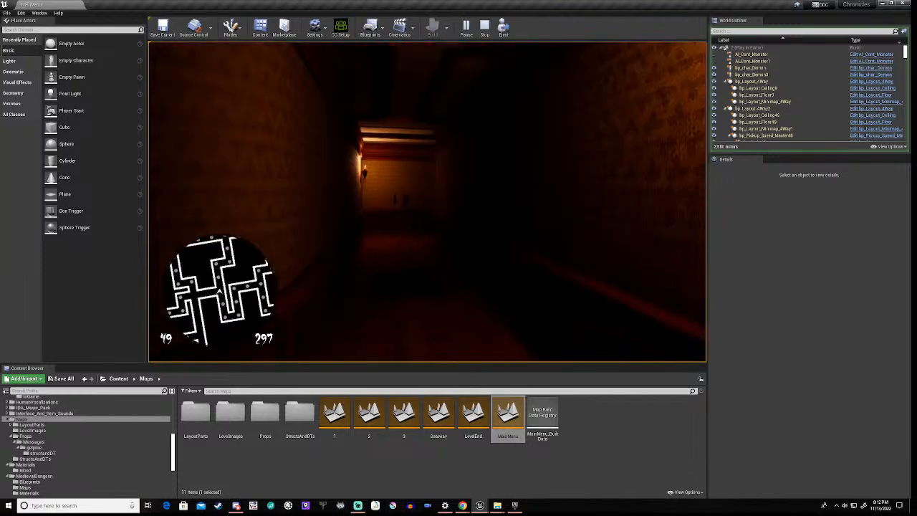
pyautogui.press('w')
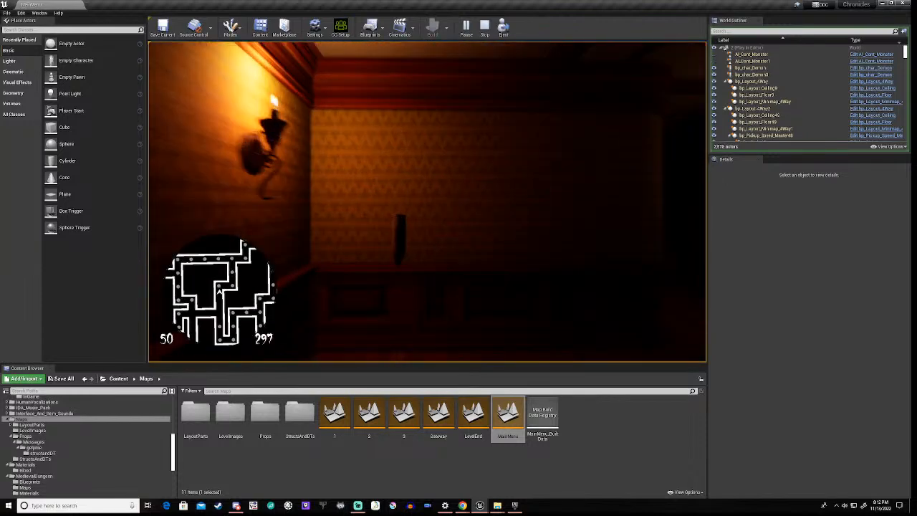
# Collect the stakes on the way to the wood-framed wall lamp, including the one beneath it, and turn into the adjoining corridor.
pyautogui.press('w')
pyautogui.press('w')
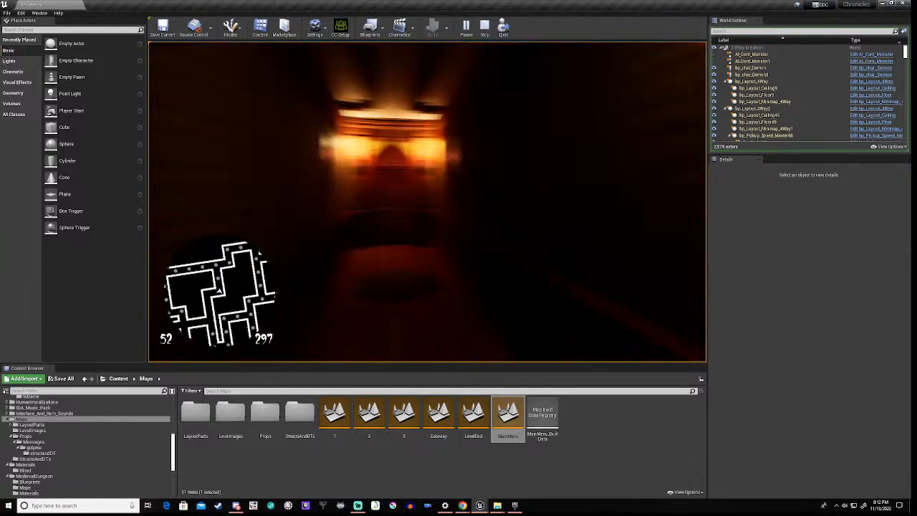
pyautogui.press('w')
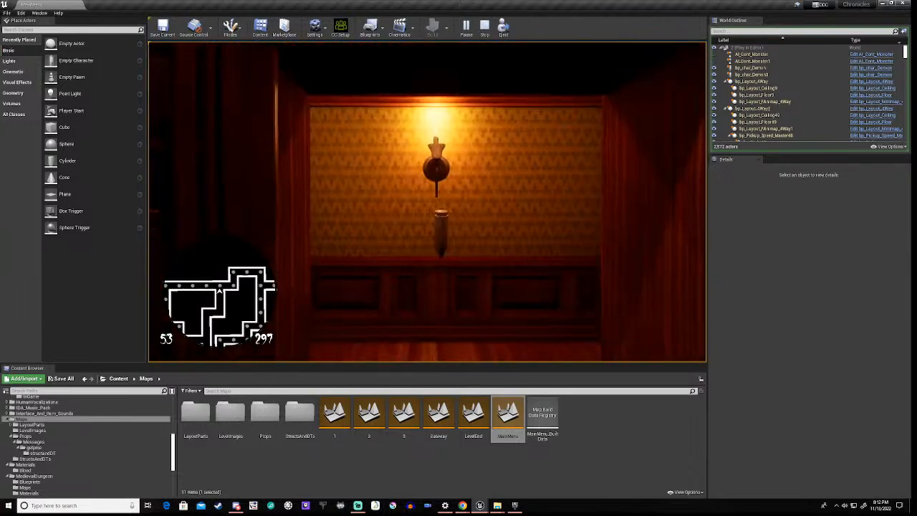
pyautogui.press('w')
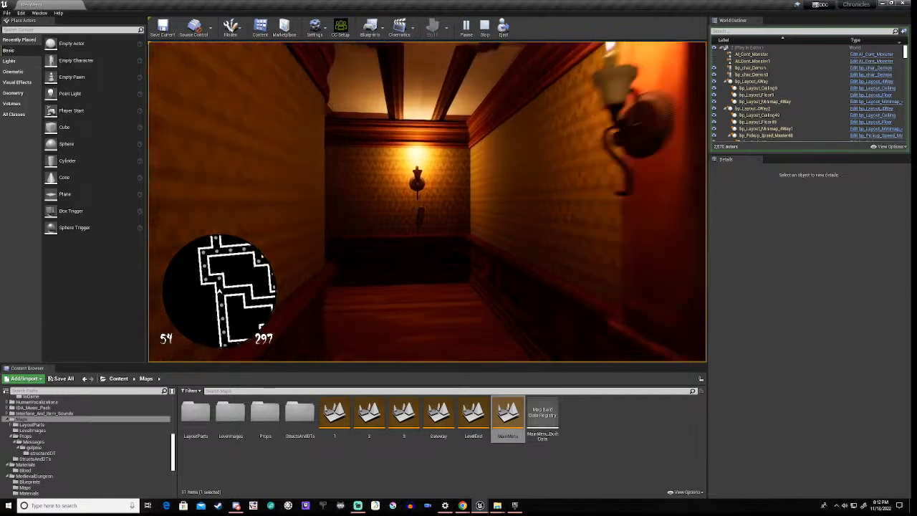
# Collect the stakes around the lamp-lit bends and along the long wood-panelled corridor, including the one beneath the facing wall lamp.
pyautogui.press('w')
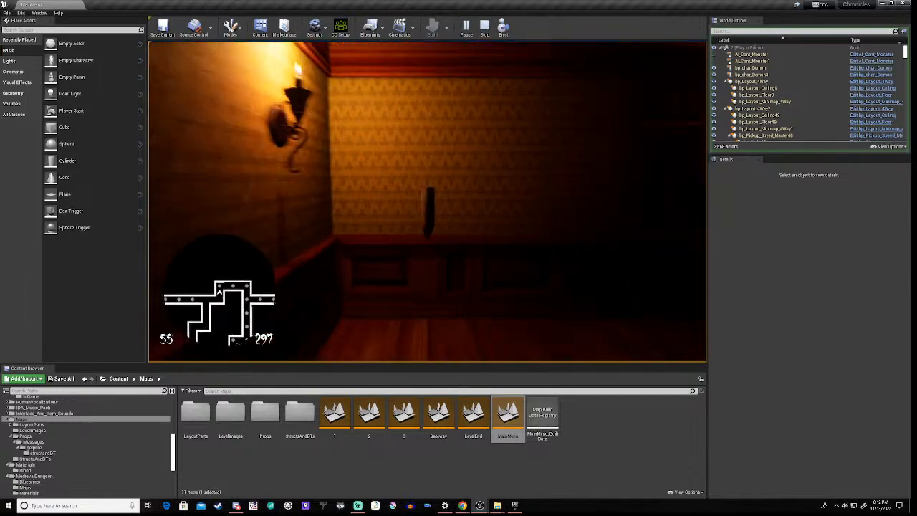
pyautogui.press('w')
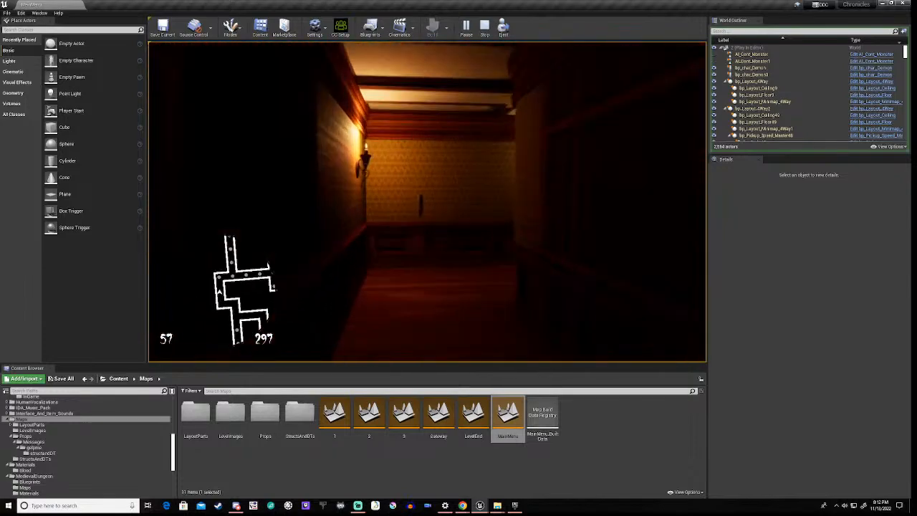
pyautogui.press('w')
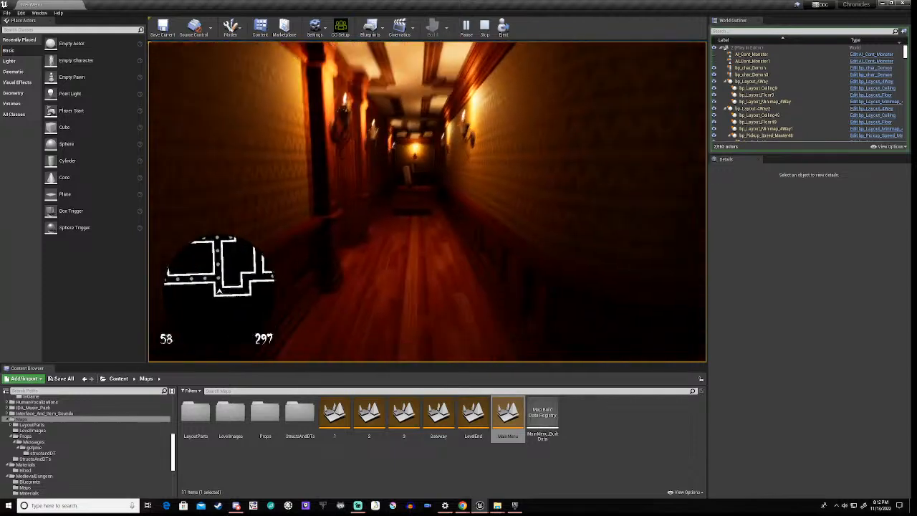
pyautogui.press('w')
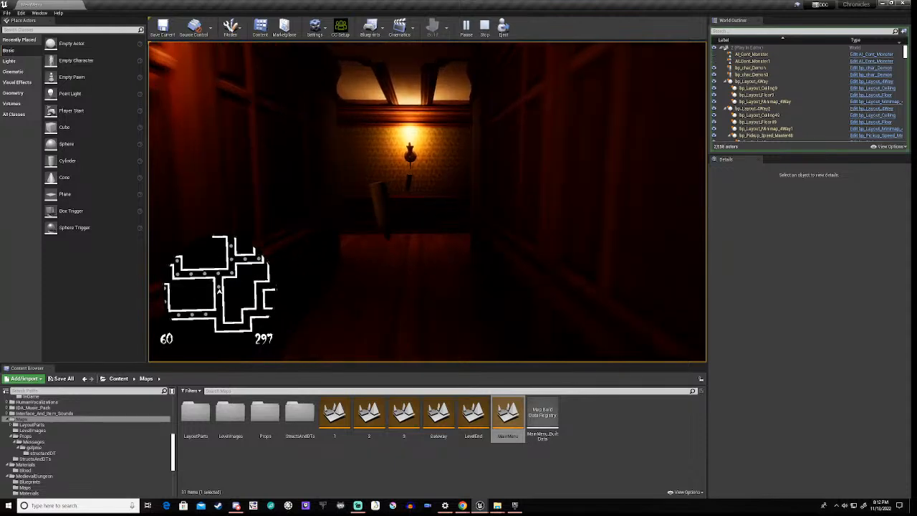
pyautogui.press('w')
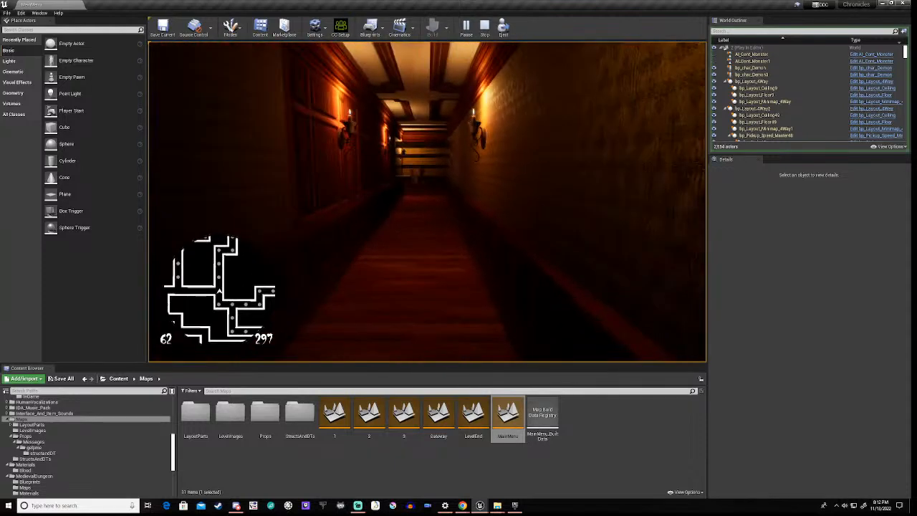
# Break through the two barricades and collect the stakes between them, up to the arched door and into the side corridor.
pyautogui.press('w')
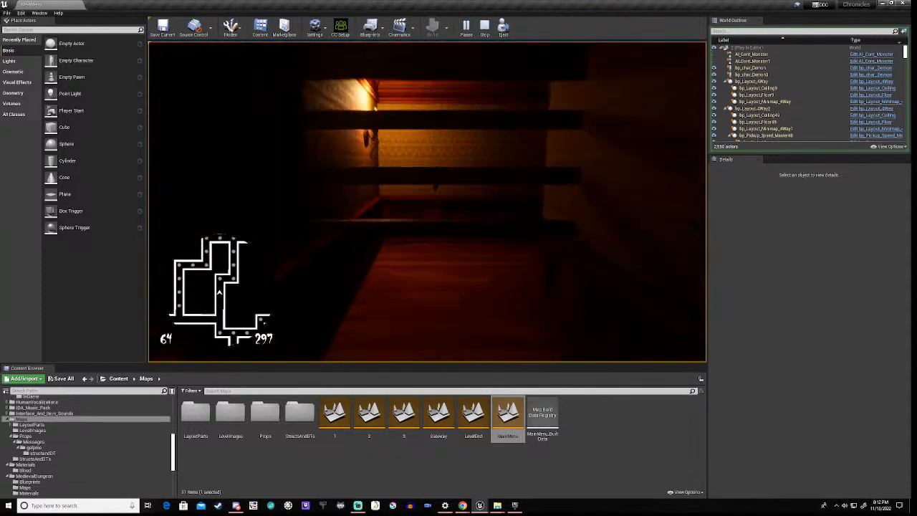
pyautogui.press('w')
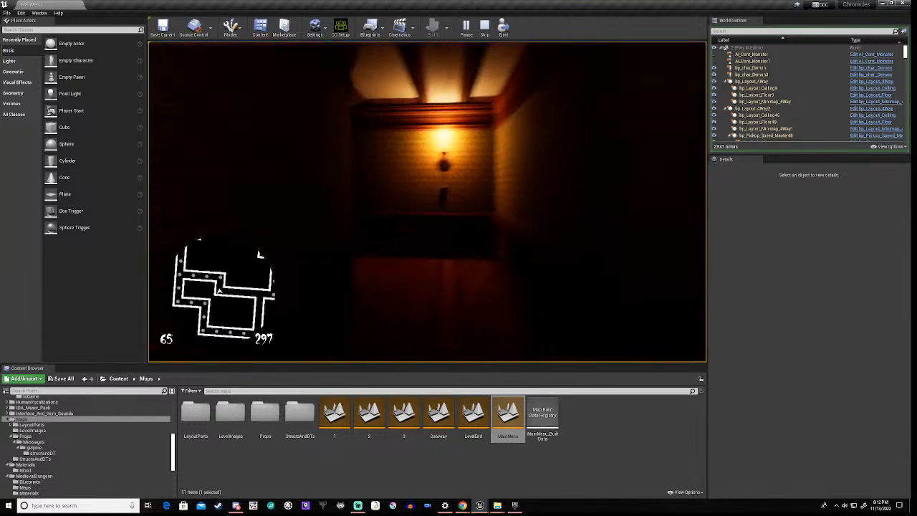
pyautogui.press('w')
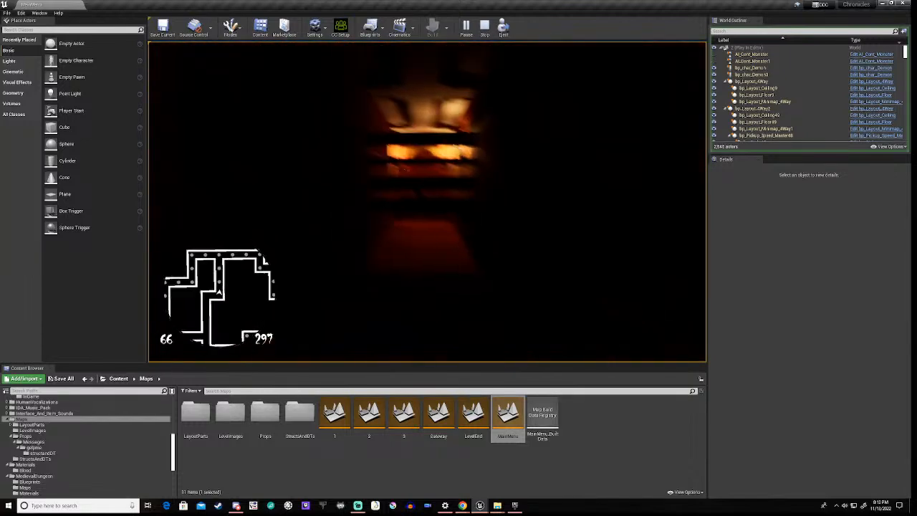
pyautogui.press('w')
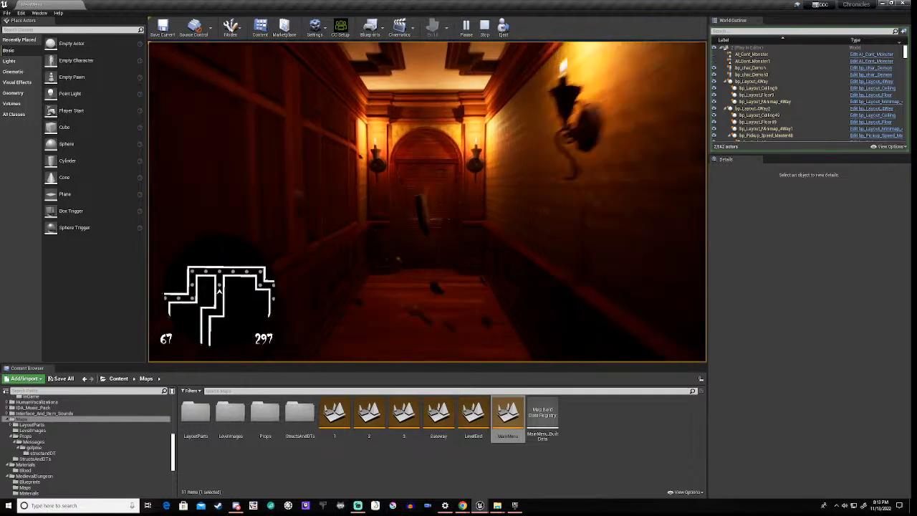
pyautogui.press('w')
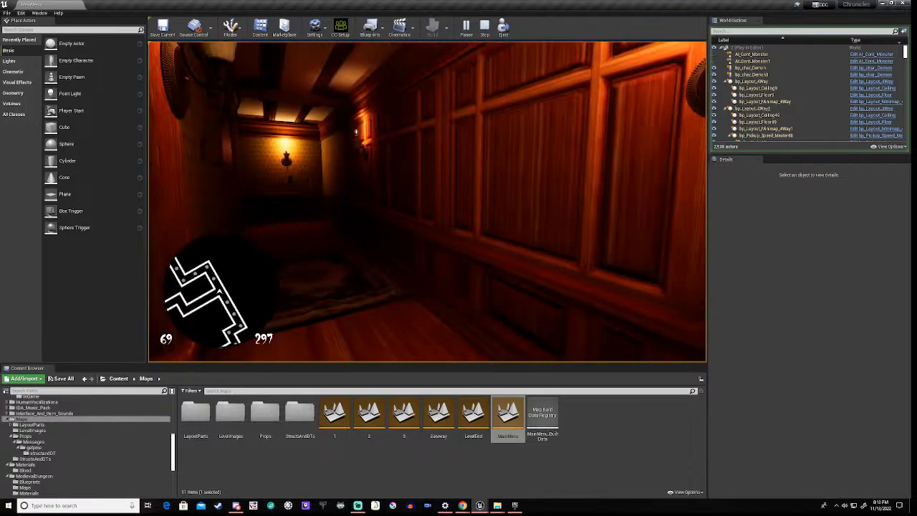
# Clear the stakes along the dark corridor past the rug and around the following bends to the wall lamp.
pyautogui.press('w')
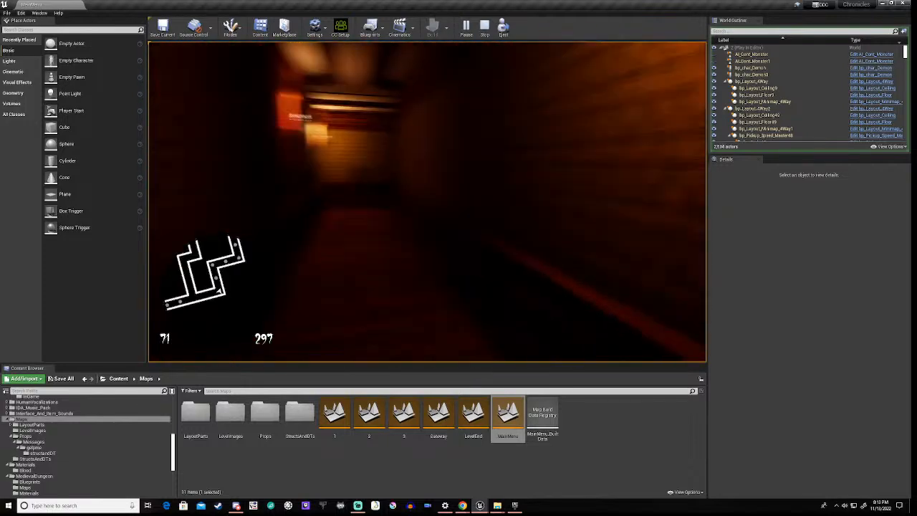
pyautogui.press('w')
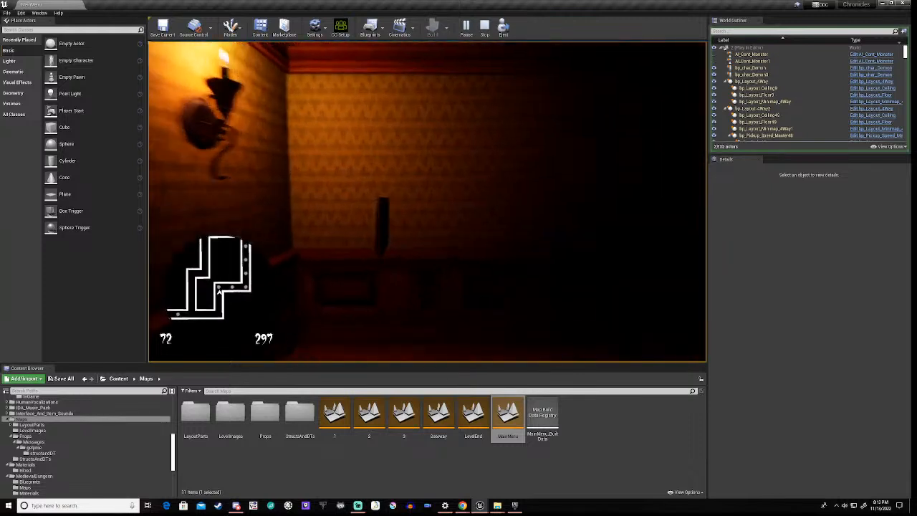
pyautogui.press('w')
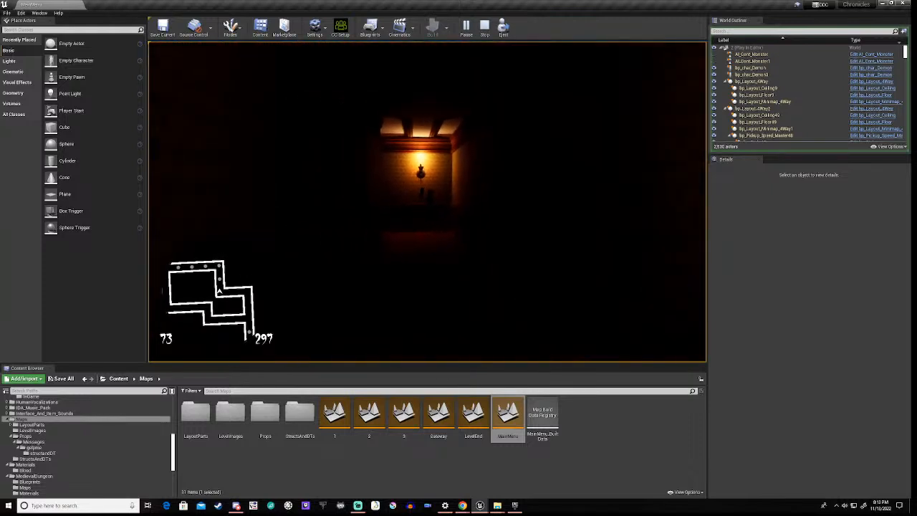
pyautogui.press('w')
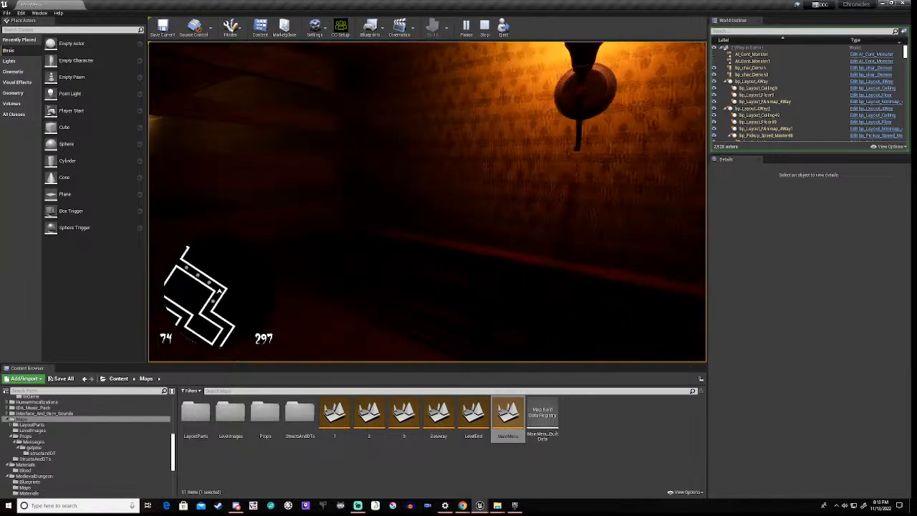
# Break the barricades in the straight corridor and collect the stakes between them up to the arched door.
pyautogui.press('w')
pyautogui.press('e')
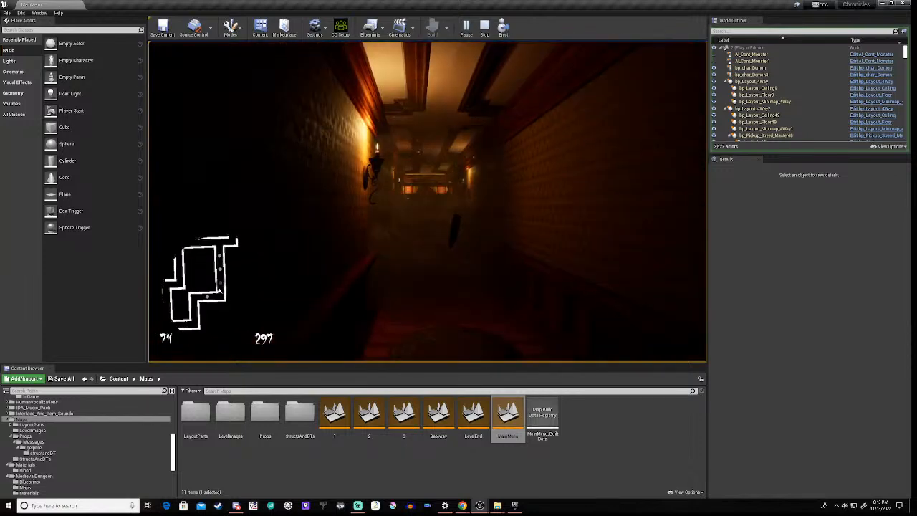
pyautogui.press('w')
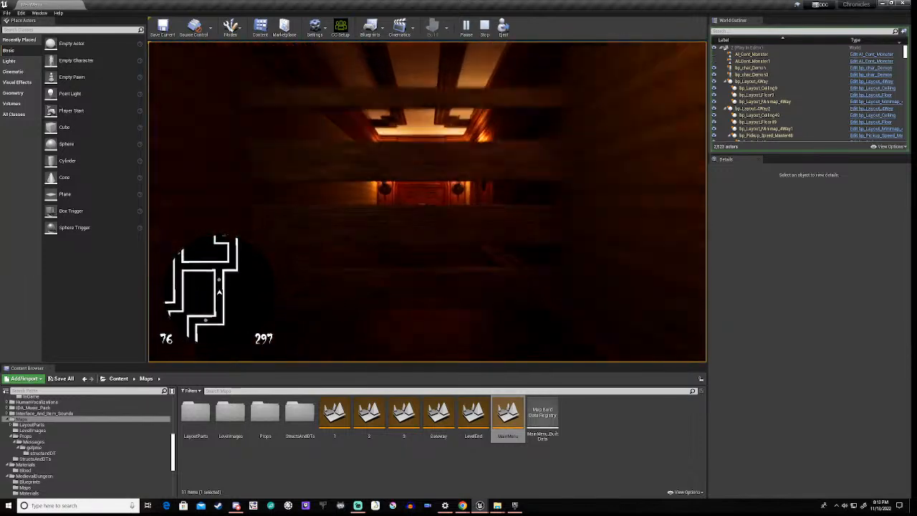
pyautogui.press('e')
pyautogui.press('w')
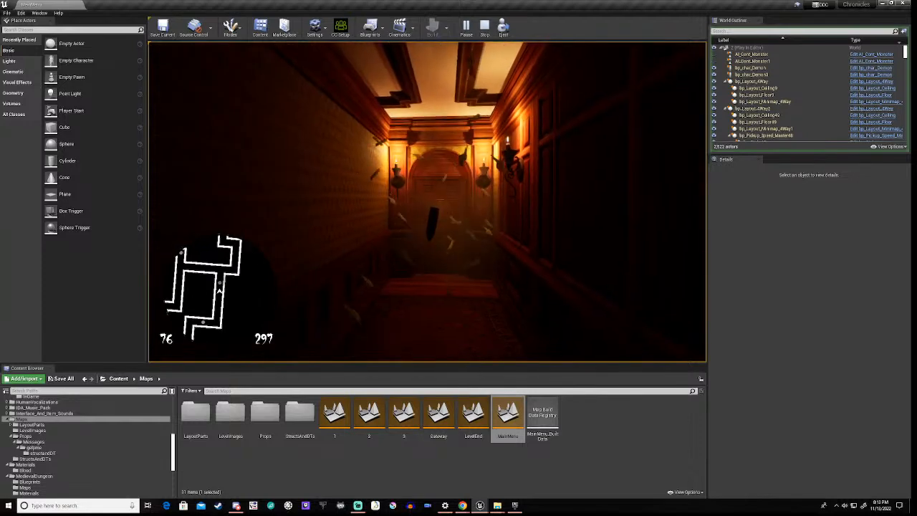
pyautogui.press('w')
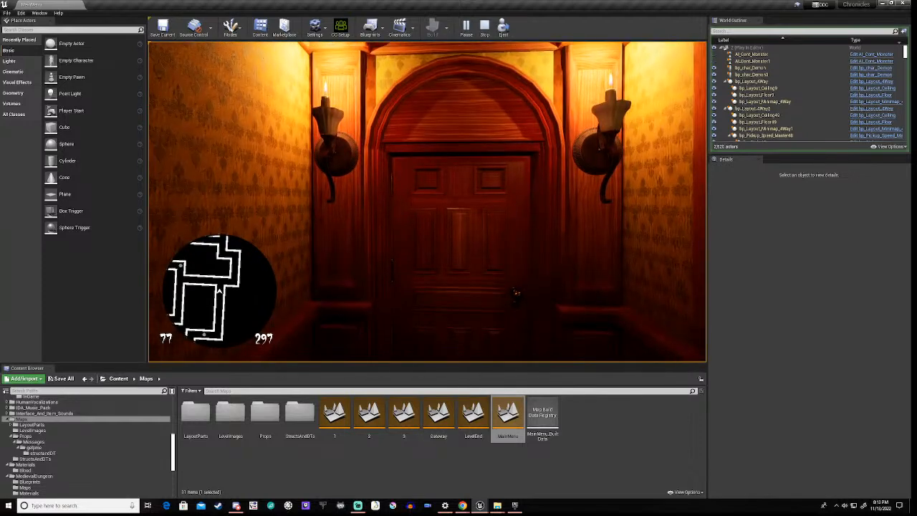
# Follow the cleared corridor away from the arched door and collect the stake beneath the wall lamp around the corner.
pyautogui.press('w')
pyautogui.press('e')
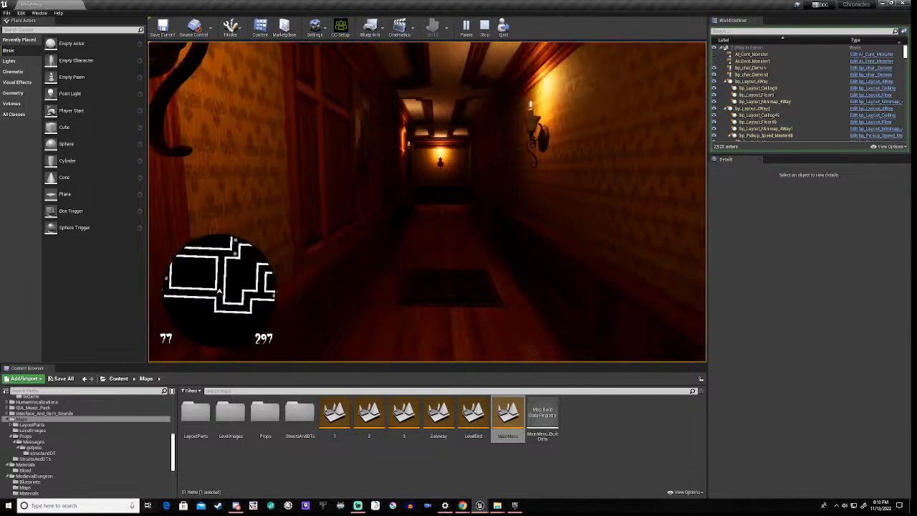
pyautogui.press('w')
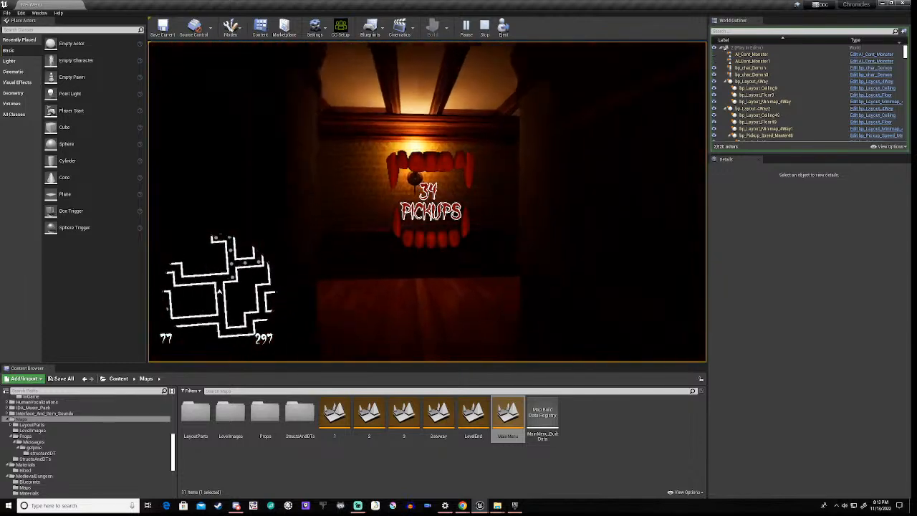
pyautogui.press('w')
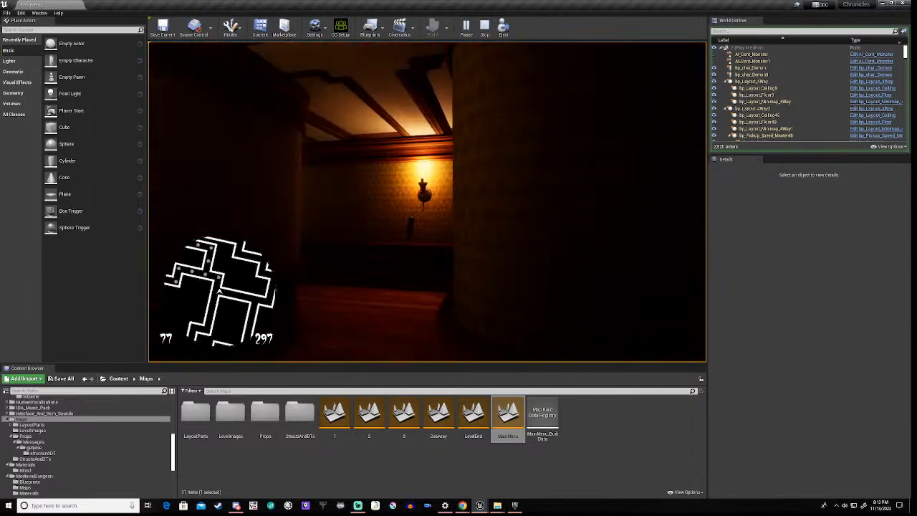
pyautogui.press('w')
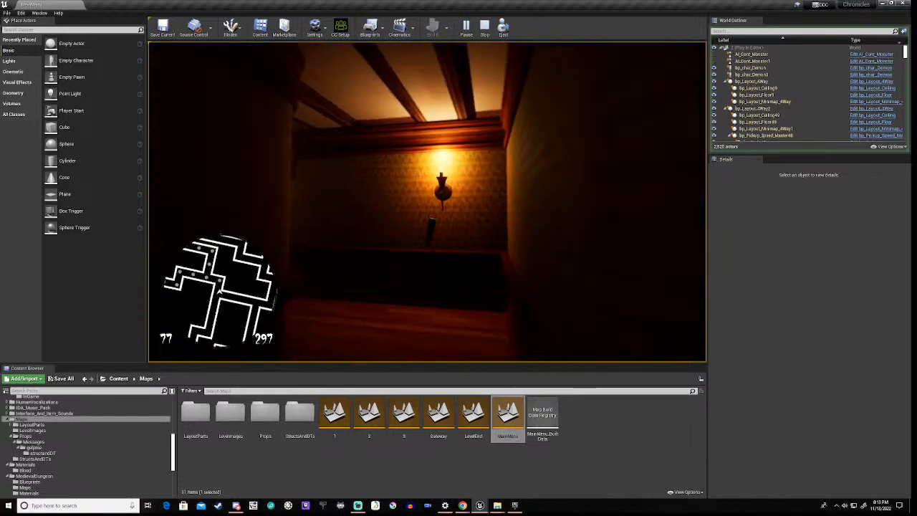
pyautogui.press('w')
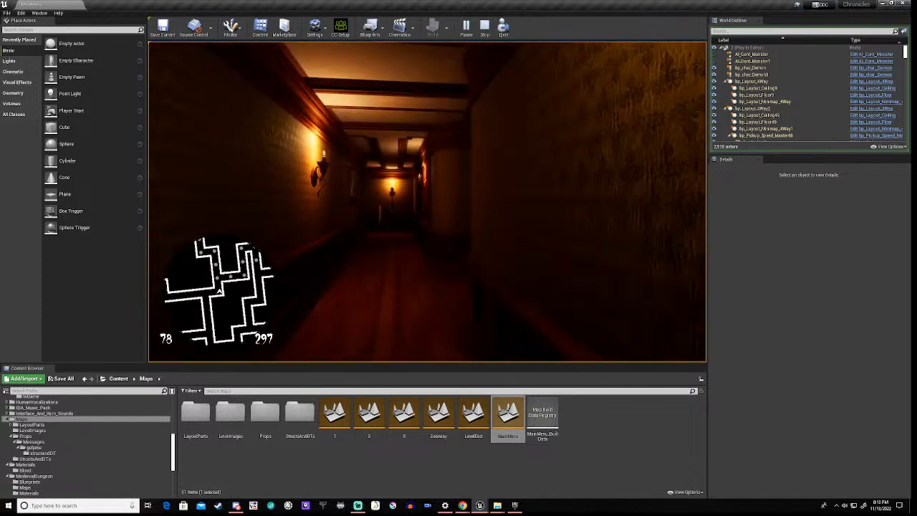
# End the play session and open the HUD/Widgets/InGame content folder.
pyautogui.press('Escape')
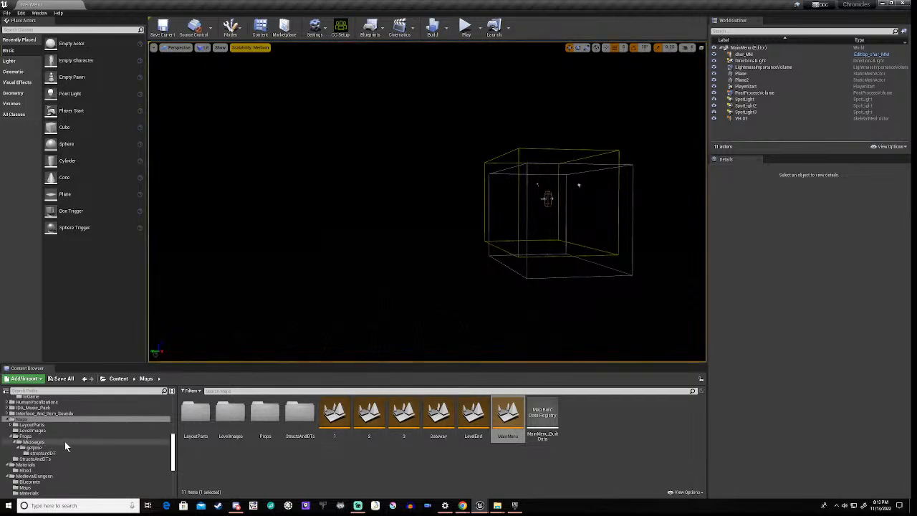
pyautogui.scroll(-3, 64, 438)
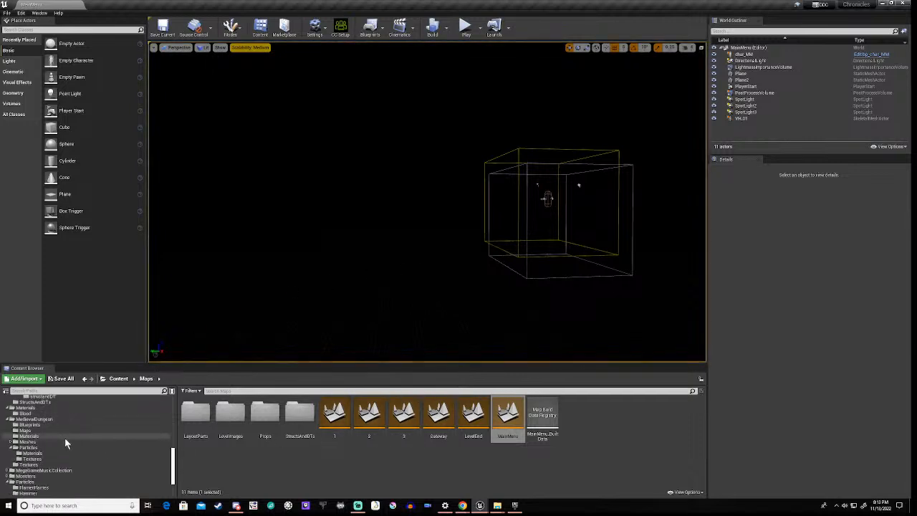
pyautogui.scroll(-1, 65, 438)
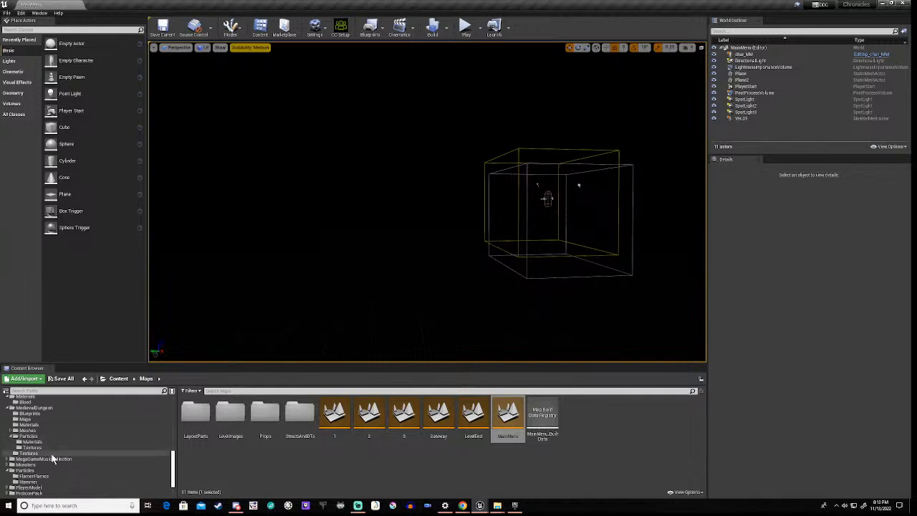
pyautogui.scroll(2, 52, 459)
pyautogui.scroll(5, 51, 455)
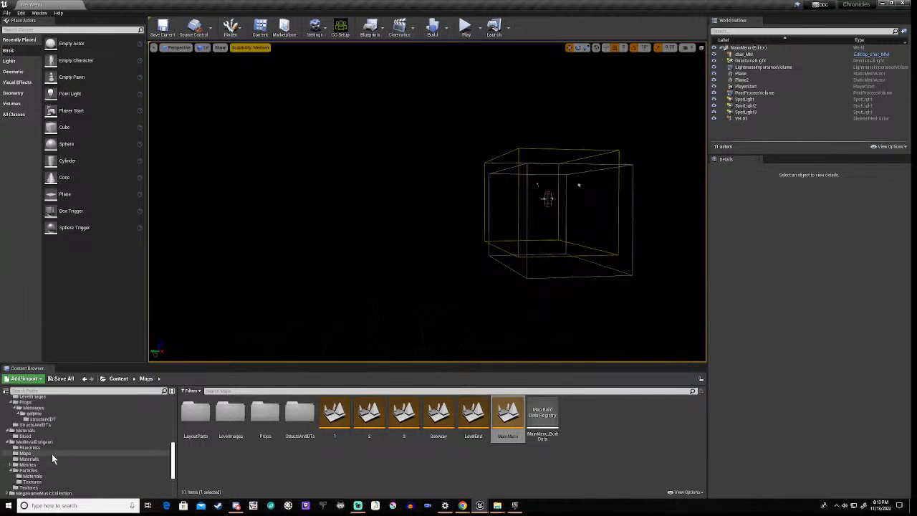
pyautogui.scroll(5, 51, 453)
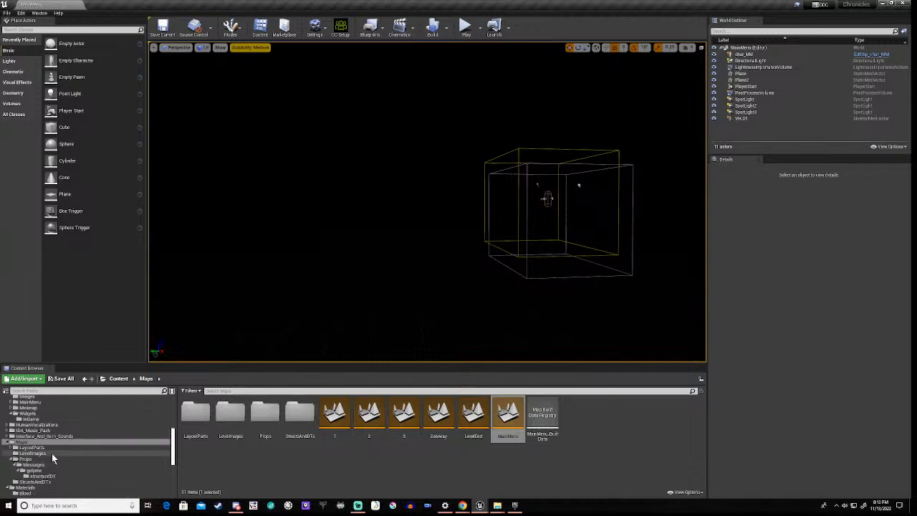
pyautogui.click(32, 466)
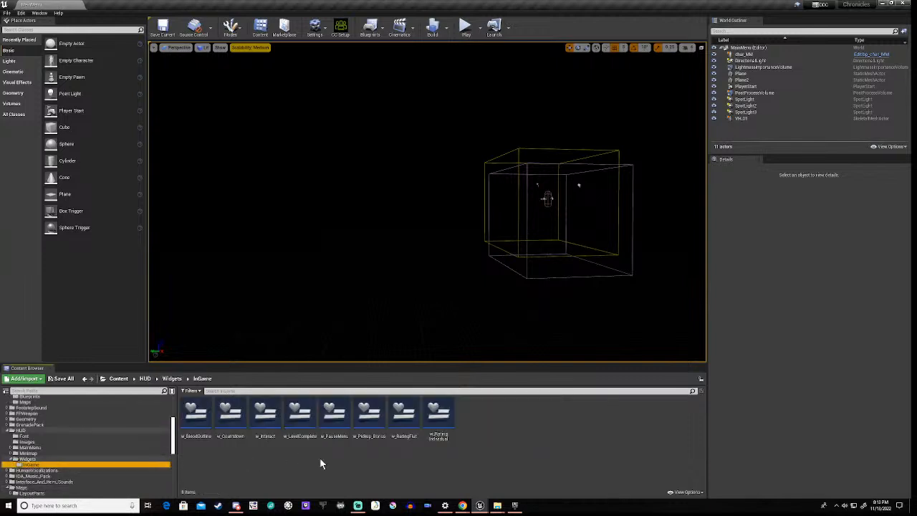
# Open the w_Pickup_Bonus widget and examine its event graph, including the bonus text and the self-removal logic.
pyautogui.click(373, 419)
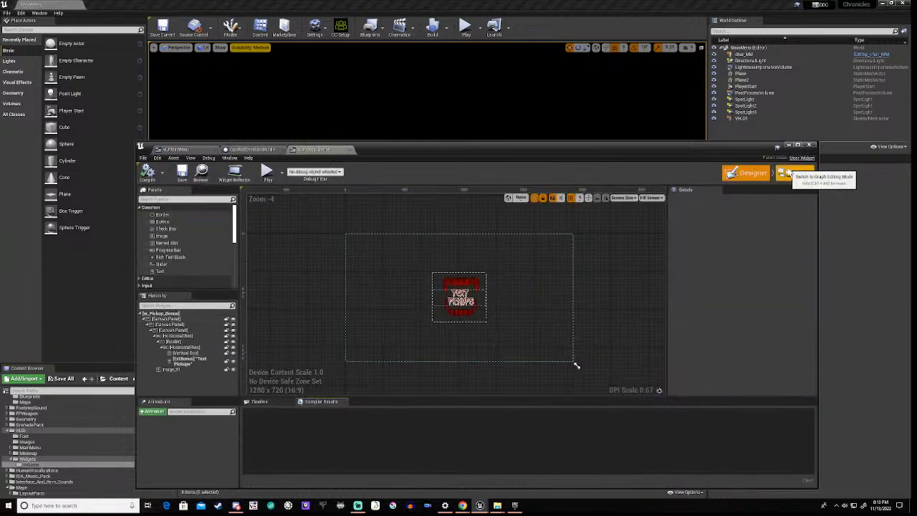
pyautogui.click(795, 173)
pyautogui.moveTo(369, 358); pyautogui.dragTo(440, 352, button='right')
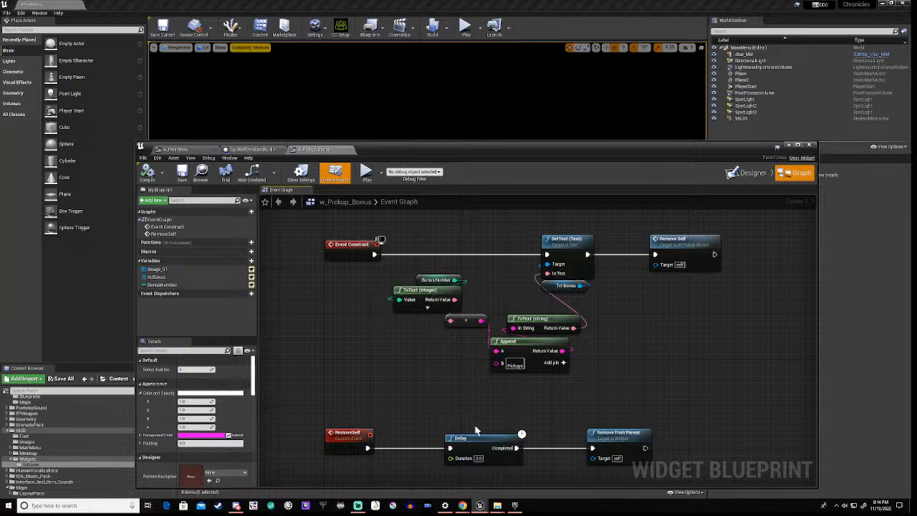
pyautogui.moveTo(413, 404); pyautogui.dragTo(436, 377, button='right')
pyautogui.scroll(-2, 428, 313)
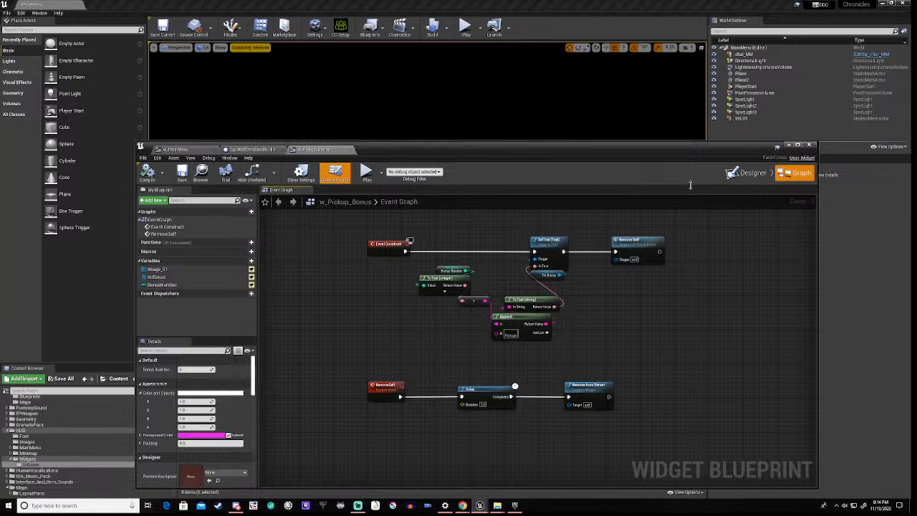
# Add a widget animation named Minimise in the designer of w_Pickup_Bonus.
pyautogui.click(747, 177)
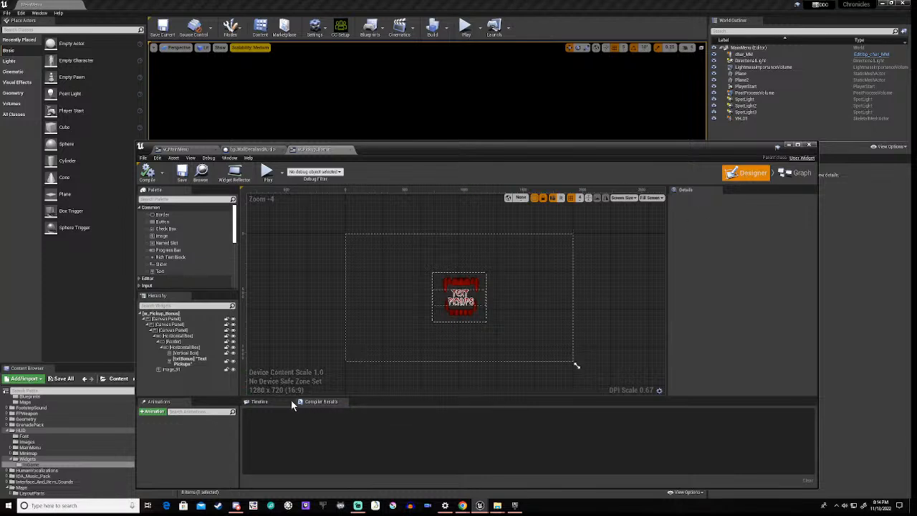
pyautogui.click(151, 412)
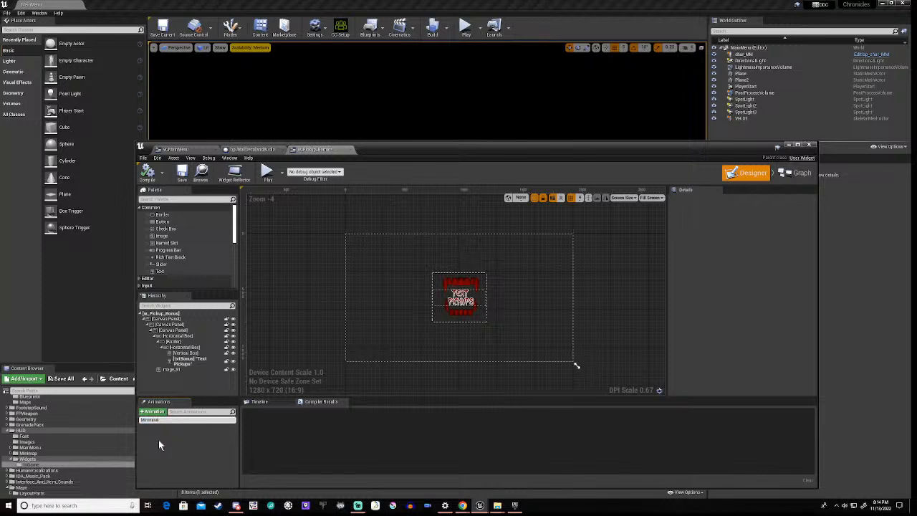
pyautogui.press('Return')
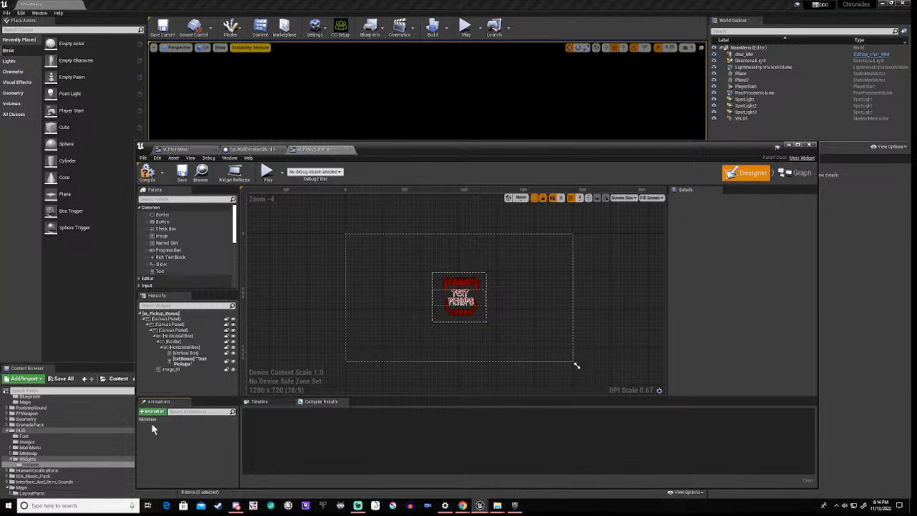
# Open the Minimise animation in the timeline, then rename the second-level canvas panel CP_Main and mark it as a variable.
pyautogui.click(148, 419)
pyautogui.click(272, 402)
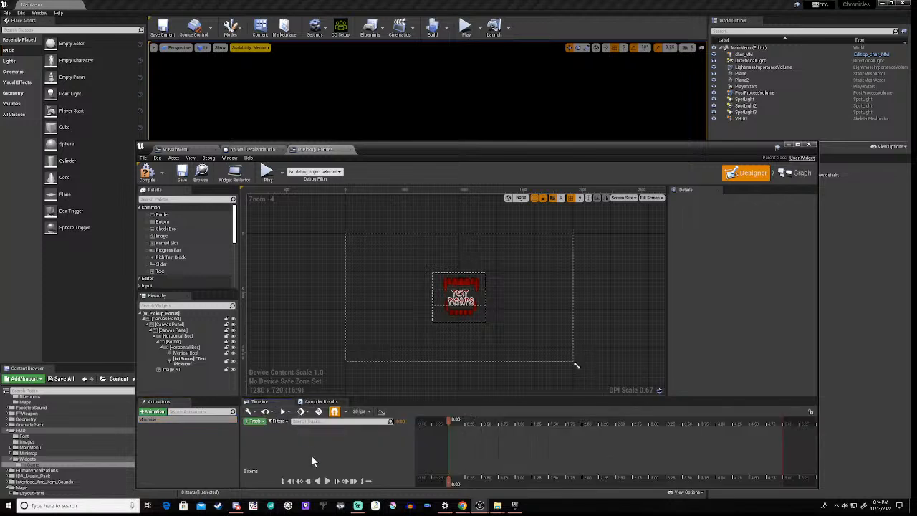
pyautogui.click(168, 324)
pyautogui.click(169, 325)
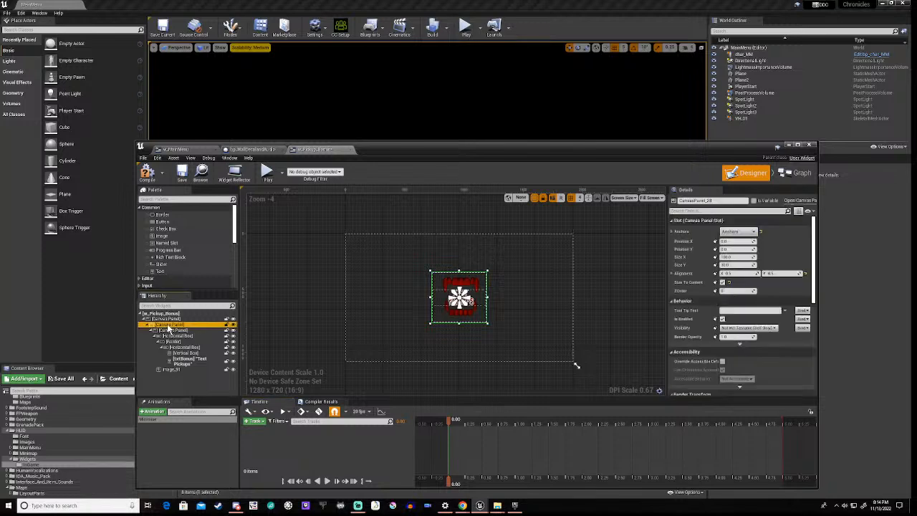
pyautogui.click(754, 202)
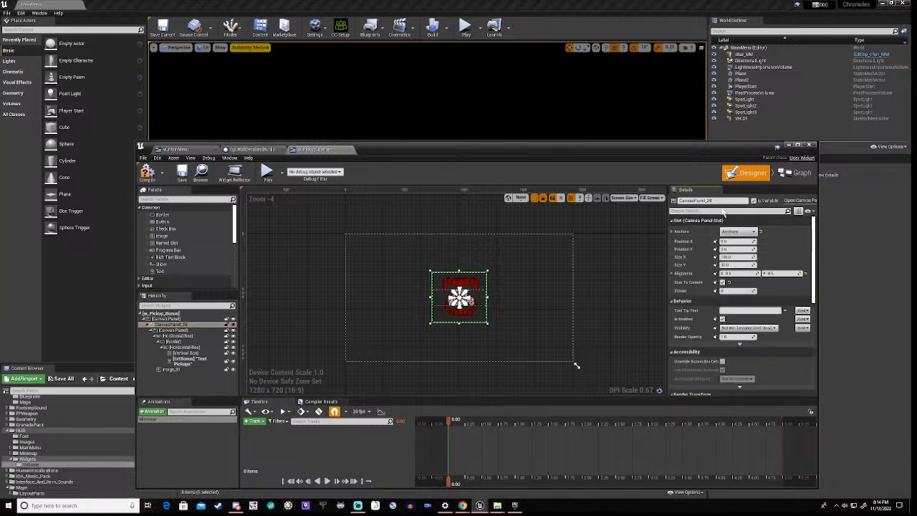
pyautogui.moveTo(719, 201); pyautogui.dragTo(665, 207)
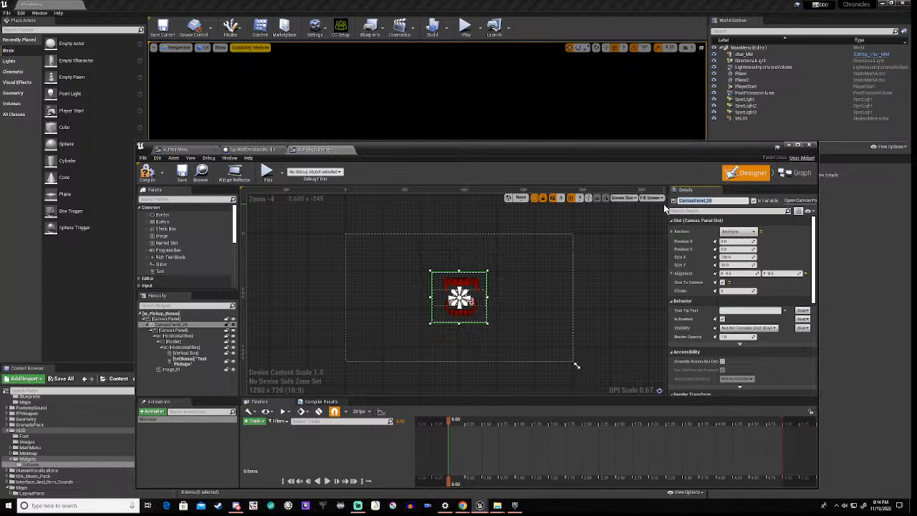
pyautogui.write('CP_Main')
pyautogui.press('Return')
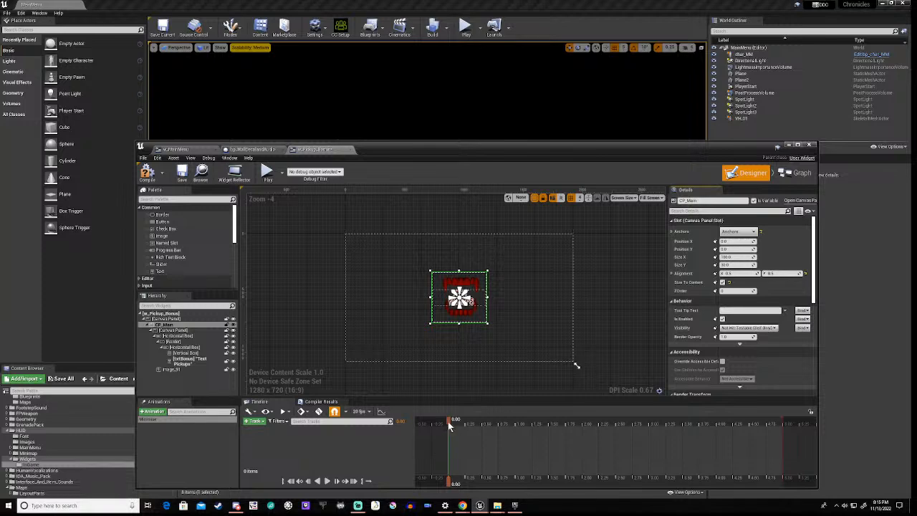
# Add a track for CP_Main's canvas panel slot to the Minimise animation and review the properties it can animate.
pyautogui.moveTo(447, 421); pyautogui.dragTo(583, 428)
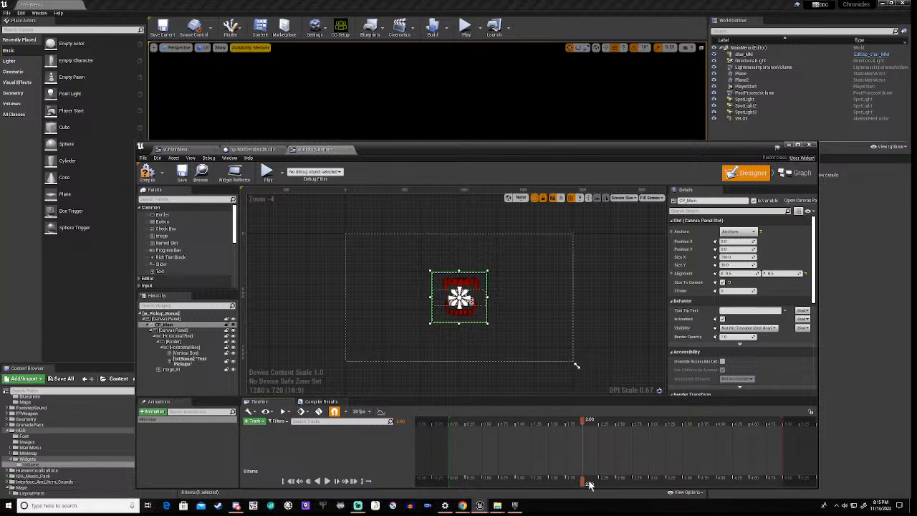
pyautogui.moveTo(580, 421); pyautogui.dragTo(449, 424)
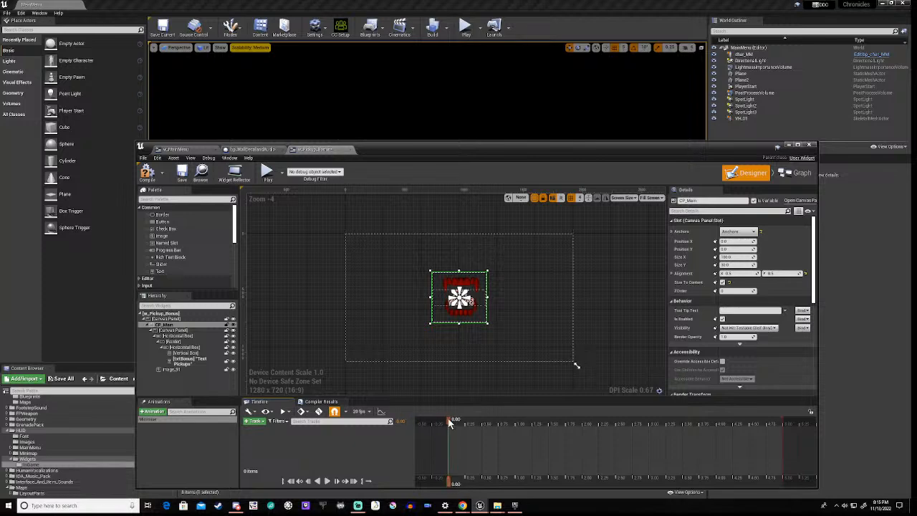
pyautogui.click(256, 421)
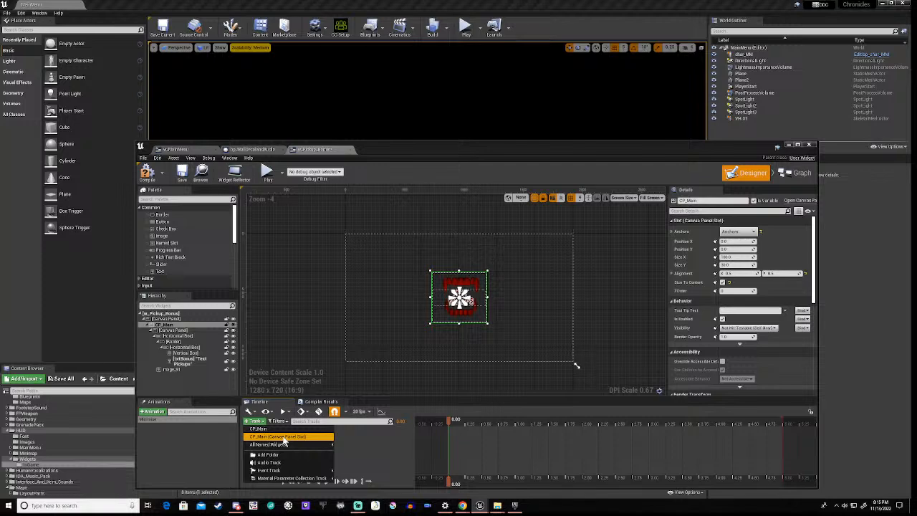
pyautogui.click(283, 436)
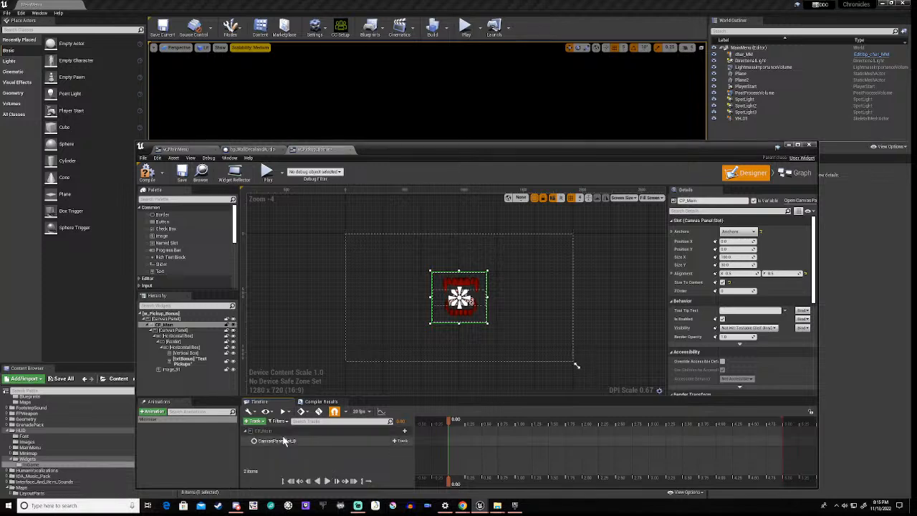
pyautogui.click(399, 441)
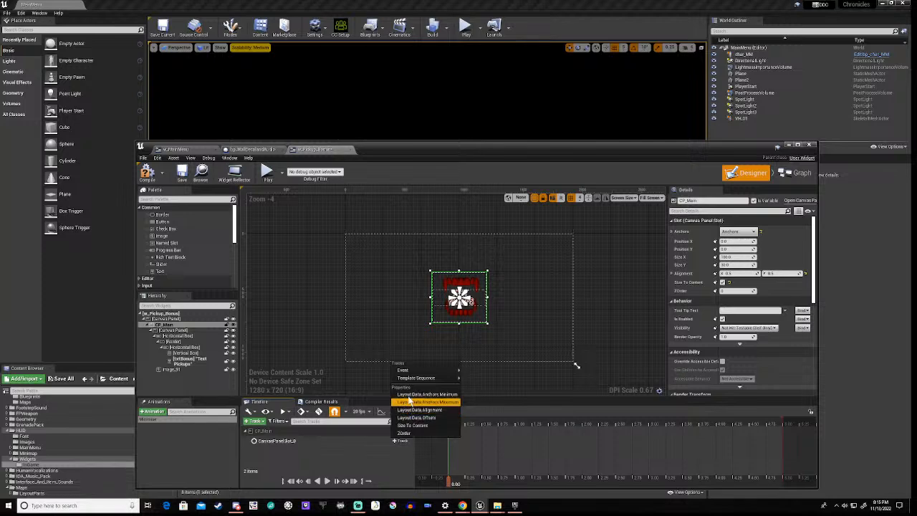
pyautogui.moveTo(417, 371)
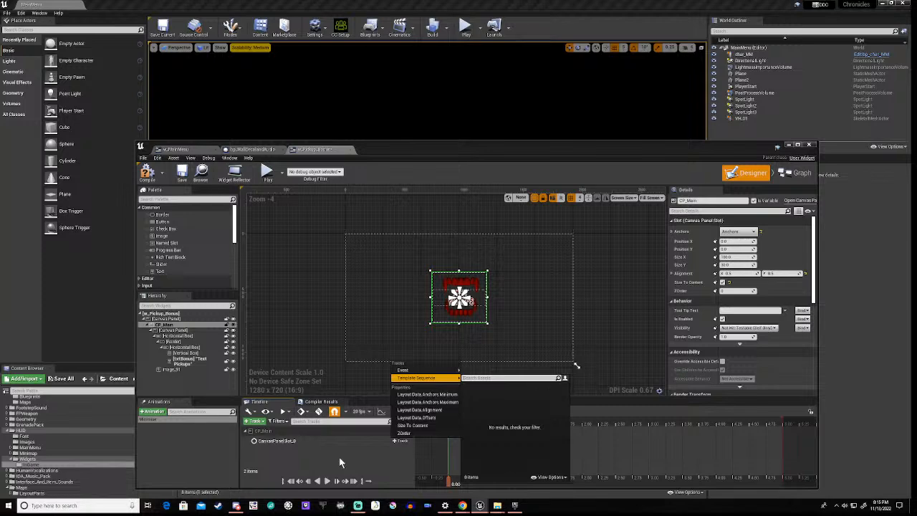
pyautogui.click(339, 456)
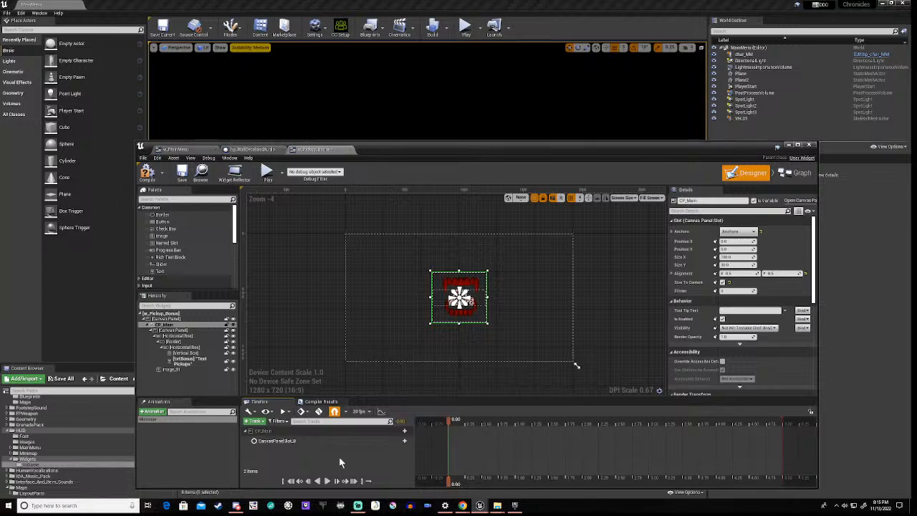
# Rename the canvas panel nested inside CP_Main as CP_Min.
pyautogui.click(174, 331)
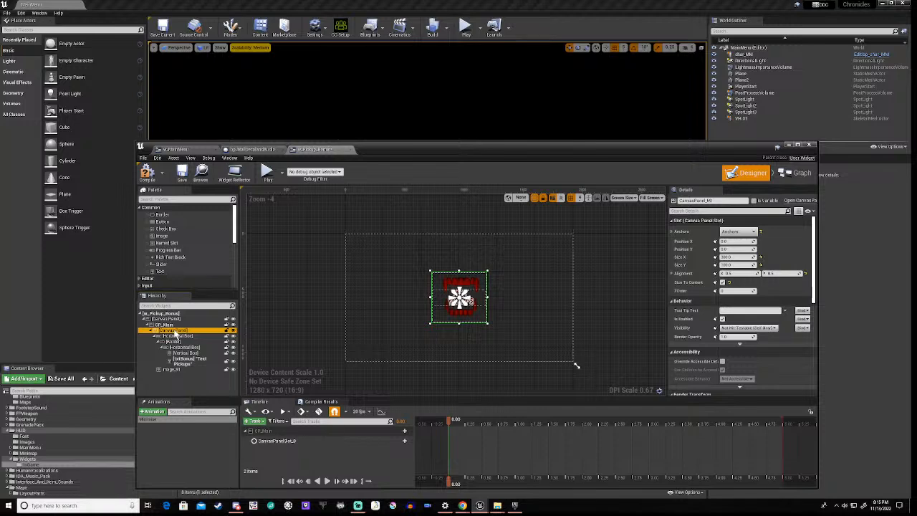
pyautogui.click(708, 201)
pyautogui.moveTo(715, 201); pyautogui.dragTo(662, 204)
pyautogui.write('CP_M')
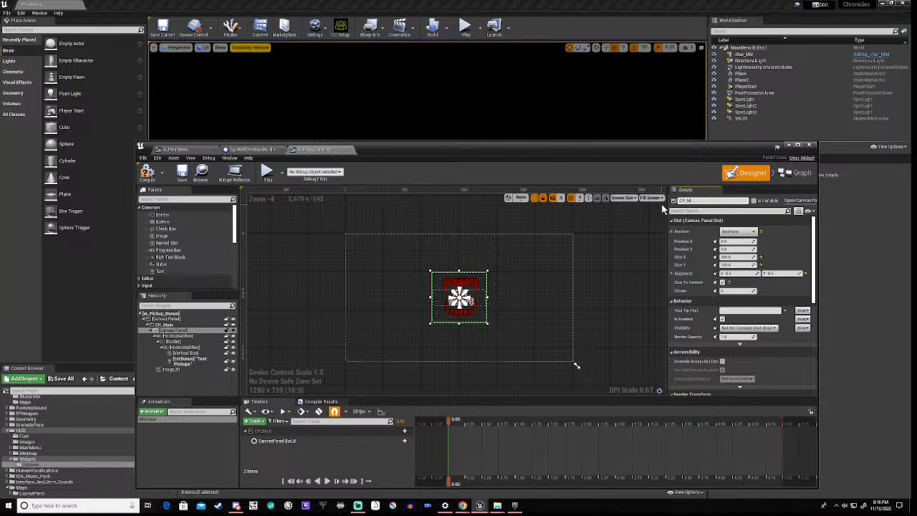
pyautogui.press('Return')
# Delete the canvas panel slot track and the CP_Main track from the Minimise animation.
pyautogui.click(286, 443)
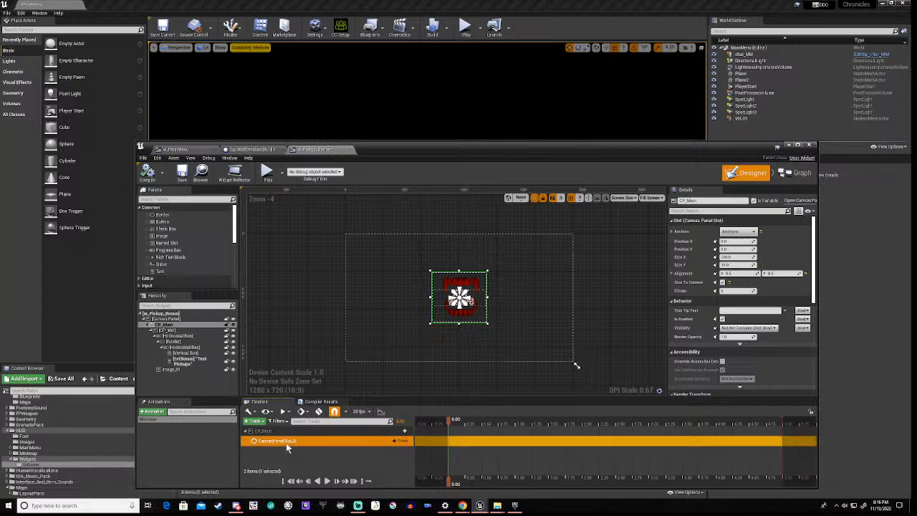
pyautogui.press('Delete')
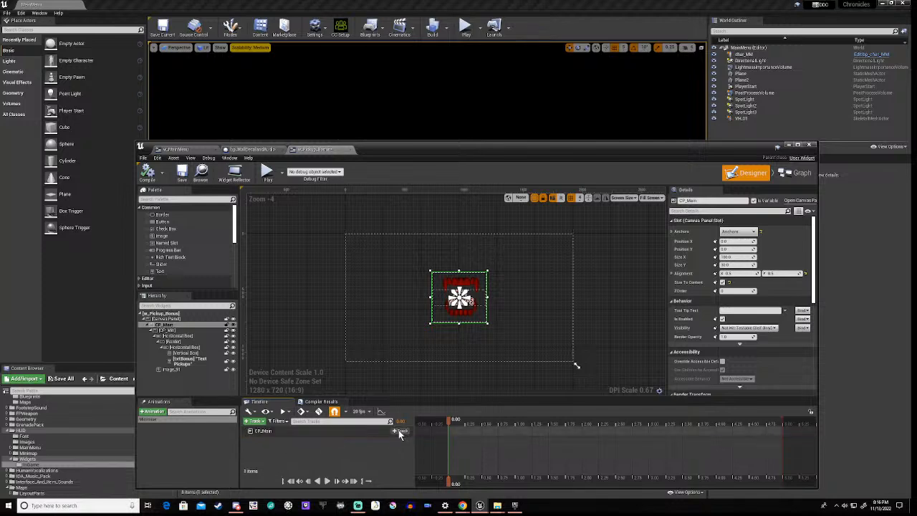
pyautogui.click(319, 432)
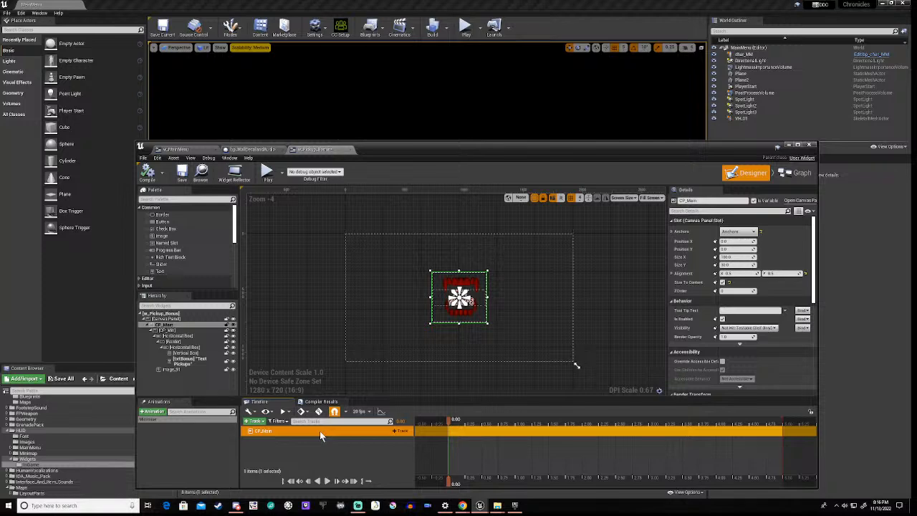
pyautogui.press('Delete')
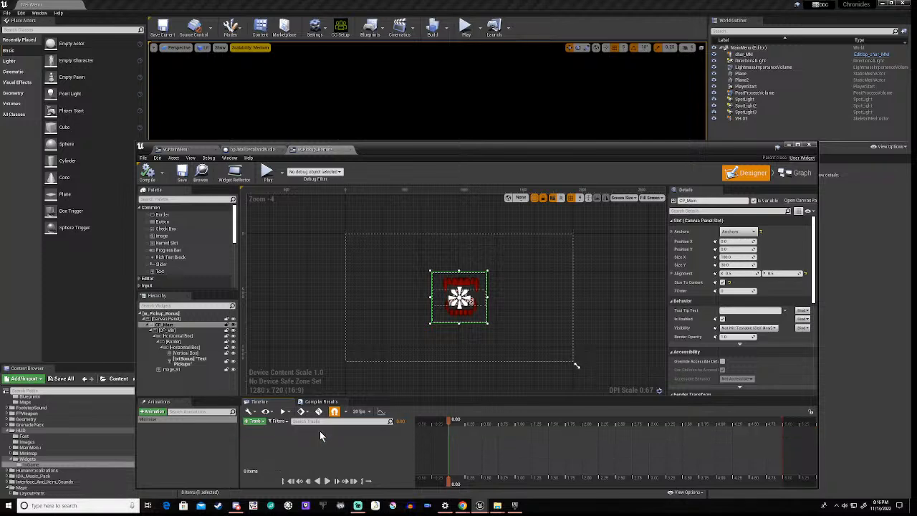
# Add a CP_Min track with a Transform property to the Minimise animation and key it at 0.00.
pyautogui.click(261, 423)
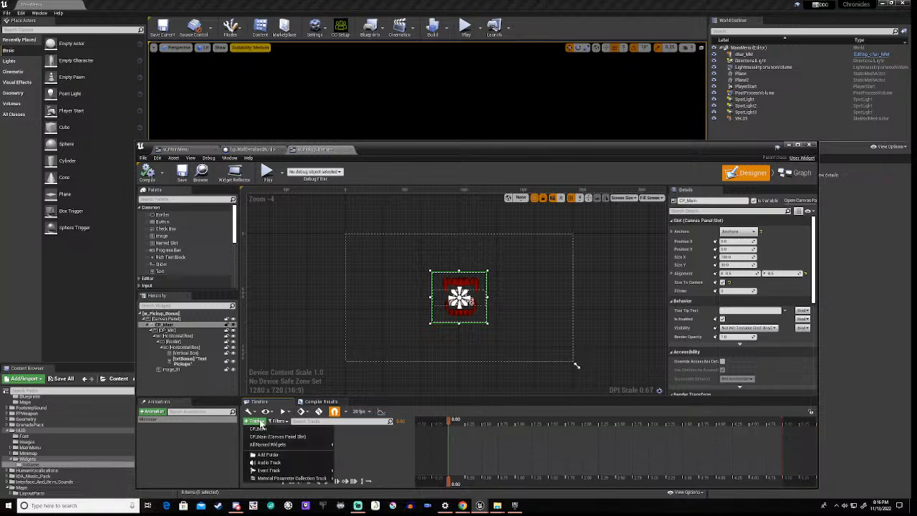
pyautogui.moveTo(295, 445)
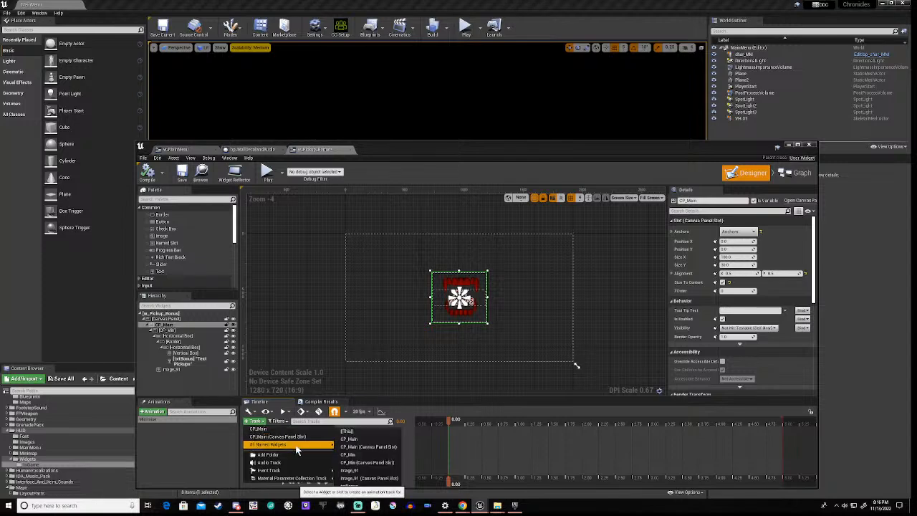
pyautogui.click(366, 456)
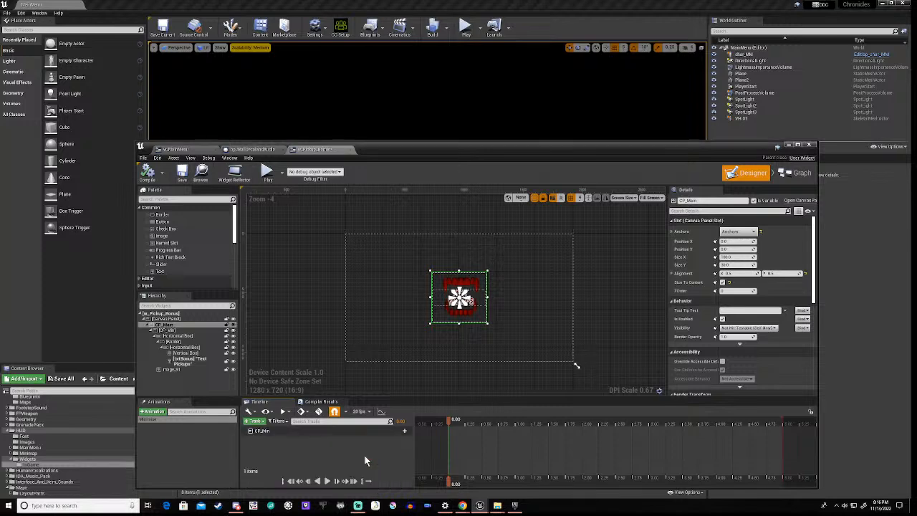
pyautogui.click(404, 430)
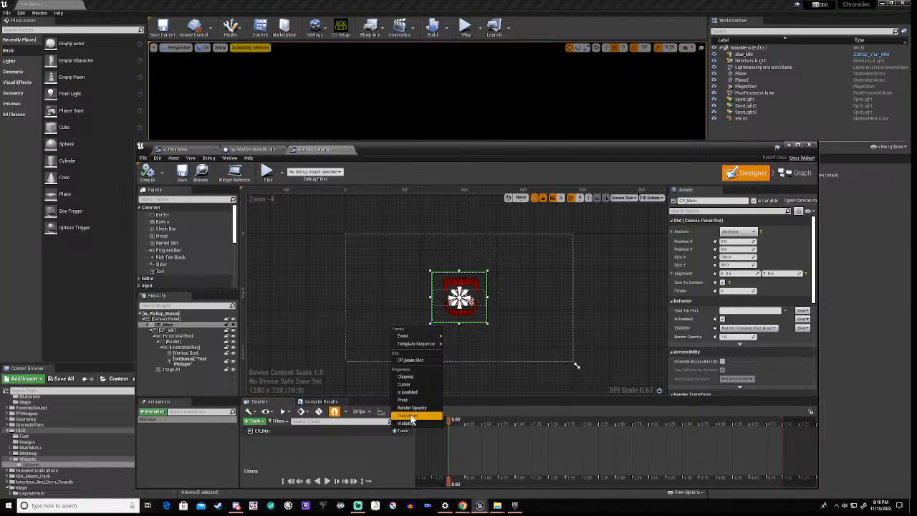
pyautogui.click(407, 415)
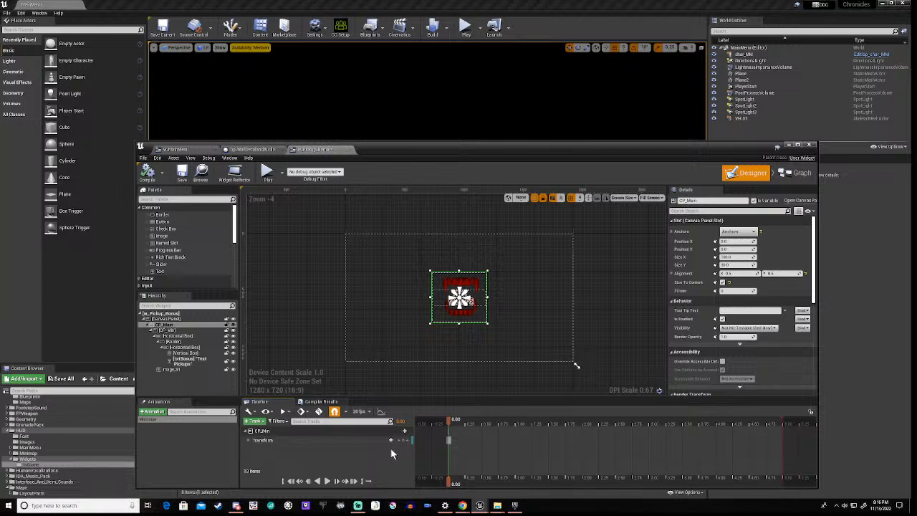
pyautogui.click(404, 440)
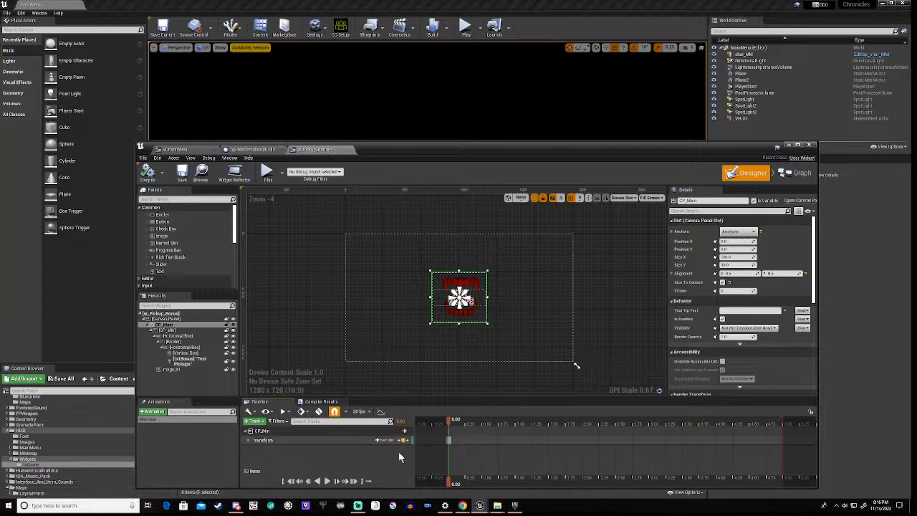
# Expand CP_Min's Transform track and add Translation X and Y keys at 2.00.
pyautogui.click(248, 440)
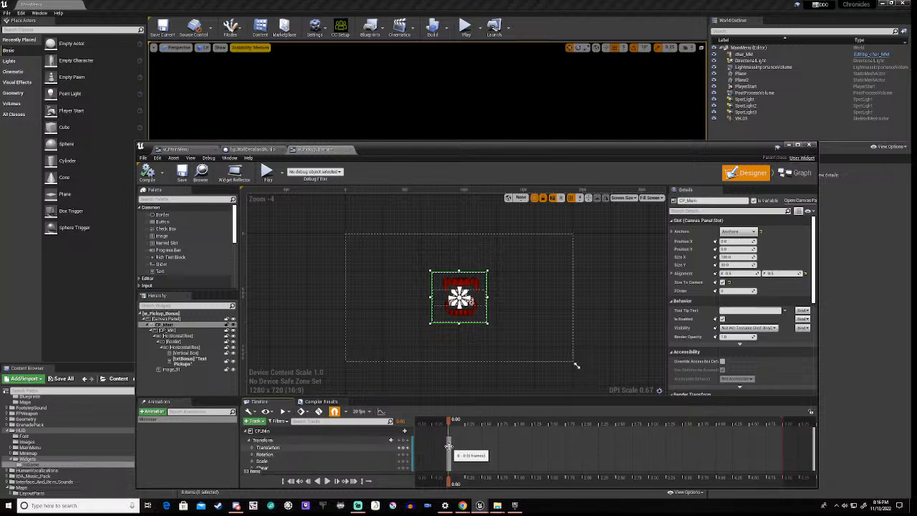
pyautogui.click(252, 447)
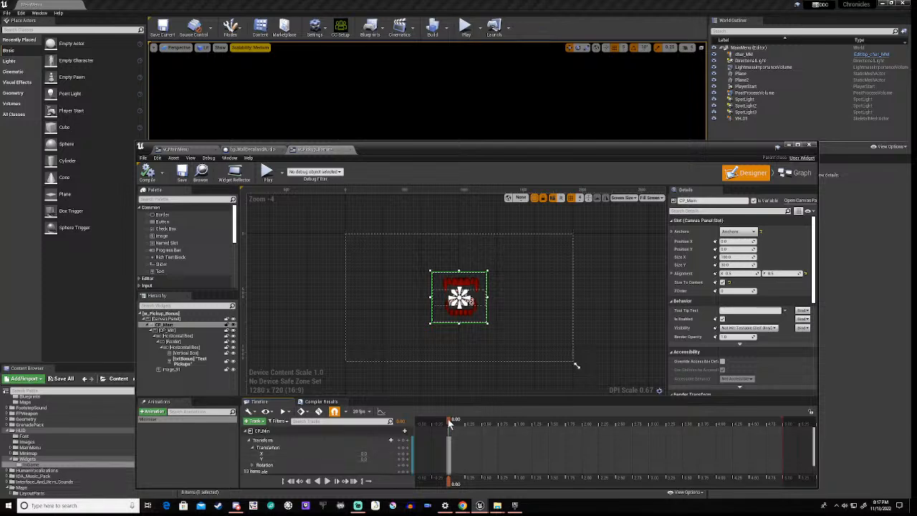
pyautogui.moveTo(449, 423); pyautogui.dragTo(581, 422)
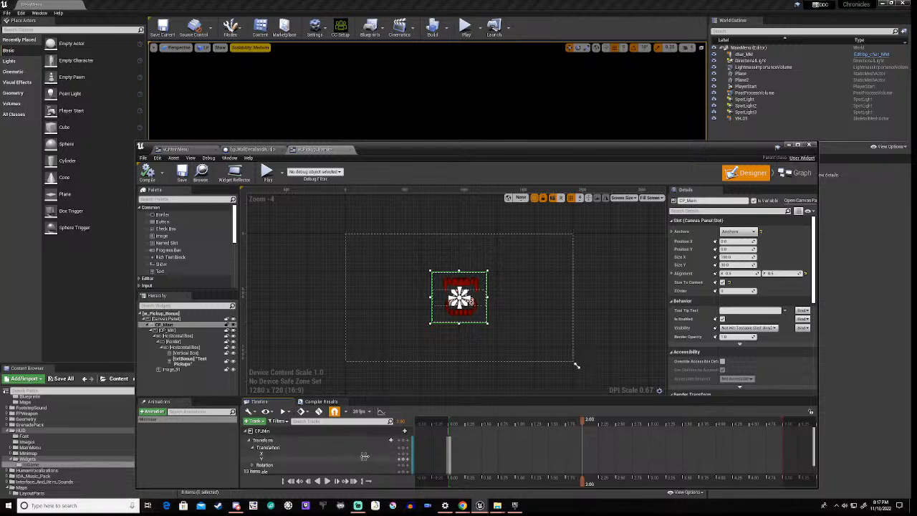
pyautogui.click(405, 456)
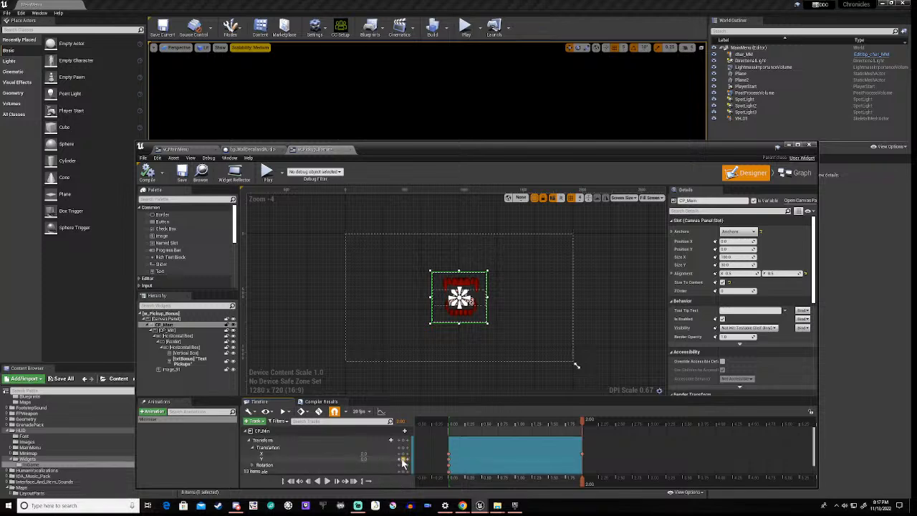
pyautogui.click(403, 464)
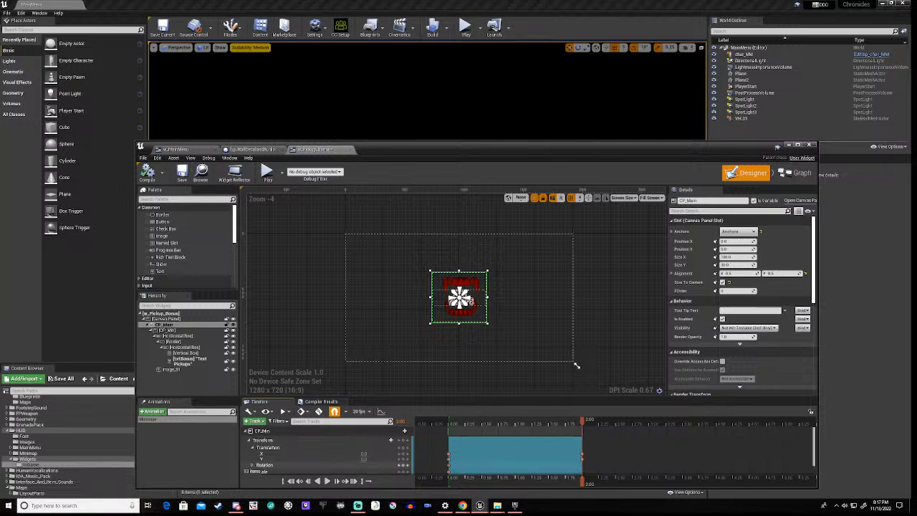
# Delete the Rotation, Scale and Shear keys at 0.00 from CP_Min's Transform track in the Minimise animation.
pyautogui.rightClick(450, 467)
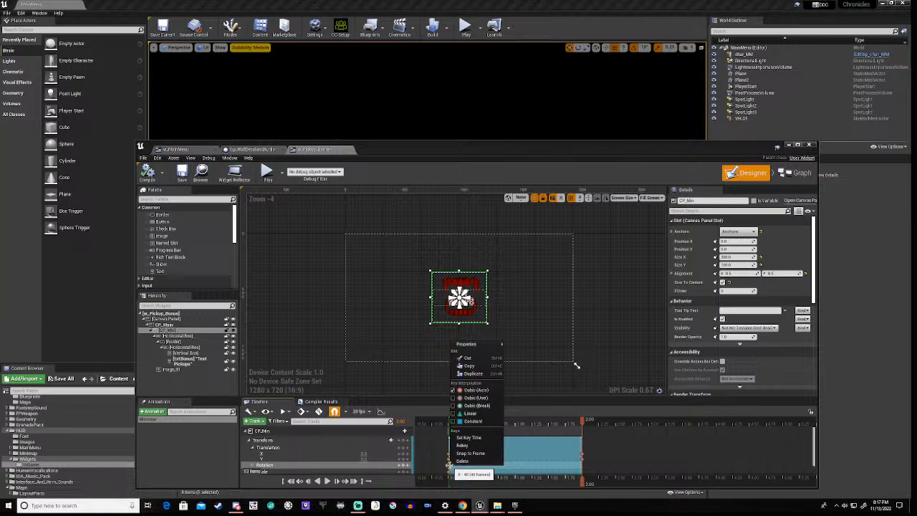
pyautogui.click(442, 471)
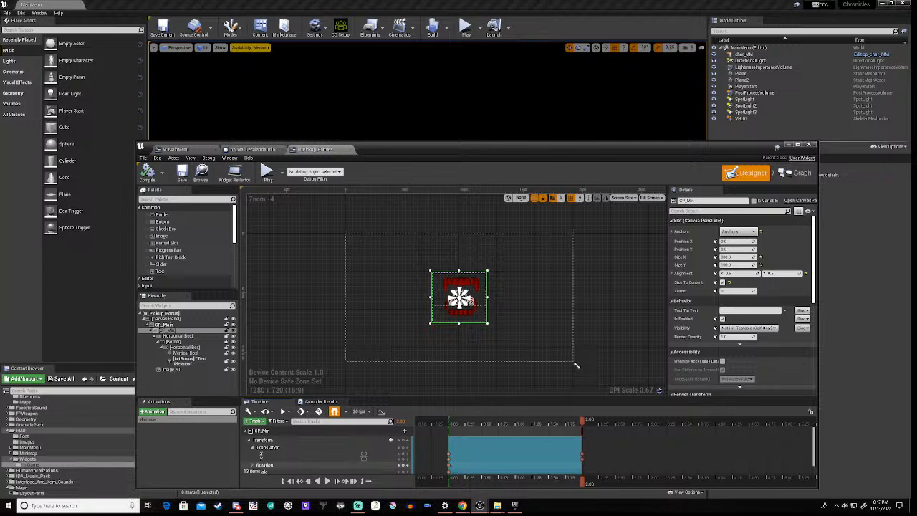
pyautogui.rightClick(448, 464)
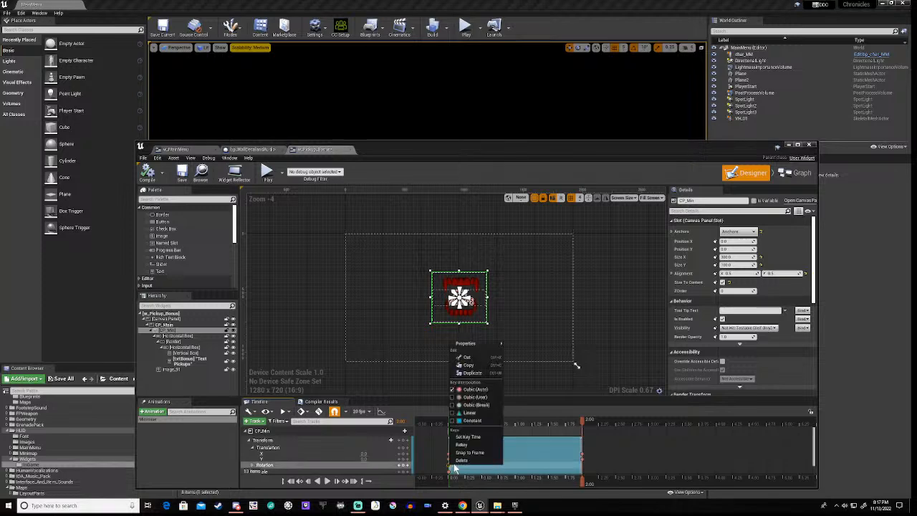
pyautogui.click(460, 460)
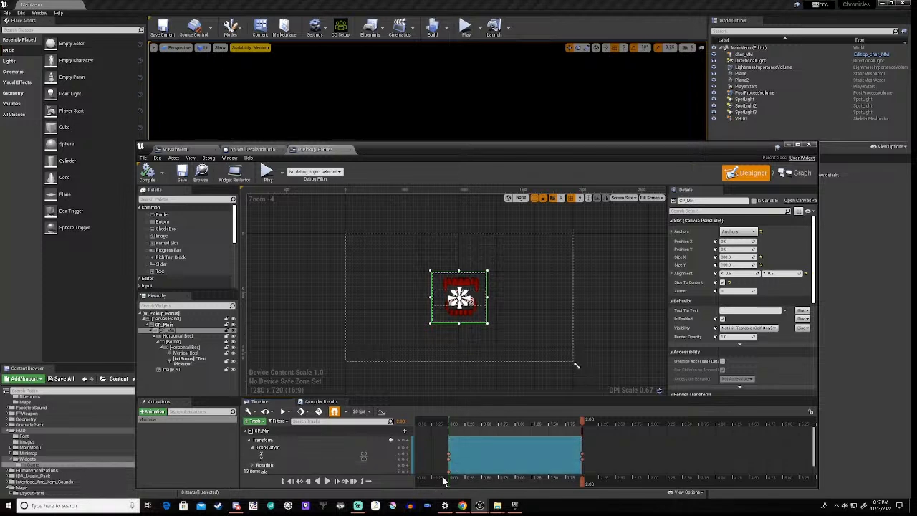
pyautogui.rightClick(447, 472)
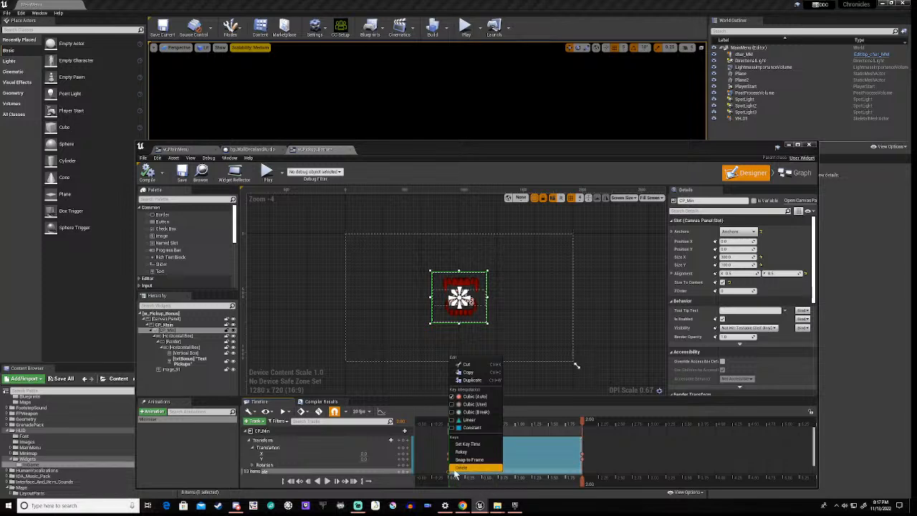
pyautogui.click(461, 467)
pyautogui.scroll(-2, 709, 447)
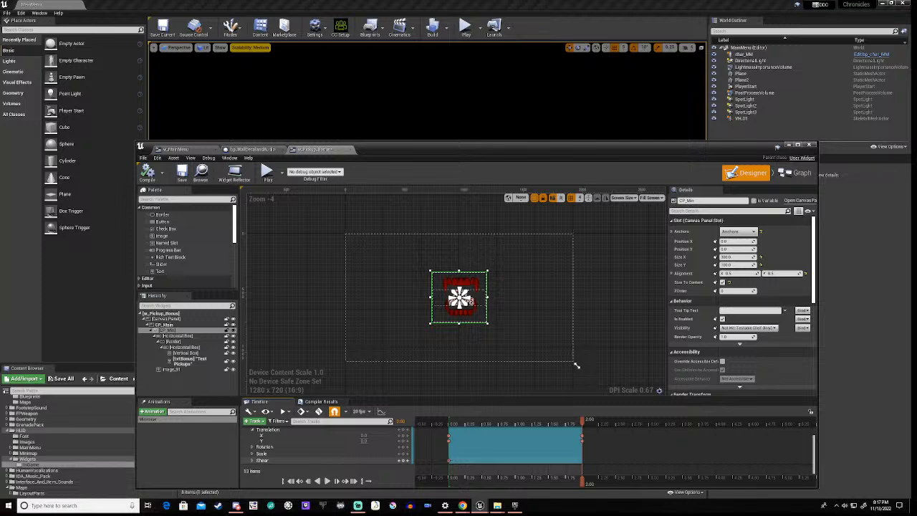
pyautogui.rightClick(449, 459)
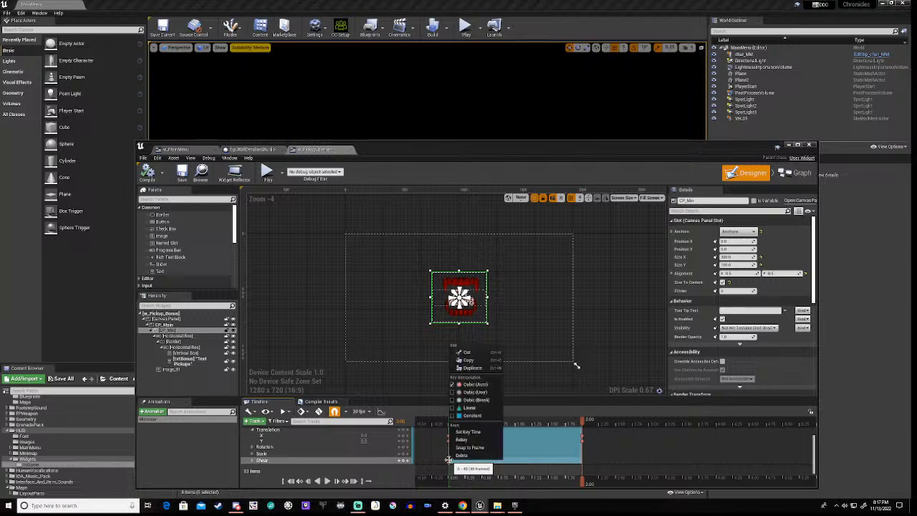
pyautogui.click(460, 455)
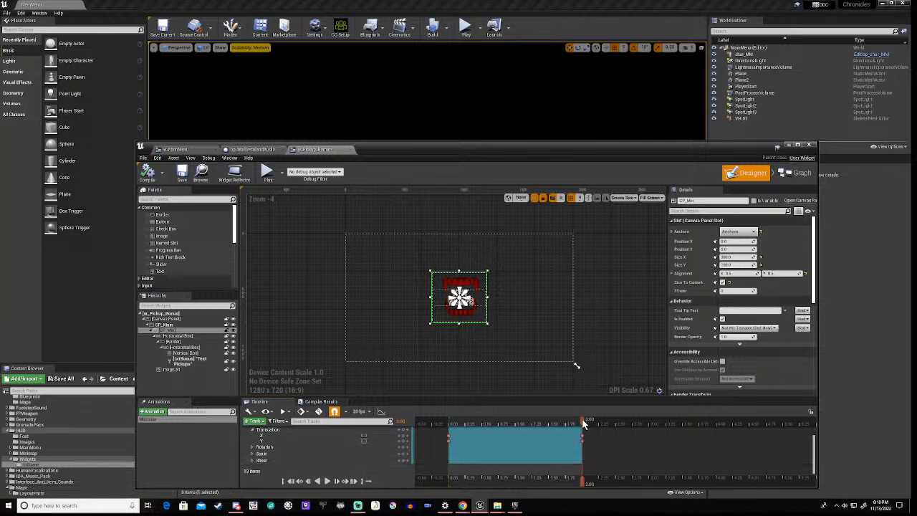
# Add Translation keys at 3.00 and Scale keys at 0.00, 2.00 and 3.00 to CP_Min's Transform track.
pyautogui.moveTo(582, 420); pyautogui.dragTo(649, 424)
pyautogui.click(403, 438)
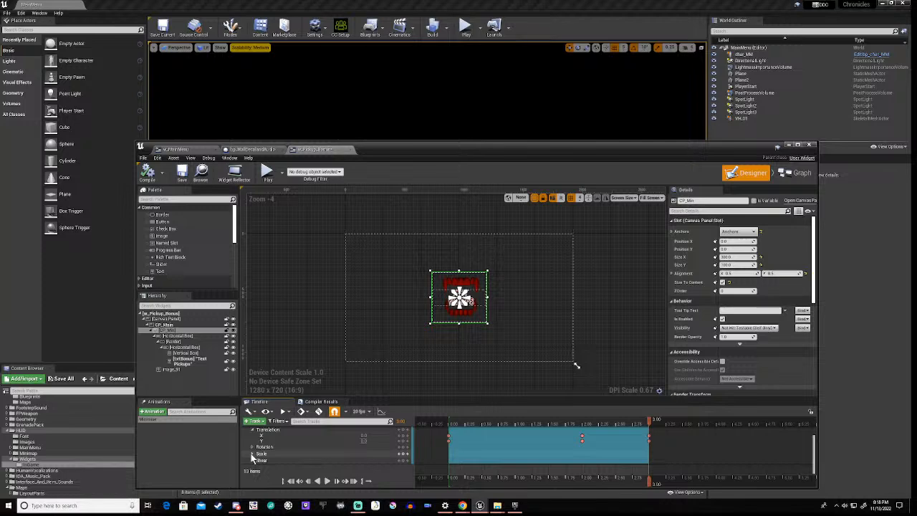
pyautogui.click(405, 455)
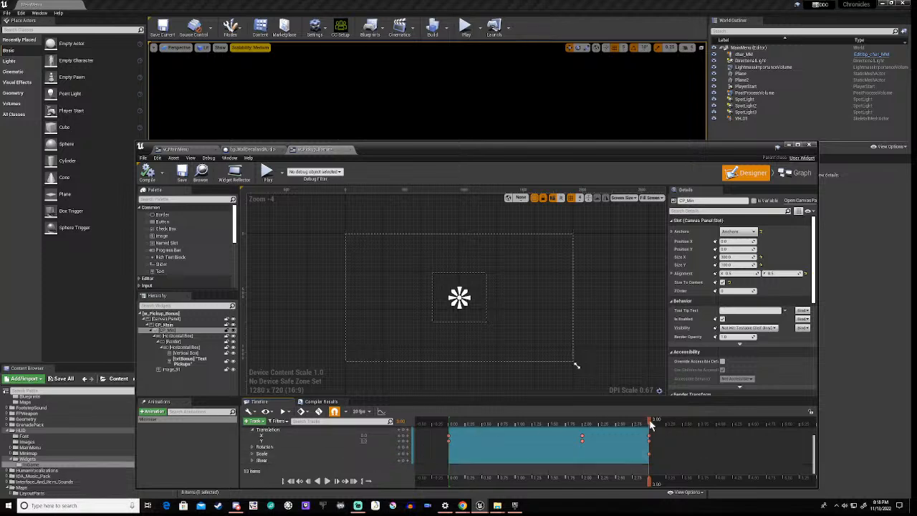
pyautogui.moveTo(647, 422); pyautogui.dragTo(581, 426)
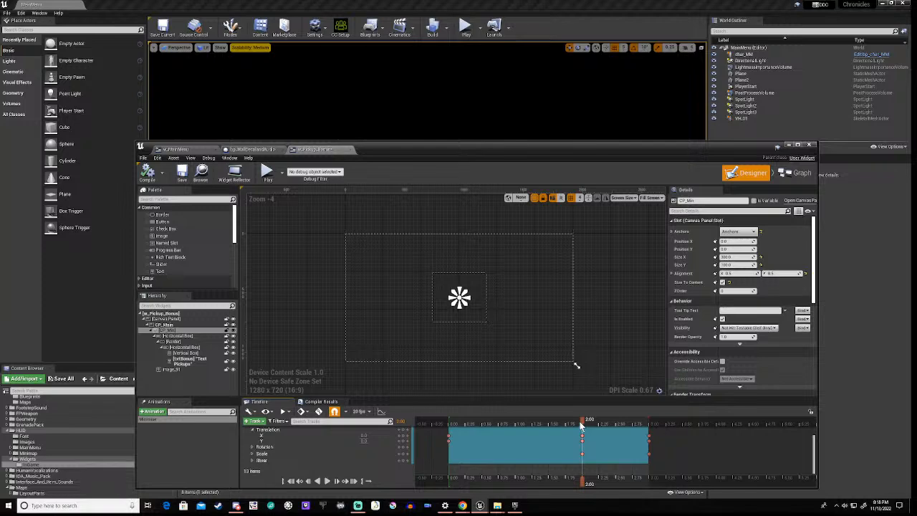
pyautogui.moveTo(584, 423); pyautogui.dragTo(450, 438)
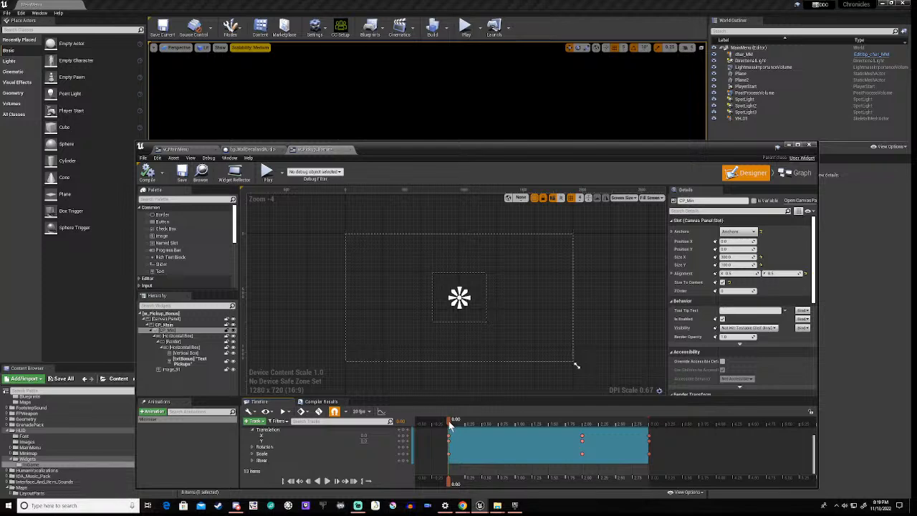
pyautogui.moveTo(448, 423); pyautogui.dragTo(583, 429)
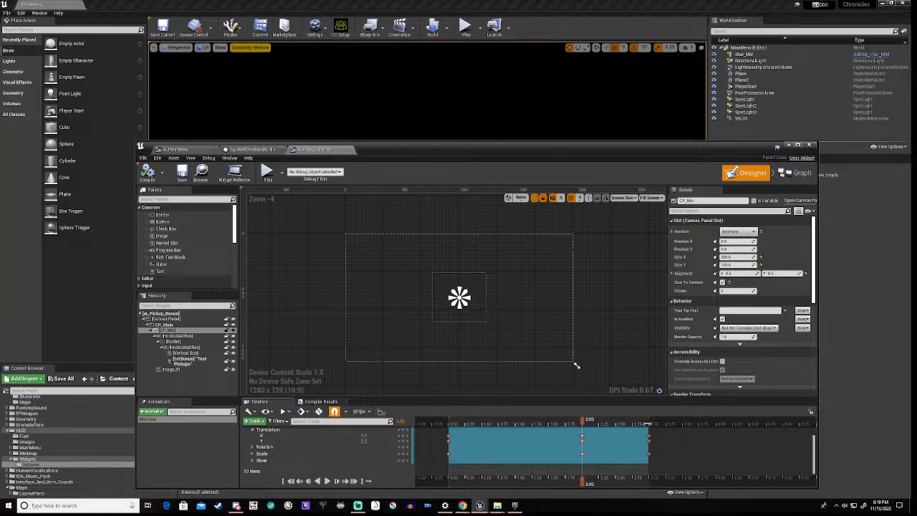
# Set CP_Min's Translation X and Y to 100 at 3.00 in the Minimise animation.
pyautogui.moveTo(587, 423); pyautogui.dragTo(650, 426)
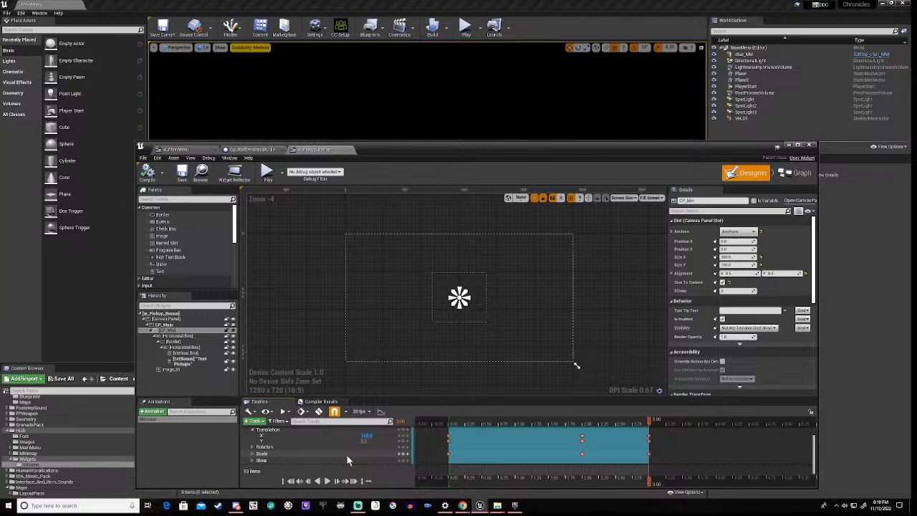
pyautogui.click(364, 441)
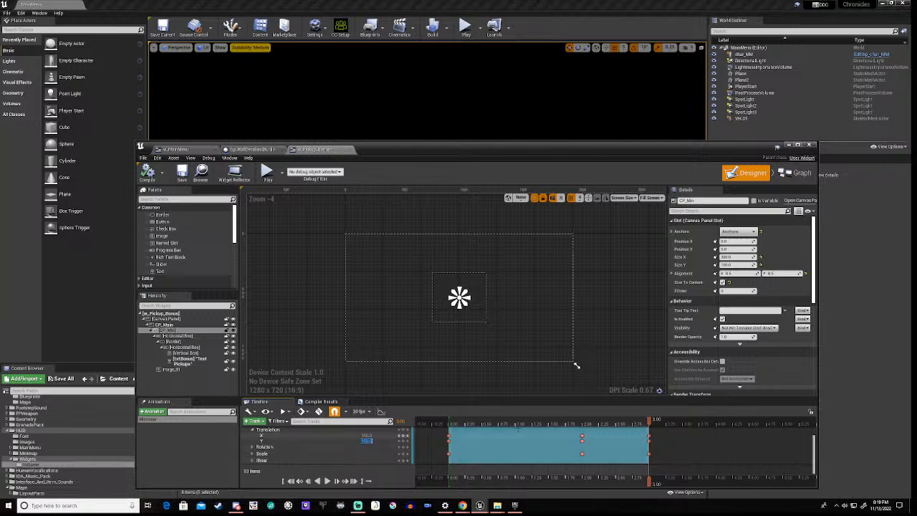
pyautogui.moveTo(651, 425); pyautogui.dragTo(582, 438)
# Select CP_Min in the widget hierarchy and make it a variable.
pyautogui.click(411, 378)
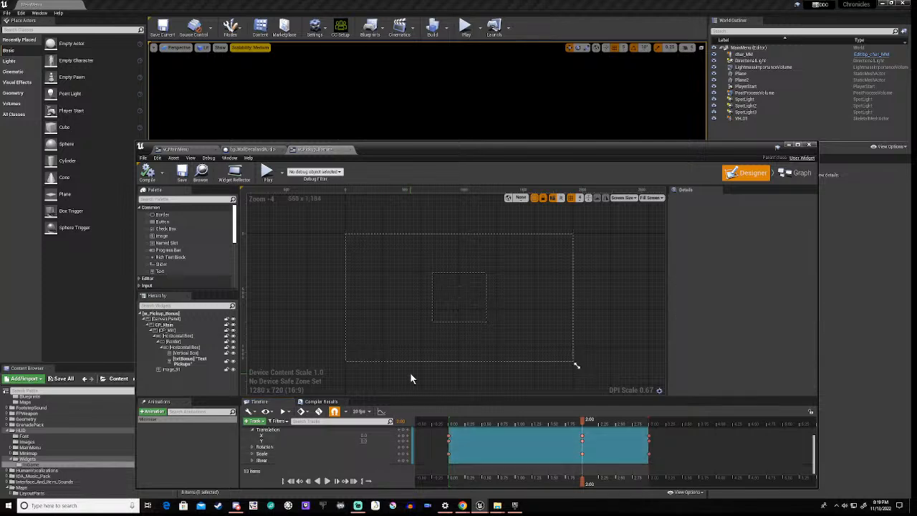
pyautogui.click(169, 331)
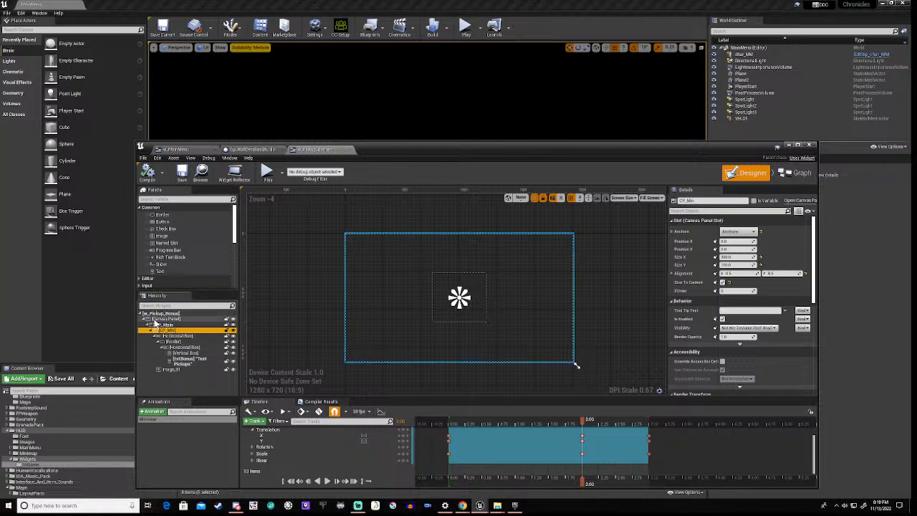
pyautogui.click(165, 319)
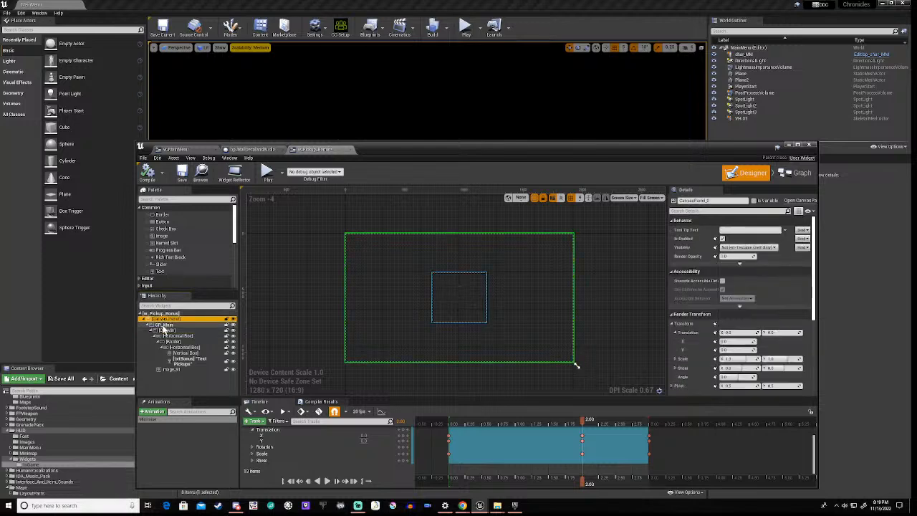
pyautogui.click(166, 330)
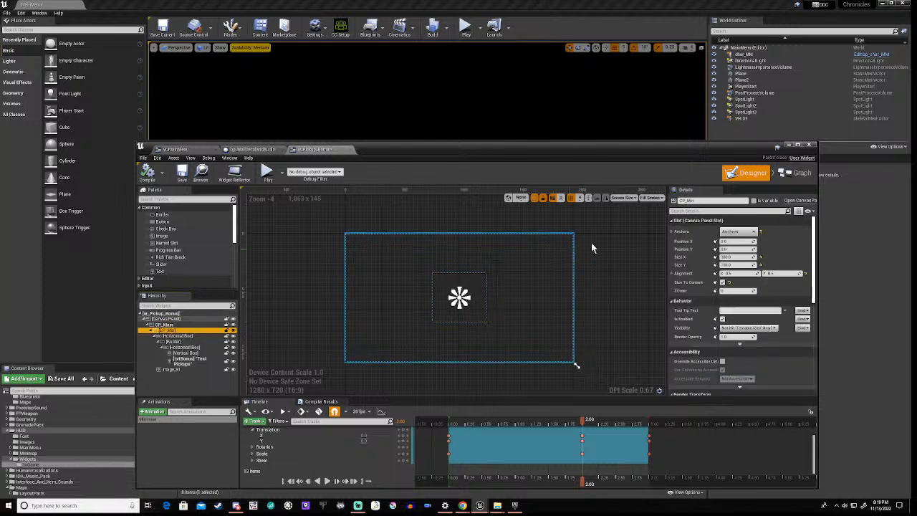
pyautogui.click(754, 202)
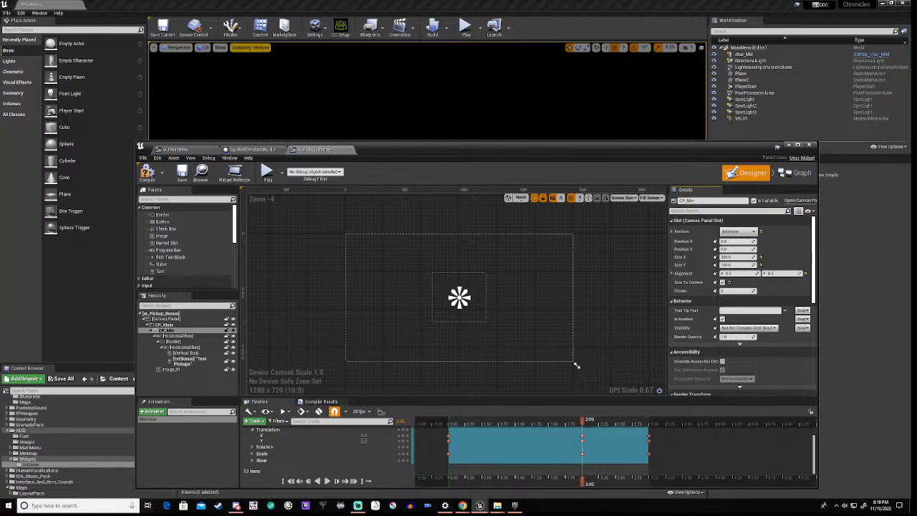
# Scrub the Minimise animation between 0.00, 3.00 and 2.00 to examine CP_Min's render transform values.
pyautogui.moveTo(586, 424); pyautogui.dragTo(449, 433)
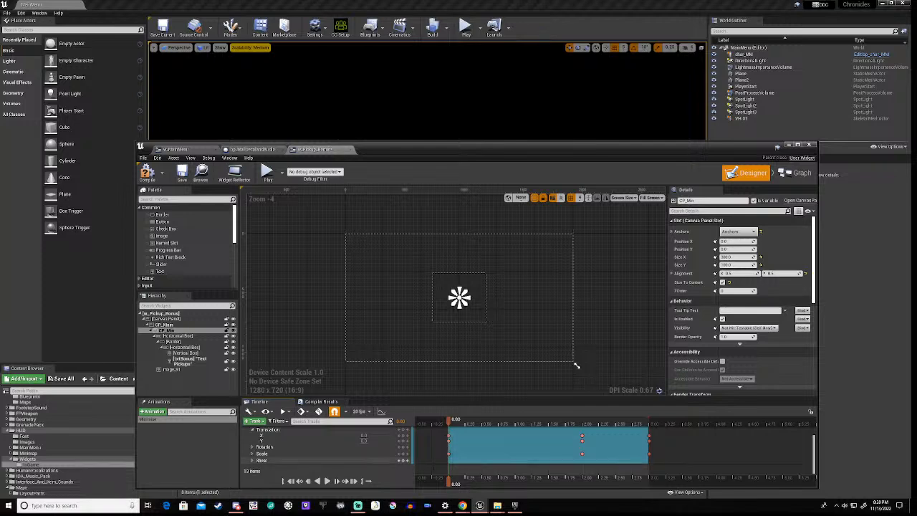
pyautogui.scroll(-5, 731, 288)
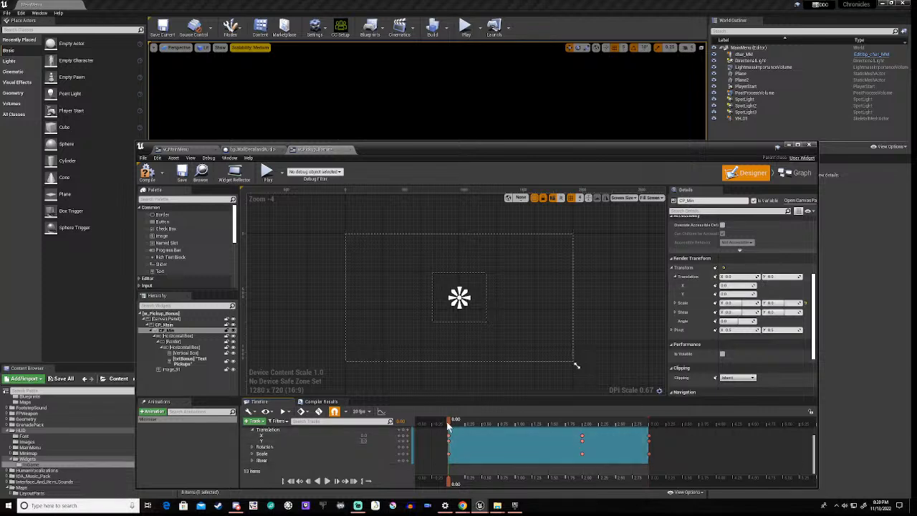
pyautogui.moveTo(507, 420); pyautogui.dragTo(649, 419)
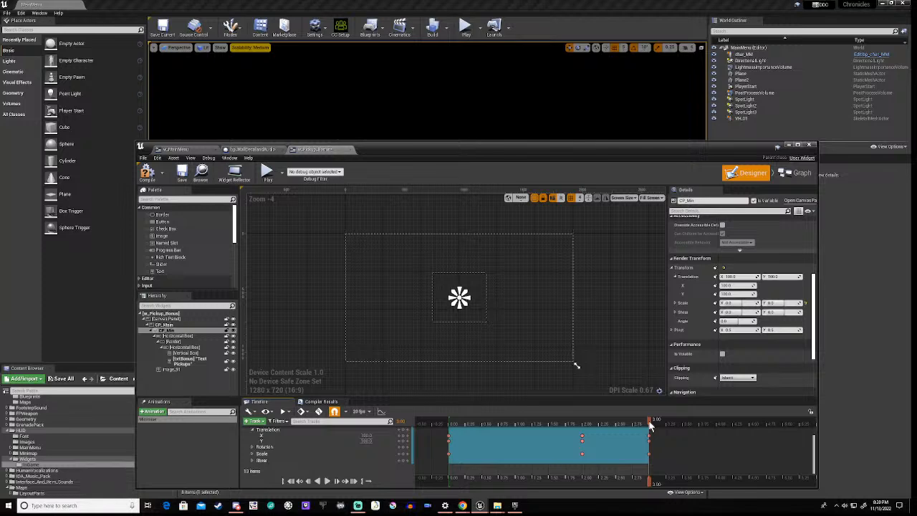
pyautogui.moveTo(650, 425); pyautogui.dragTo(582, 454)
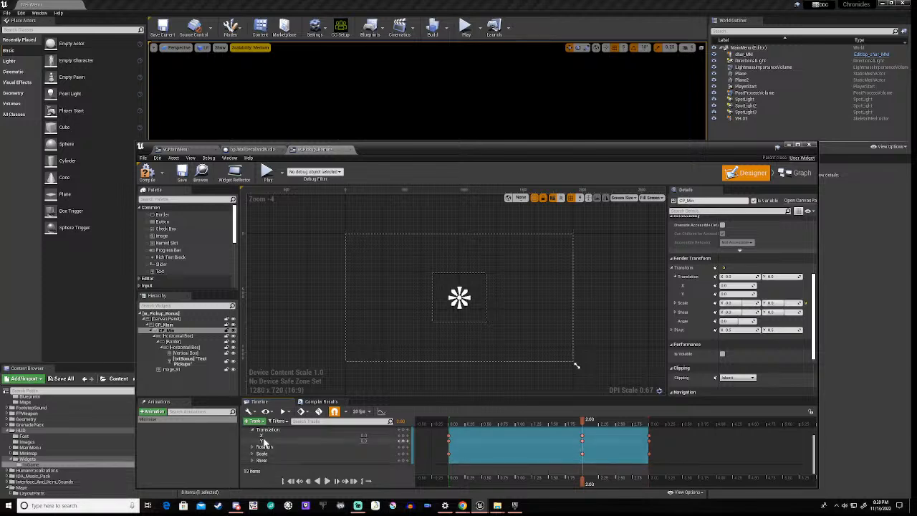
# Delete the CP_Min track from the Minimise animation.
pyautogui.scroll(2, 280, 444)
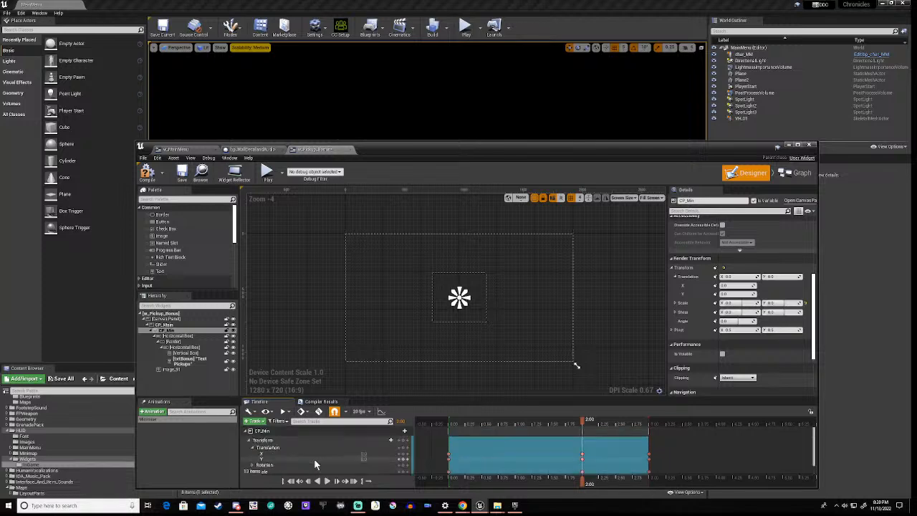
pyautogui.rightClick(263, 433)
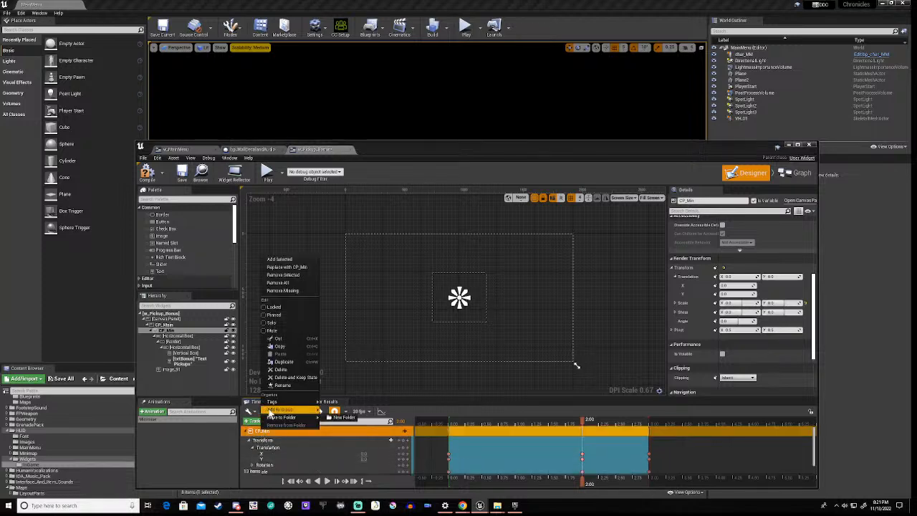
pyautogui.click(283, 369)
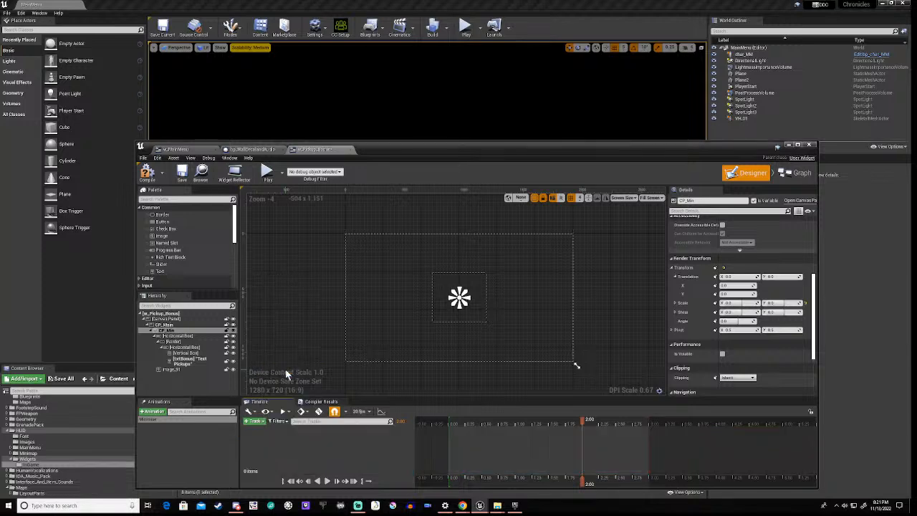
# Reselect CP_Min in the widget hierarchy and compile the pickup bonus widget.
pyautogui.click(628, 245)
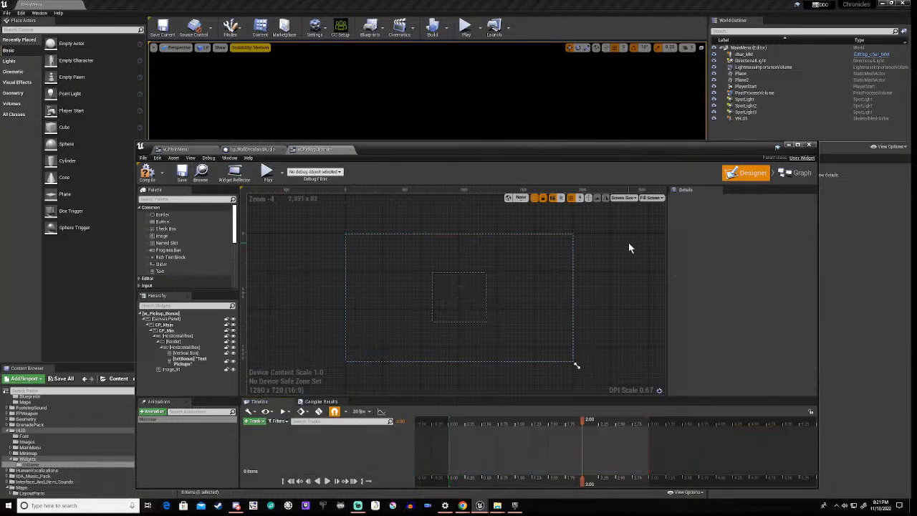
pyautogui.click(169, 325)
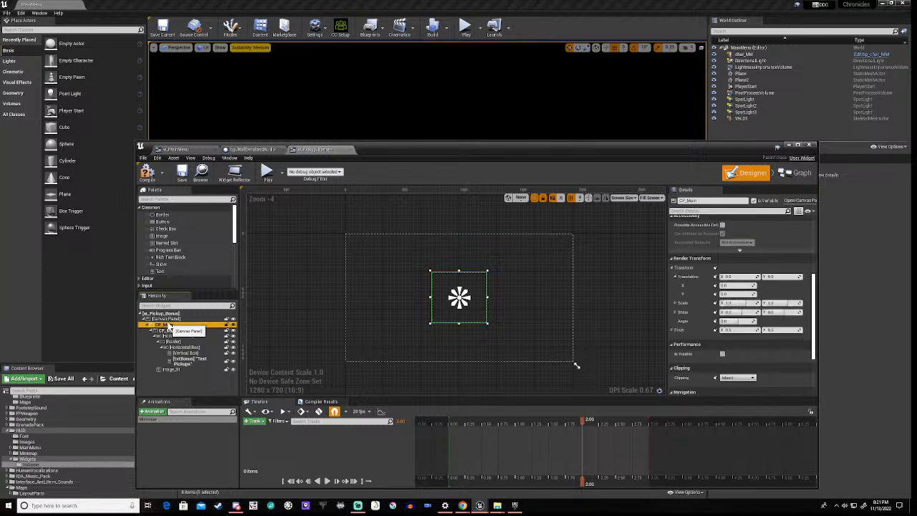
pyautogui.click(178, 332)
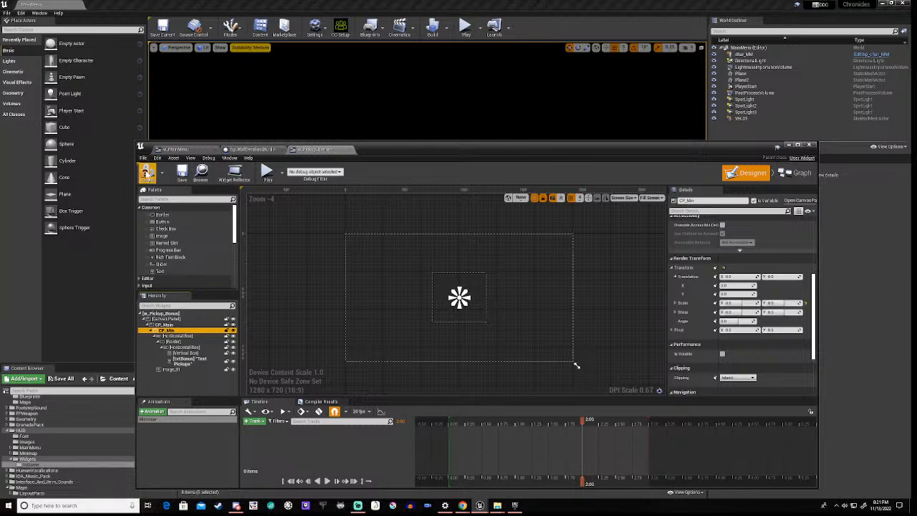
pyautogui.click(143, 173)
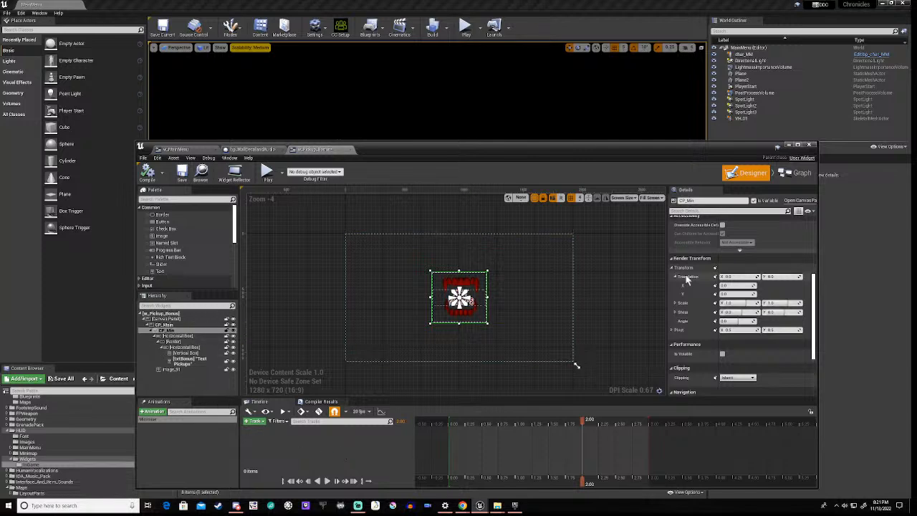
# Try a render transform Translation X of 10 on CP_Min and set it back to 0.
pyautogui.scroll(-3, 772, 329)
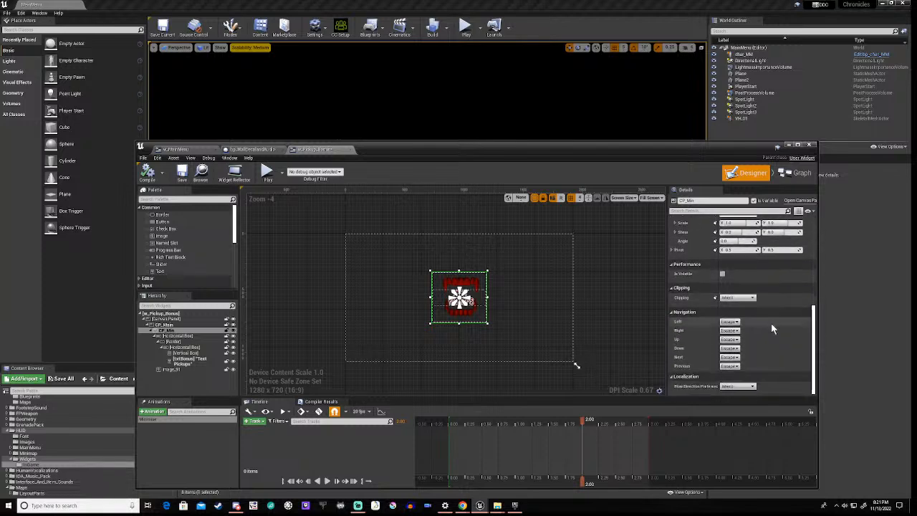
pyautogui.scroll(2, 772, 323)
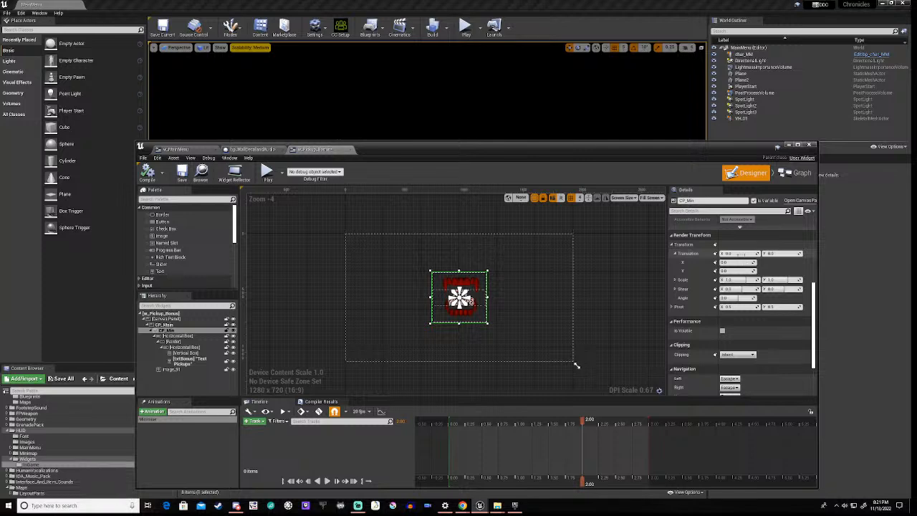
pyautogui.moveTo(738, 254)
pyautogui.mouseDown()
pyautogui.moveTo(818, 253)
pyautogui.moveTo(753, 254)
pyautogui.mouseUp()
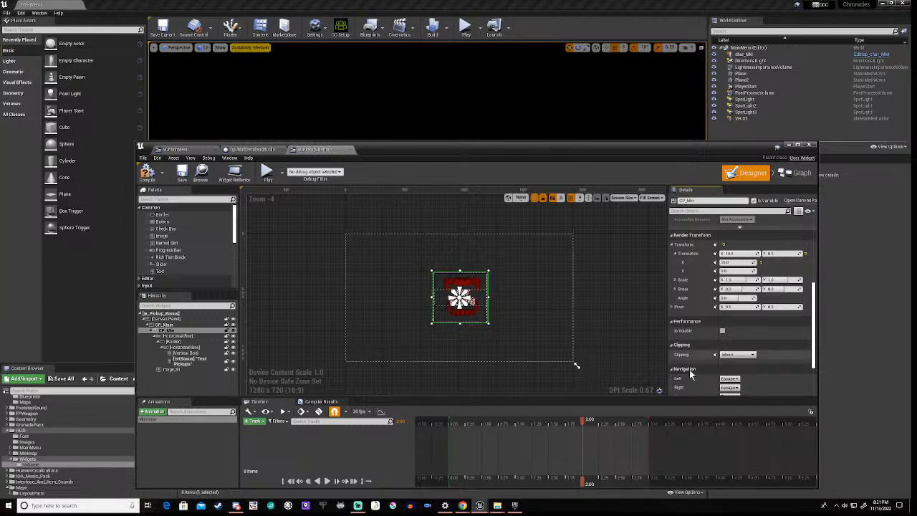
pyautogui.click(731, 254)
pyautogui.write('0')
pyautogui.press('Return')
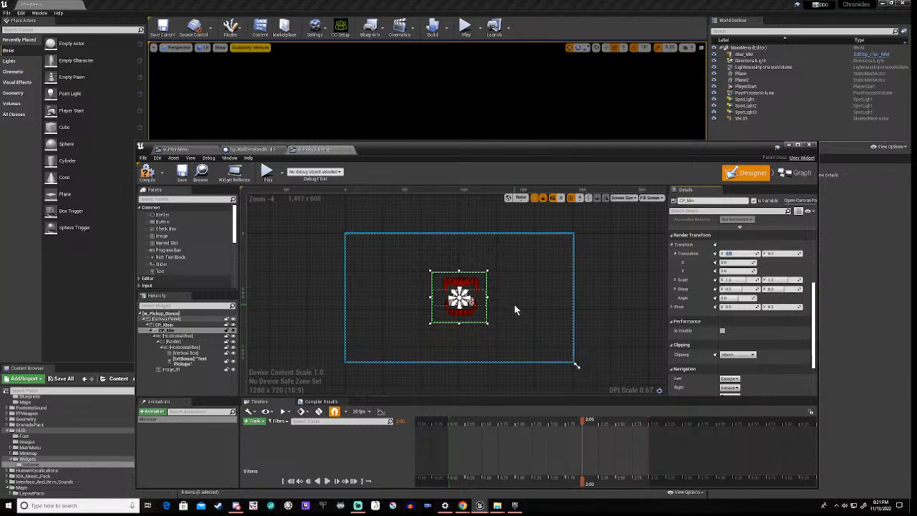
# Keyframe CP_Min's zero Translation in the Minimise animation at 2.00 and at 0.00.
pyautogui.click(715, 255)
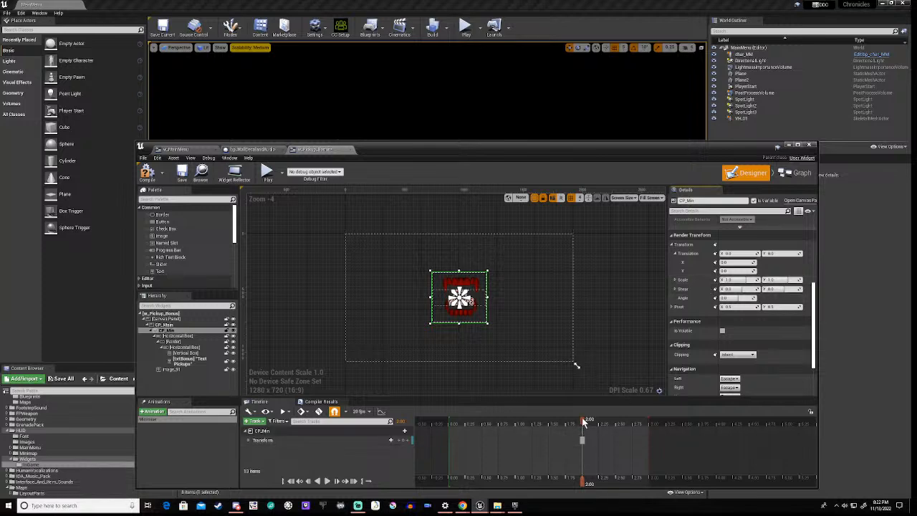
pyautogui.moveTo(584, 423); pyautogui.dragTo(447, 428)
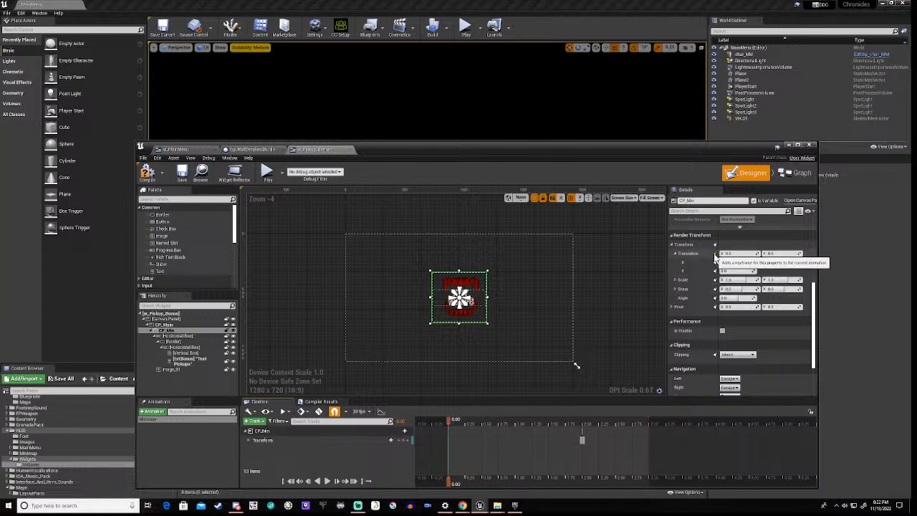
pyautogui.click(714, 255)
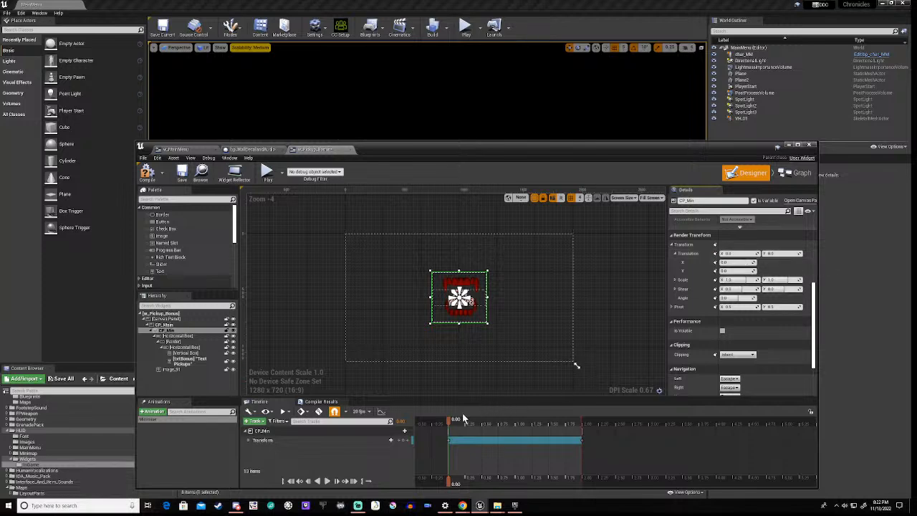
# At 3.00, set CP_Min's Translation to about X 1260 and Y 829, and keyframe it in the Minimise animation.
pyautogui.moveTo(450, 425); pyautogui.dragTo(649, 419)
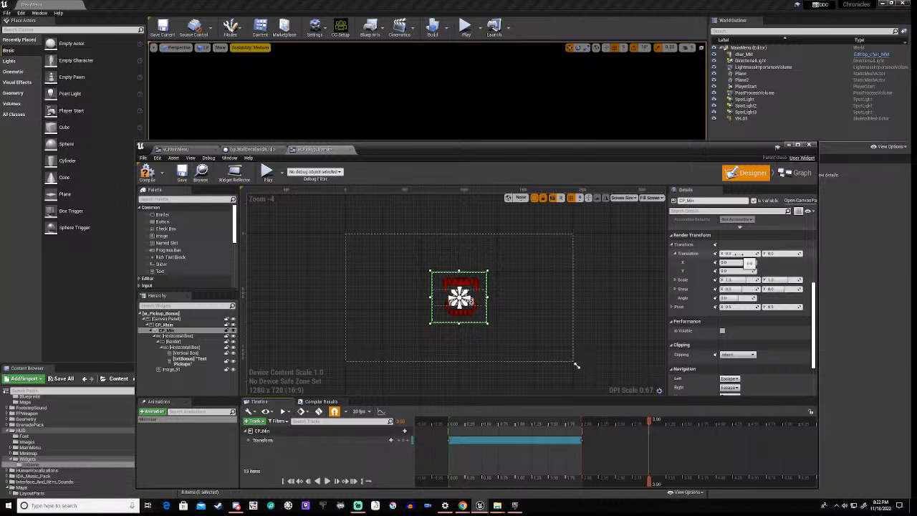
pyautogui.moveTo(738, 254); pyautogui.dragTo(761, 253)
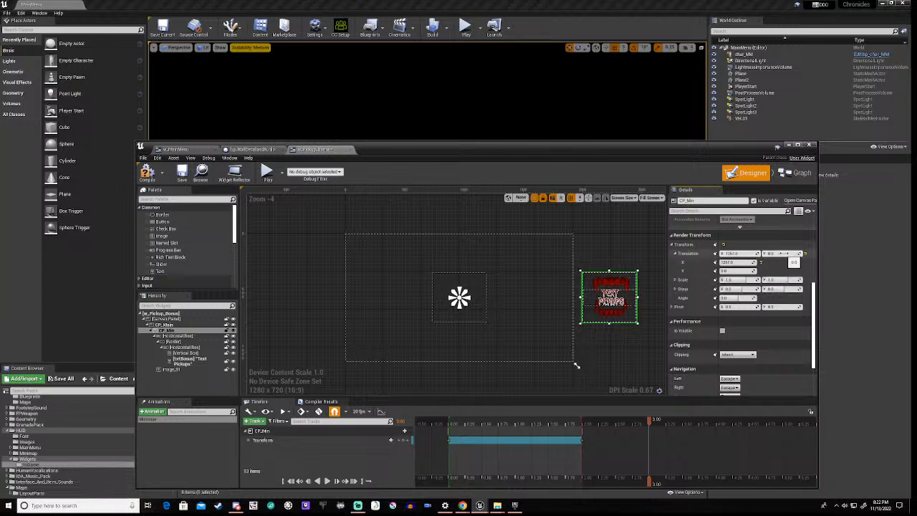
pyautogui.moveTo(780, 254); pyautogui.dragTo(811, 253)
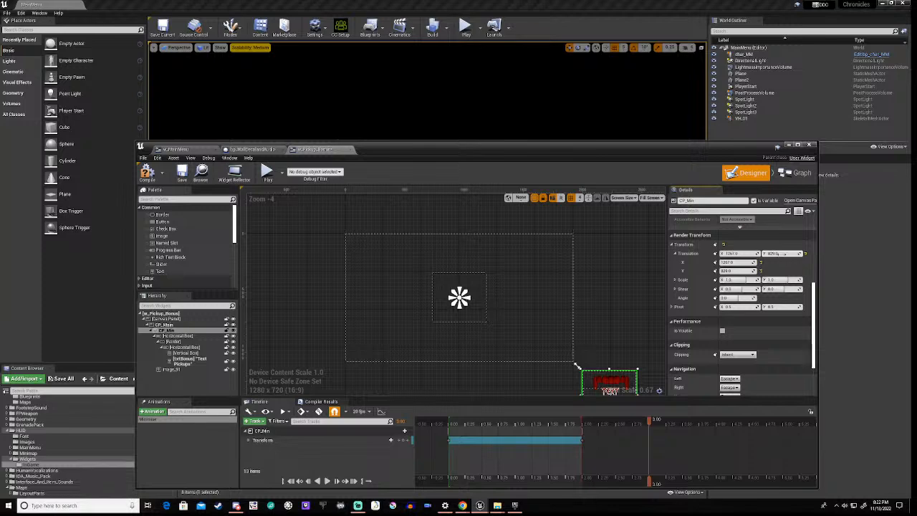
pyautogui.click(716, 255)
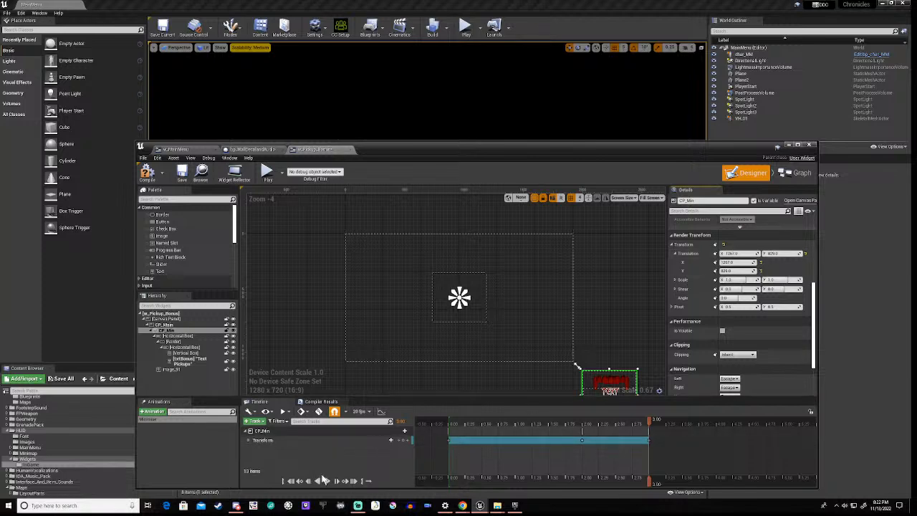
# Play the Minimise animation and examine the channels of CP_Min's Transform track.
pyautogui.click(325, 481)
pyautogui.click(401, 431)
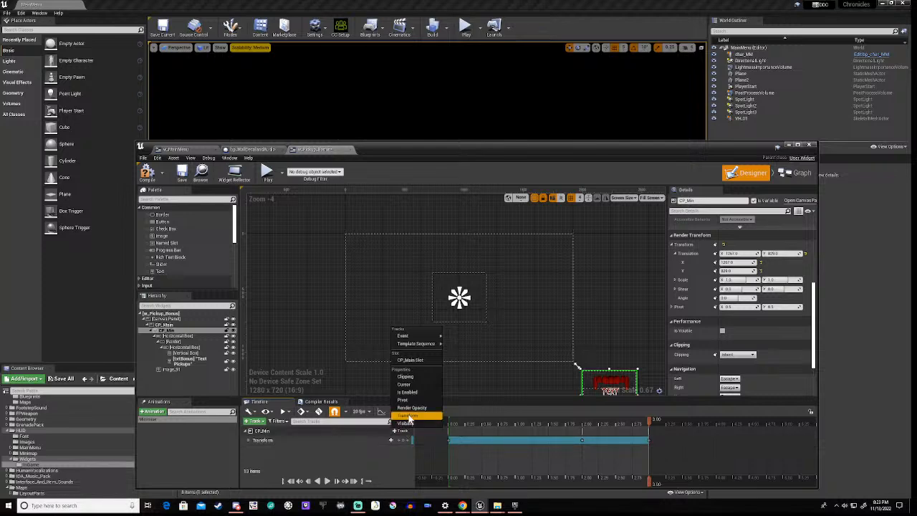
pyautogui.click(248, 439)
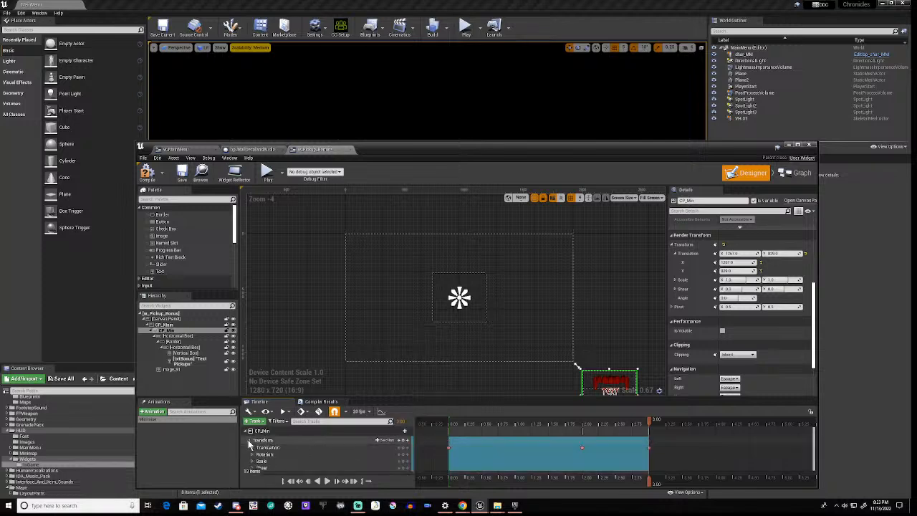
pyautogui.click(248, 440)
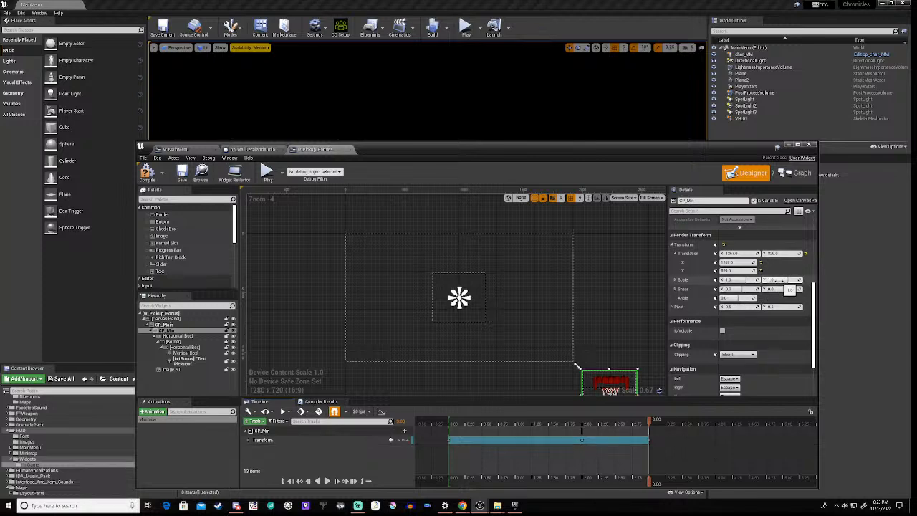
# Set CP_Min's Scale to 0 on X and Y at 3.00 and add a keyframe for it.
pyautogui.click(780, 279)
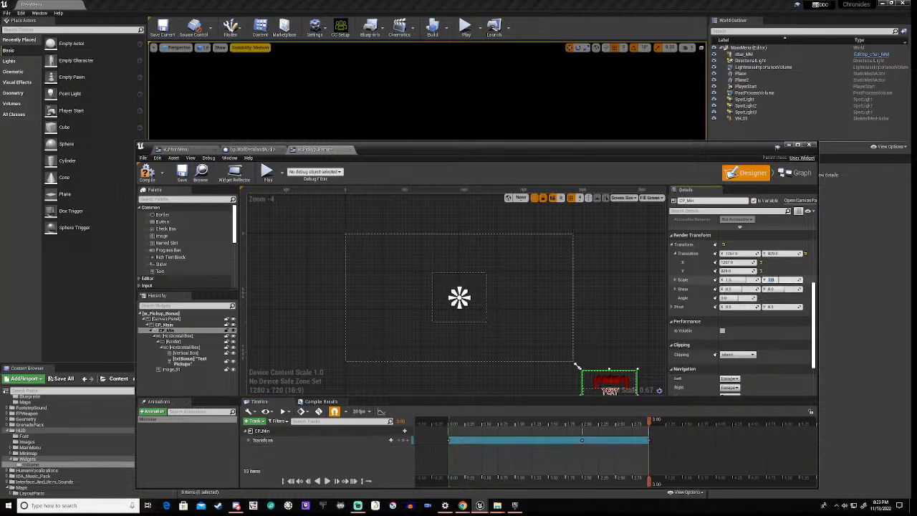
pyautogui.click(737, 280)
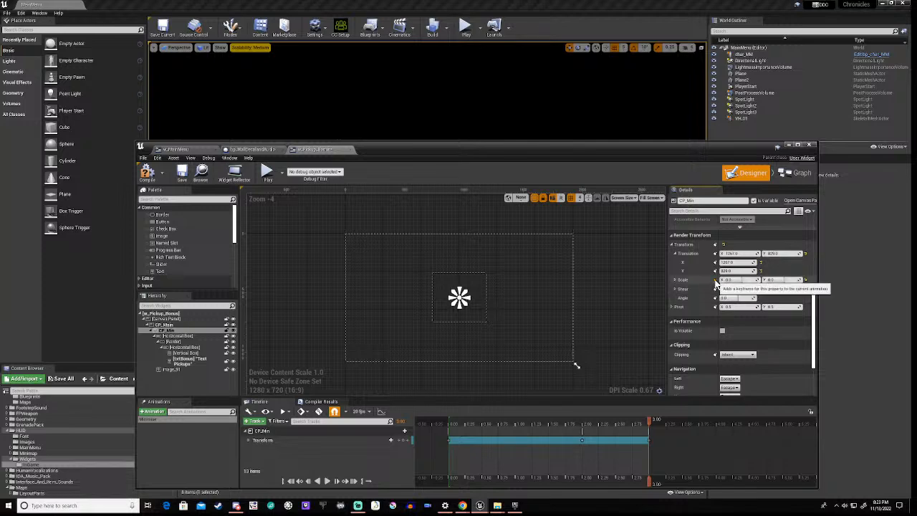
pyautogui.click(716, 281)
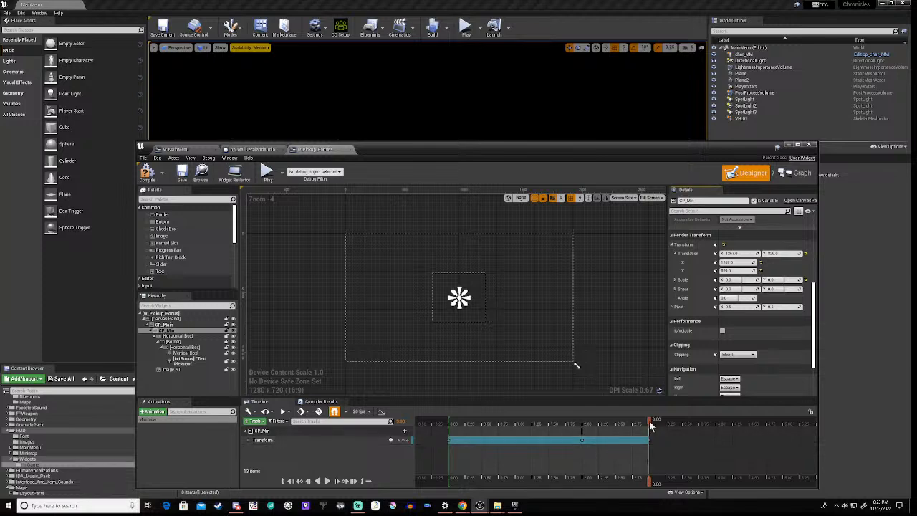
# Keyframe CP_Min's Scale at 1 on X and Y at 2.00, and play the Minimise animation from 0.00.
pyautogui.click(249, 440)
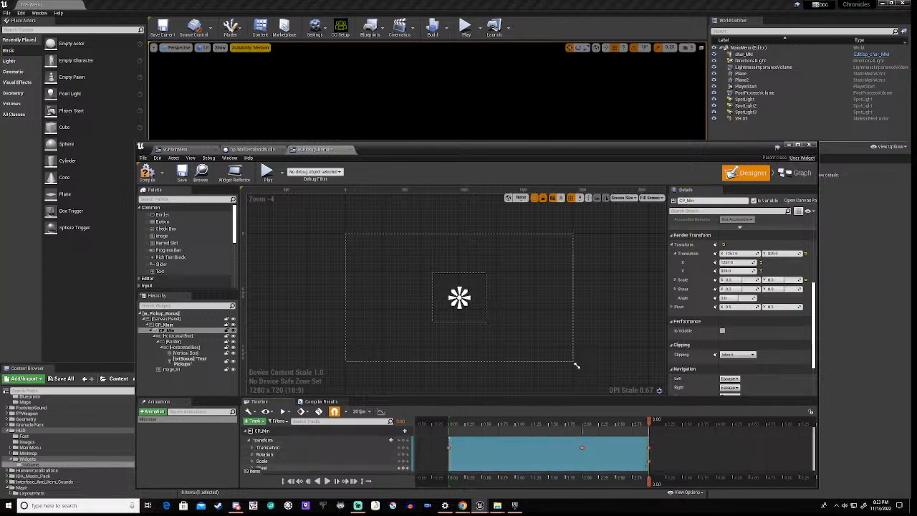
pyautogui.moveTo(647, 424); pyautogui.dragTo(583, 442)
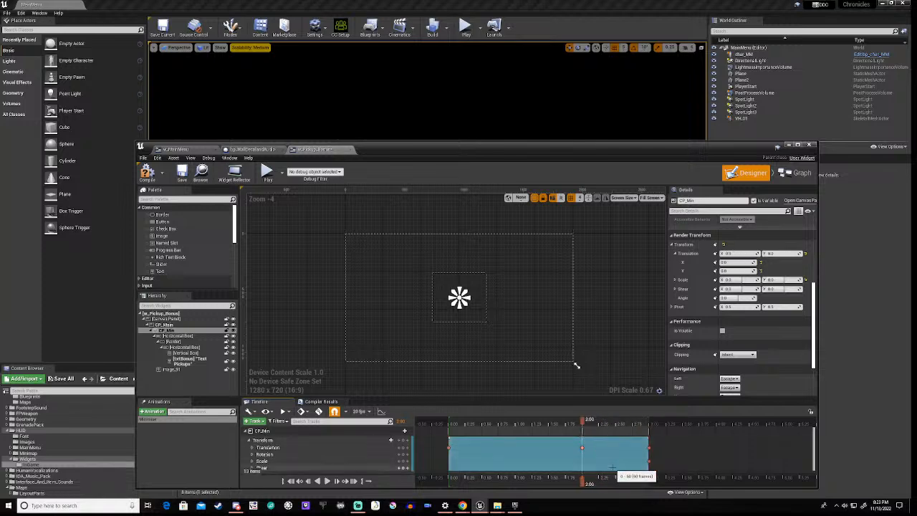
pyautogui.click(730, 279)
pyautogui.write('1')
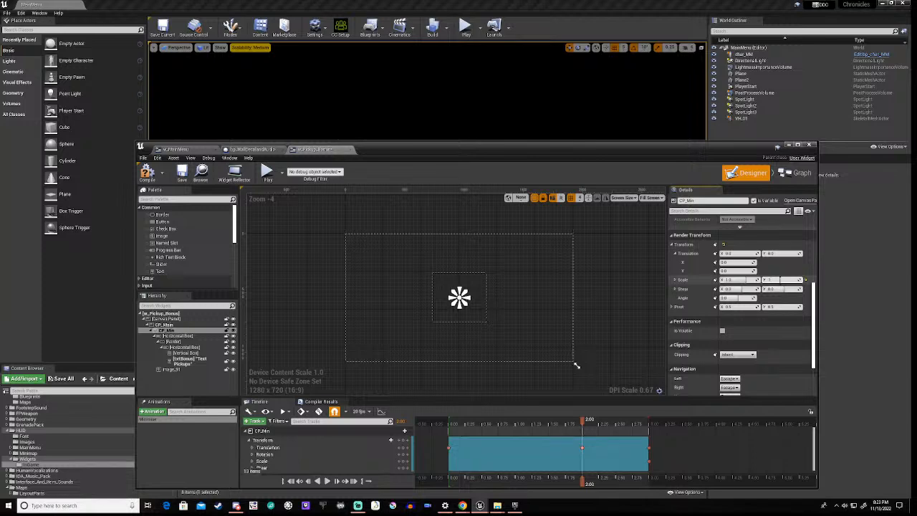
pyautogui.press('Return')
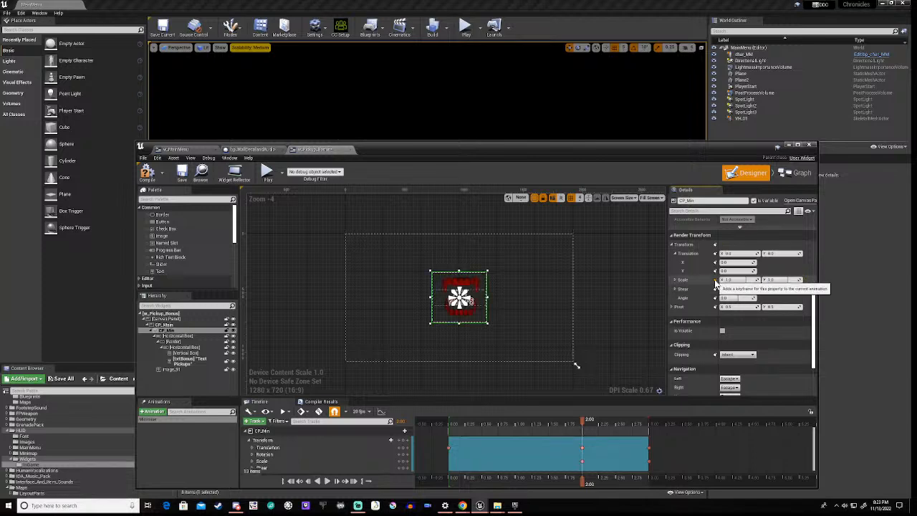
pyautogui.click(715, 280)
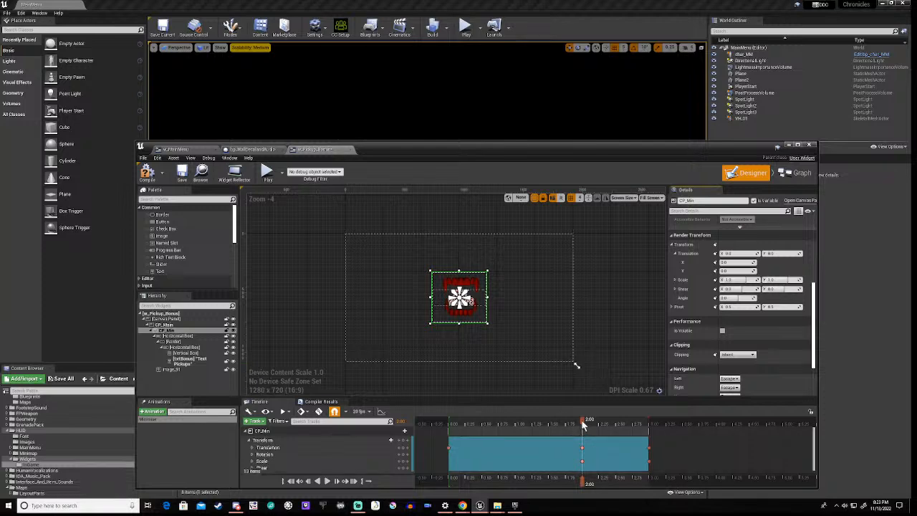
pyautogui.moveTo(579, 421); pyautogui.dragTo(449, 439)
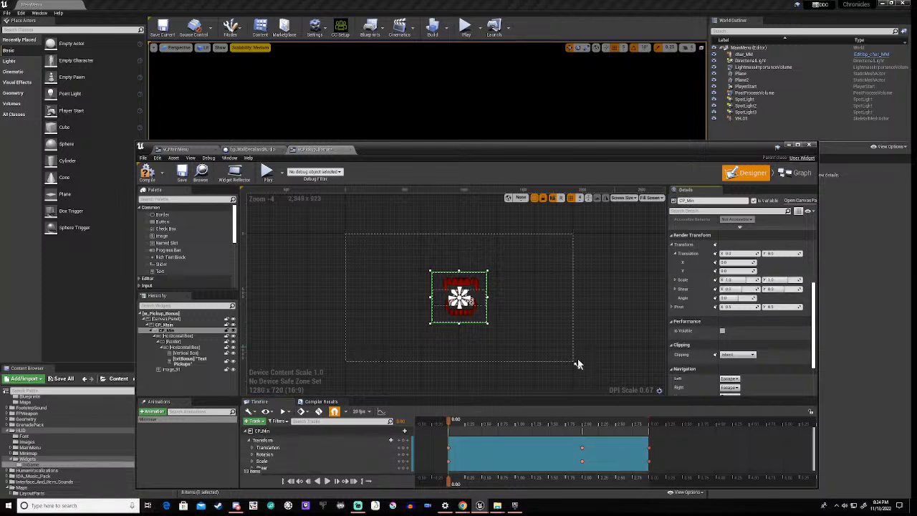
pyautogui.click(328, 482)
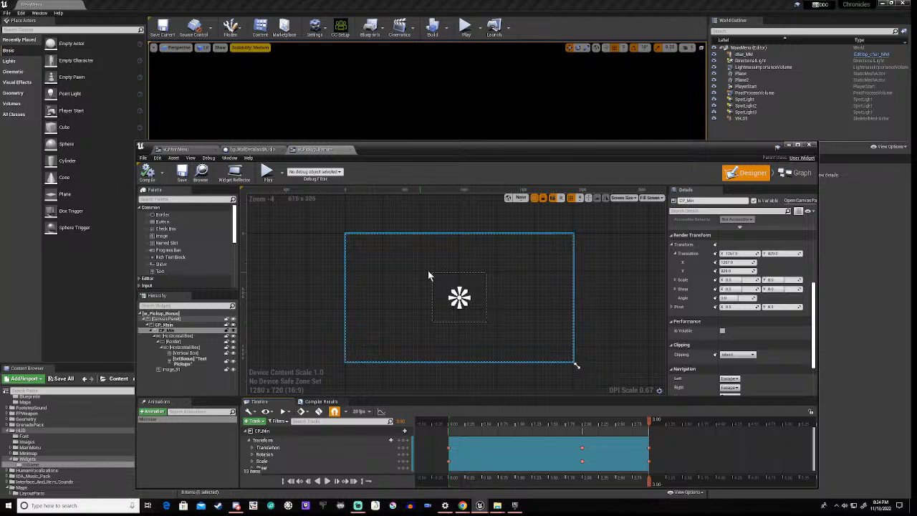
# Open the pickup bonus widget's event graph and move the Remove Self node away from SetText to make room.
pyautogui.click(790, 176)
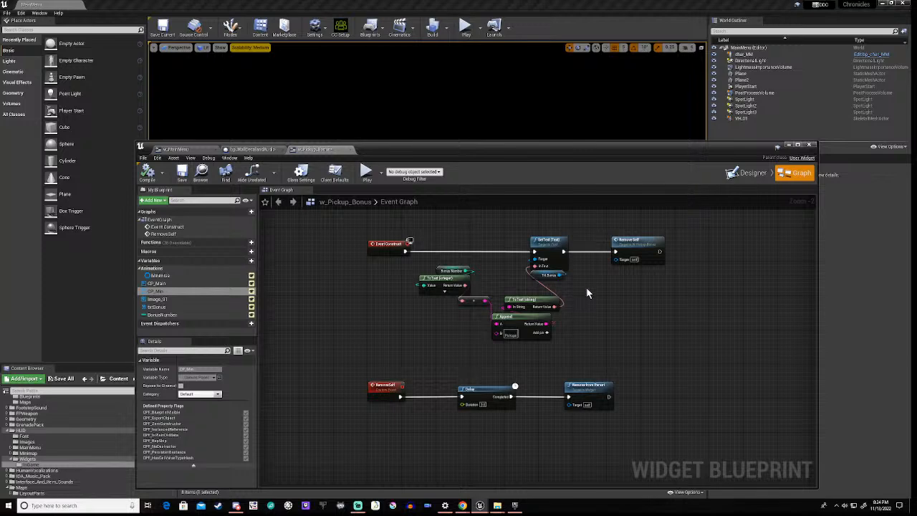
pyautogui.moveTo(593, 292); pyautogui.dragTo(514, 316, button='right')
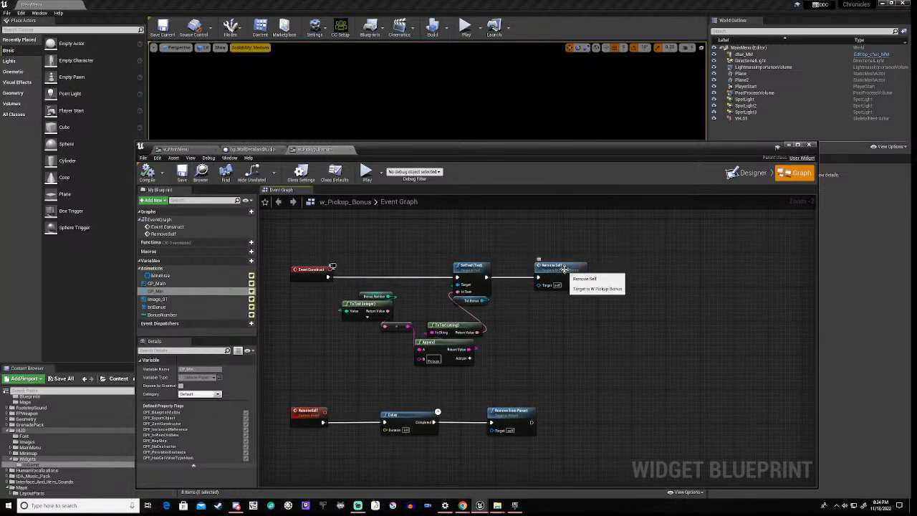
pyautogui.moveTo(566, 267); pyautogui.dragTo(689, 268)
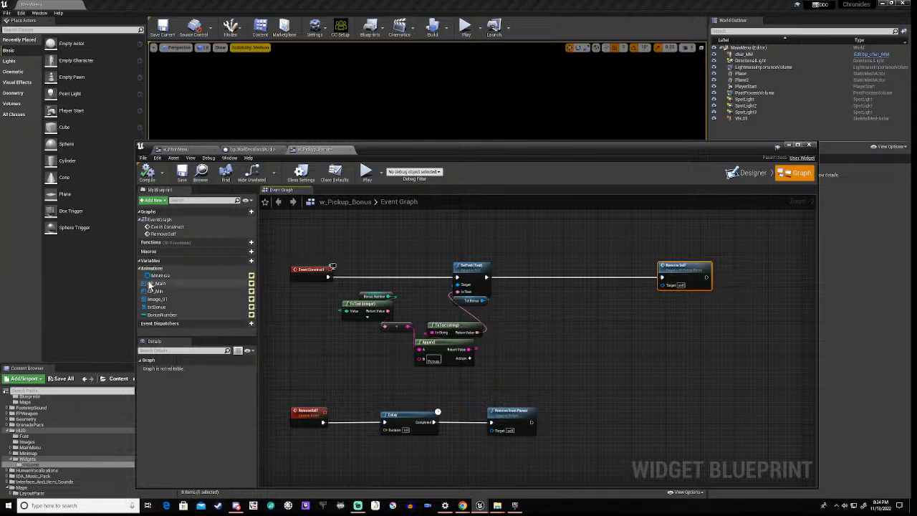
# Get the Minimise animation variable, create a Play Animation node from it, and place both between SetText and Remove Self.
pyautogui.moveTo(158, 276); pyautogui.dragTo(569, 341)
pyautogui.click(584, 347)
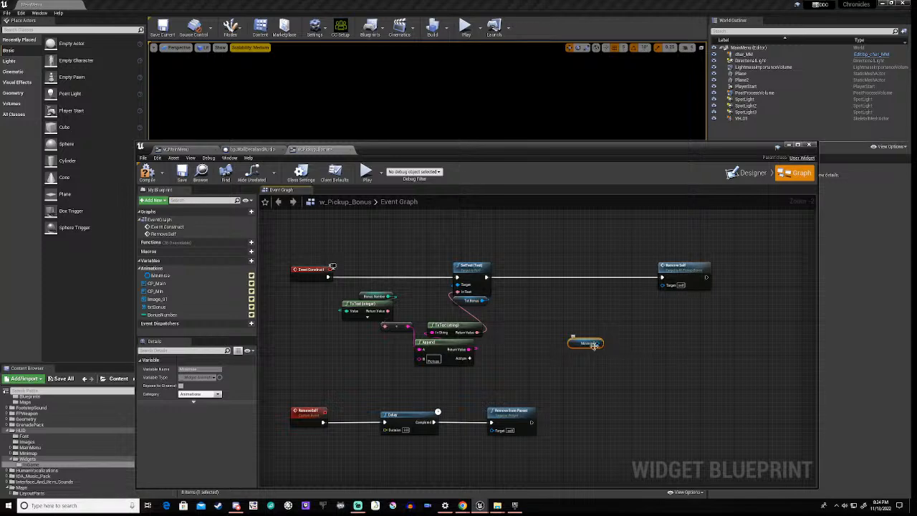
pyautogui.moveTo(598, 343); pyautogui.dragTo(618, 331)
pyautogui.write('play')
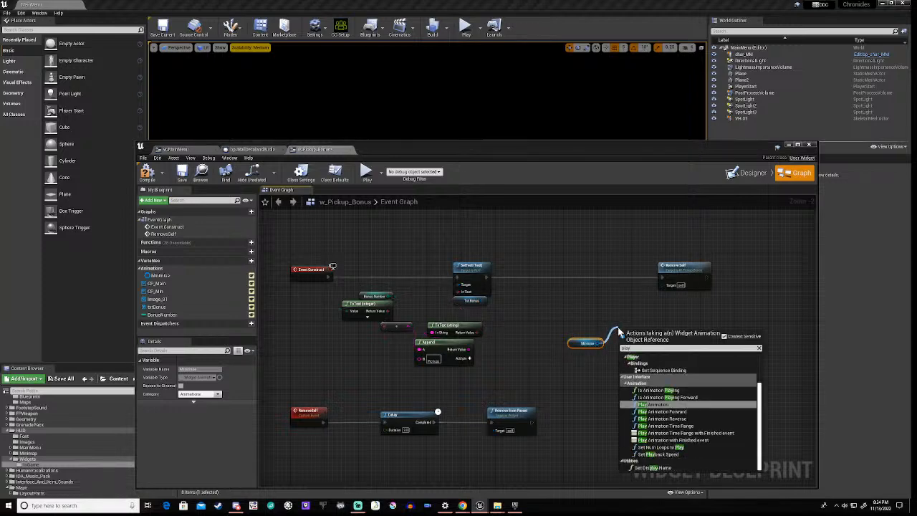
pyautogui.click(654, 404)
pyautogui.moveTo(660, 329); pyautogui.dragTo(591, 265)
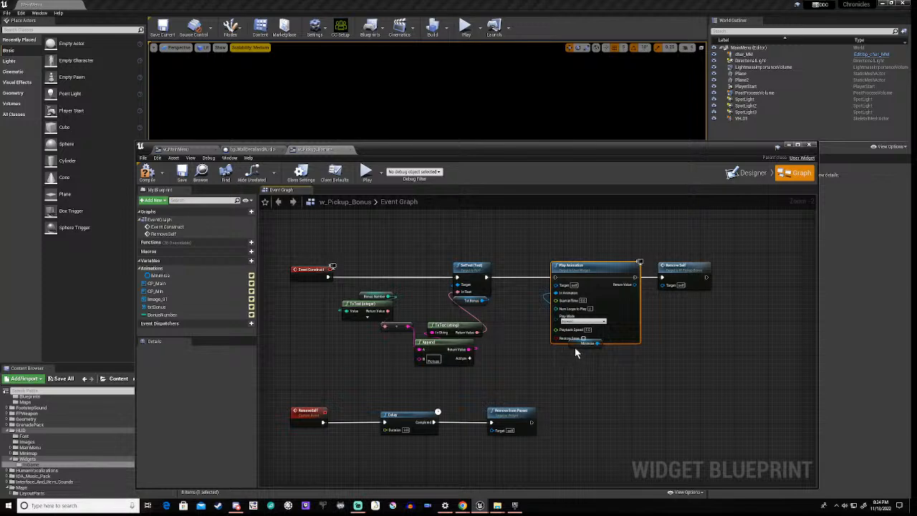
pyautogui.moveTo(580, 344); pyautogui.dragTo(558, 352)
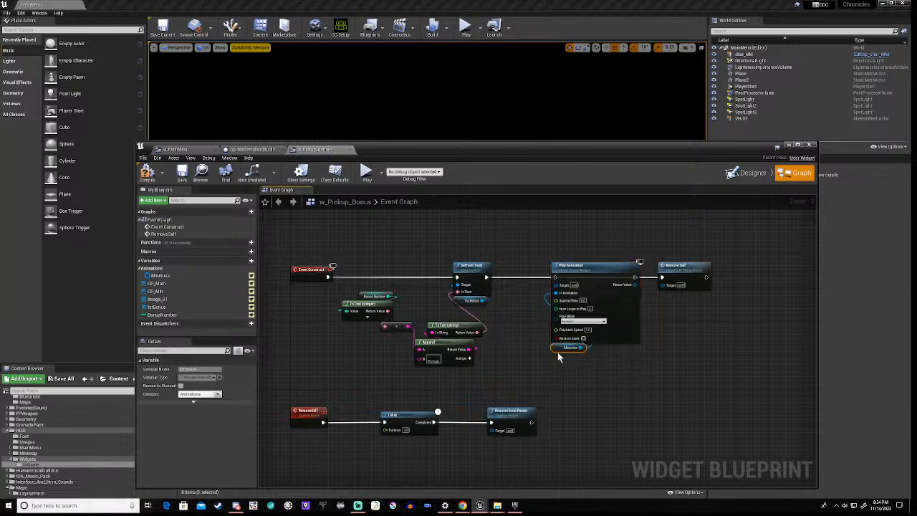
# Wire the execution from SetText through Play Animation to Remove Self, and adjust the position of the Play Animation and Minimise nodes.
pyautogui.scroll(1, 515, 285)
pyautogui.moveTo(477, 273); pyautogui.dragTo(569, 276)
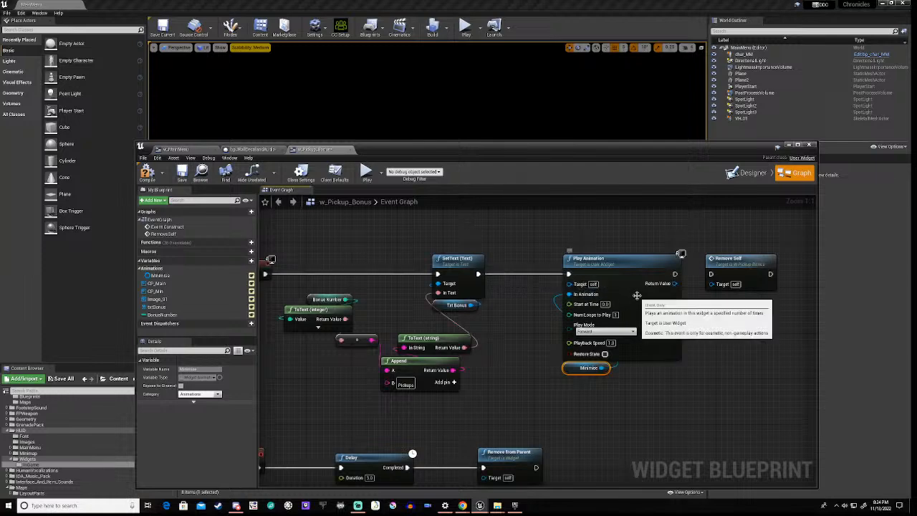
pyautogui.moveTo(675, 274); pyautogui.dragTo(710, 274)
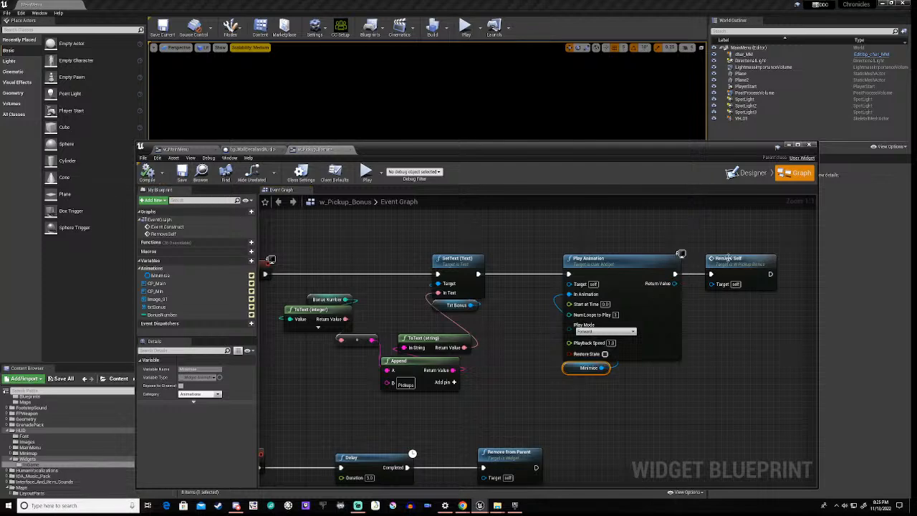
pyautogui.moveTo(548, 230); pyautogui.dragTo(602, 404)
pyautogui.moveTo(623, 258); pyautogui.dragTo(606, 258)
pyautogui.scroll(-3, 608, 381)
pyautogui.moveTo(538, 398); pyautogui.dragTo(554, 361, button='right')
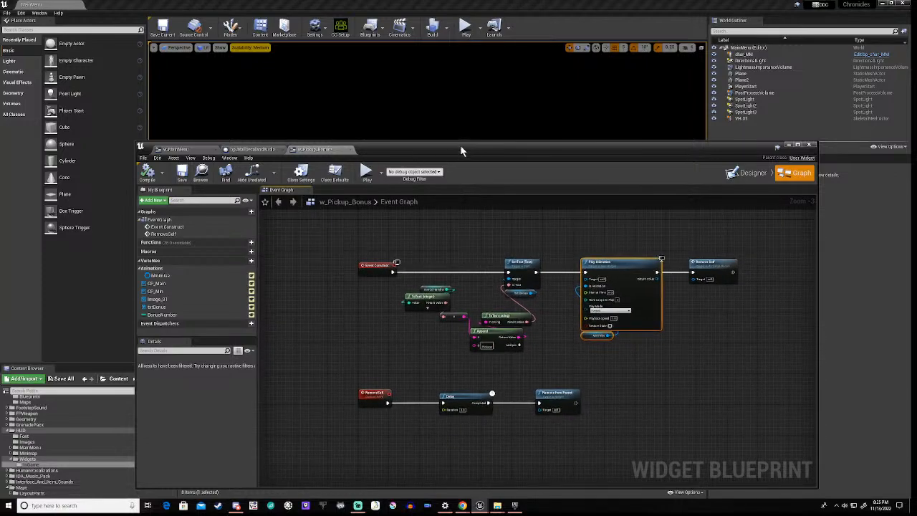
# Open level 1 from the Maps folder, saving the modified pickup bonus widget when asked.
pyautogui.moveTo(470, 147); pyautogui.dragTo(552, 369)
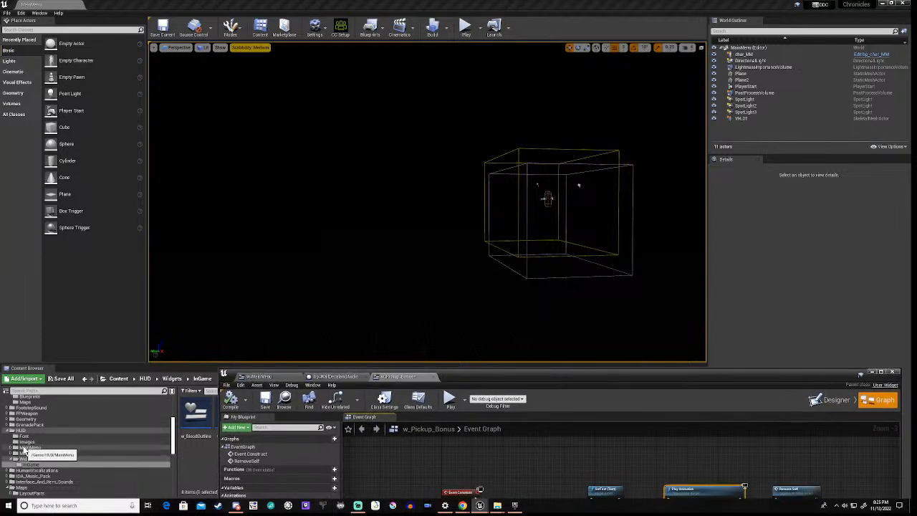
pyautogui.scroll(-2, 32, 444)
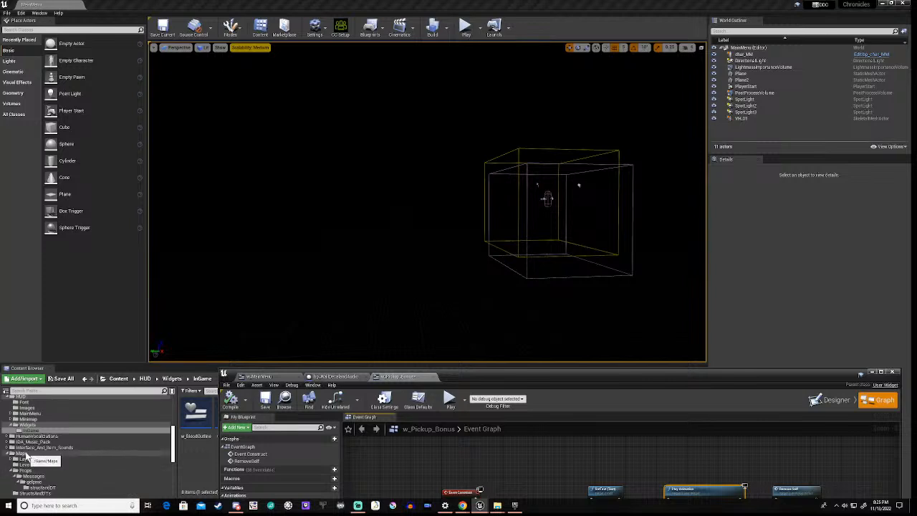
pyautogui.click(25, 453)
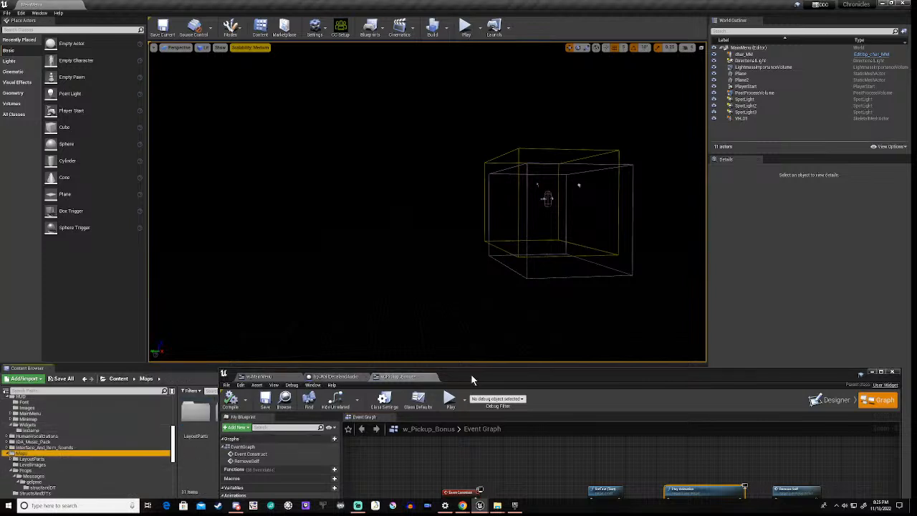
pyautogui.moveTo(471, 375); pyautogui.dragTo(467, 459)
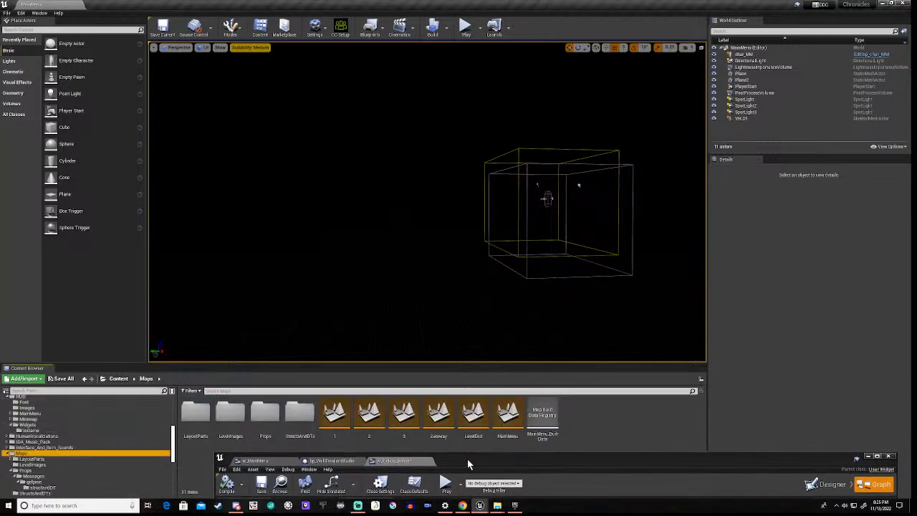
pyautogui.doubleClick(335, 415)
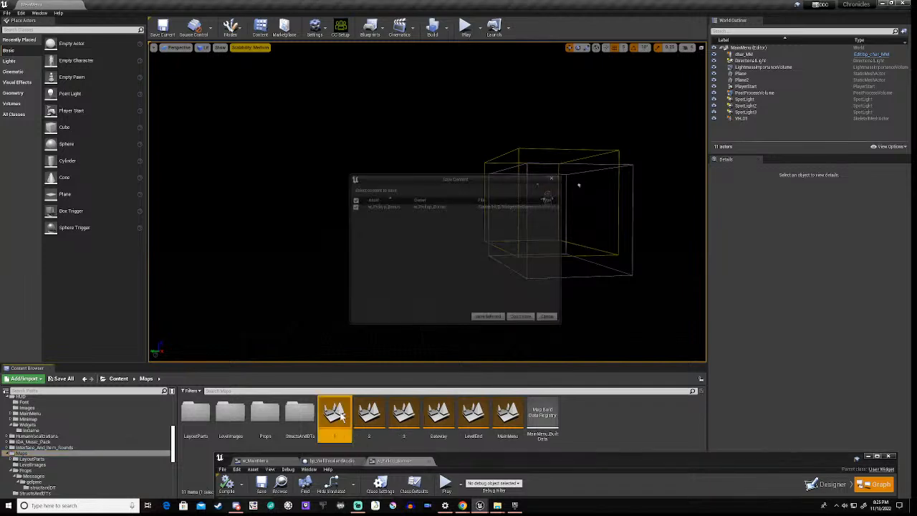
pyautogui.click(492, 317)
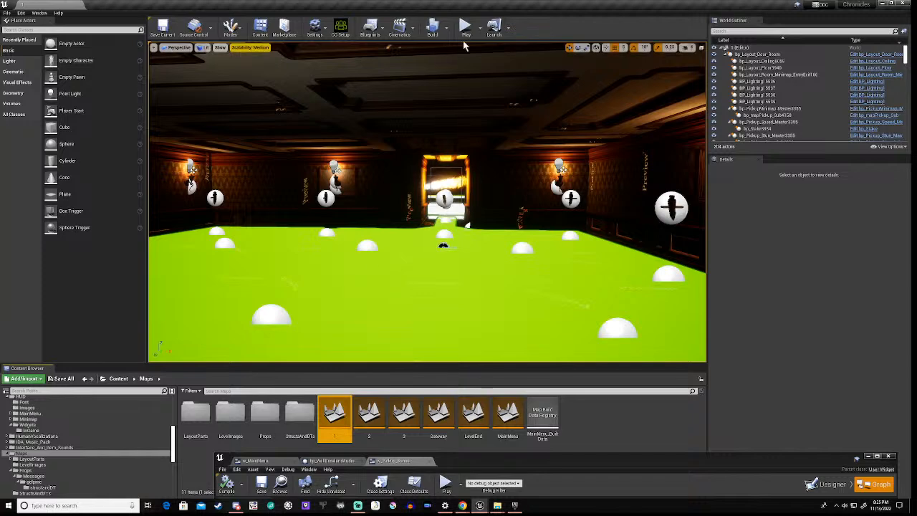
# Play level 1 and walk through the room collecting pickups to test the Minimise animation, ending with the play session stopped.
pyautogui.moveTo(565, 460); pyautogui.dragTo(560, 386)
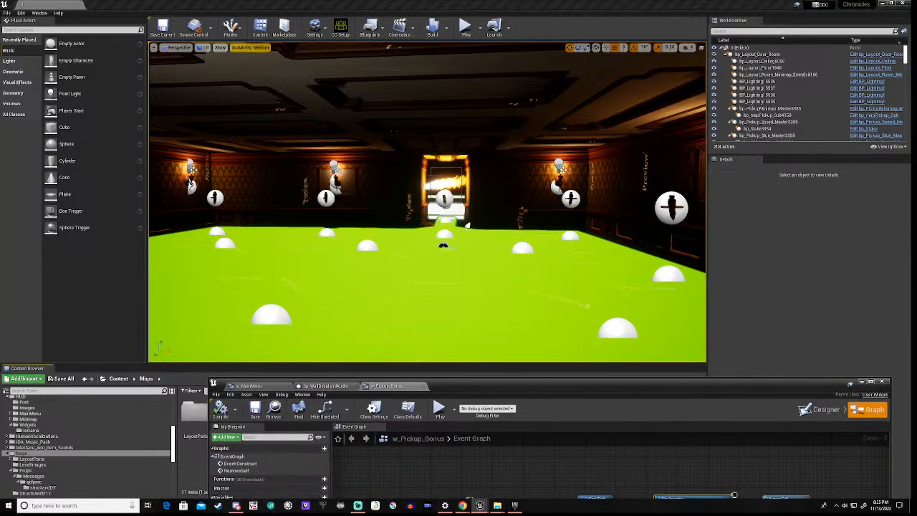
pyautogui.click(464, 29)
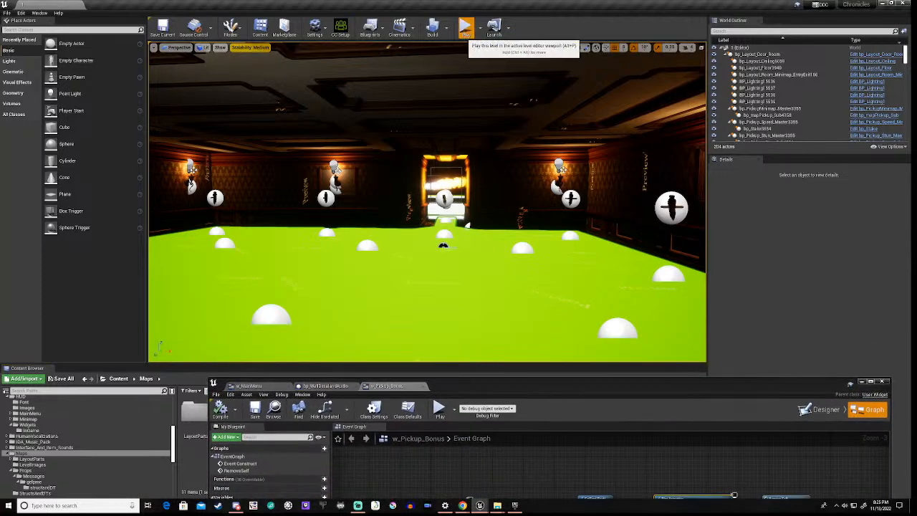
pyautogui.press('w')
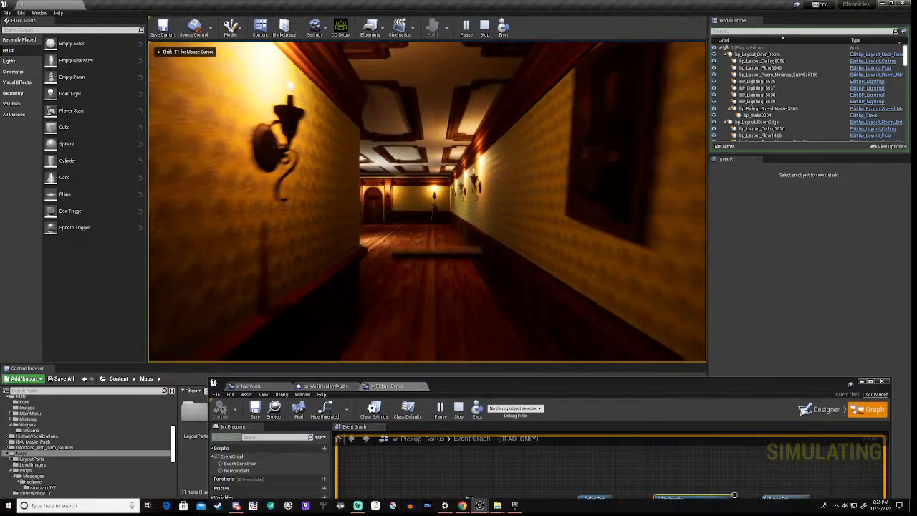
pyautogui.press('w')
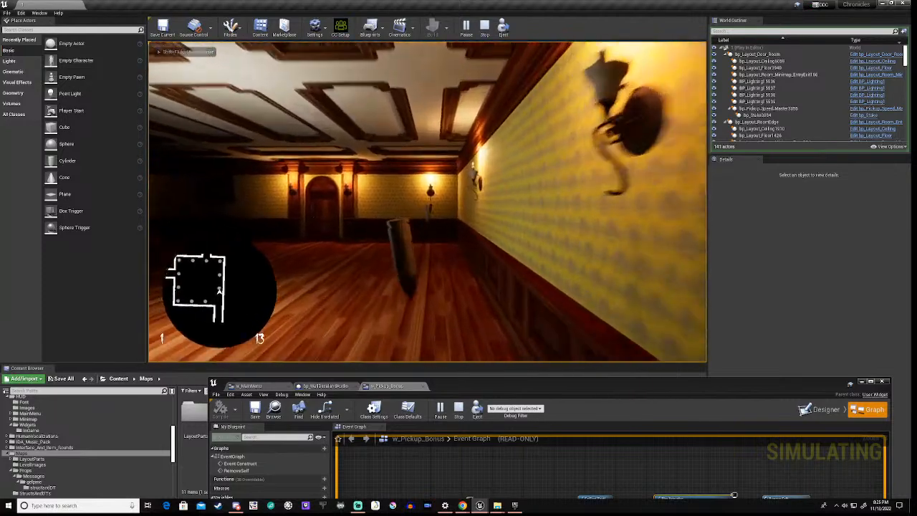
pyautogui.press('w')
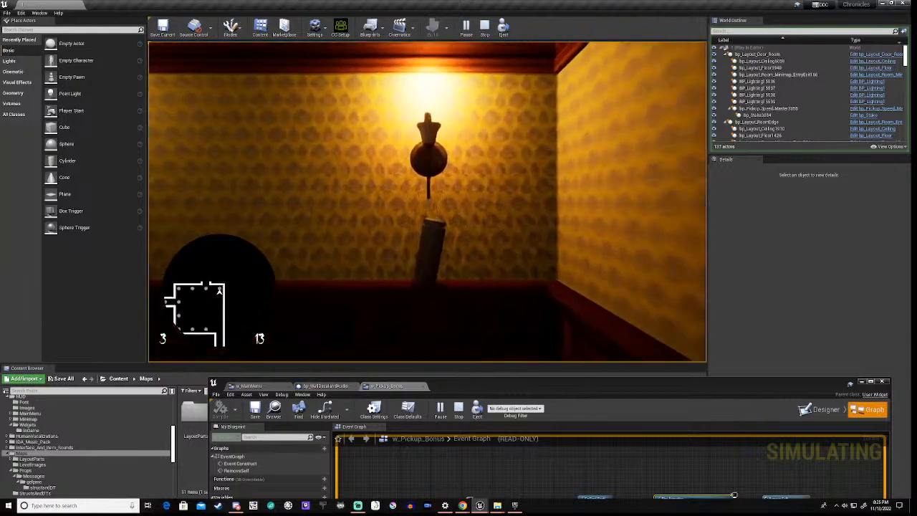
pyautogui.press('w')
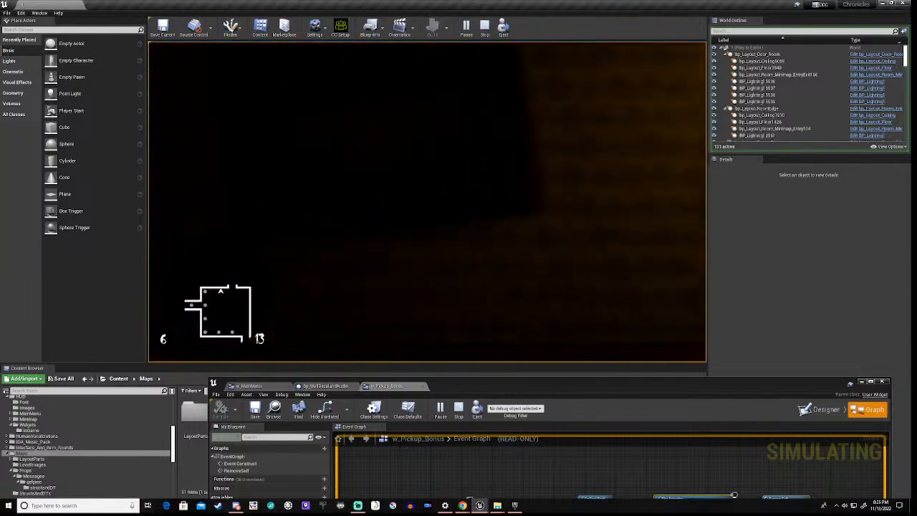
pyautogui.press('w')
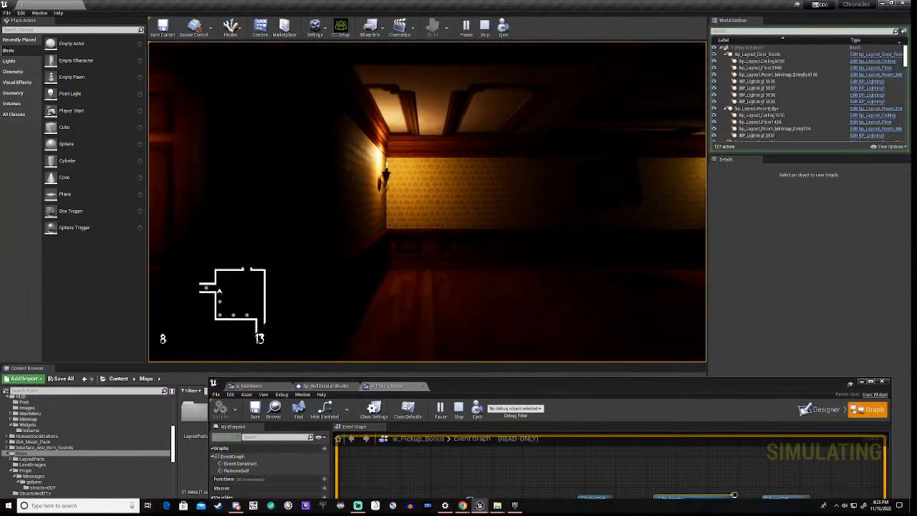
pyautogui.press('w')
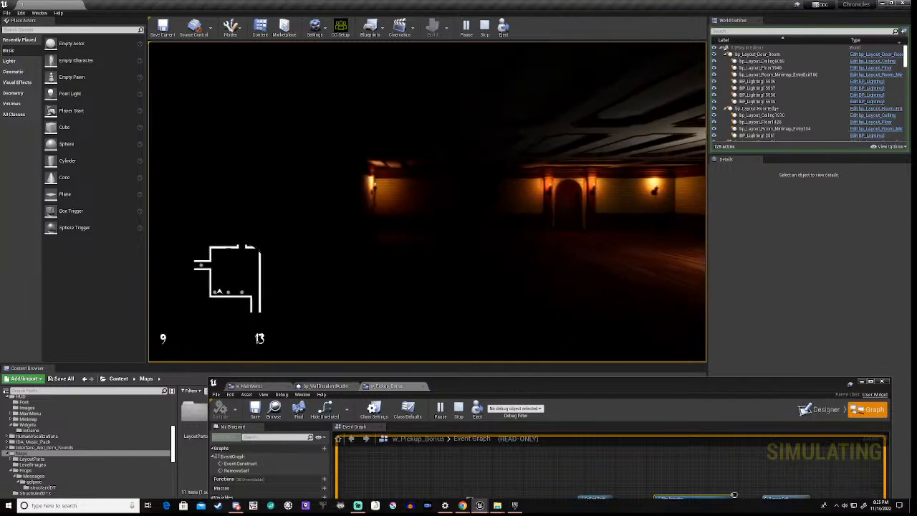
pyautogui.press('w')
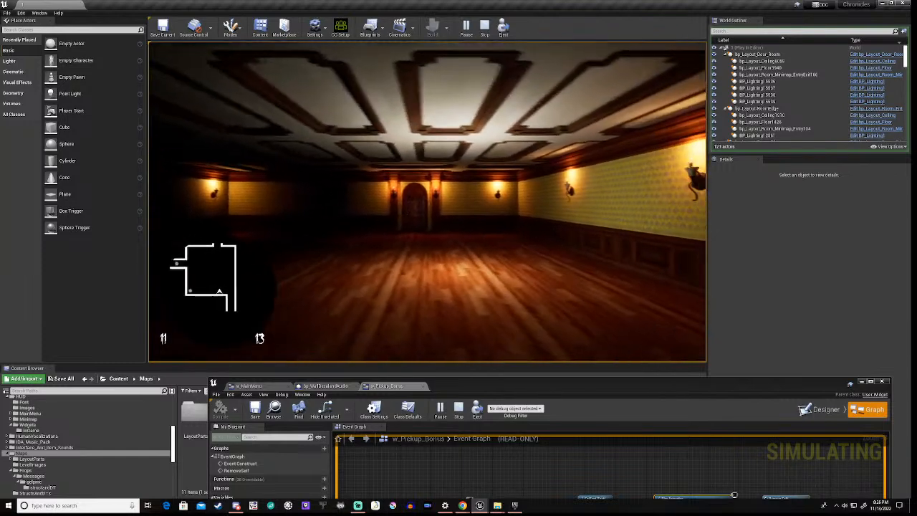
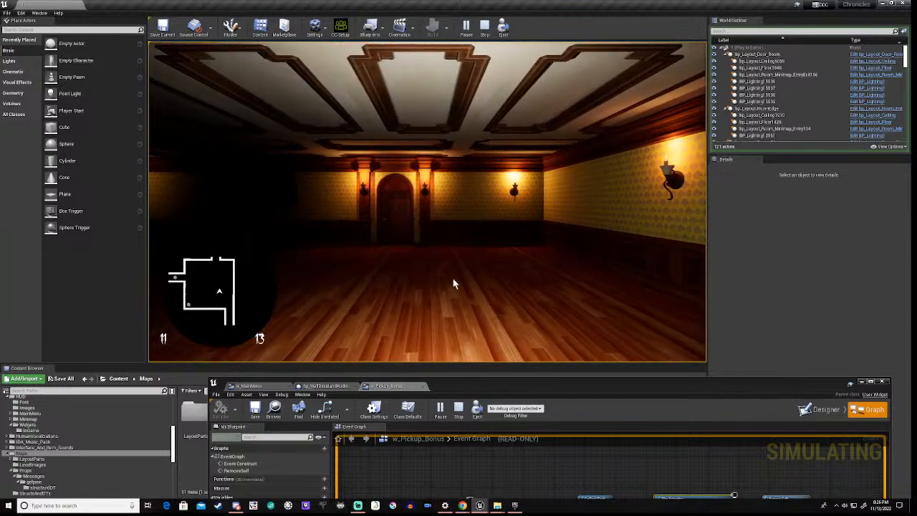
pyautogui.press('Escape')
# Return to the pickup bonus widget's designer and add a Render Opacity track for CP_Min to the Minimise animation.
pyautogui.moveTo(579, 392); pyautogui.dragTo(559, 95)
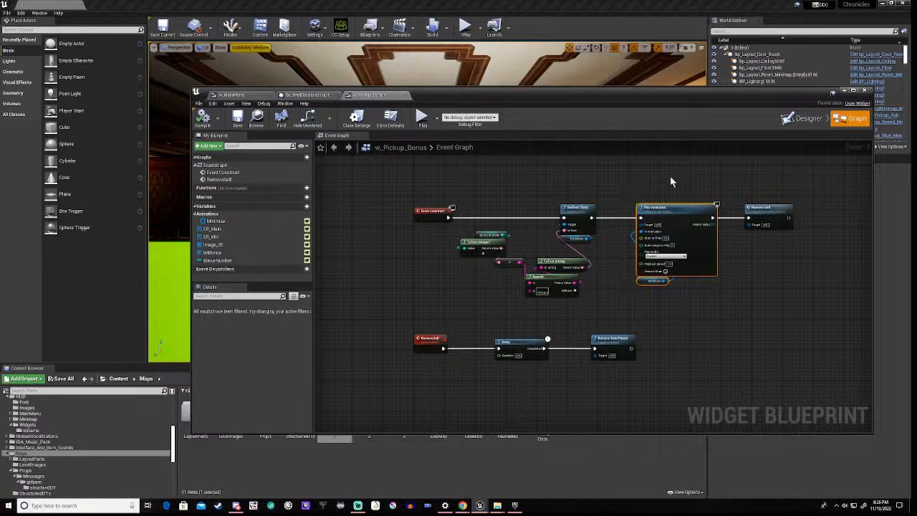
pyautogui.click(805, 119)
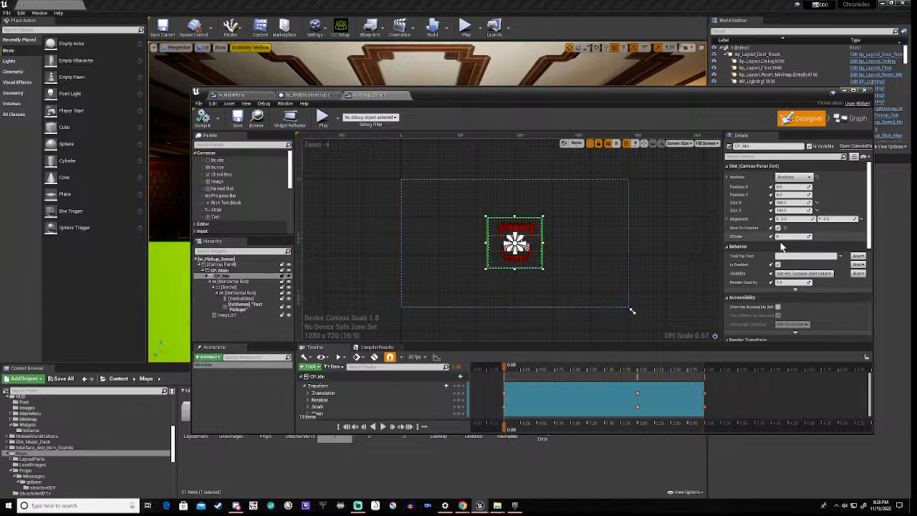
pyautogui.scroll(-1, 781, 245)
pyautogui.scroll(-3, 785, 245)
pyautogui.scroll(-1, 784, 245)
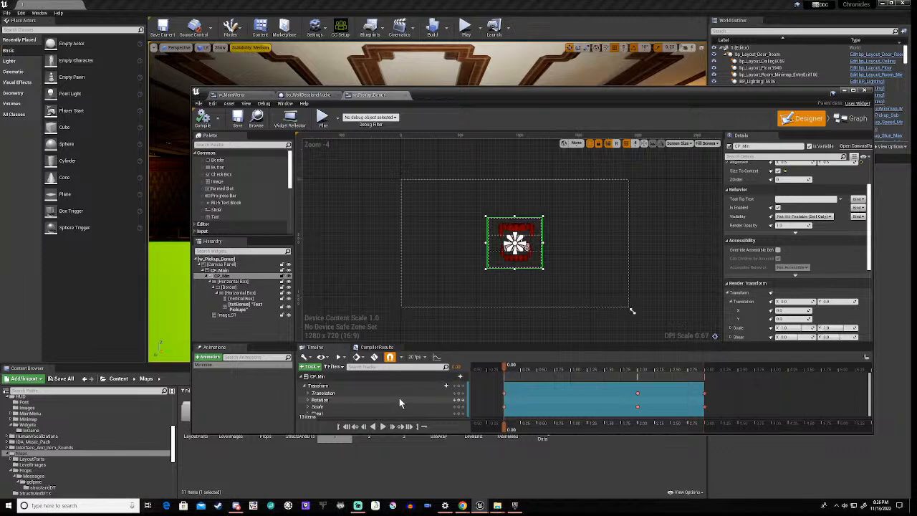
pyautogui.click(457, 377)
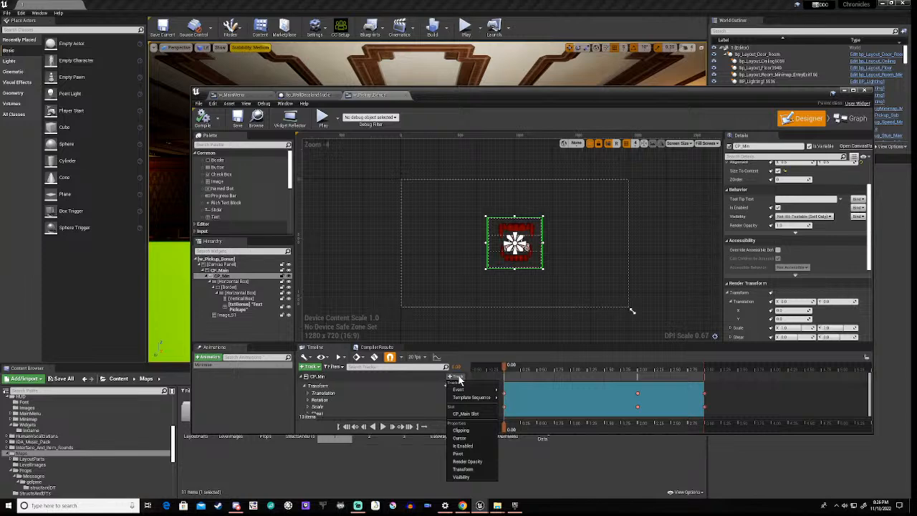
pyautogui.click(475, 462)
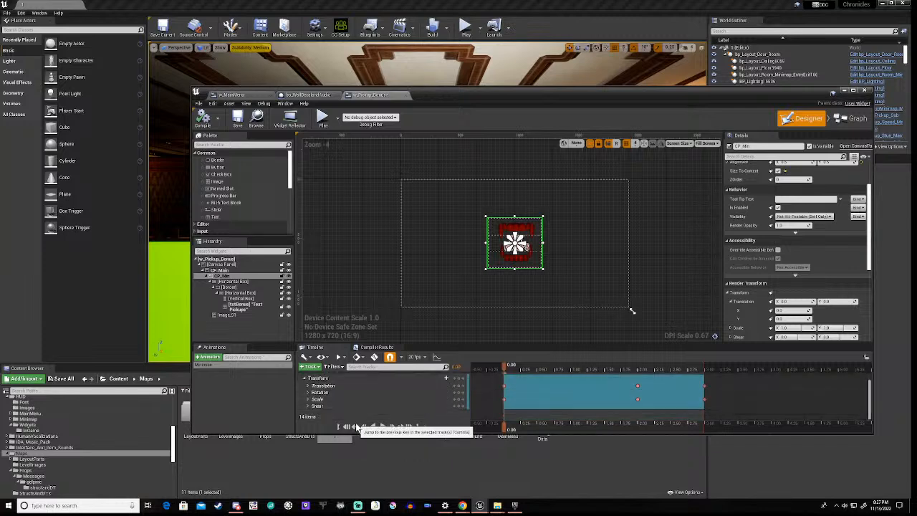
pyautogui.scroll(2, 366, 399)
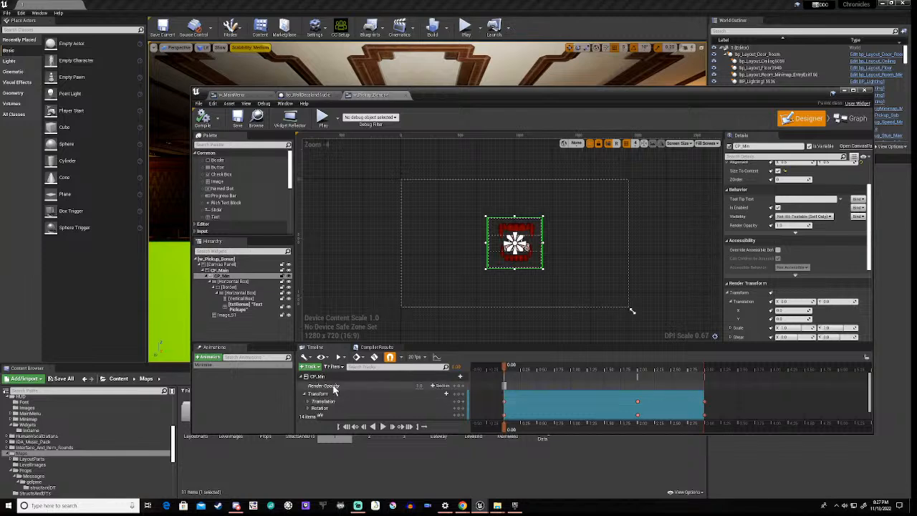
pyautogui.click(333, 387)
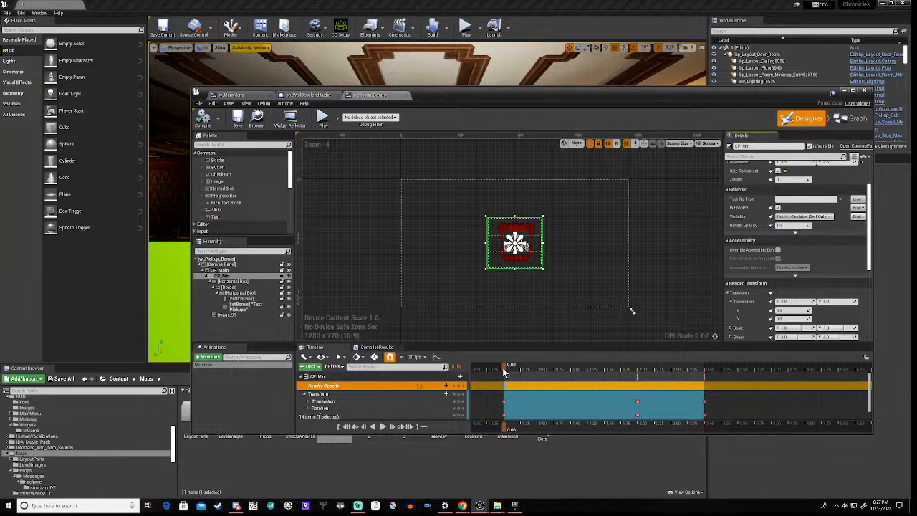
# Keyframe CP_Min's Render Opacity at 1.0 at time 2.00 and at 0 at time 3.00.
pyautogui.moveTo(503, 365); pyautogui.dragTo(638, 364)
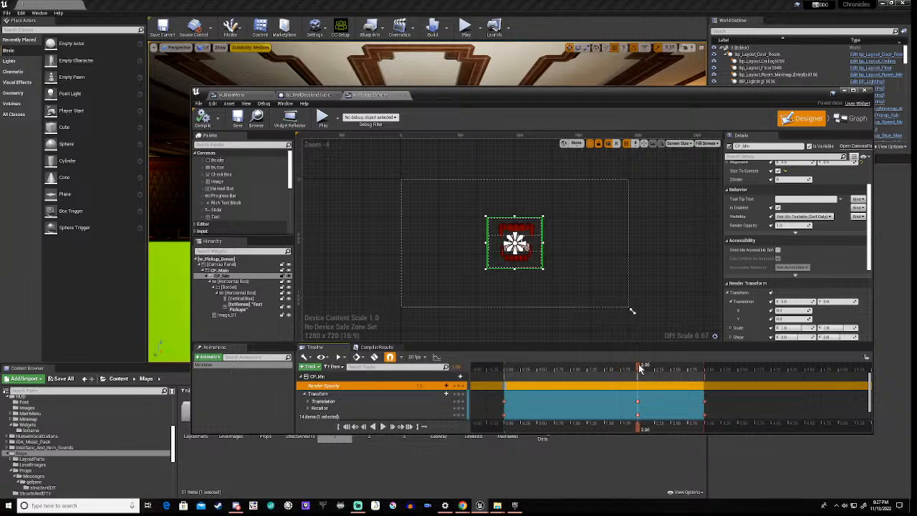
pyautogui.click(772, 227)
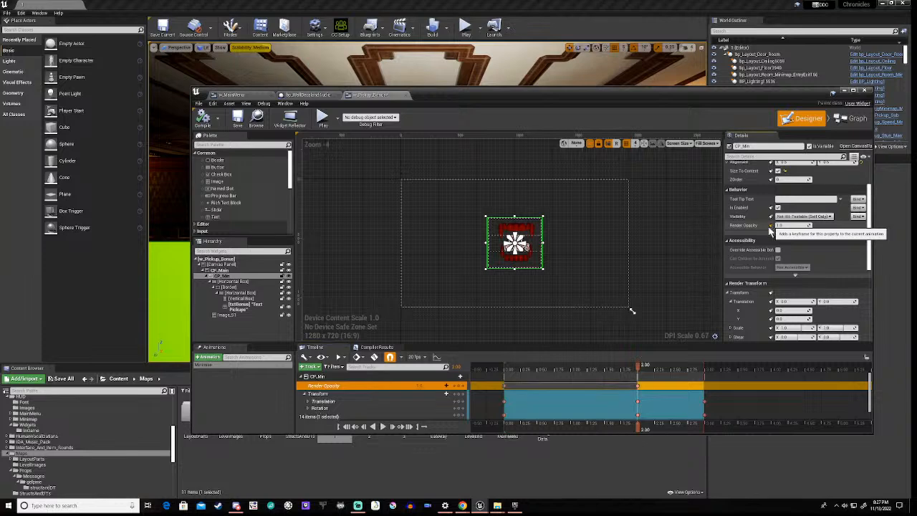
pyautogui.moveTo(639, 368); pyautogui.dragTo(703, 368)
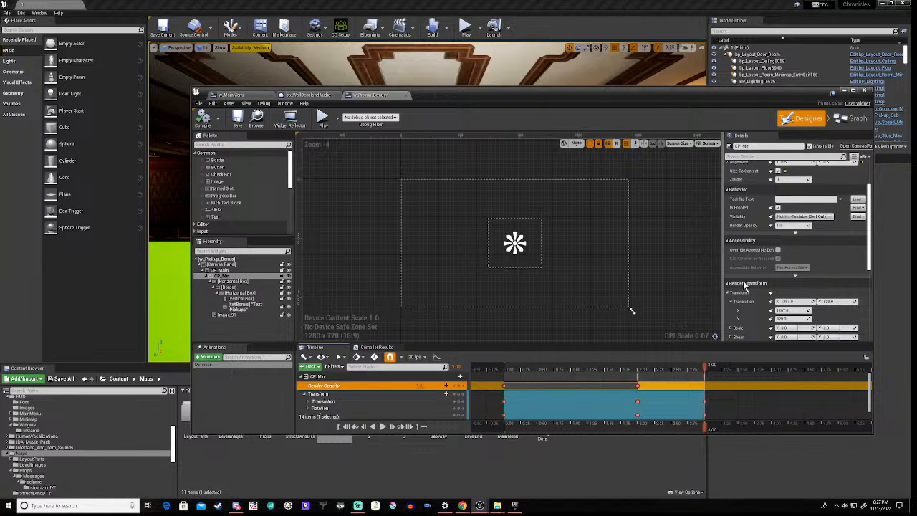
pyautogui.click(793, 227)
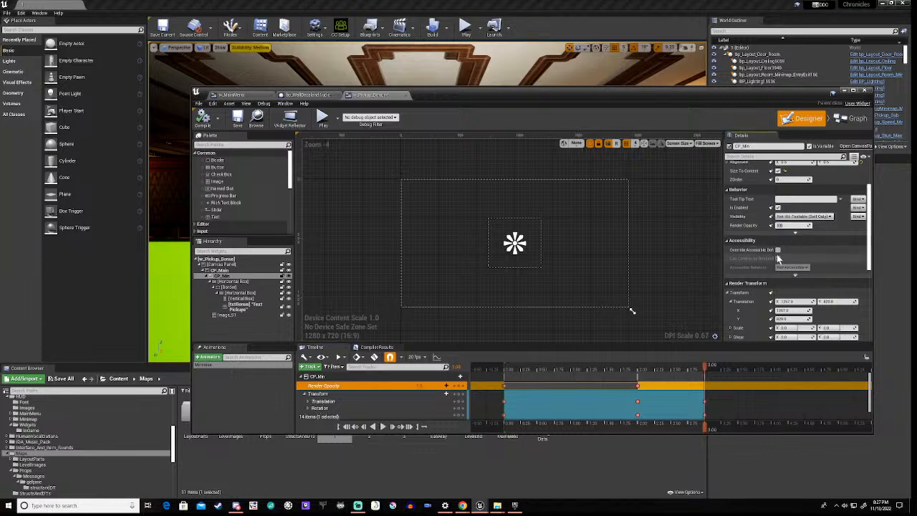
pyautogui.write('0')
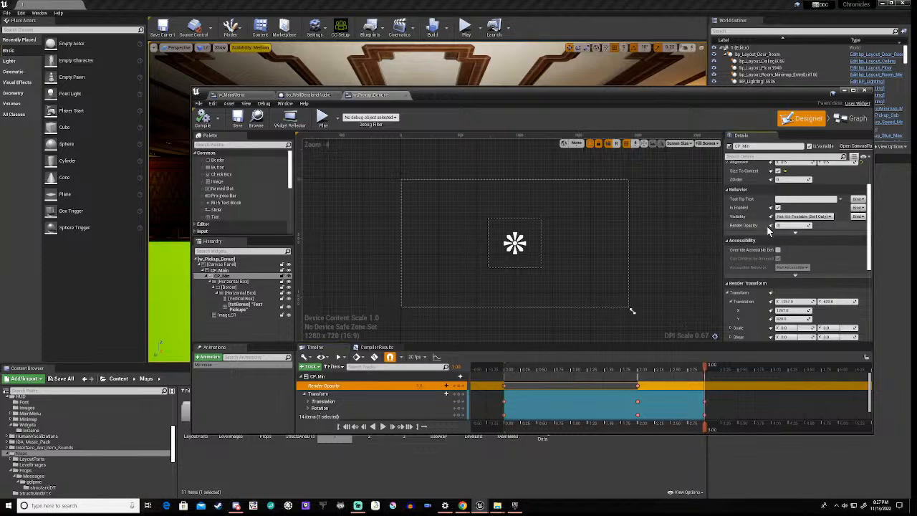
pyautogui.press('Return')
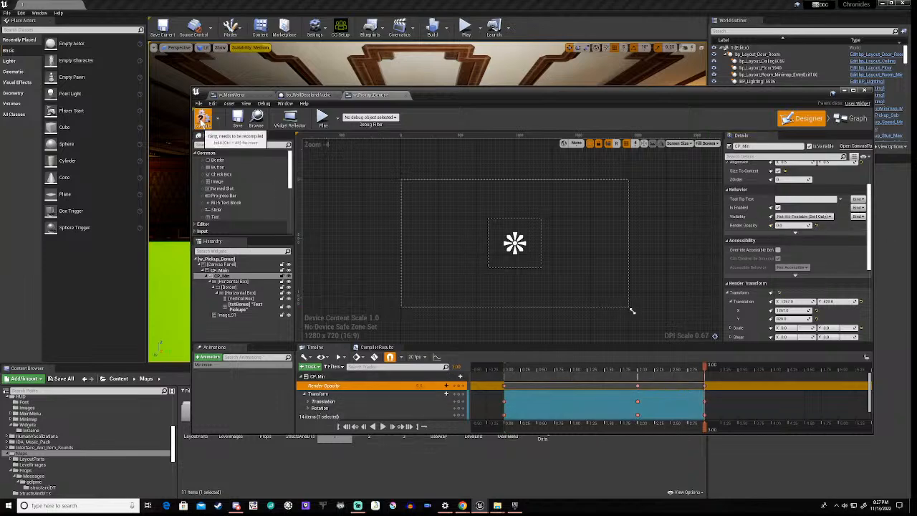
# Play-test level 1 by walking through the room collecting pickups to check the bonus widget's fade-out, ending with the session stopped.
pyautogui.moveTo(521, 91); pyautogui.dragTo(491, 411)
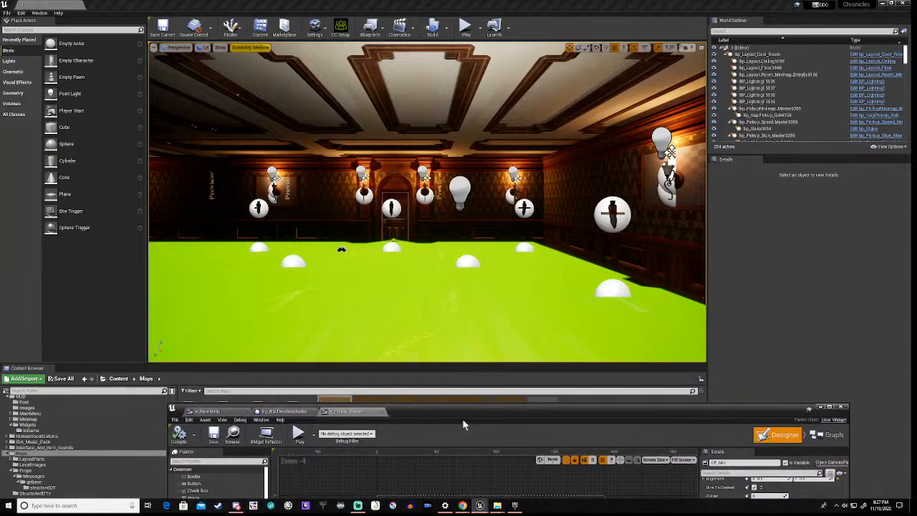
pyautogui.click(299, 435)
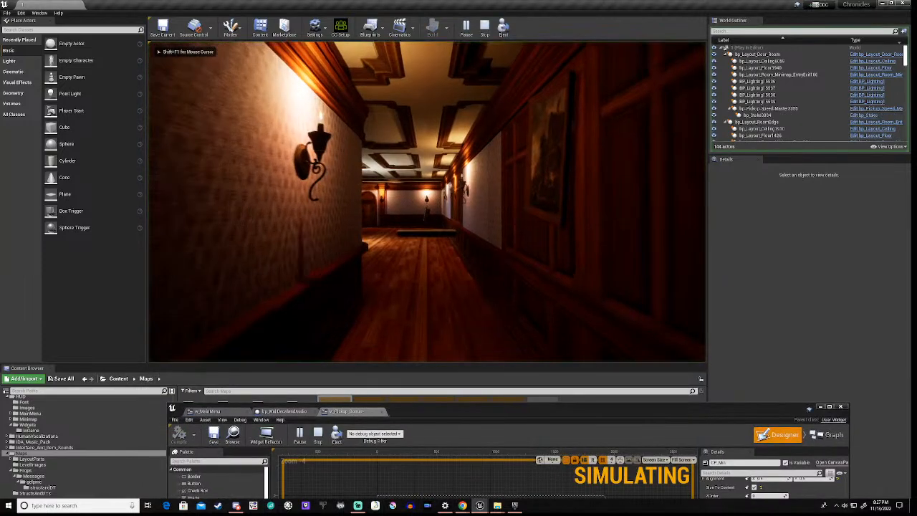
pyautogui.press('w')
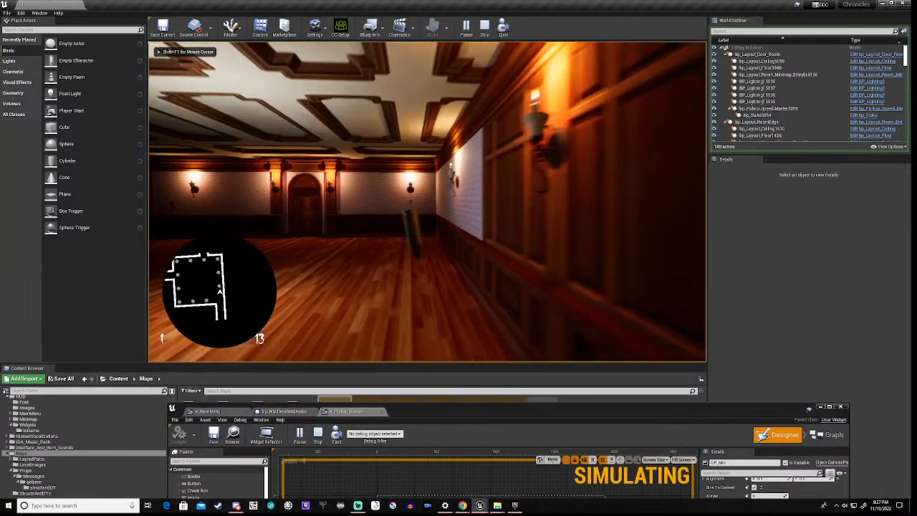
pyautogui.press('w')
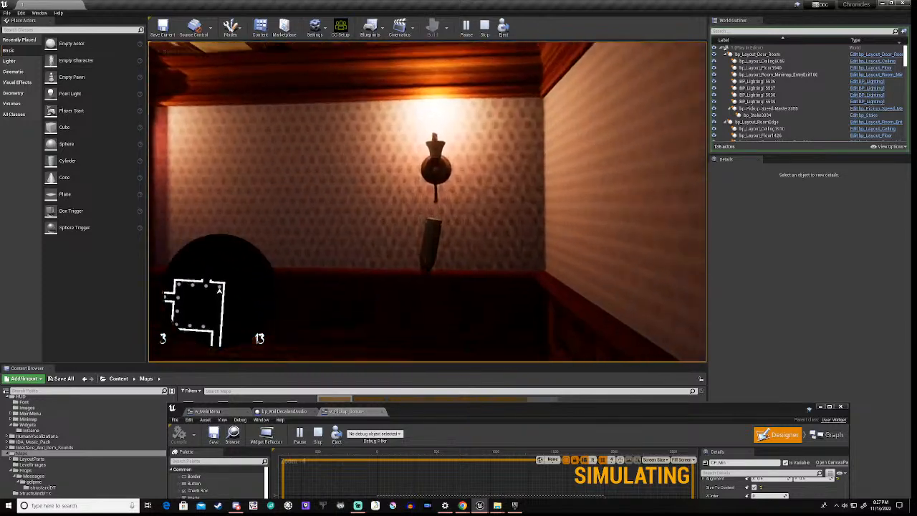
pyautogui.press('a')
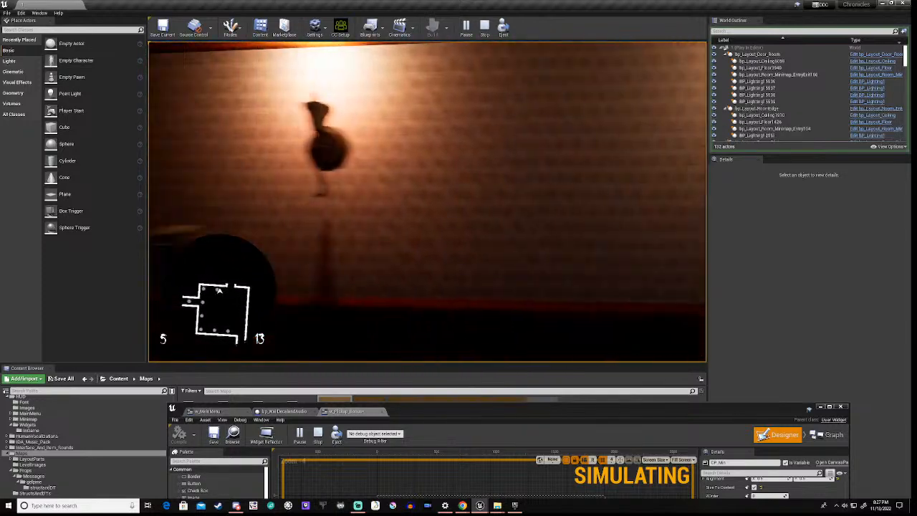
pyautogui.press('s')
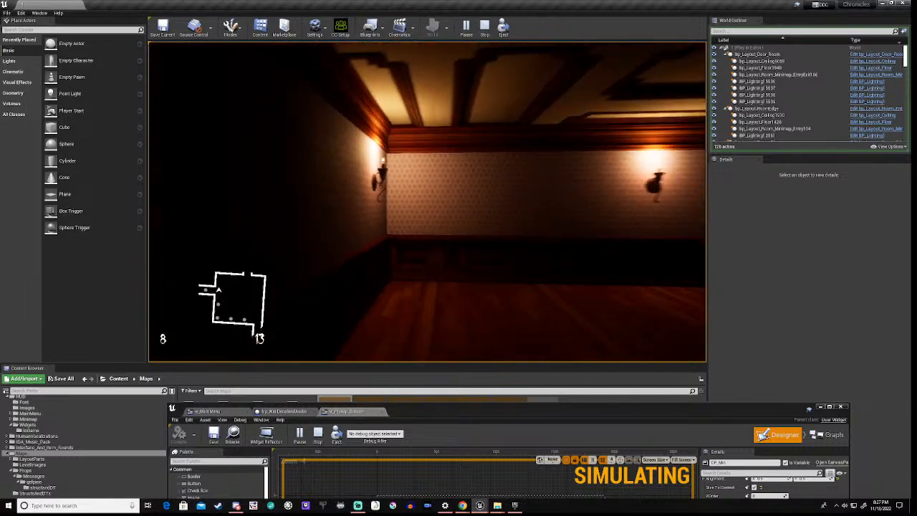
pyautogui.press('d')
pyautogui.press('w')
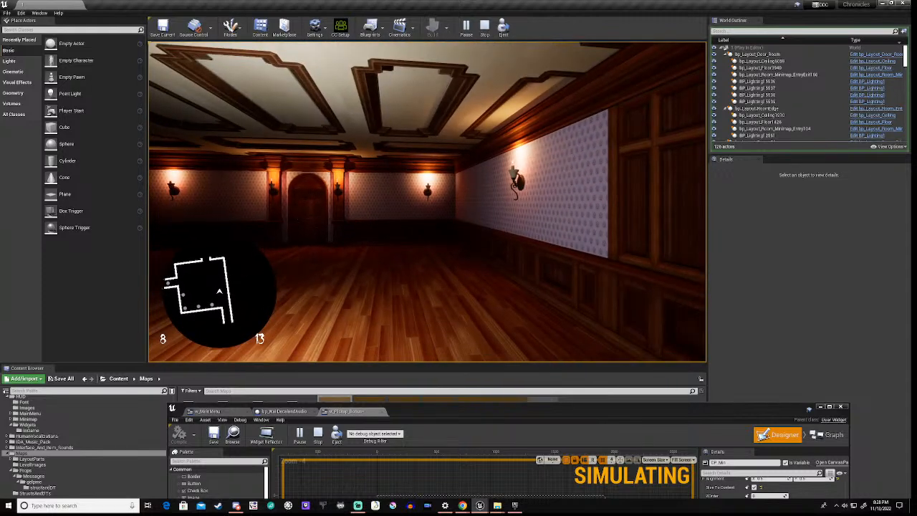
pyautogui.press('Escape')
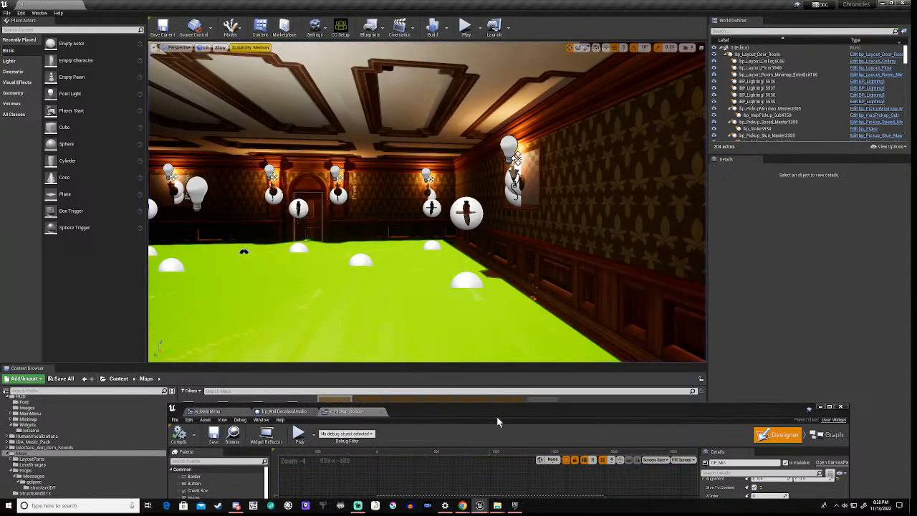
# Minimise the widget editor and create a folder named Traps inside the Blueprints folder.
pyautogui.moveTo(503, 408); pyautogui.dragTo(516, 127)
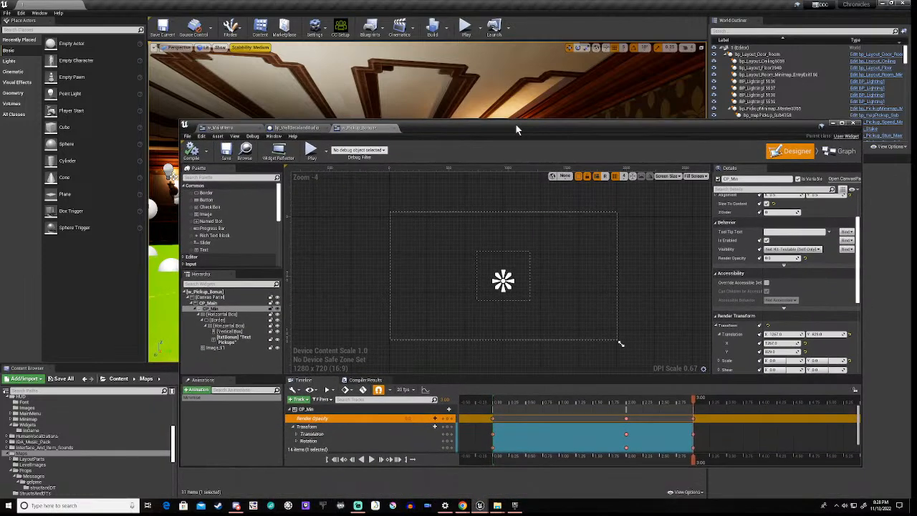
pyautogui.click(833, 123)
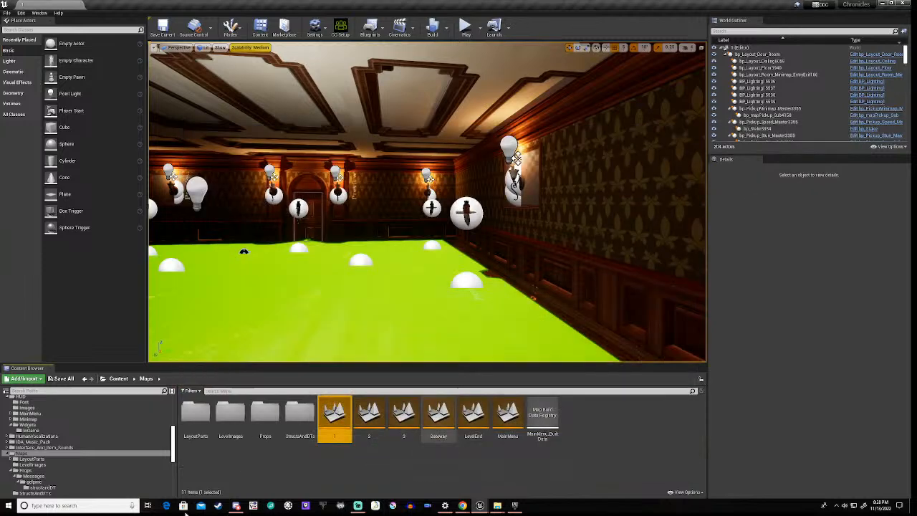
pyautogui.scroll(5, 52, 451)
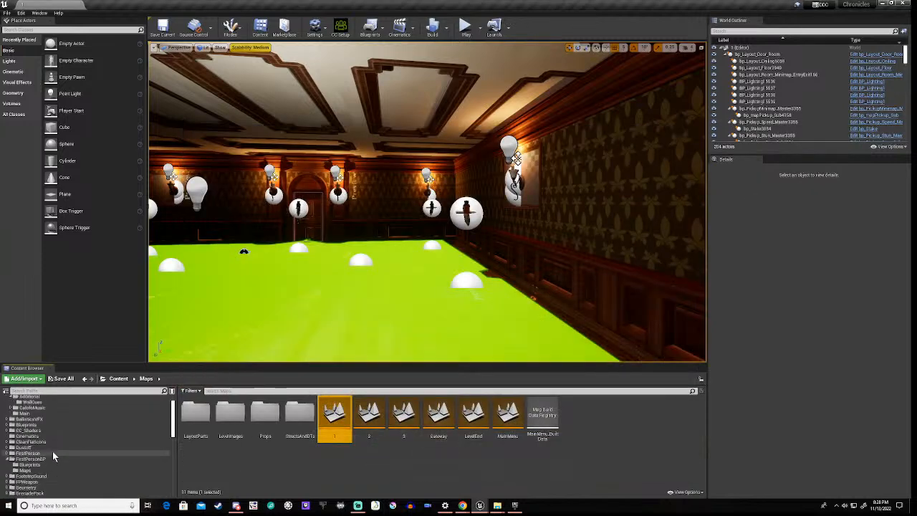
pyautogui.scroll(2, 52, 451)
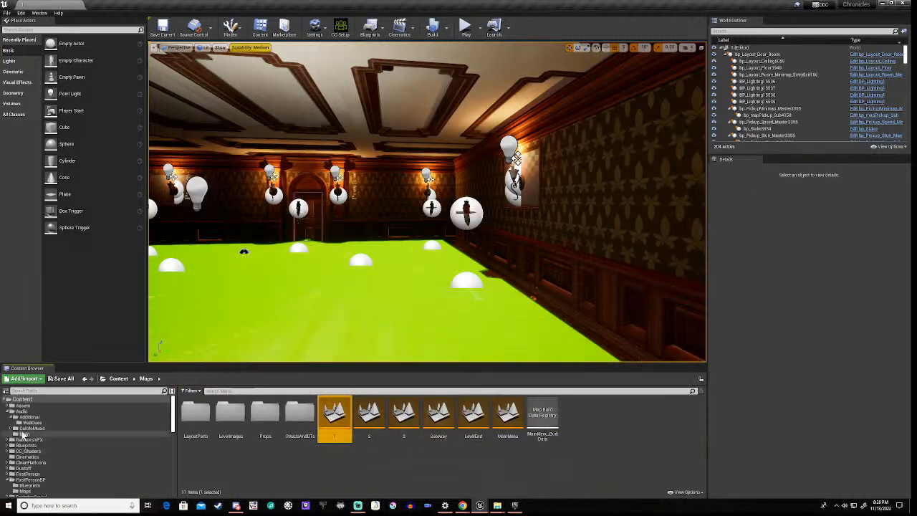
pyautogui.click(10, 468)
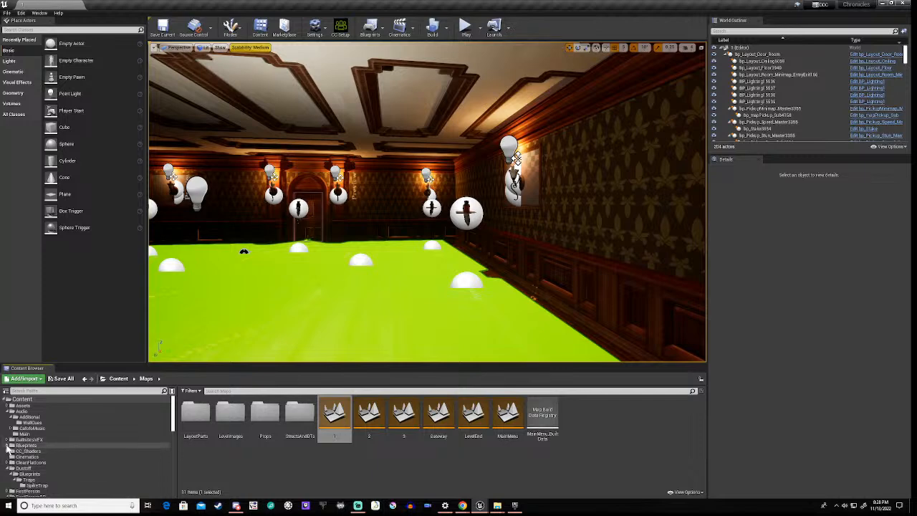
pyautogui.click(8, 445)
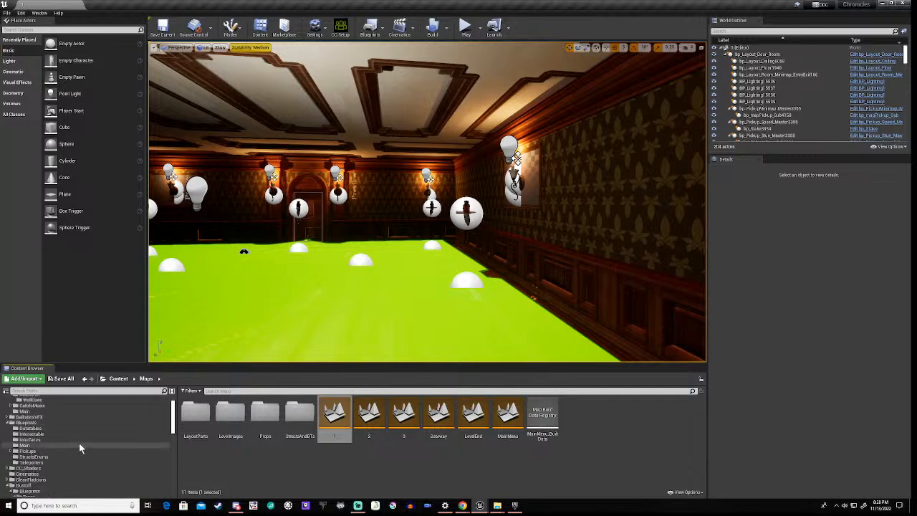
pyautogui.click(29, 423)
pyautogui.rightClick(486, 429)
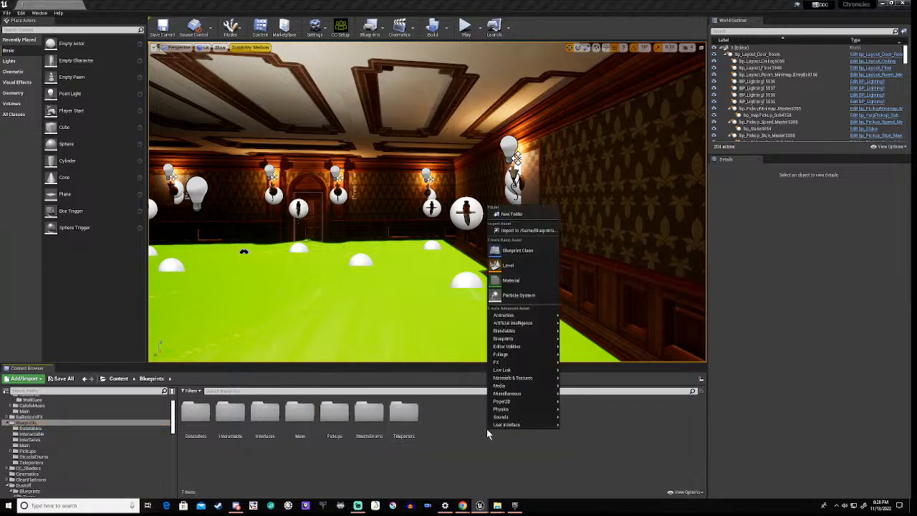
pyautogui.click(511, 213)
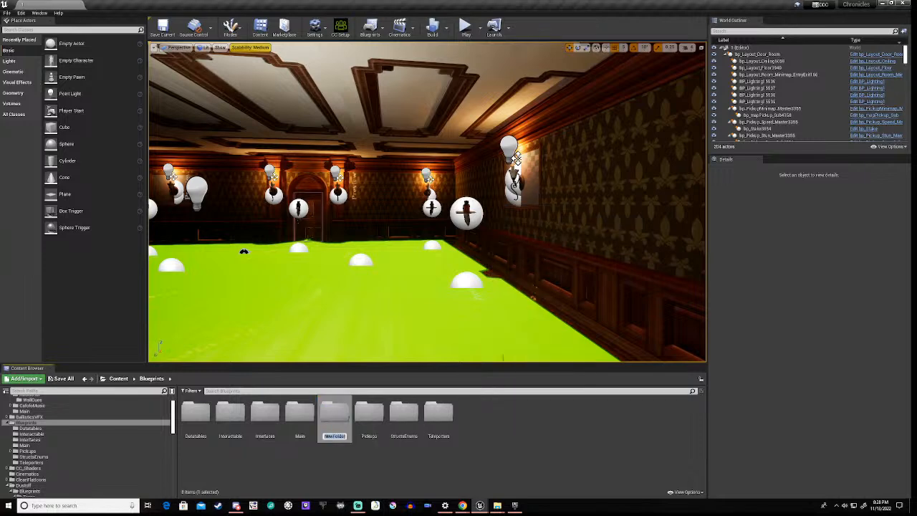
pyautogui.write('Traps')
pyautogui.press('Return')
pyautogui.click(499, 443)
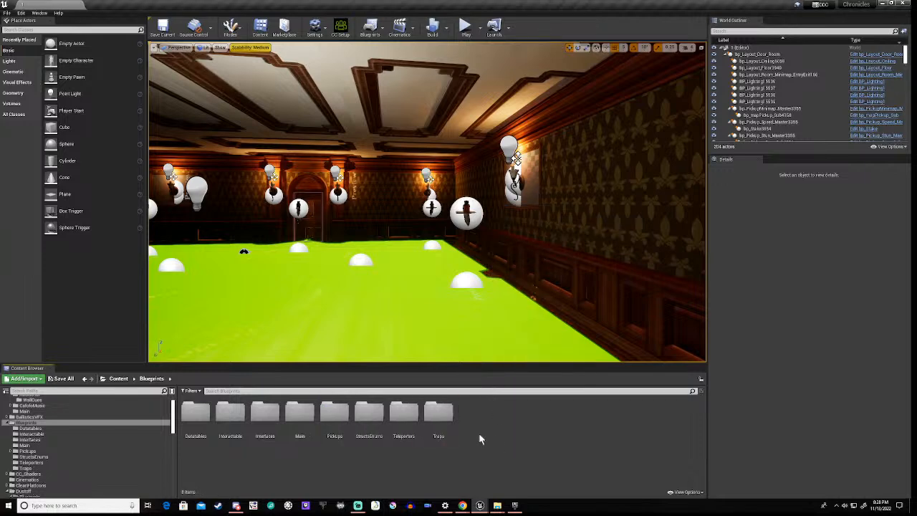
# Open the Traps folder and create a subfolder named Flamer in it.
pyautogui.doubleClick(440, 421)
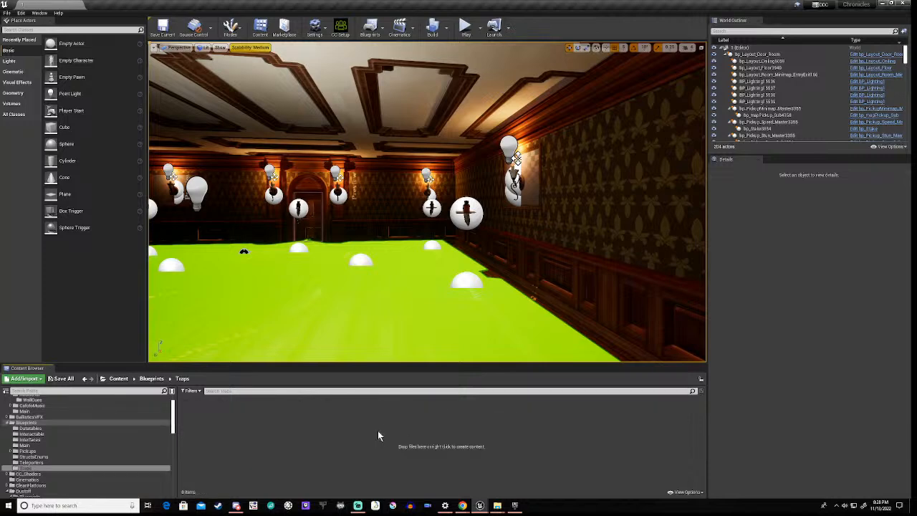
pyautogui.rightClick(352, 431)
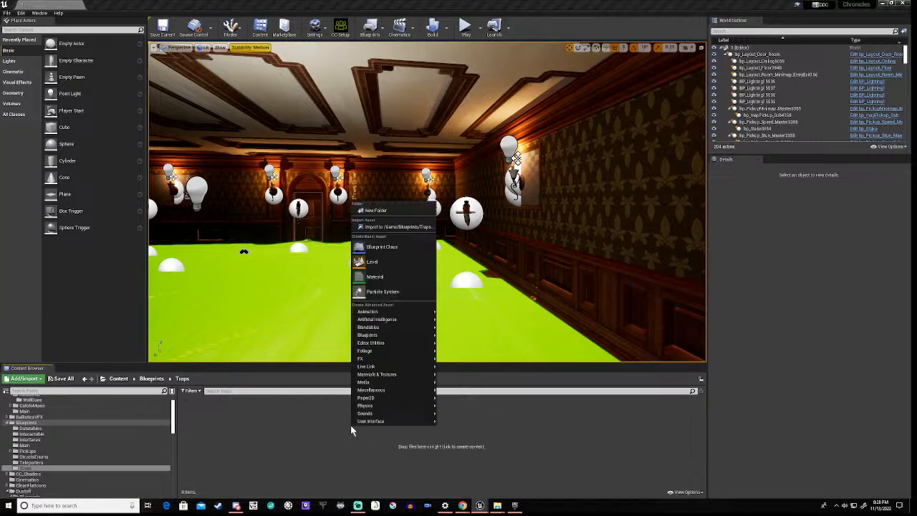
pyautogui.click(375, 210)
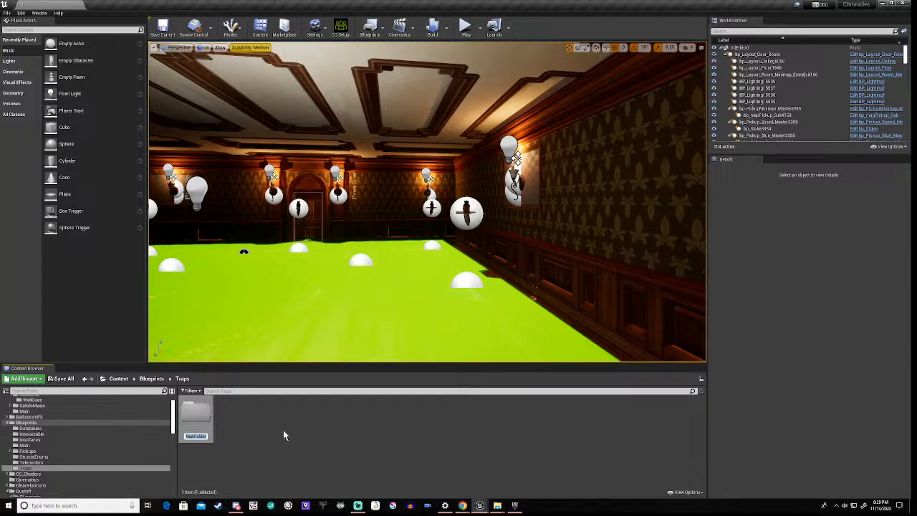
pyautogui.write('Fire')
pyautogui.press('BackSpace')
pyautogui.press('BackSpace')
pyautogui.write('lamer')
pyautogui.press('Return')
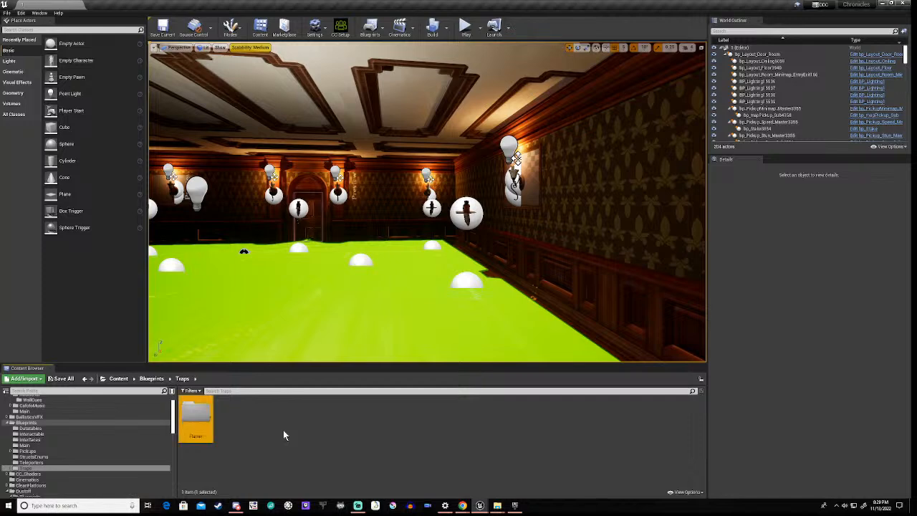
# Create a second subfolder named MetalBall in the Traps folder.
pyautogui.rightClick(283, 435)
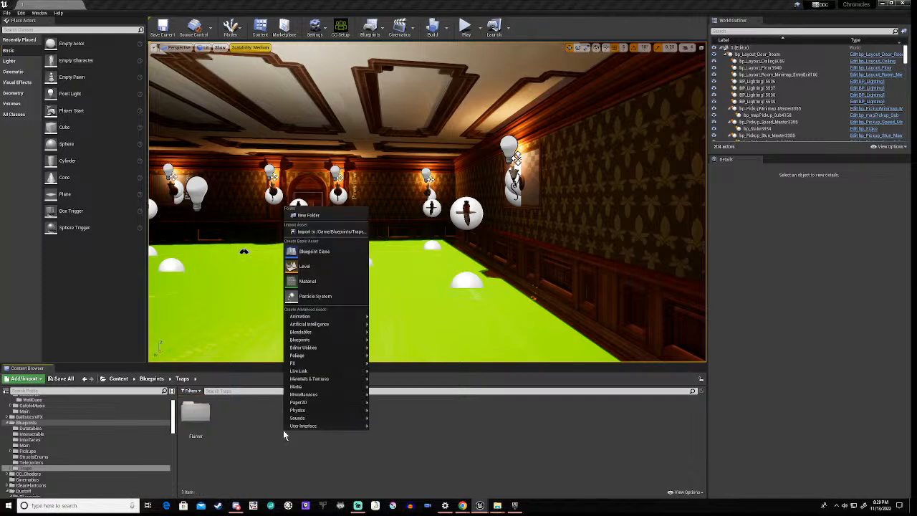
pyautogui.click(323, 215)
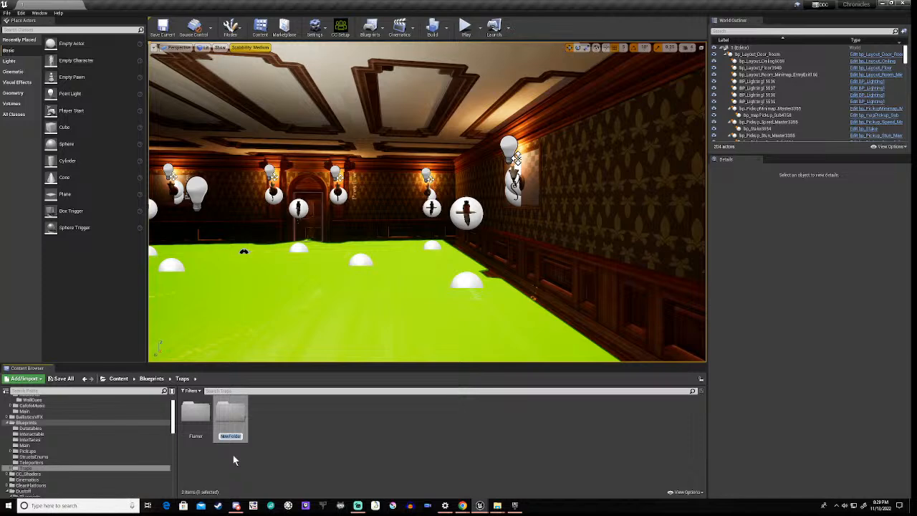
pyautogui.write('Ball')
pyautogui.press('Home')
pyautogui.write('Meta')
pyautogui.press('Return')
pyautogui.click(281, 463)
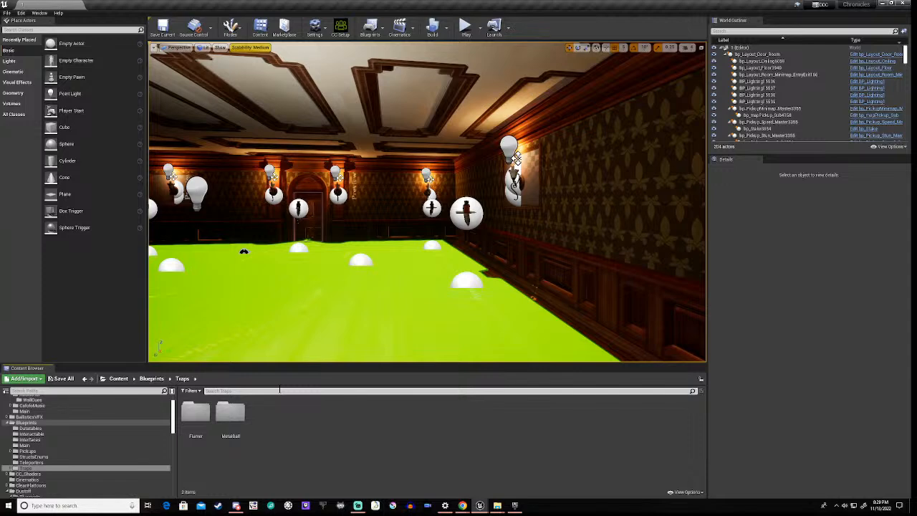
pyautogui.moveTo(347, 288); pyautogui.dragTo(522, 283, button='right')
pyautogui.moveTo(388, 226); pyautogui.dragTo(388, 226, button='right')
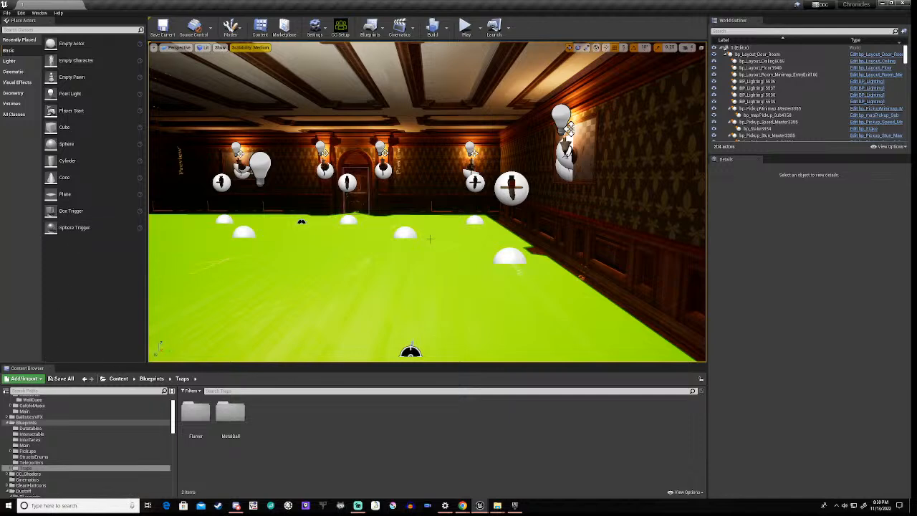
pyautogui.moveTo(428, 202)
pyautogui.mouseDown(button='right')
pyautogui.moveTo(242, 202)
pyautogui.moveTo(441, 193)
pyautogui.mouseUp(button='right')
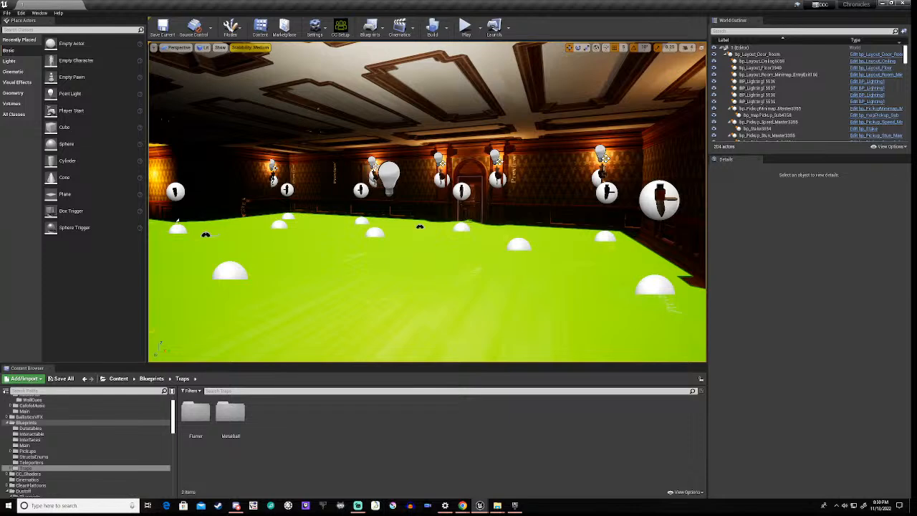
pyautogui.moveTo(441, 193); pyautogui.dragTo(294, 214, button='right')
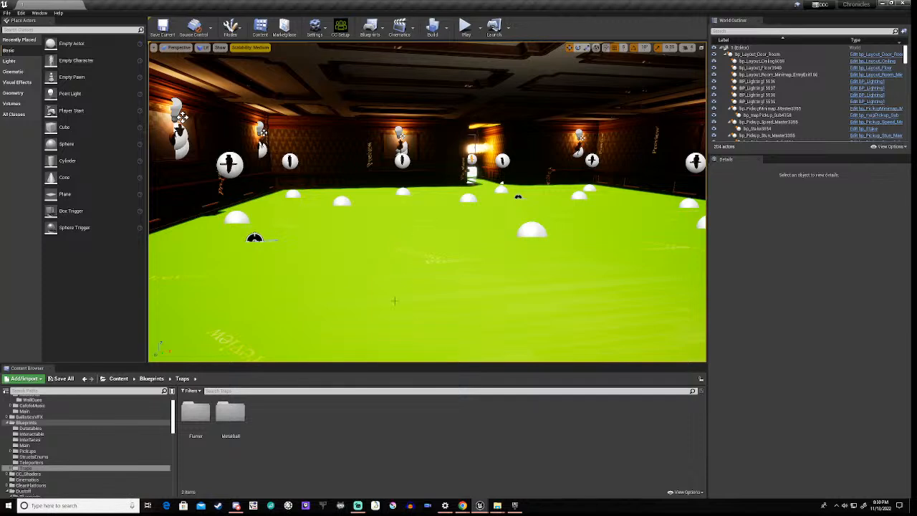
# Open the Flamer folder and bring up the options for creating new content in it.
pyautogui.doubleClick(202, 412)
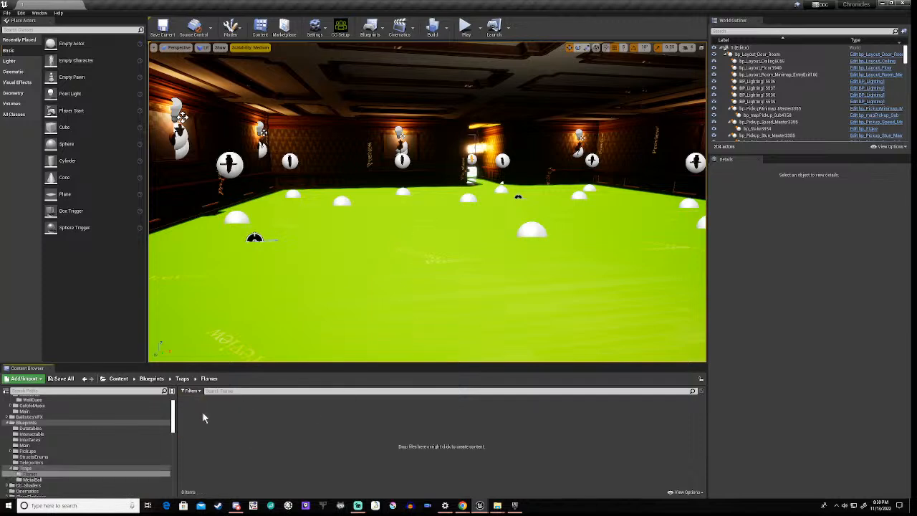
pyautogui.rightClick(343, 434)
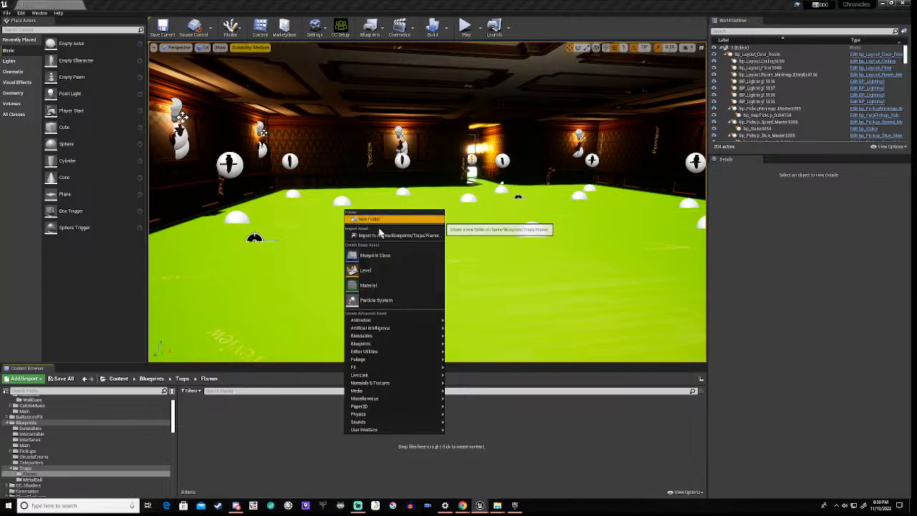
# Create a Blueprint class in the Flames folder with Actor as its parent class.
pyautogui.click(380, 262)
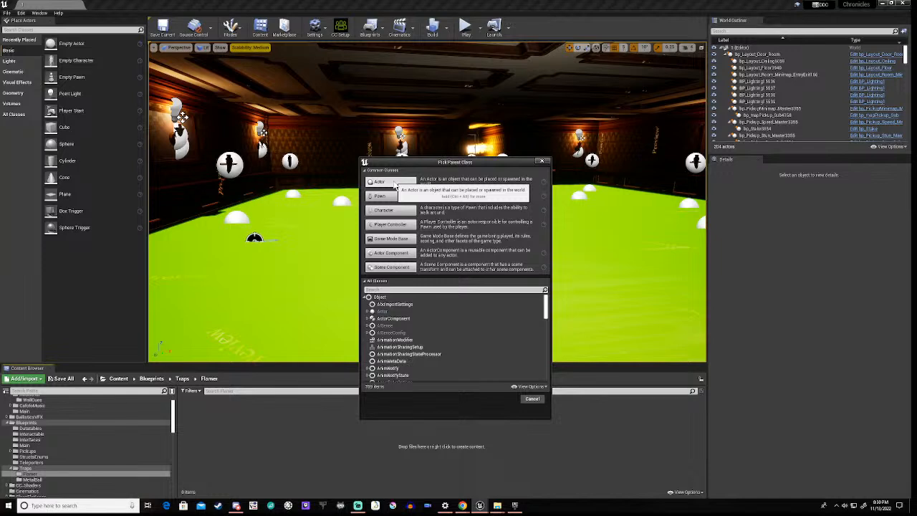
pyautogui.click(395, 184)
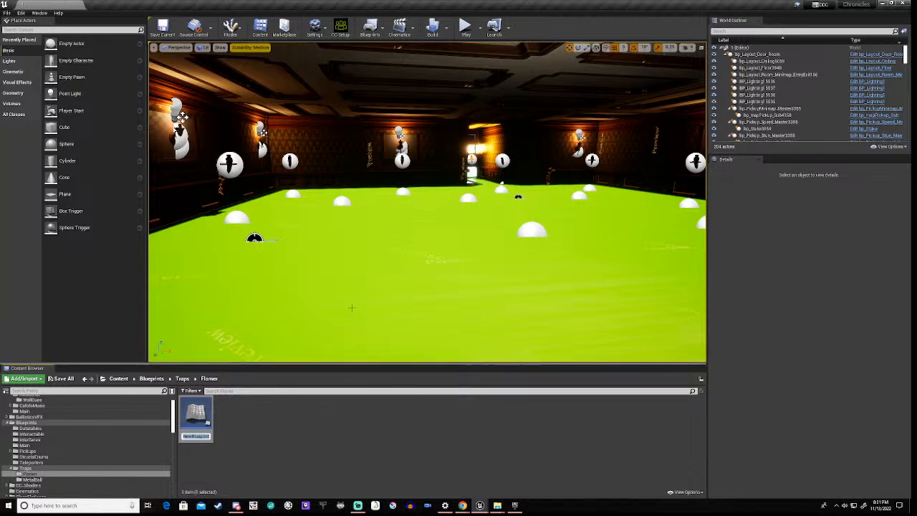
pyautogui.press('Return')
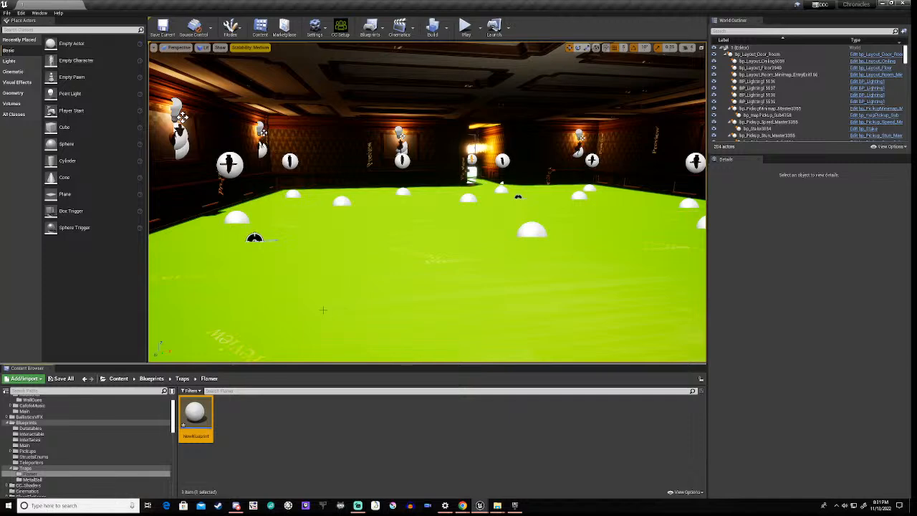
# Rename the new Actor blueprint as bp_FlameTrap.
pyautogui.rightClick(204, 421)
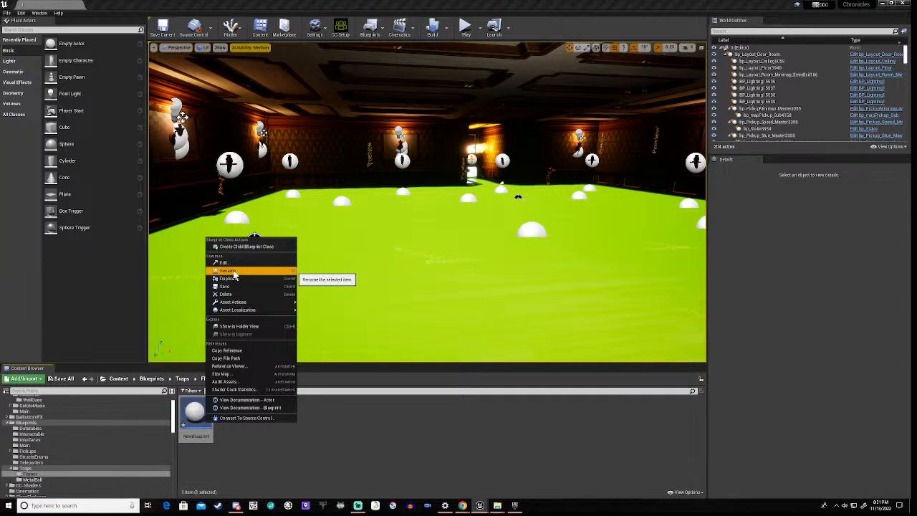
pyautogui.click(230, 270)
pyautogui.write('bp_')
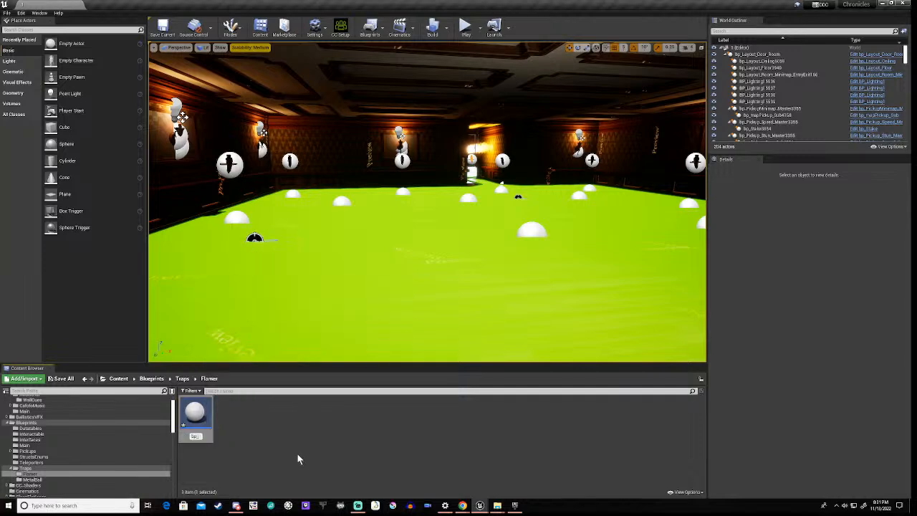
pyautogui.write('FlamerTrap')
pyautogui.press('Return')
pyautogui.click(329, 439)
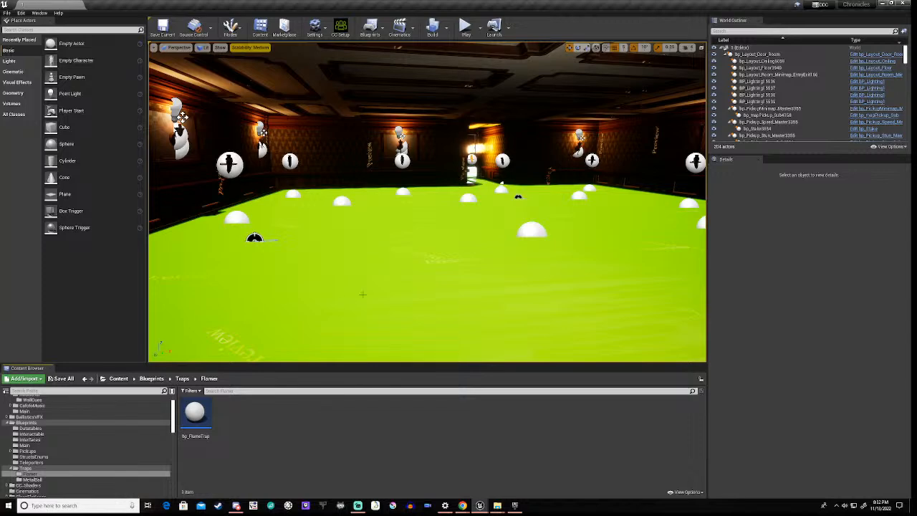
# Open the bp_FlameTrap blueprint for editing and move its editor window clear of the Content Browser's assets.
pyautogui.moveTo(375, 288); pyautogui.dragTo(337, 298, button='right')
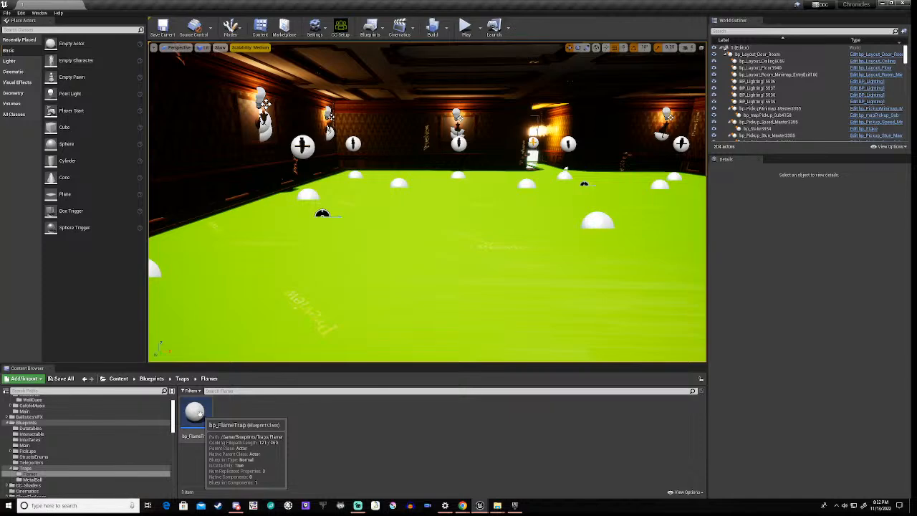
pyautogui.doubleClick(194, 412)
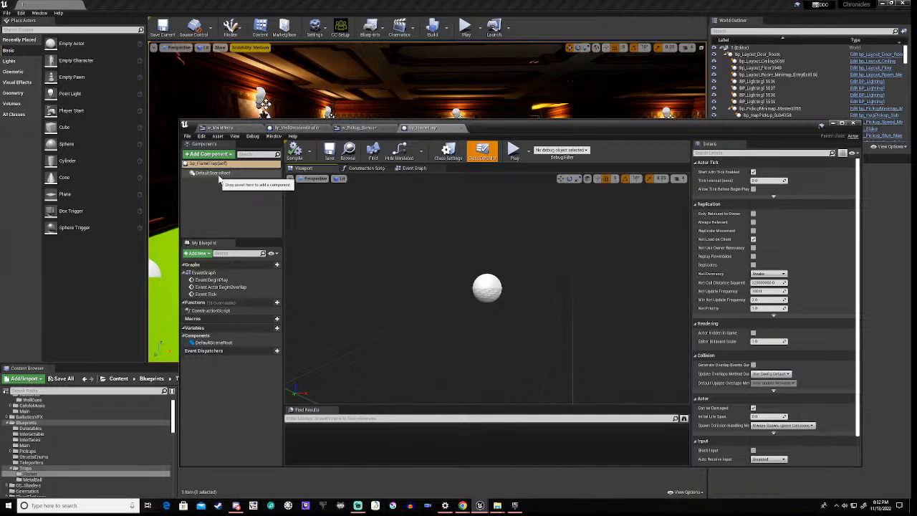
pyautogui.moveTo(491, 128); pyautogui.dragTo(512, 89)
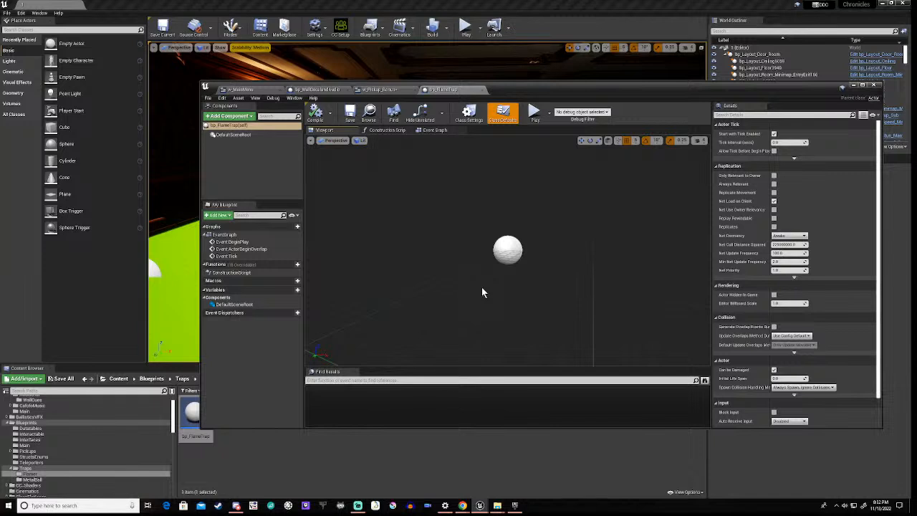
pyautogui.click(228, 116)
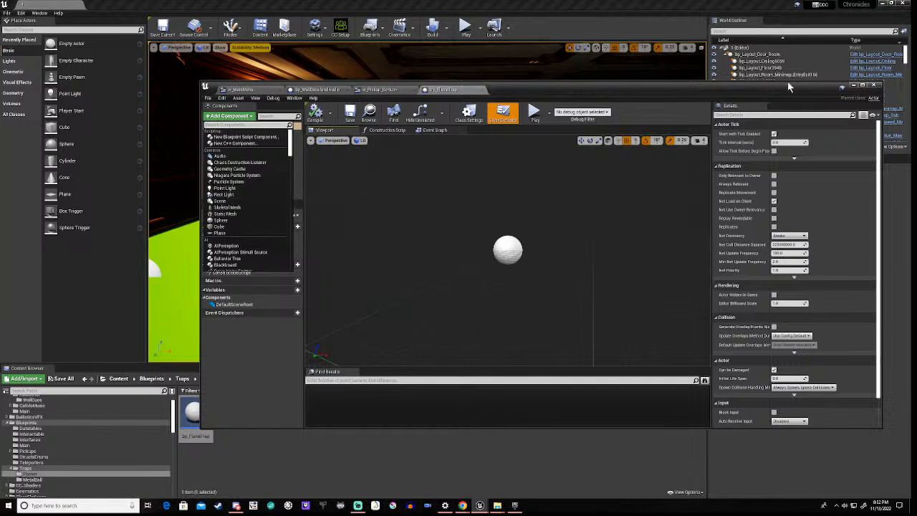
pyautogui.moveTo(746, 91); pyautogui.dragTo(755, 41)
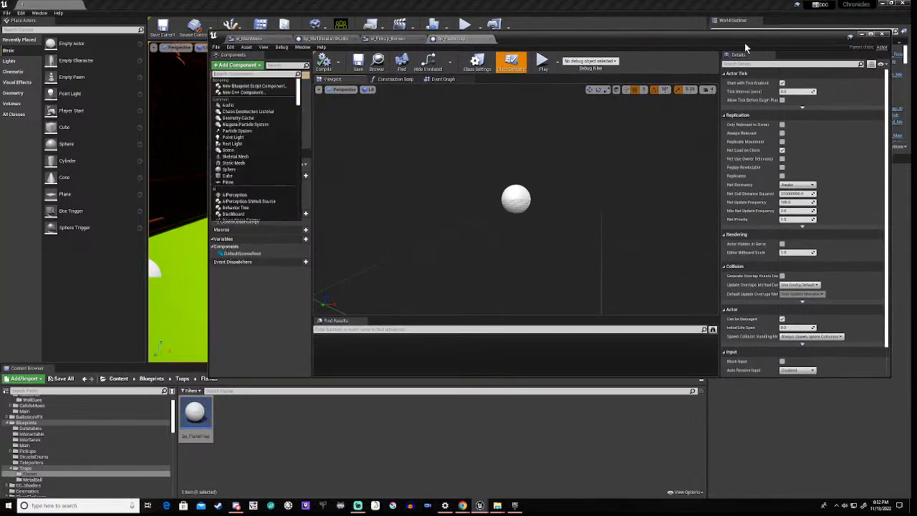
pyautogui.click(237, 351)
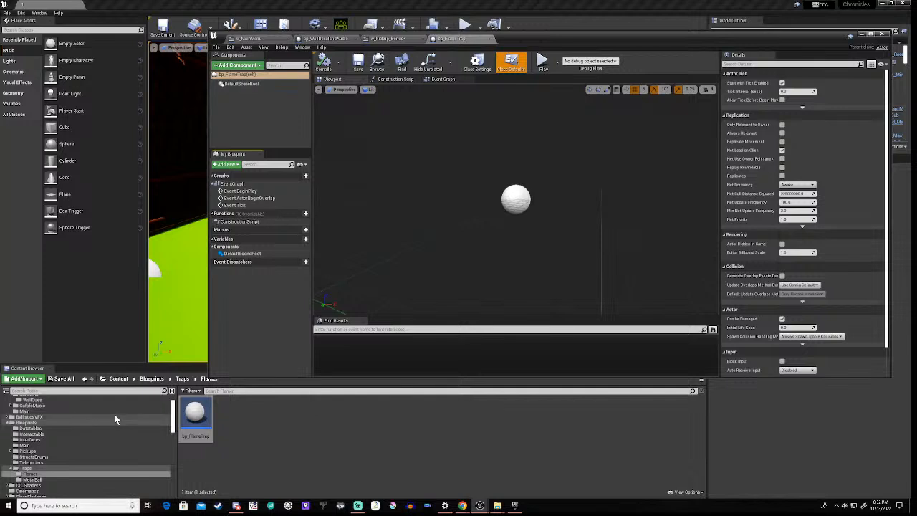
# Browse the Assets folder tree and examine the StaticMeshes folder of the ModularVictorianMansion pack.
pyautogui.scroll(1, 56, 433)
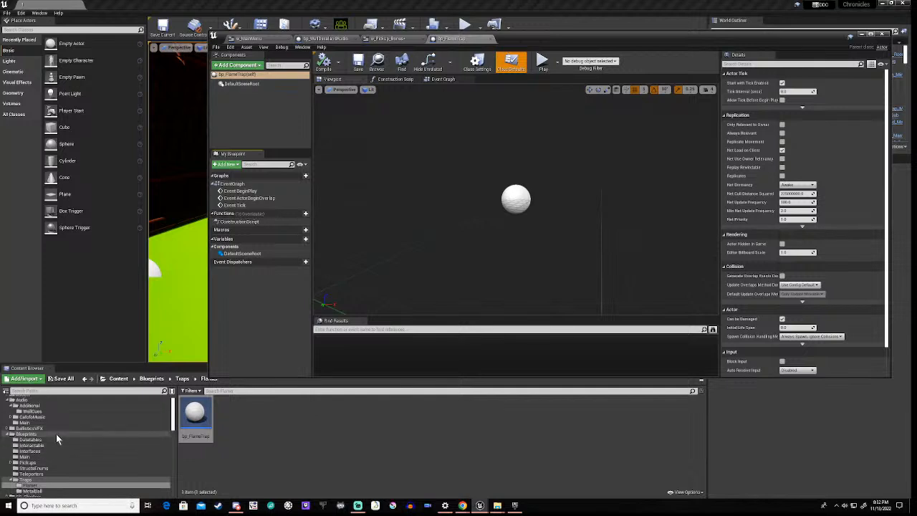
pyautogui.scroll(2, 56, 434)
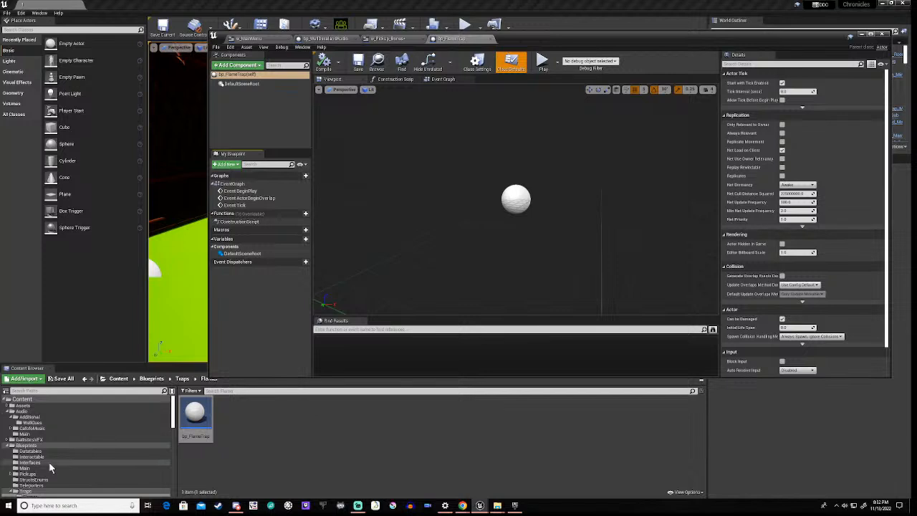
pyautogui.scroll(-2, 50, 467)
pyautogui.scroll(2, 49, 463)
pyautogui.click(9, 406)
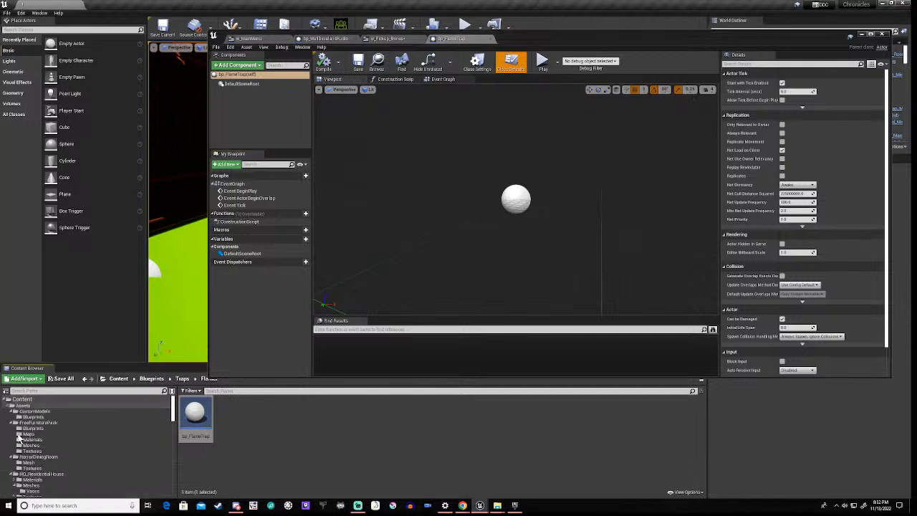
pyautogui.scroll(-1, 54, 438)
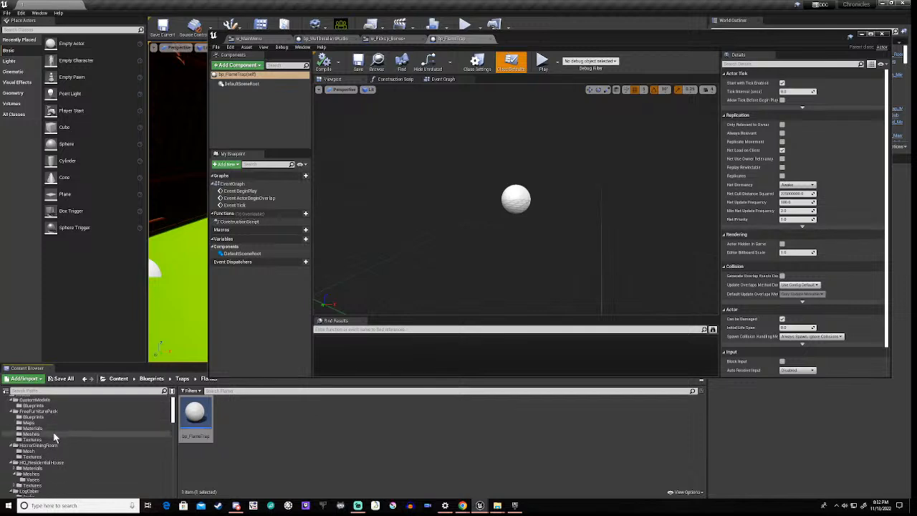
pyautogui.scroll(-1, 54, 438)
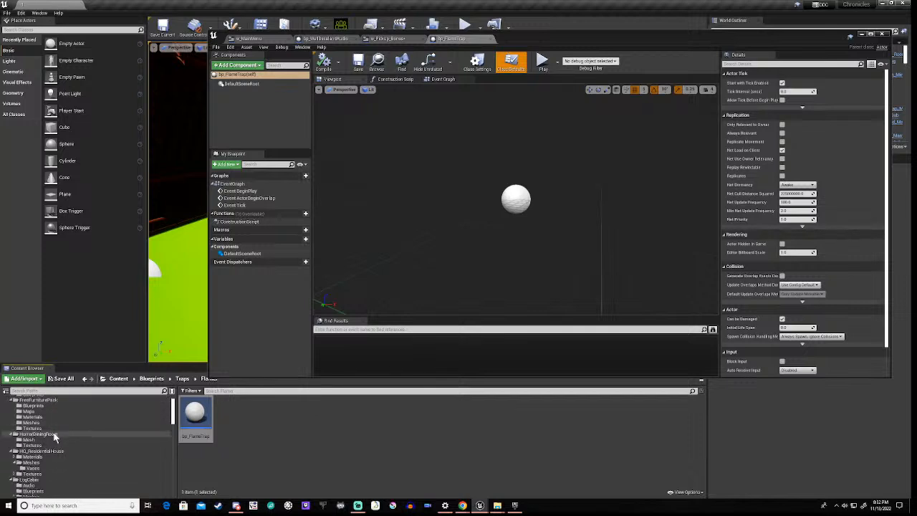
pyautogui.scroll(-3, 54, 436)
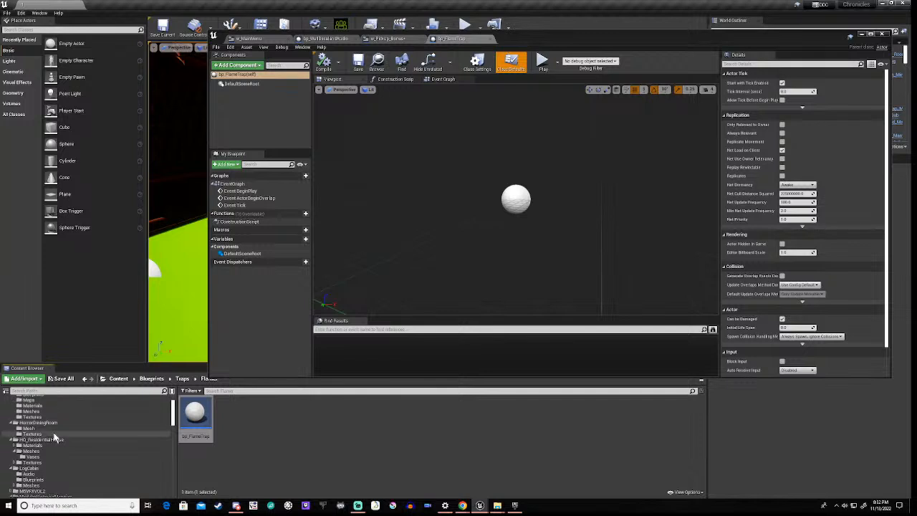
pyautogui.scroll(-2, 54, 438)
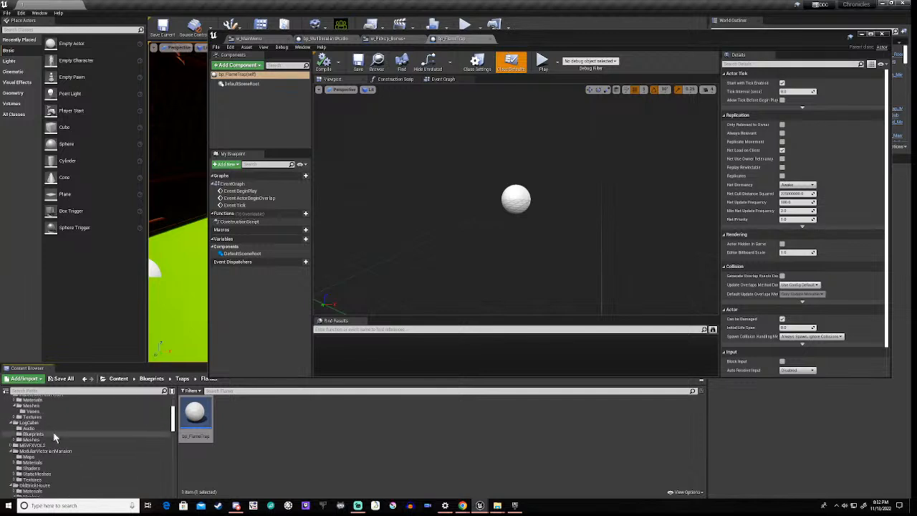
pyautogui.click(36, 474)
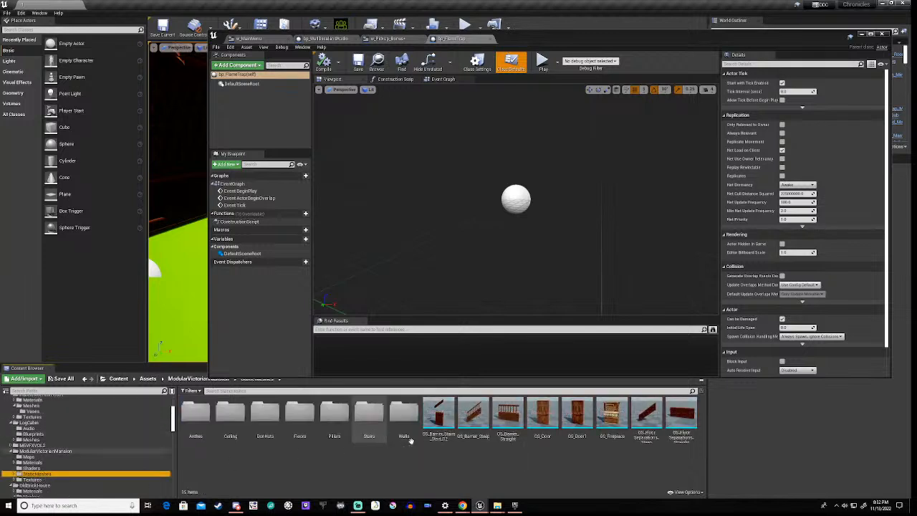
# Open the Meshes folder of the VictorianInteriors asset pack.
pyautogui.scroll(-5, 41, 470)
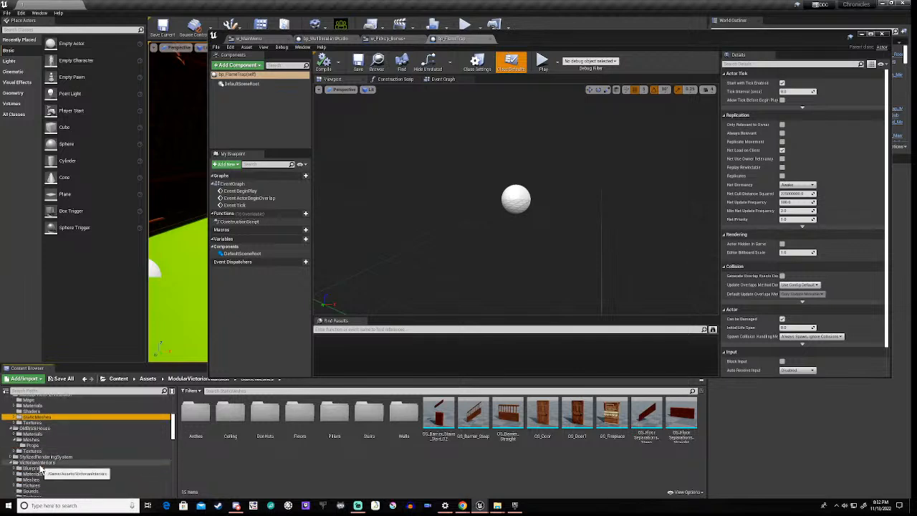
pyautogui.scroll(-2, 43, 470)
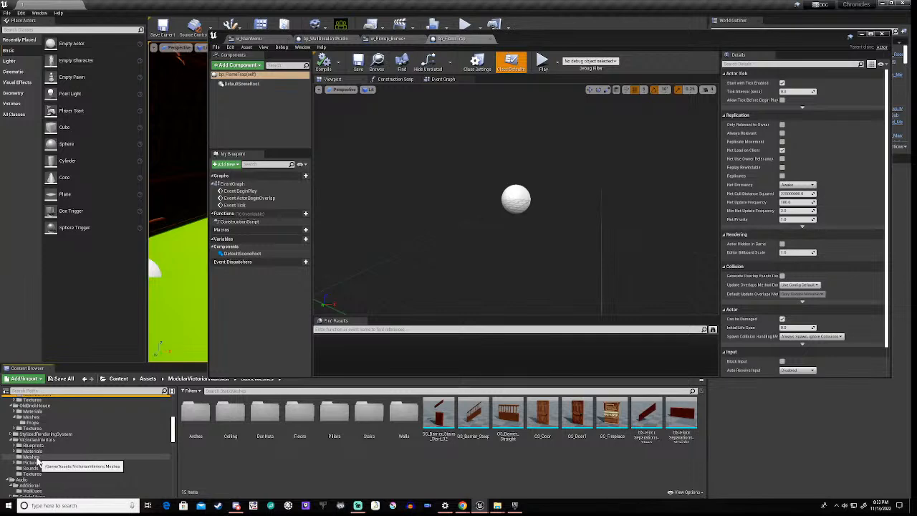
pyautogui.click(31, 456)
# Look through all the VictorianInteriors meshes for a prop suitable for the flame trap.
pyautogui.scroll(-3, 439, 439)
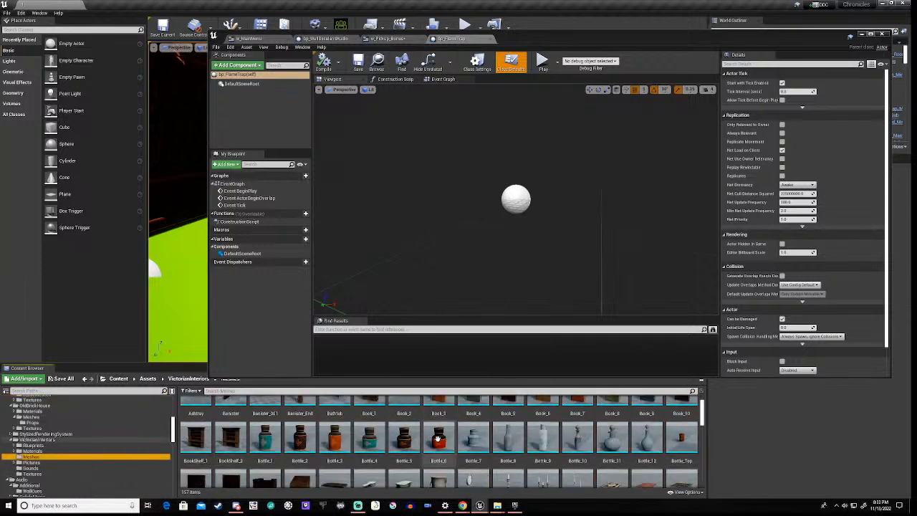
pyautogui.scroll(-1, 438, 439)
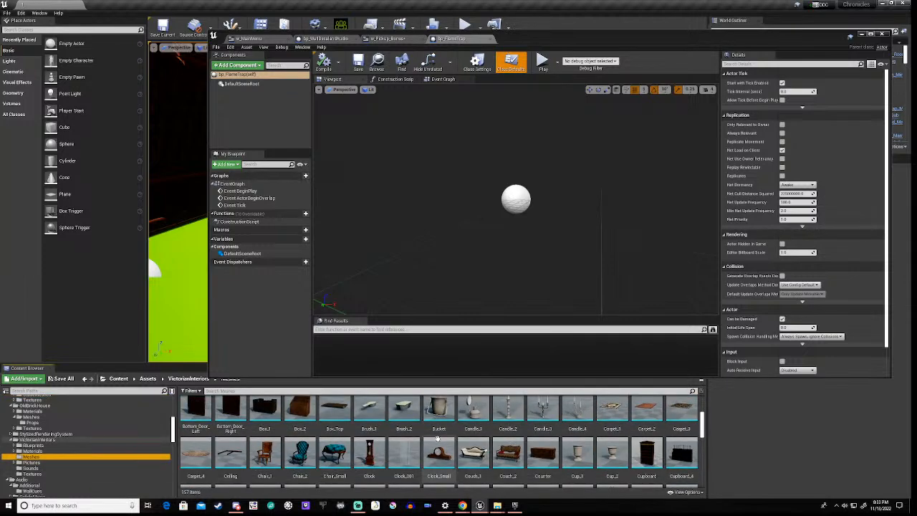
pyautogui.scroll(-1, 430, 436)
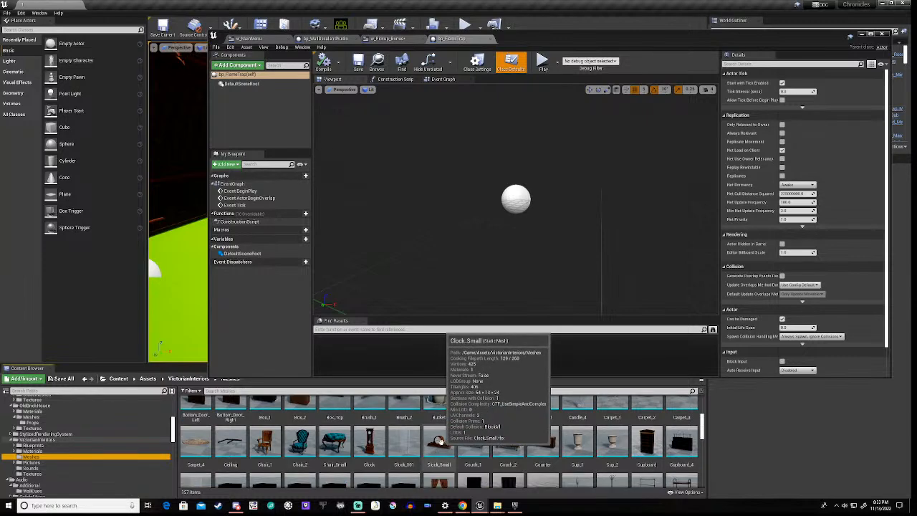
pyautogui.scroll(-3, 441, 430)
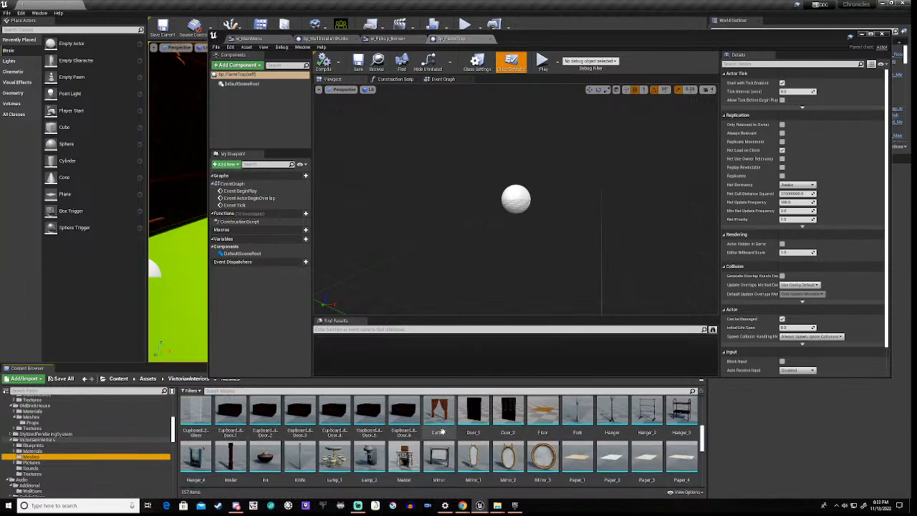
pyautogui.scroll(-1, 442, 431)
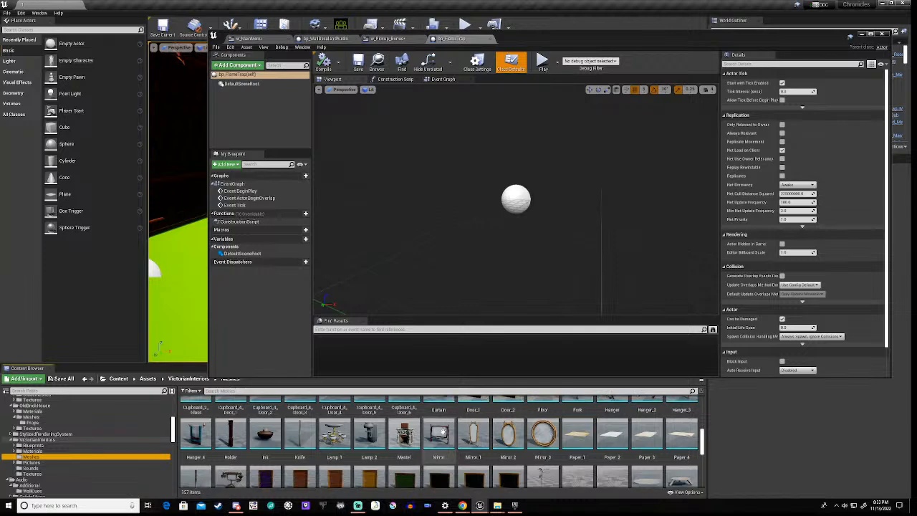
pyautogui.scroll(-2, 442, 431)
pyautogui.scroll(-4, 442, 432)
pyautogui.scroll(-3, 442, 430)
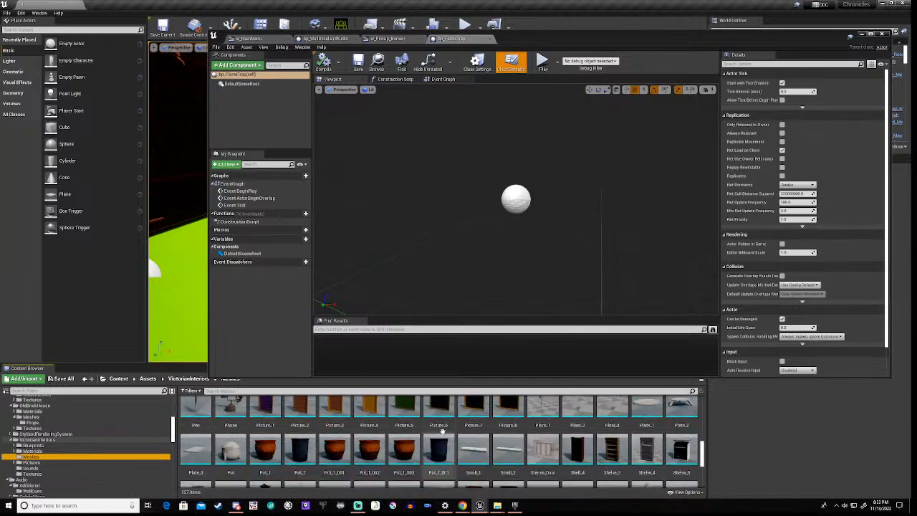
pyautogui.scroll(-1, 442, 431)
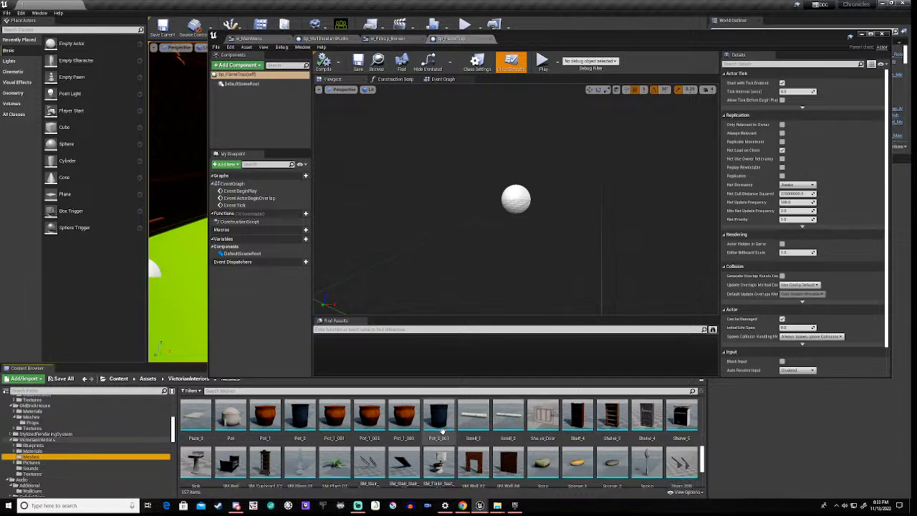
pyautogui.scroll(-3, 550, 450)
pyautogui.scroll(-4, 550, 449)
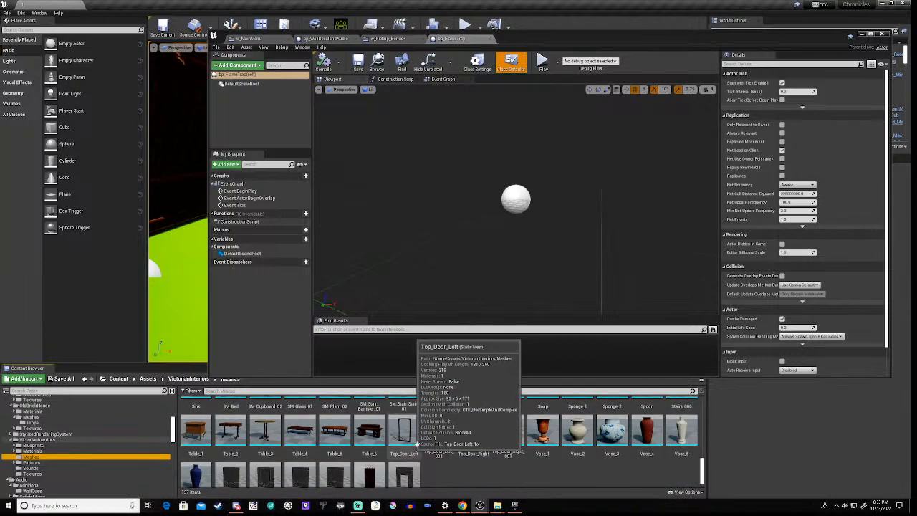
pyautogui.scroll(-2, 425, 439)
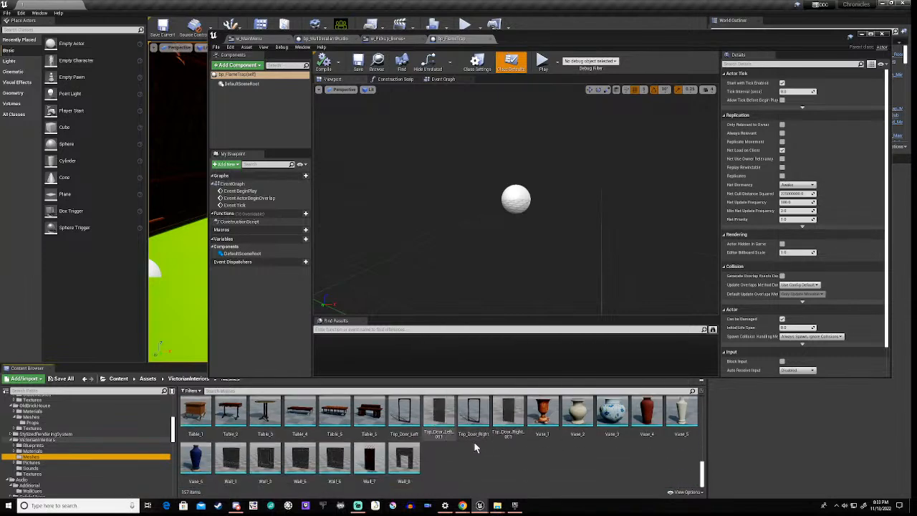
# Add the round Mirror_3 static mesh to the bp_FlameTrap blueprint as a component under DefaultSceneRoot.
pyautogui.scroll(5, 476, 452)
pyautogui.scroll(5, 476, 453)
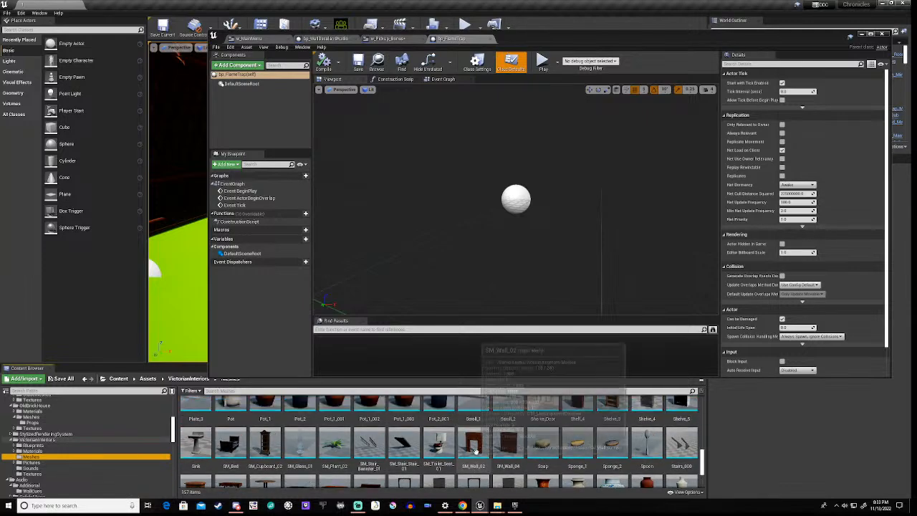
pyautogui.scroll(2, 476, 452)
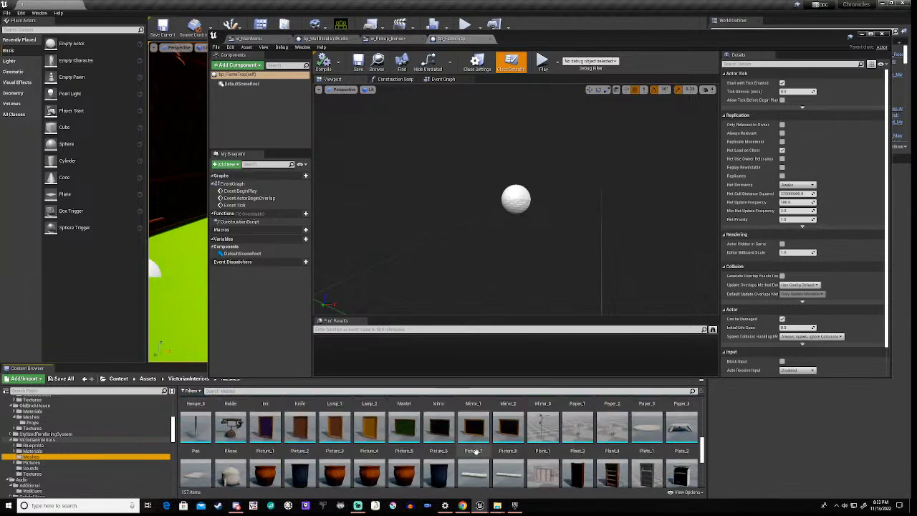
pyautogui.scroll(3, 477, 449)
pyautogui.moveTo(545, 418)
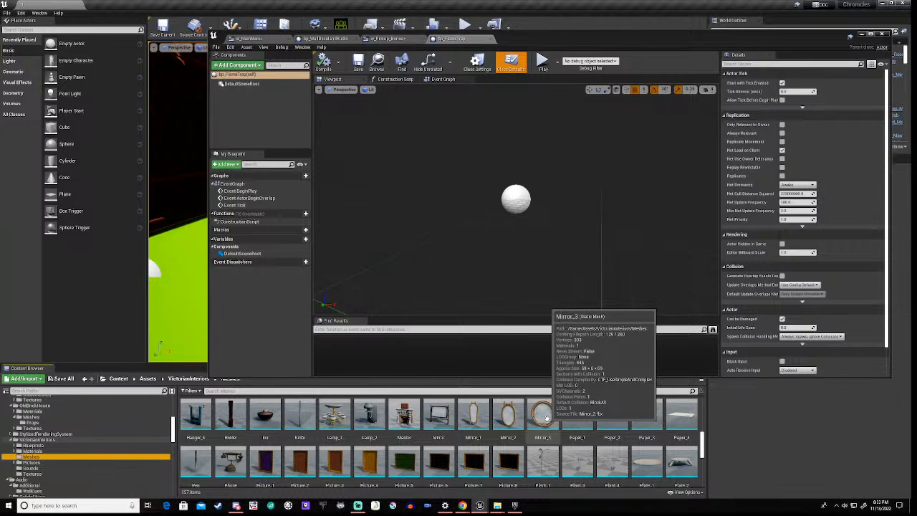
pyautogui.moveTo(543, 416); pyautogui.dragTo(499, 271)
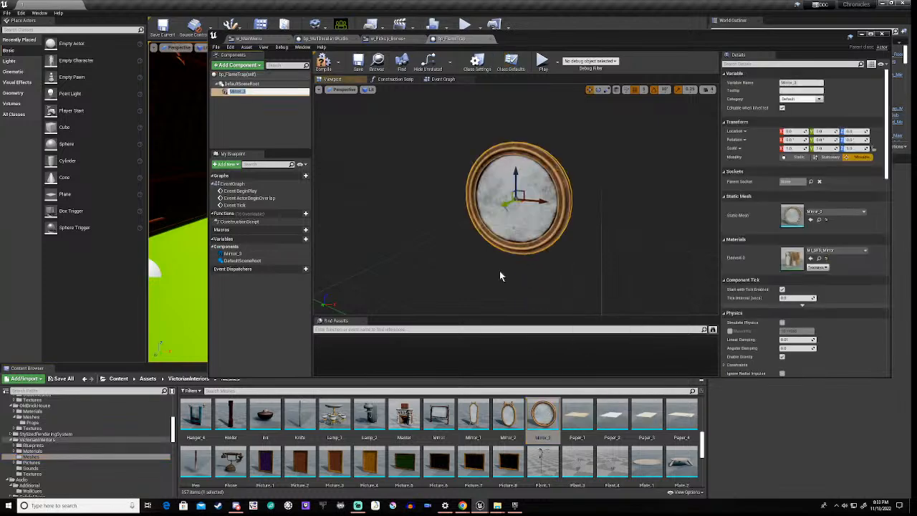
# Scale the Mirror_3 component to 0.5 on the X, Y and Z axes.
pyautogui.click(794, 148)
pyautogui.press('BackSpace')
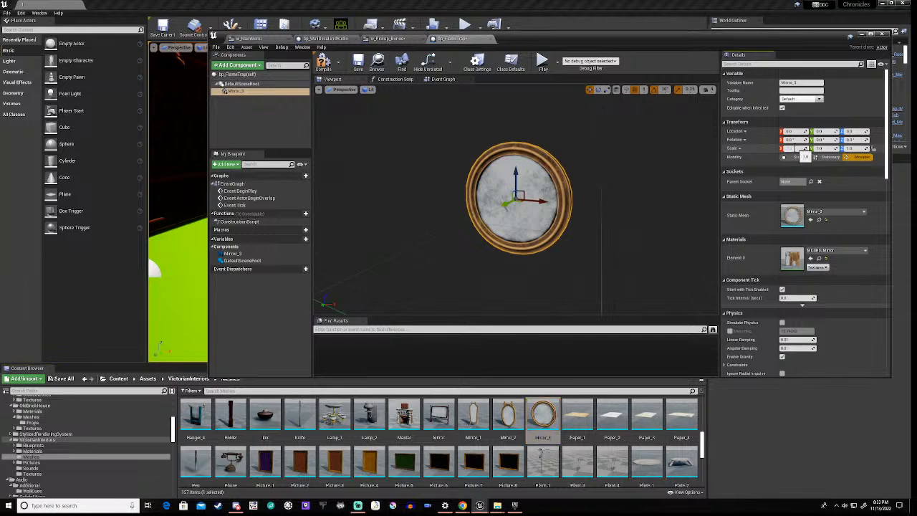
pyautogui.write('0.5')
pyautogui.click(827, 149)
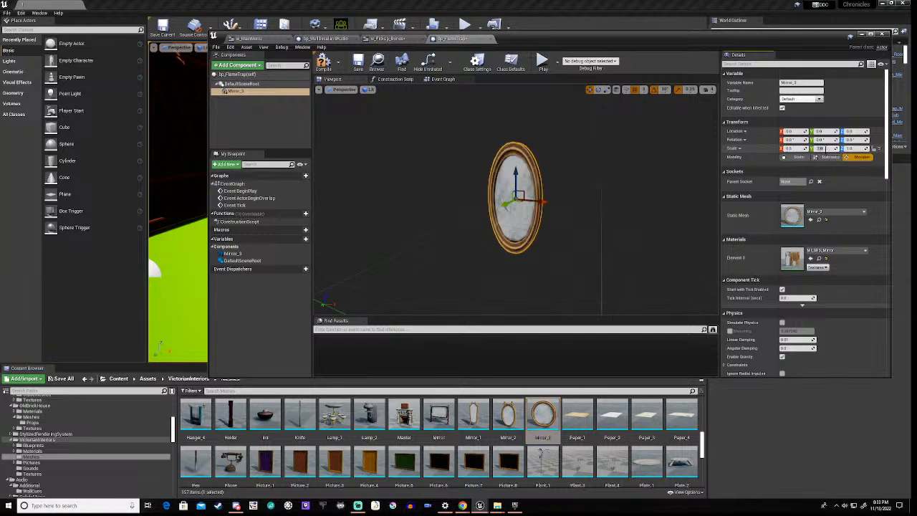
pyautogui.write('0.5')
pyautogui.click(853, 149)
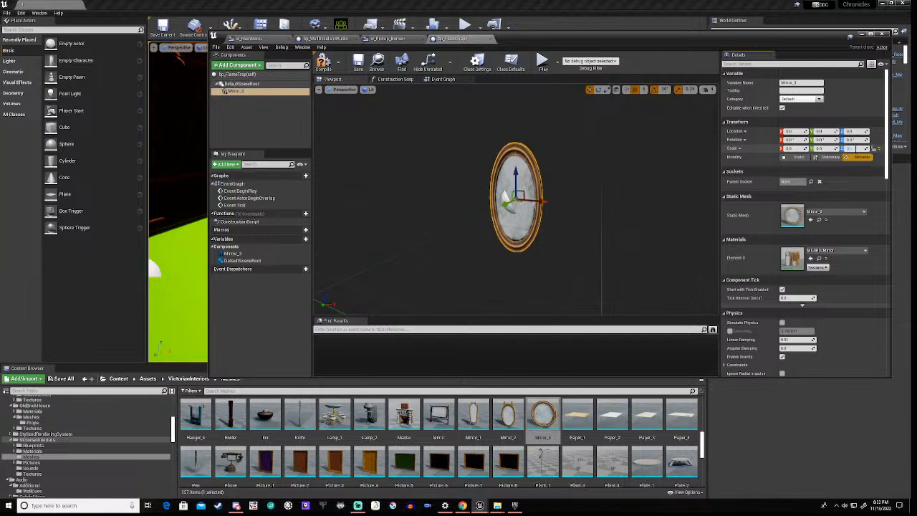
pyautogui.write('0.5')
pyautogui.press('Return')
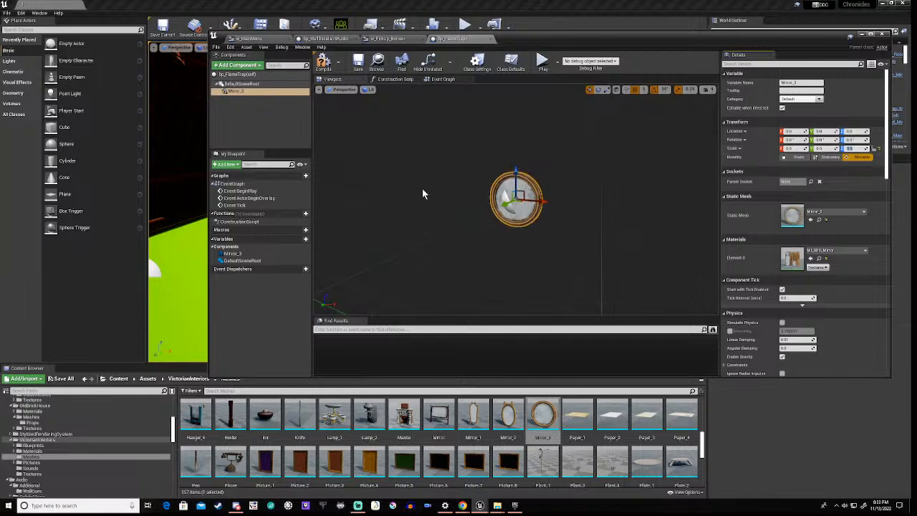
# Rotate the mirror component to -90 degrees about the Z axis.
pyautogui.moveTo(428, 225); pyautogui.dragTo(474, 226, button='right')
pyautogui.press('e')
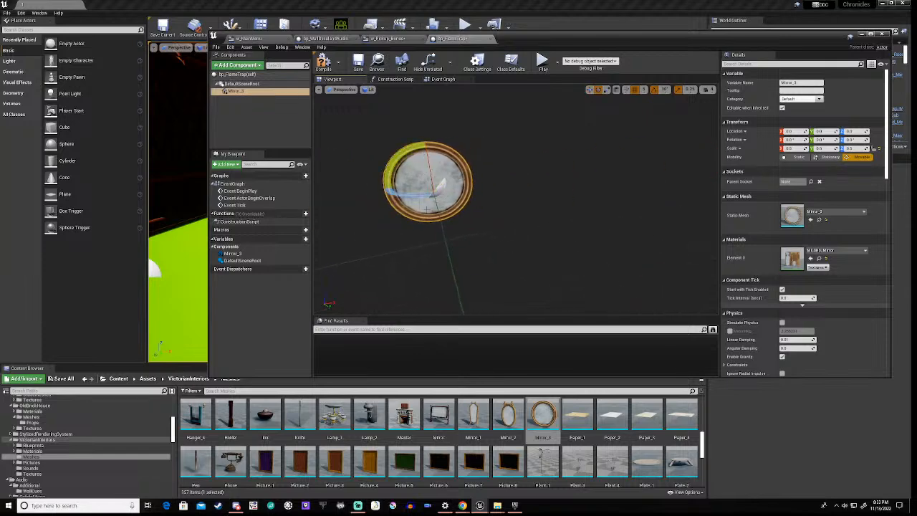
pyautogui.moveTo(401, 194); pyautogui.dragTo(464, 196)
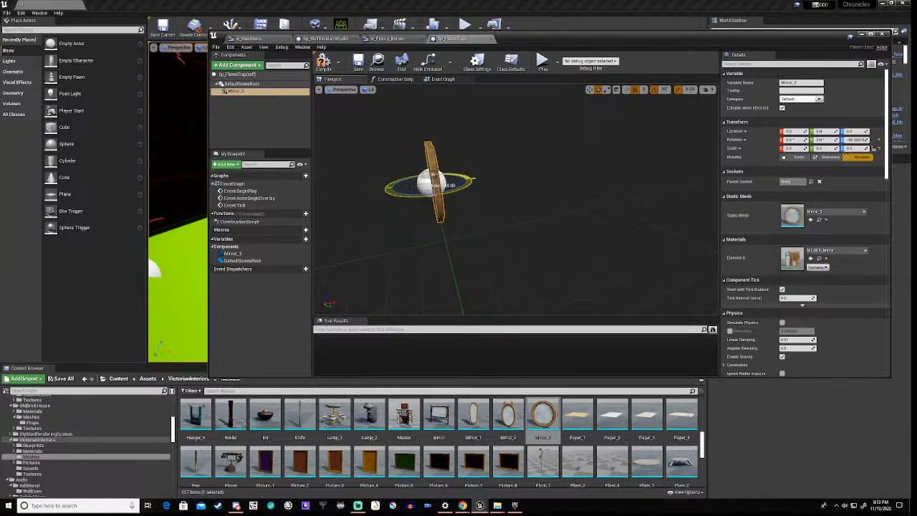
pyautogui.moveTo(380, 219); pyautogui.dragTo(351, 222, button='right')
# Rename the Mirror_3 component as Mirror.
pyautogui.click(246, 92)
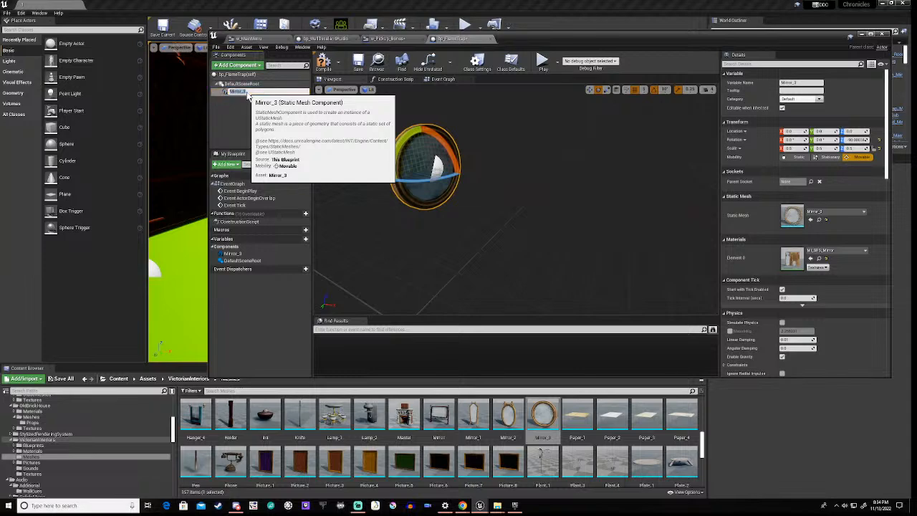
pyautogui.click(247, 91)
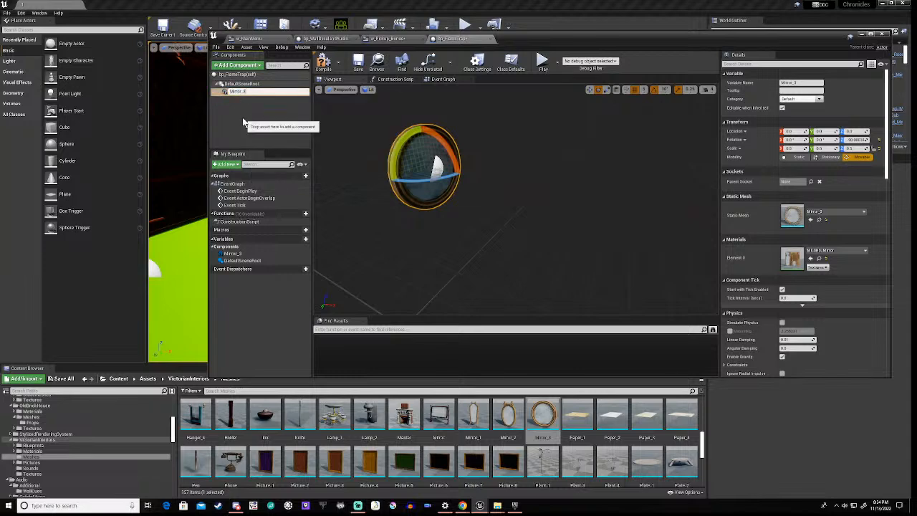
pyautogui.press('Return')
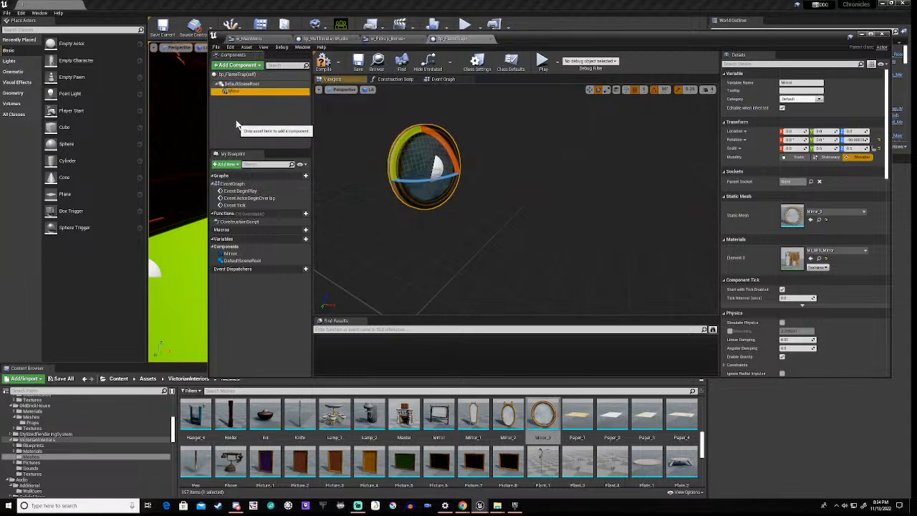
pyautogui.click(237, 124)
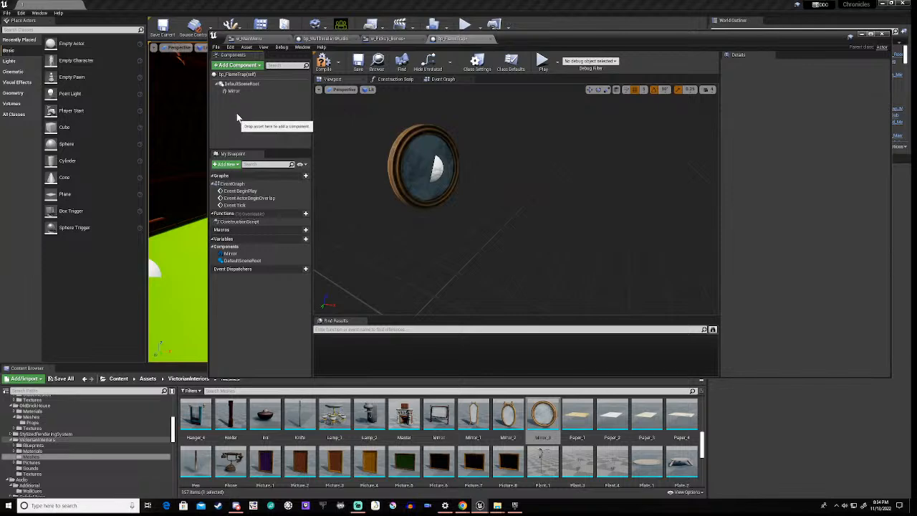
# Add a Niagara Particle System component to the blueprint and name it Flames.
pyautogui.click(236, 68)
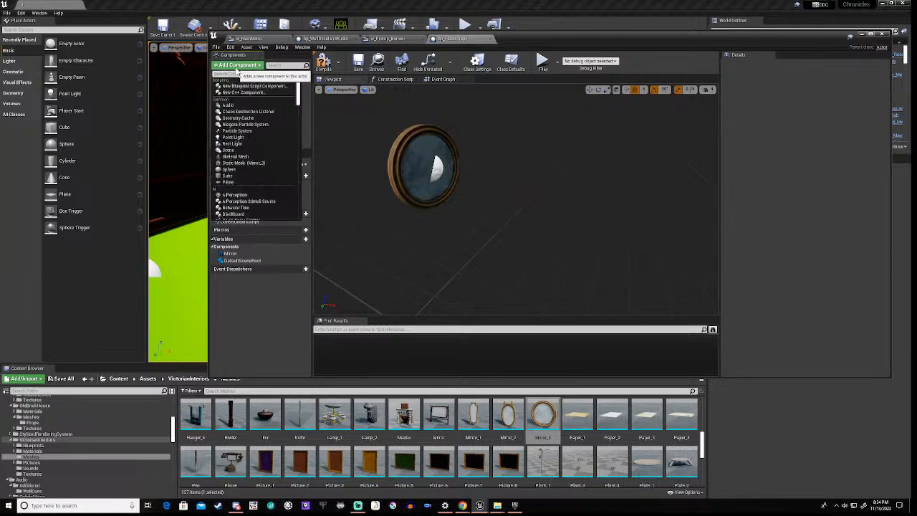
pyautogui.click(240, 126)
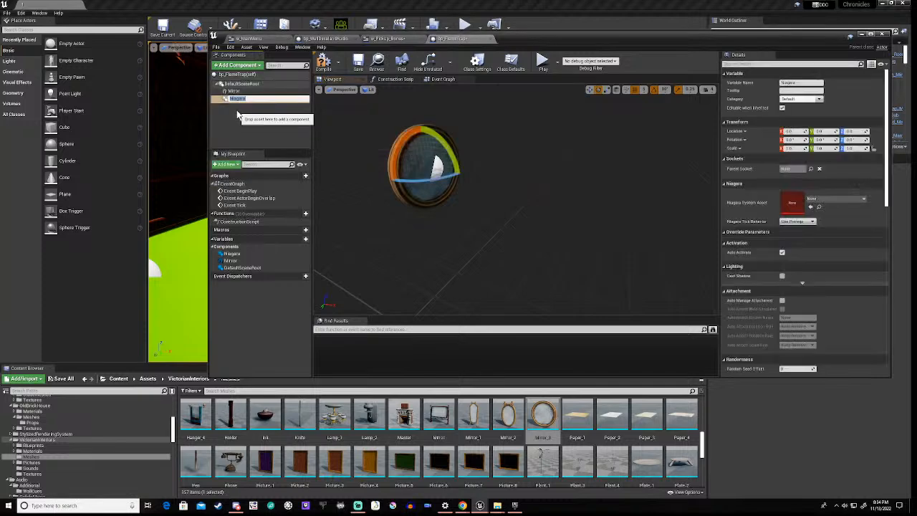
pyautogui.write('F')
pyautogui.press('Return')
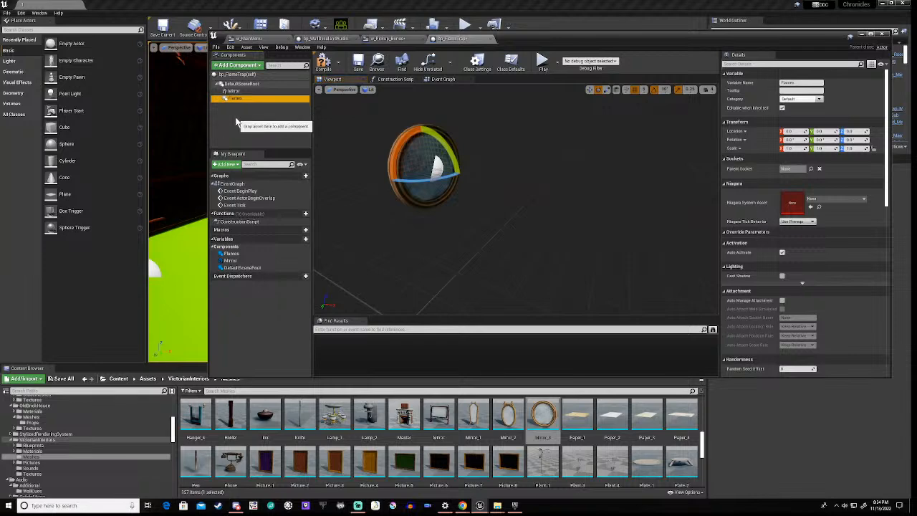
pyautogui.click(236, 123)
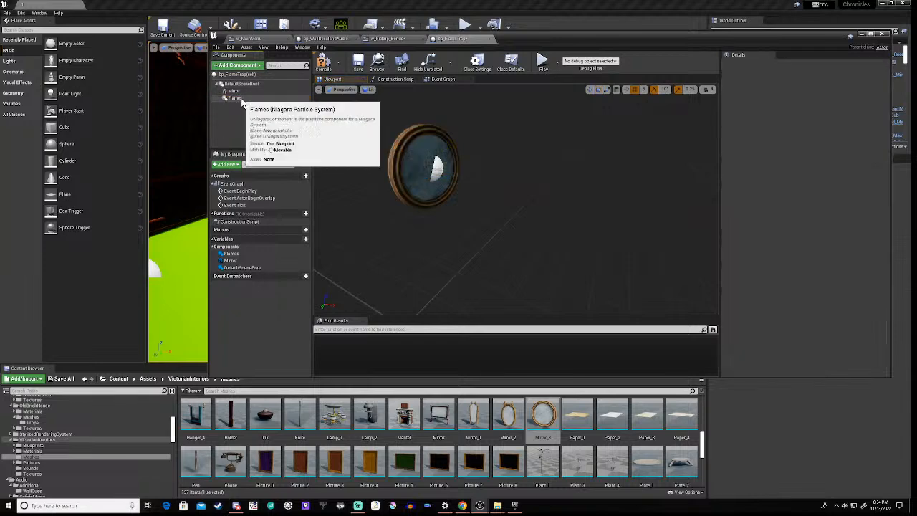
# Nest Flames under the Mirror component and assign it the NE_Flames_System_Rocket Niagara system.
pyautogui.moveTo(242, 102); pyautogui.dragTo(242, 93)
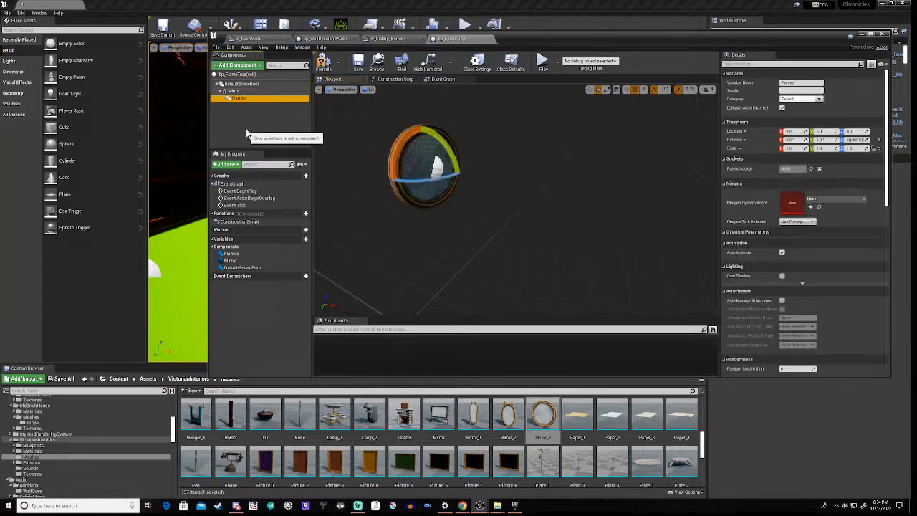
pyautogui.click(828, 201)
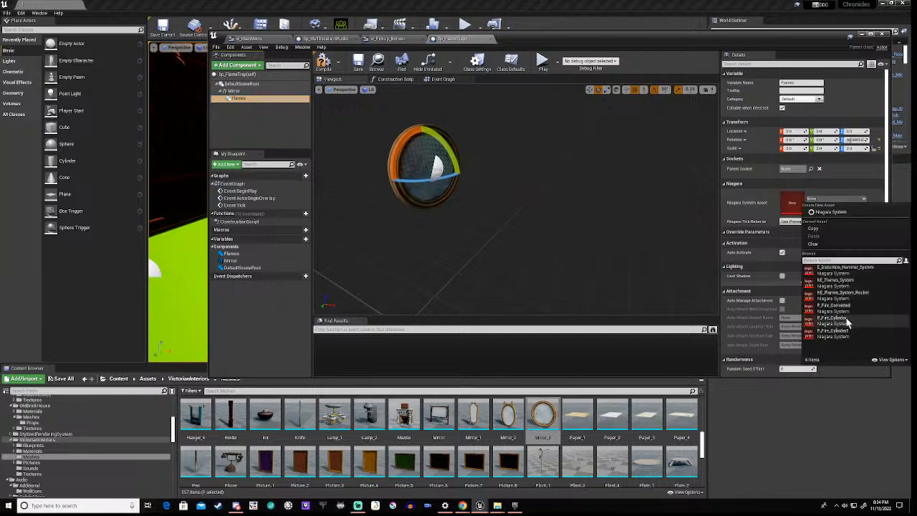
pyautogui.click(837, 296)
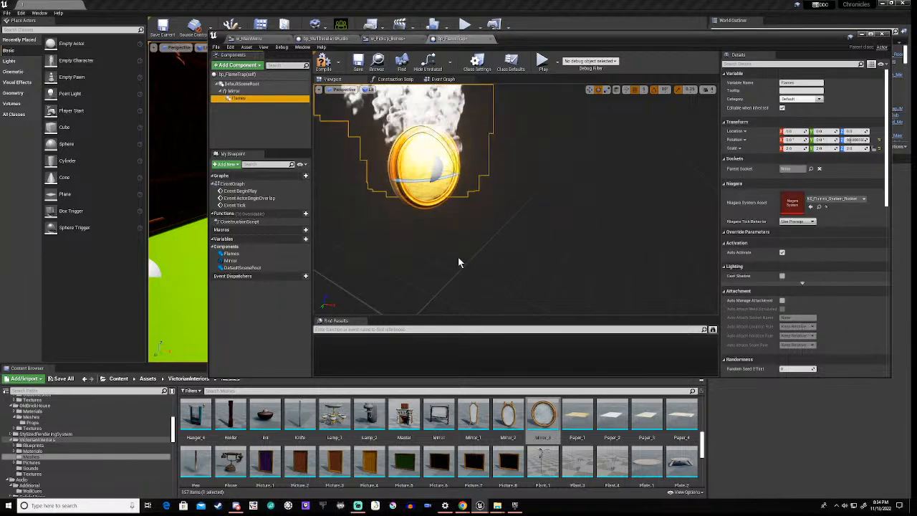
# Rotate the Flames component 90 degrees so the fire shoots horizontally, and compile the blueprint.
pyautogui.moveTo(460, 262); pyautogui.dragTo(429, 258, button='right')
pyautogui.scroll(4, 485, 184)
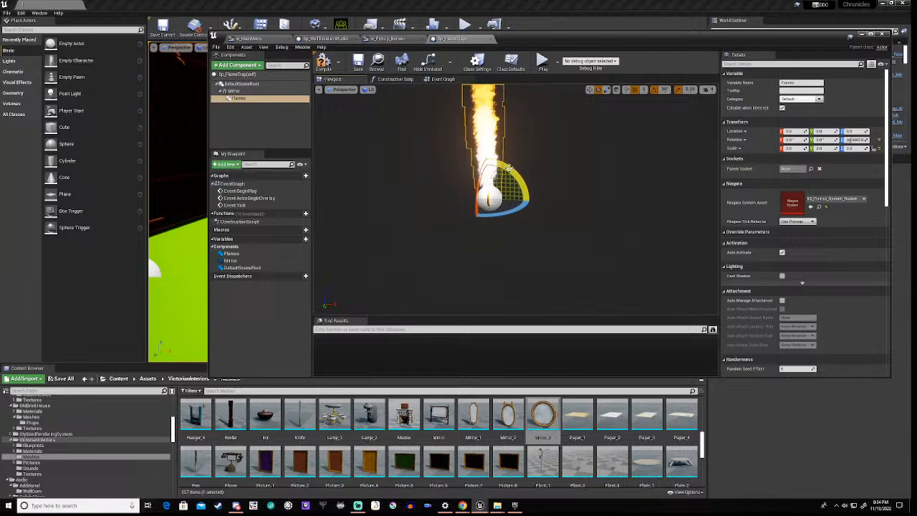
pyautogui.moveTo(508, 168); pyautogui.dragTo(494, 238)
pyautogui.moveTo(512, 172); pyautogui.dragTo(513, 170)
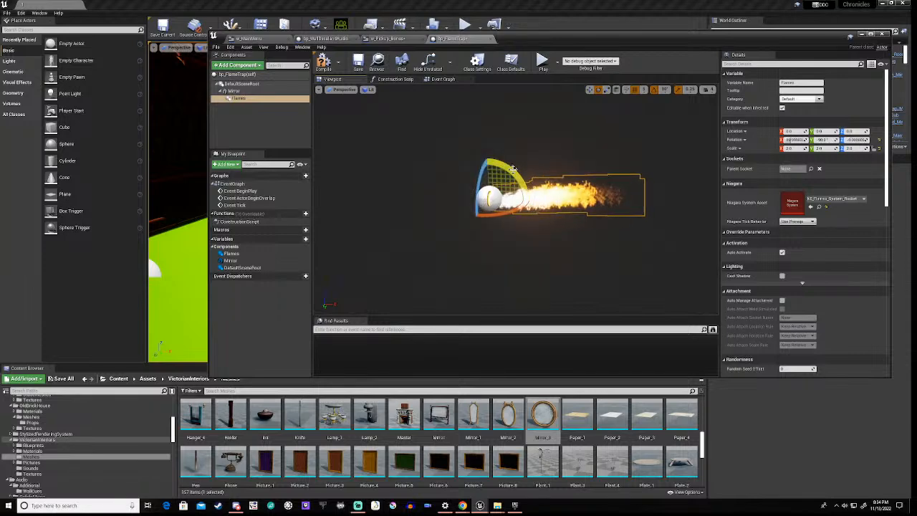
pyautogui.click(323, 63)
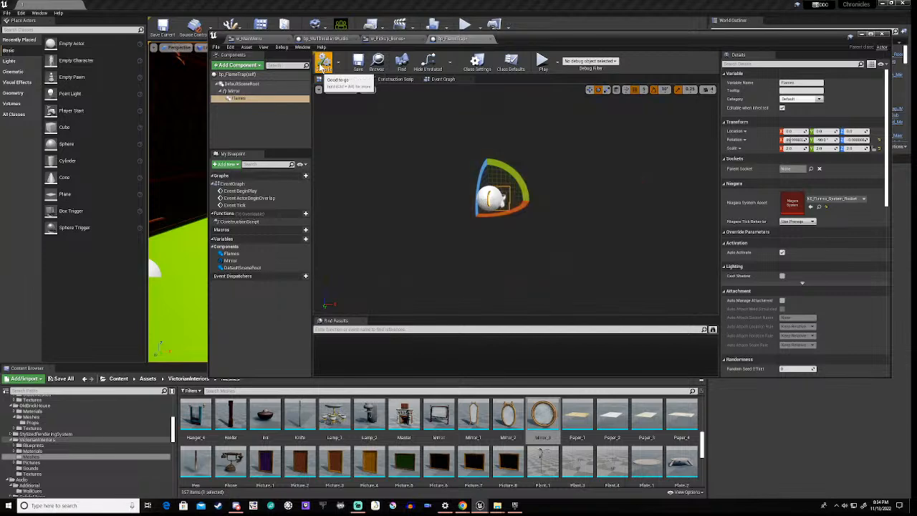
# Disable Auto Activate on the Flames component and compile the blueprint.
pyautogui.click(782, 253)
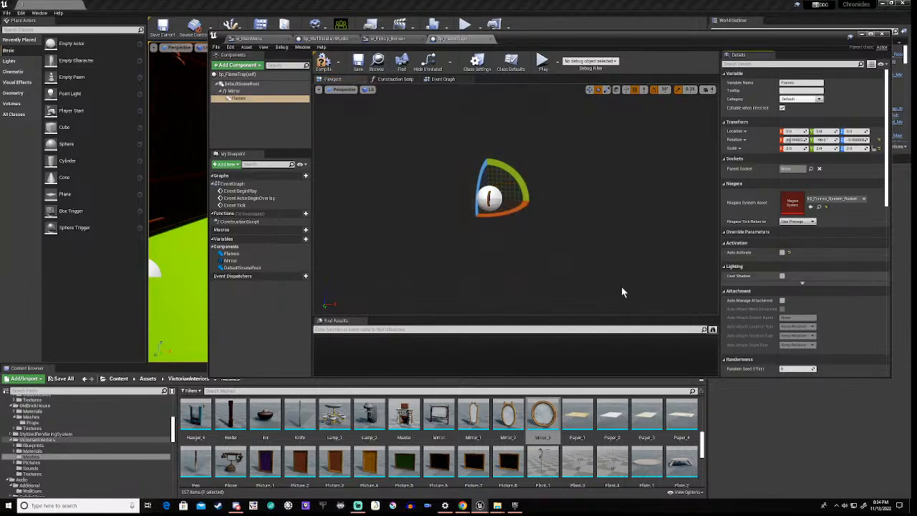
pyautogui.click(323, 63)
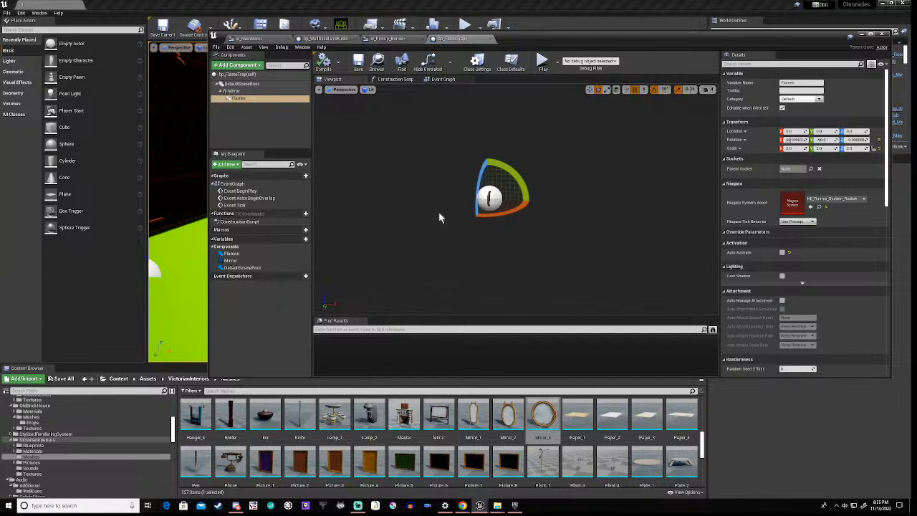
pyautogui.moveTo(451, 208)
pyautogui.mouseDown(button='right')
pyautogui.moveTo(468, 195)
pyautogui.moveTo(430, 198)
pyautogui.moveTo(460, 195)
pyautogui.mouseUp(button='right')
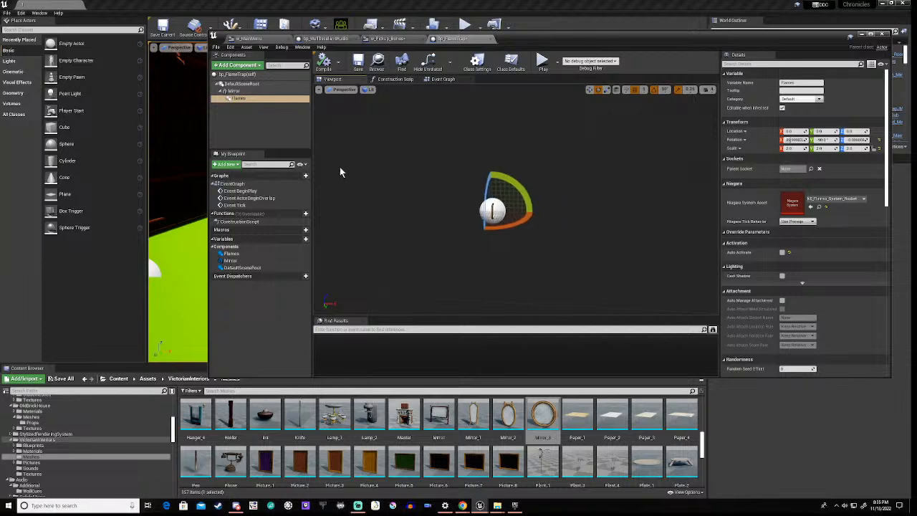
# Delete the default ActorBeginOverlap and Tick event nodes from the Event Graph, keeping Event BeginPlay.
pyautogui.click(443, 80)
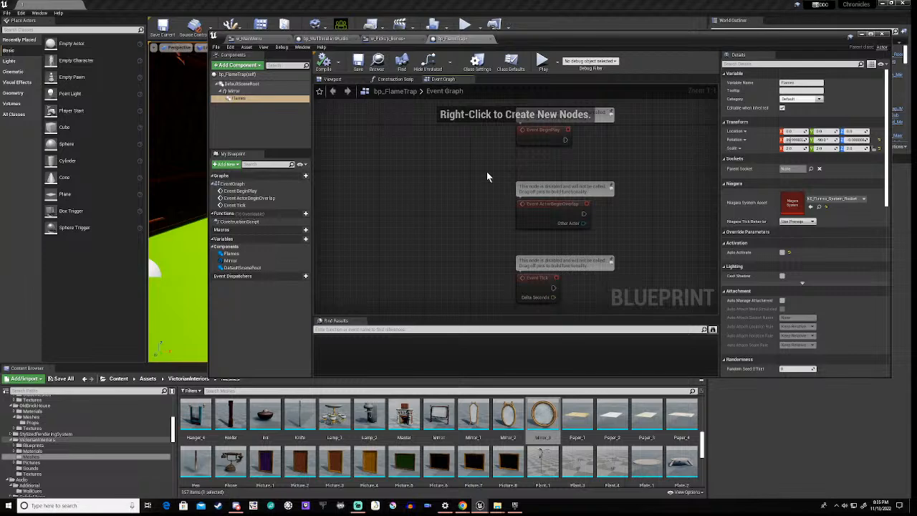
pyautogui.moveTo(480, 168); pyautogui.dragTo(600, 298)
pyautogui.press('Delete')
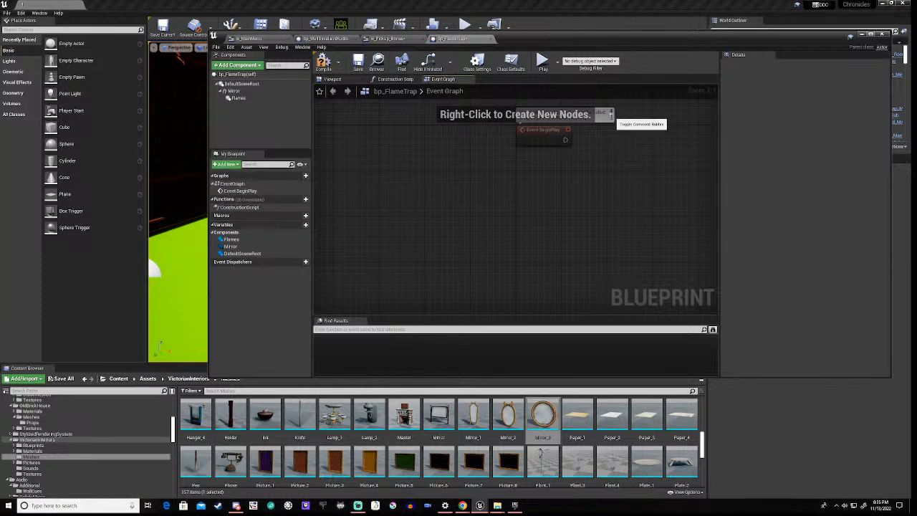
pyautogui.moveTo(601, 147); pyautogui.dragTo(509, 200, button='right')
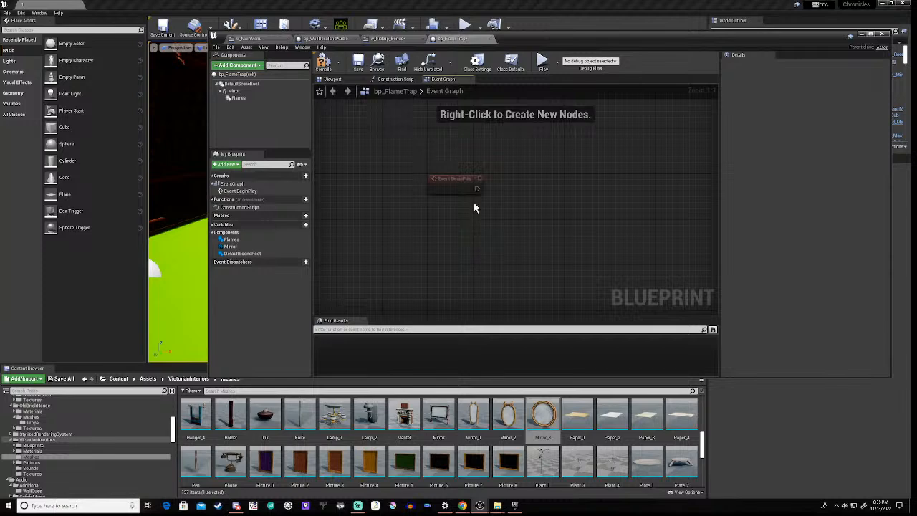
pyautogui.moveTo(476, 188); pyautogui.dragTo(574, 189)
pyautogui.moveTo(574, 189); pyautogui.dragTo(574, 189)
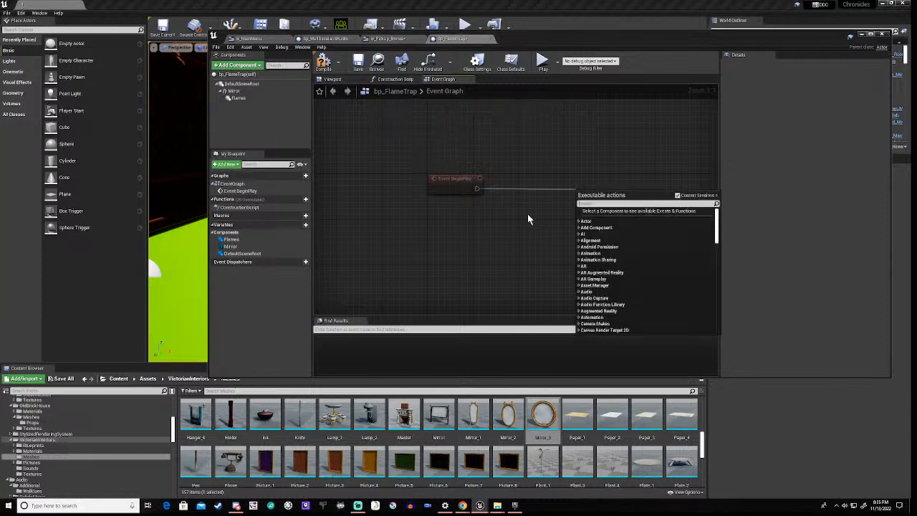
pyautogui.click(420, 287)
# Add a custom event named StartFlames to the Event Graph and align it below Event BeginPlay.
pyautogui.rightClick(420, 288)
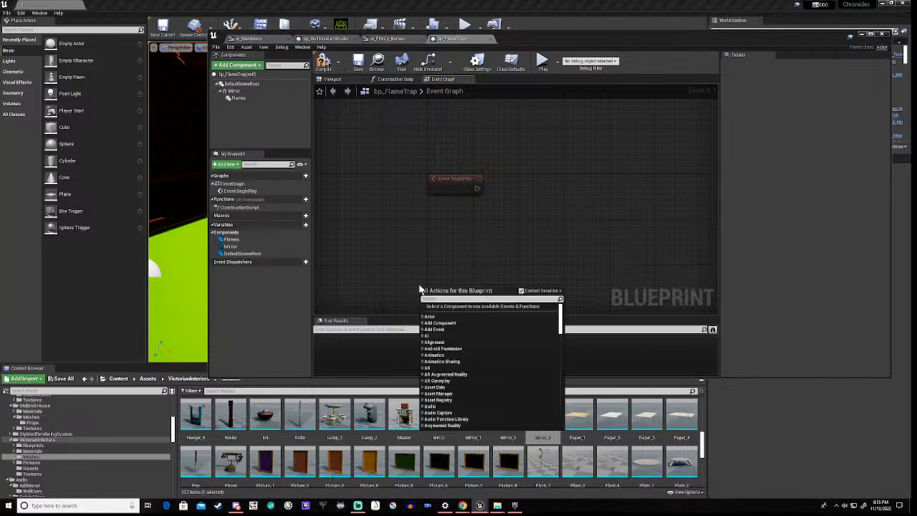
pyautogui.write('custom')
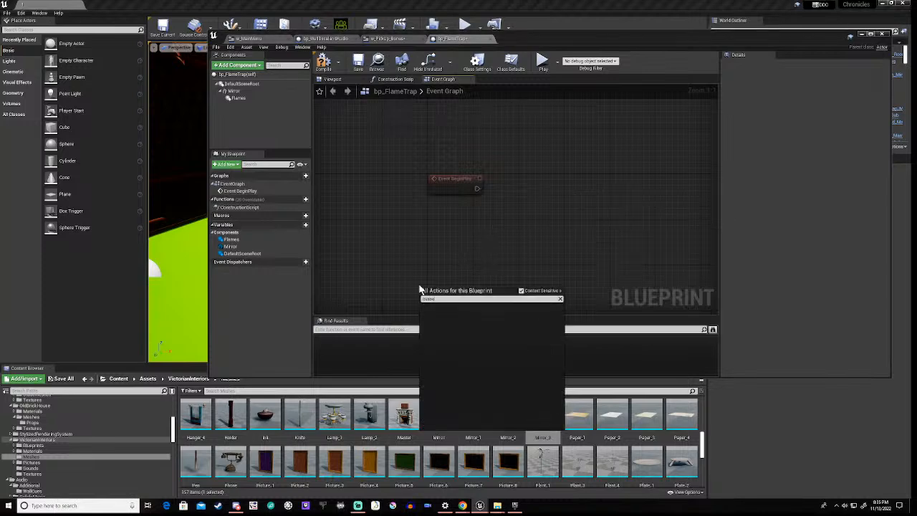
pyautogui.press('BackSpace')
pyautogui.press('BackSpace')
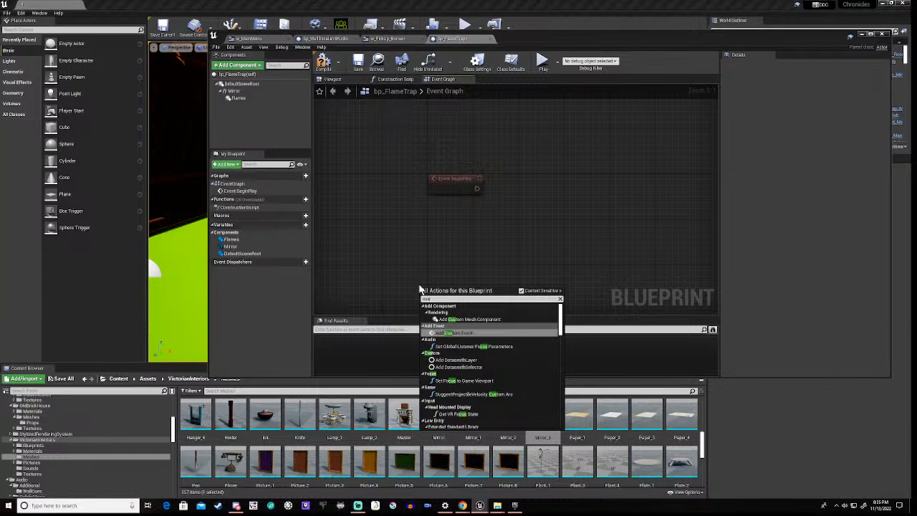
pyautogui.write('tom even')
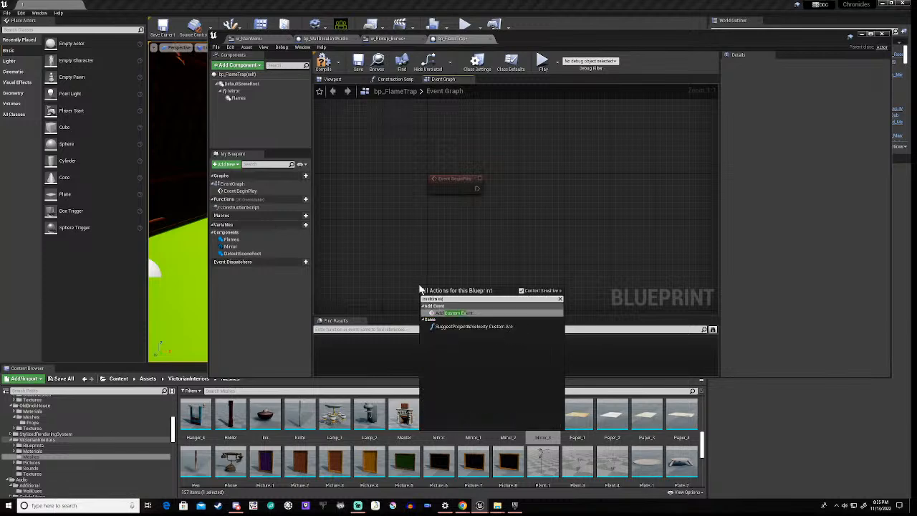
pyautogui.click(464, 313)
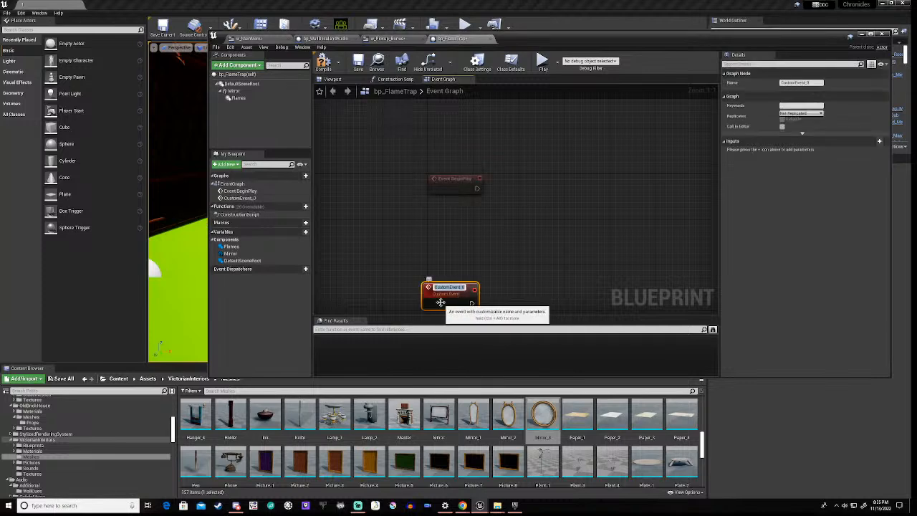
pyautogui.write('StartFlames')
pyautogui.press('Return')
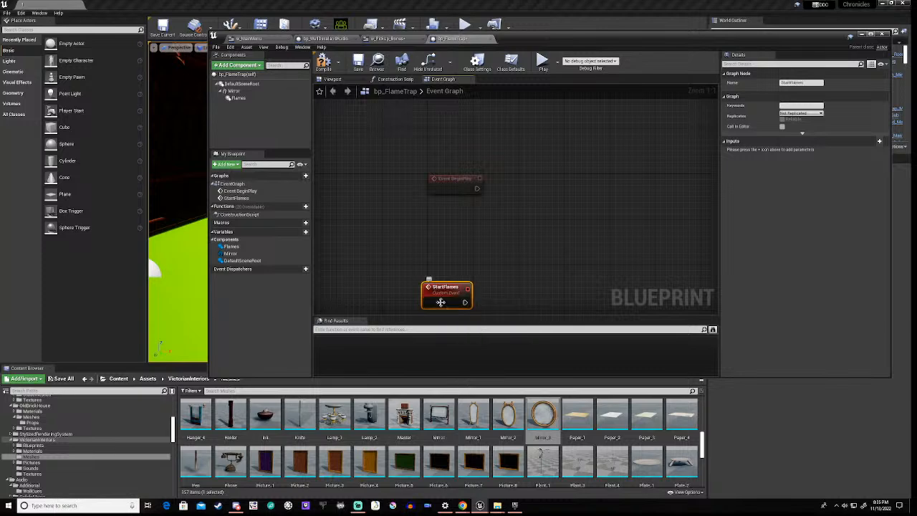
pyautogui.moveTo(448, 290); pyautogui.dragTo(454, 279)
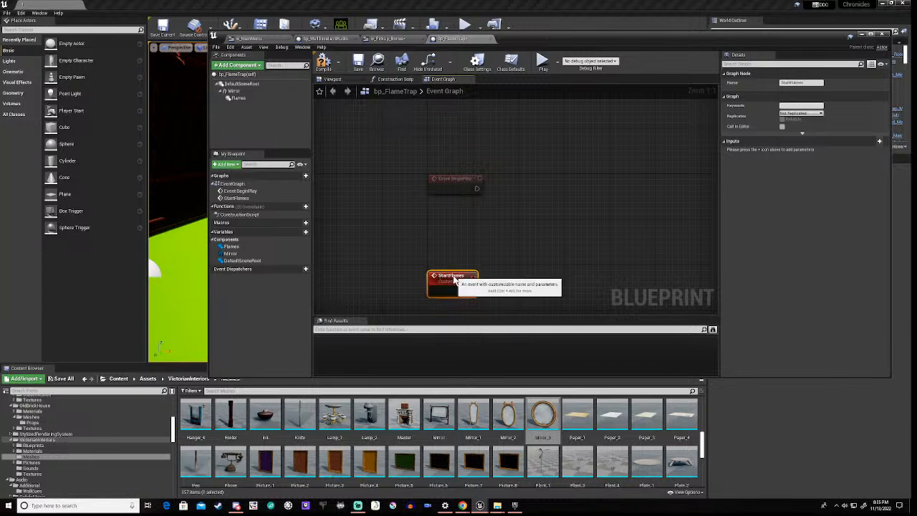
pyautogui.moveTo(529, 265); pyautogui.dragTo(502, 168, button='right')
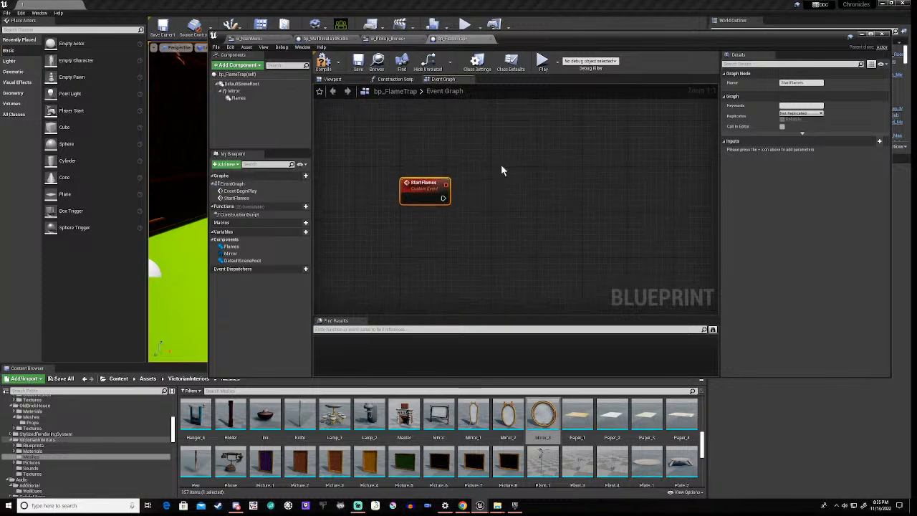
# Move the StartFlames event further down below Event BeginPlay to make room between the two chains.
pyautogui.moveTo(428, 186); pyautogui.dragTo(427, 225)
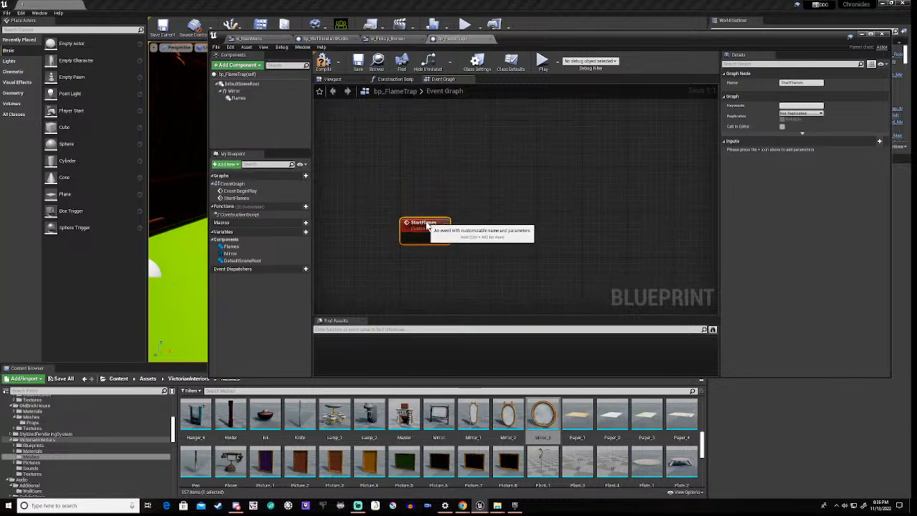
pyautogui.moveTo(506, 179); pyautogui.dragTo(449, 224, button='right')
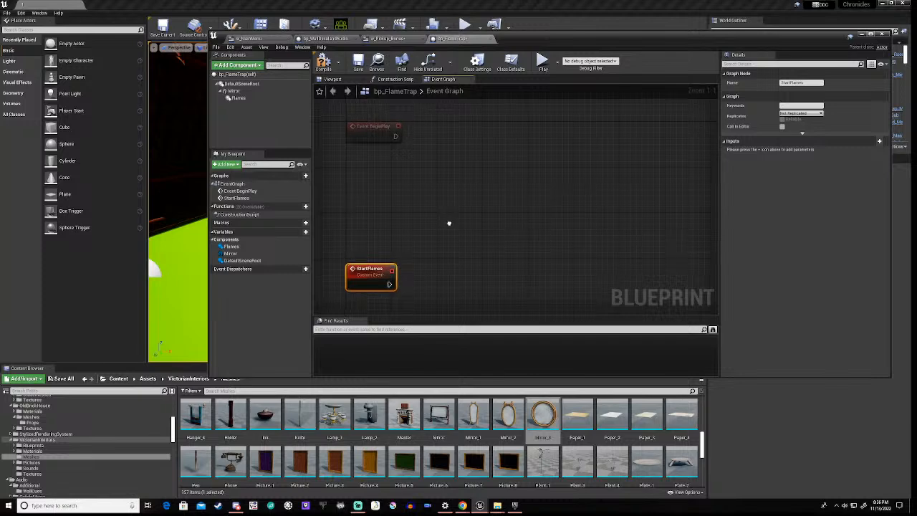
pyautogui.moveTo(386, 240); pyautogui.dragTo(402, 229, button='right')
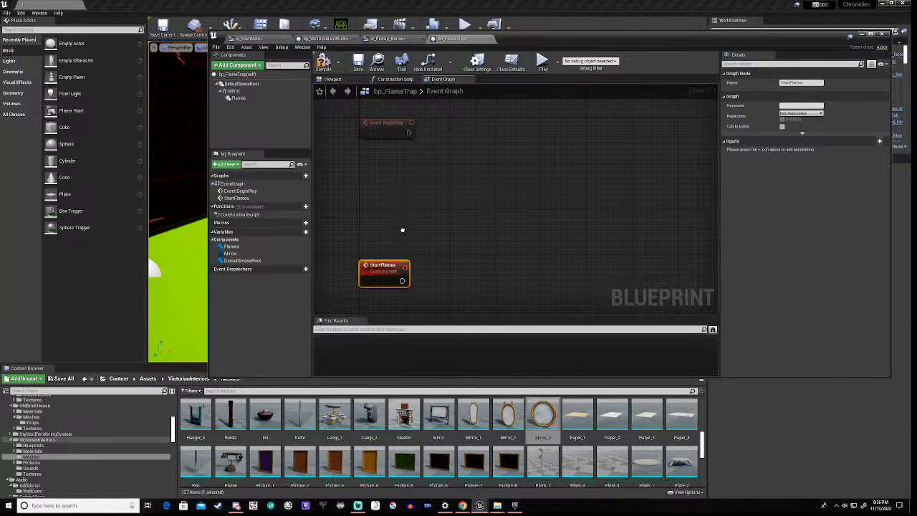
pyautogui.moveTo(402, 230); pyautogui.dragTo(422, 227, button='right')
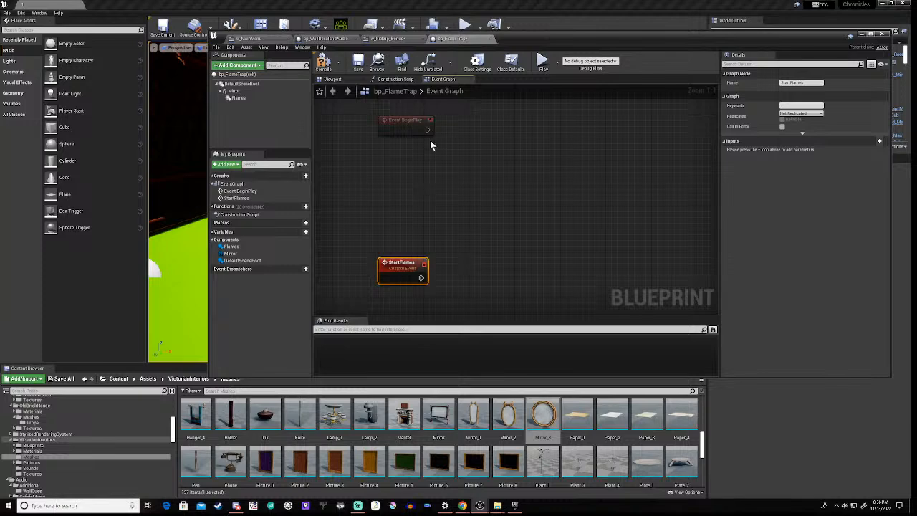
# Add a Start Flames call driven by Event BeginPlay and align it in line with the event.
pyautogui.moveTo(427, 130); pyautogui.dragTo(499, 128)
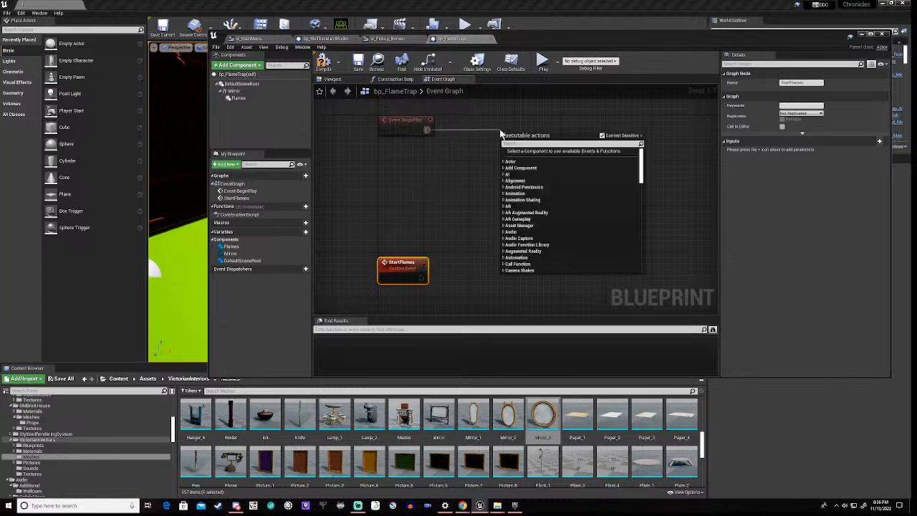
pyautogui.write('start')
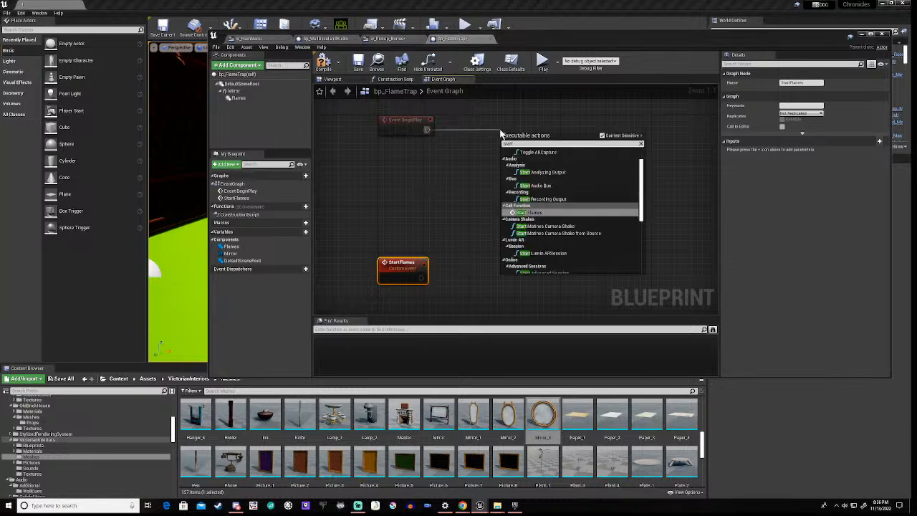
pyautogui.write(' fl')
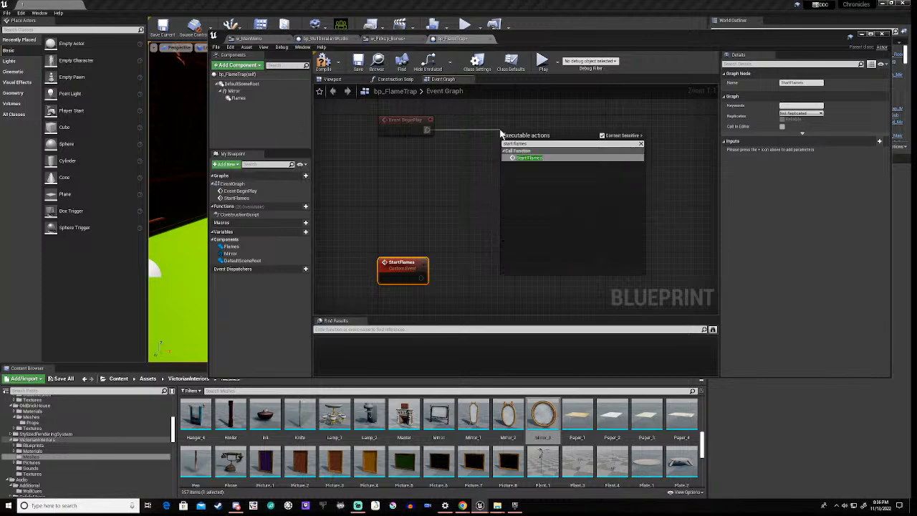
pyautogui.write('ames')
pyautogui.click(527, 157)
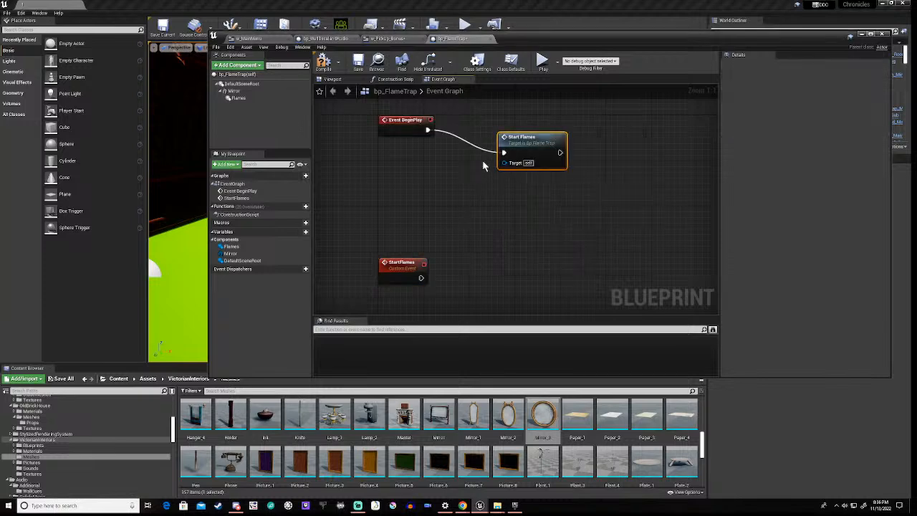
pyautogui.moveTo(528, 142); pyautogui.dragTo(531, 123)
# Add a Delay node in line with the StartFlames event, leaving space between them for another node.
pyautogui.moveTo(484, 208); pyautogui.dragTo(561, 185, button='right')
pyautogui.rightClick(539, 289)
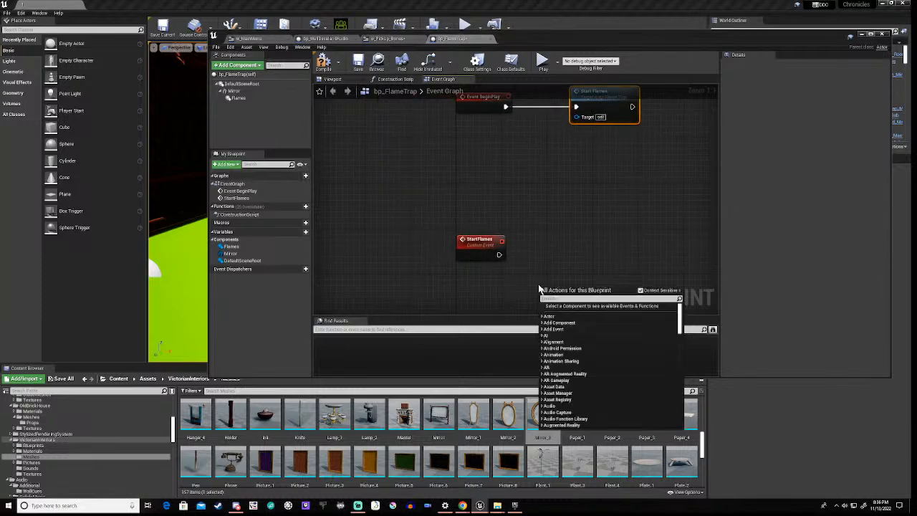
pyautogui.write('d')
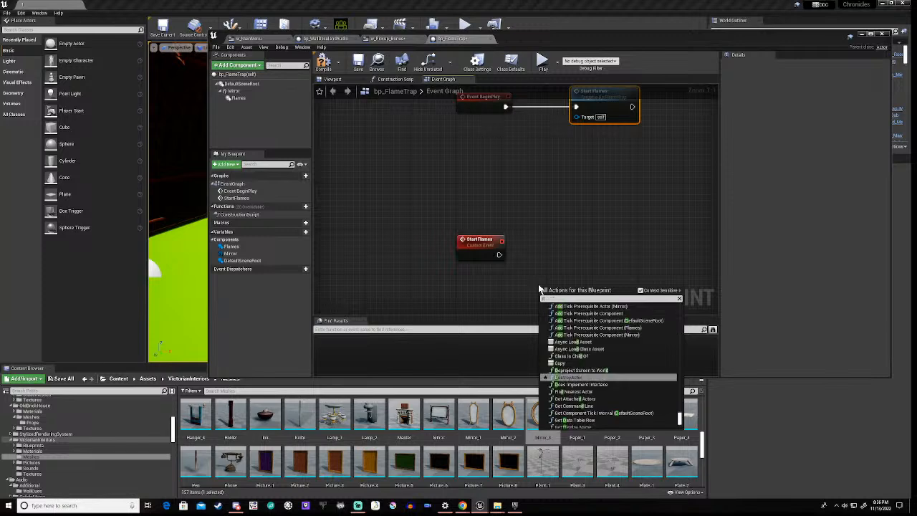
pyautogui.press('BackSpace')
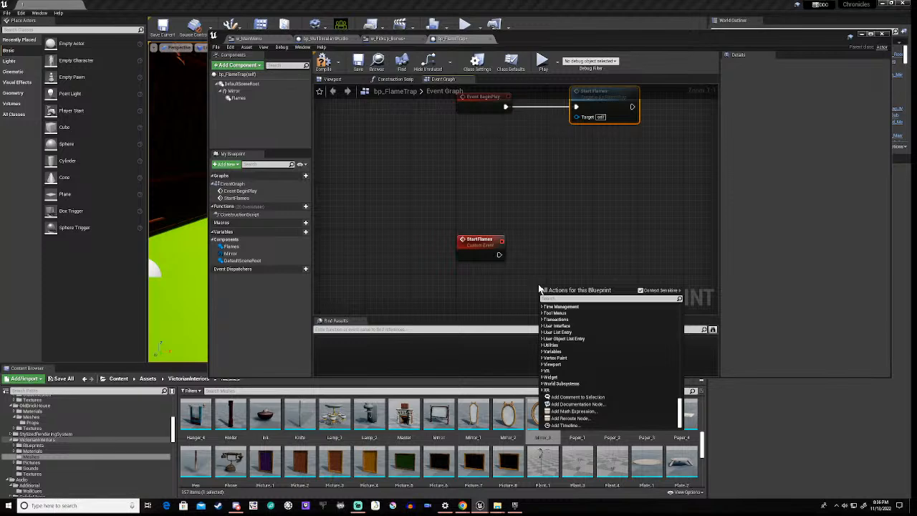
pyautogui.write('delay')
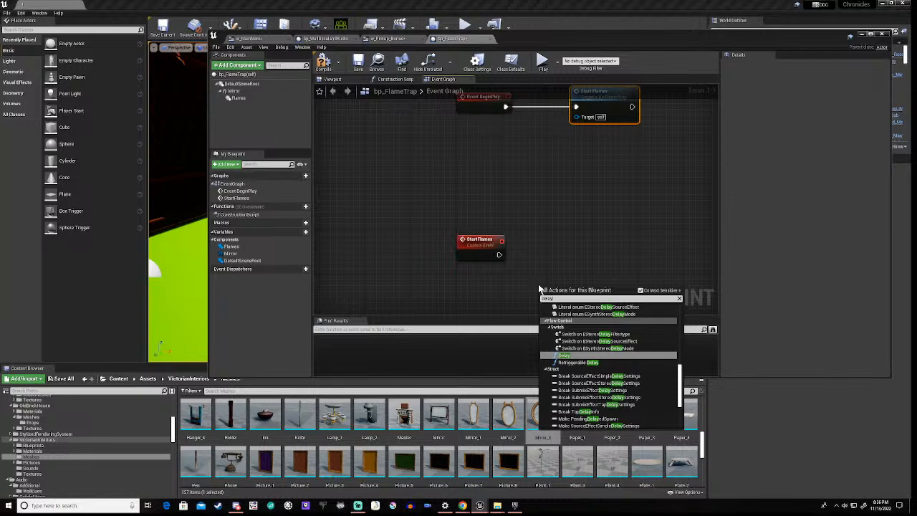
pyautogui.click(580, 356)
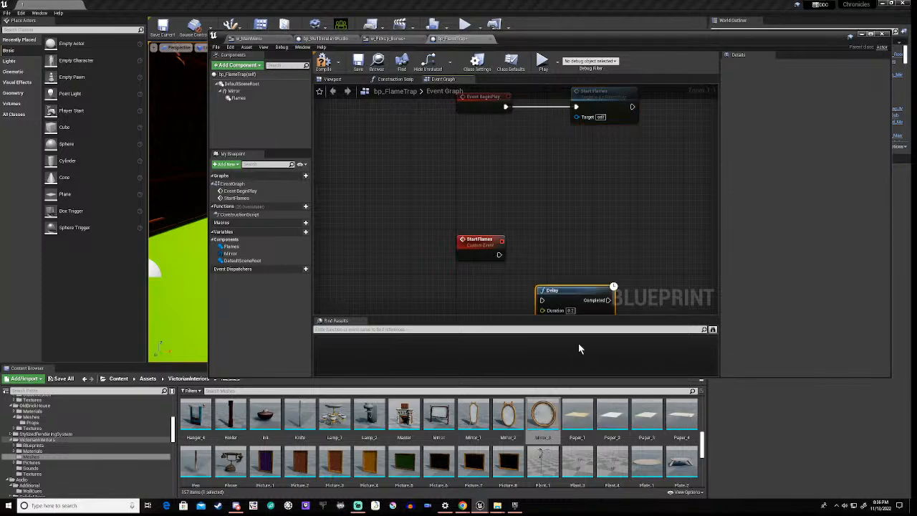
pyautogui.moveTo(586, 293); pyautogui.dragTo(609, 249)
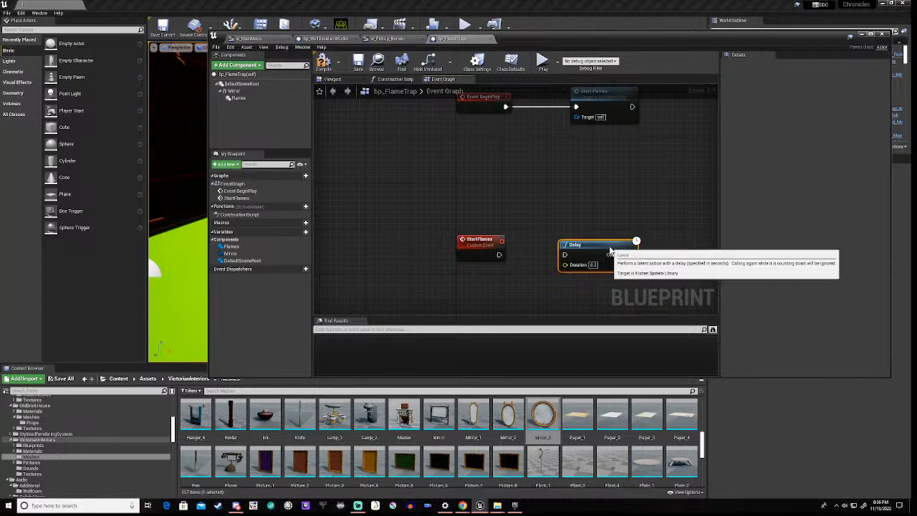
pyautogui.moveTo(586, 245); pyautogui.dragTo(491, 253, button='right')
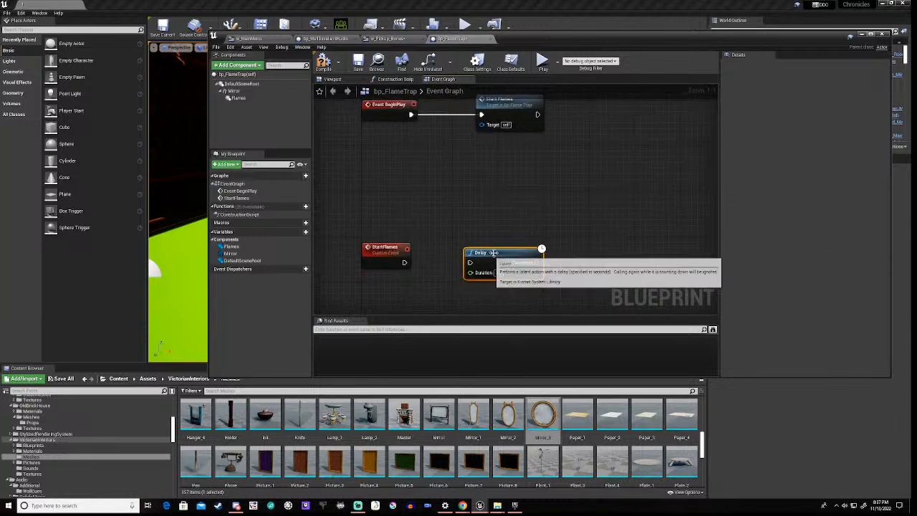
pyautogui.moveTo(492, 253); pyautogui.dragTo(569, 253)
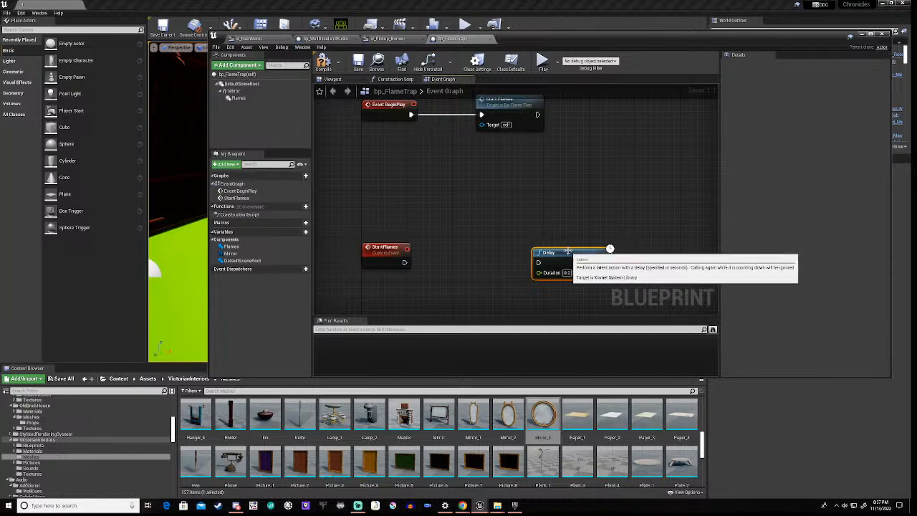
# Add a Flames component reference with an Activate node on it, and run Activate from the StartFlames event.
pyautogui.moveTo(472, 269); pyautogui.dragTo(506, 247, button='right')
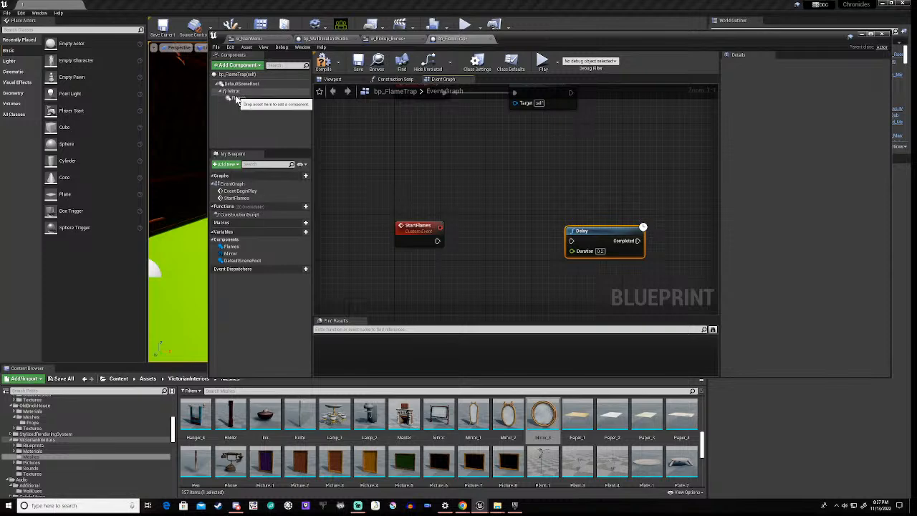
pyautogui.moveTo(237, 99); pyautogui.dragTo(386, 154)
pyautogui.moveTo(442, 269); pyautogui.dragTo(511, 247)
pyautogui.write('activate')
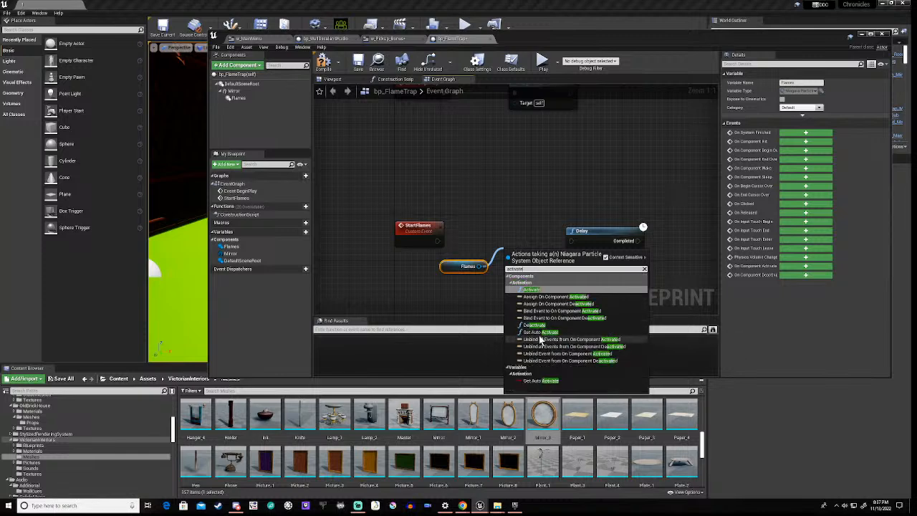
pyautogui.click(533, 288)
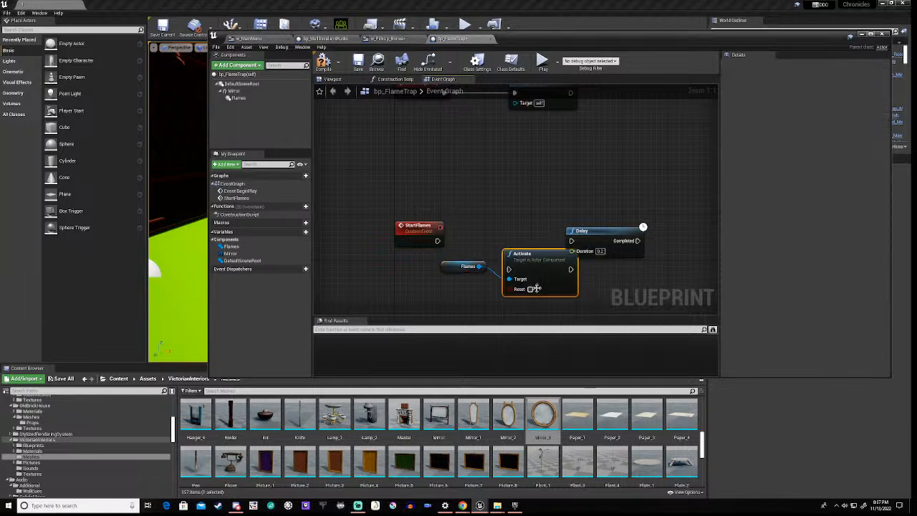
pyautogui.moveTo(437, 240); pyautogui.dragTo(509, 268)
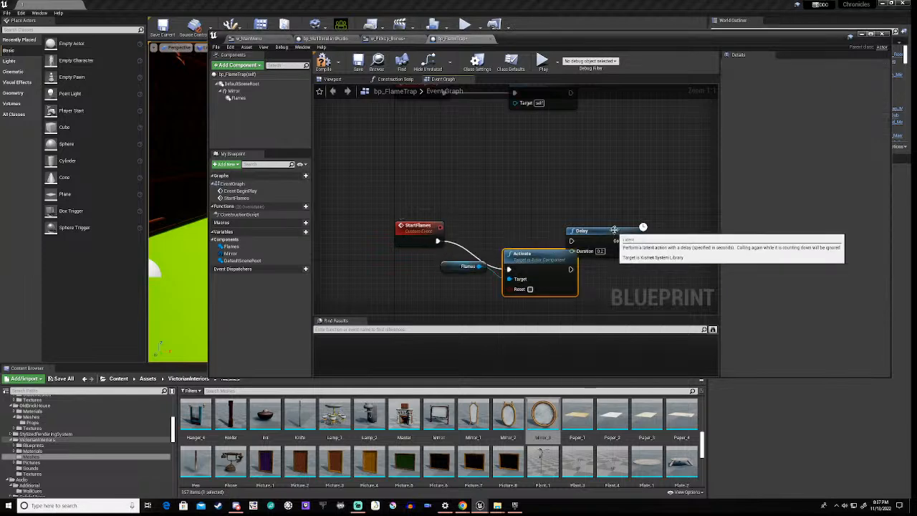
# Connect Activate to the Delay node and arrange the StartFlames chain in a row, with the Flames reference tucked under Activate.
pyautogui.moveTo(614, 229); pyautogui.dragTo(698, 230)
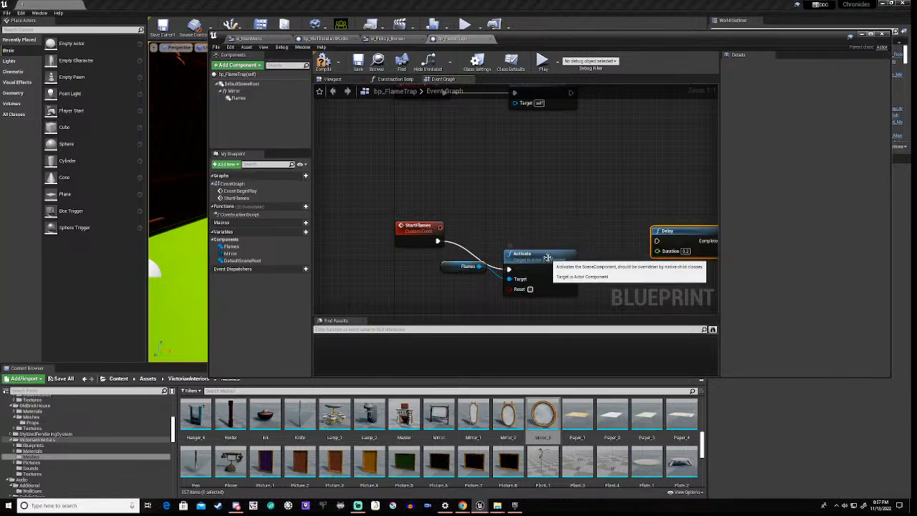
pyautogui.moveTo(553, 276); pyautogui.dragTo(568, 247)
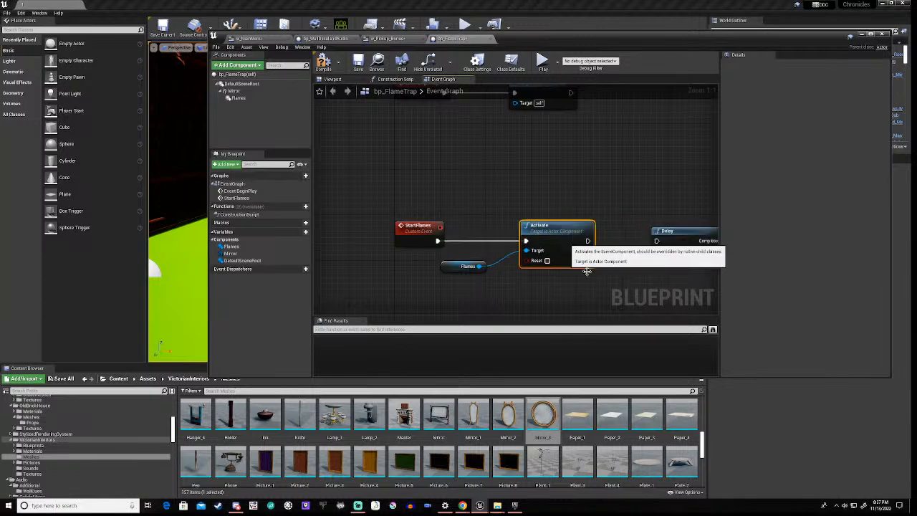
pyautogui.moveTo(599, 282); pyautogui.dragTo(458, 280, button='right')
pyautogui.moveTo(442, 240); pyautogui.dragTo(515, 239)
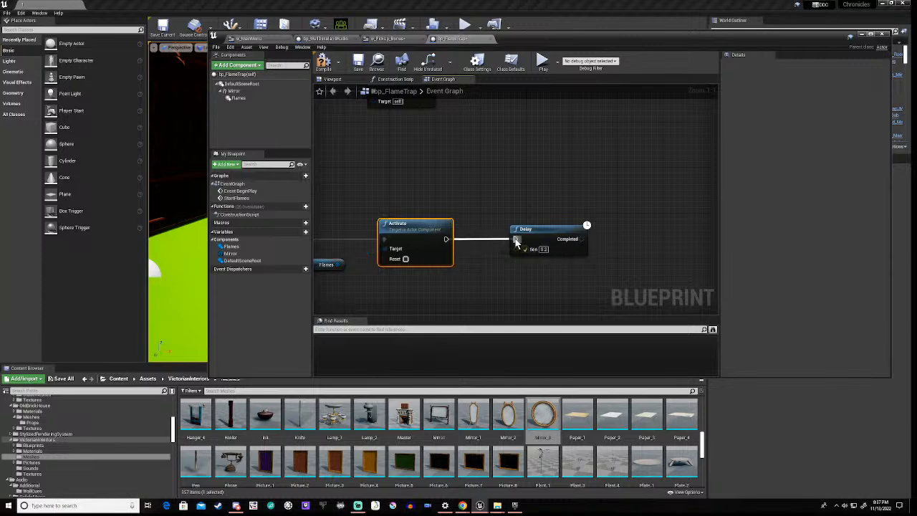
pyautogui.moveTo(480, 283); pyautogui.dragTo(532, 235, button='right')
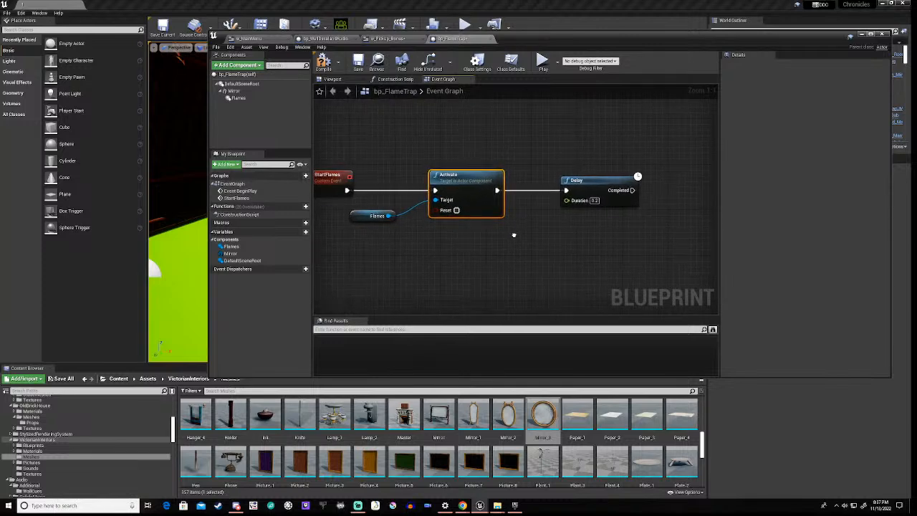
pyautogui.moveTo(354, 216); pyautogui.dragTo(430, 221)
# Add a Random Float in Range node below the Delay node.
pyautogui.moveTo(548, 228); pyautogui.dragTo(443, 244, button='right')
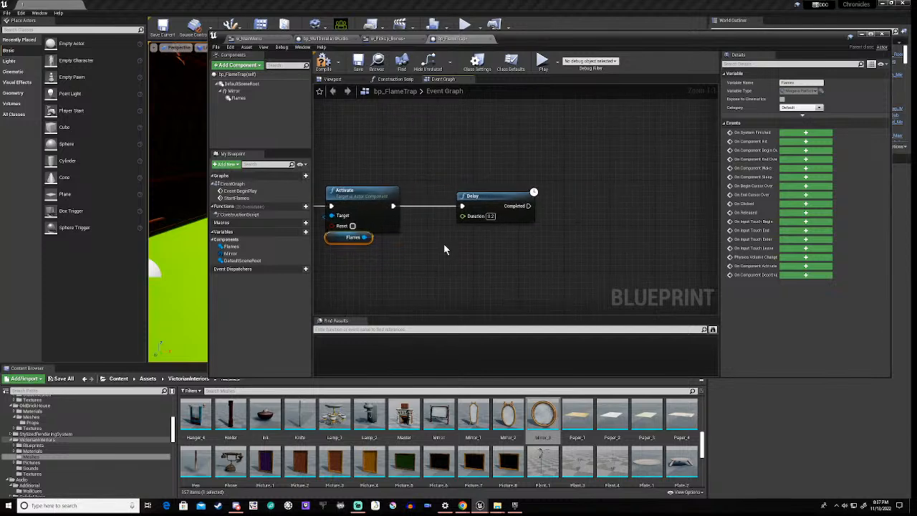
pyautogui.rightClick(426, 261)
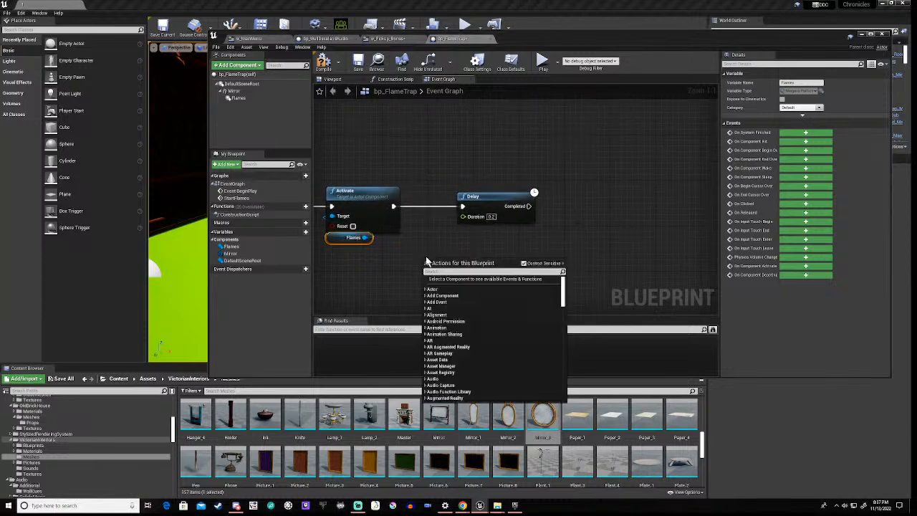
pyautogui.write('float in ra')
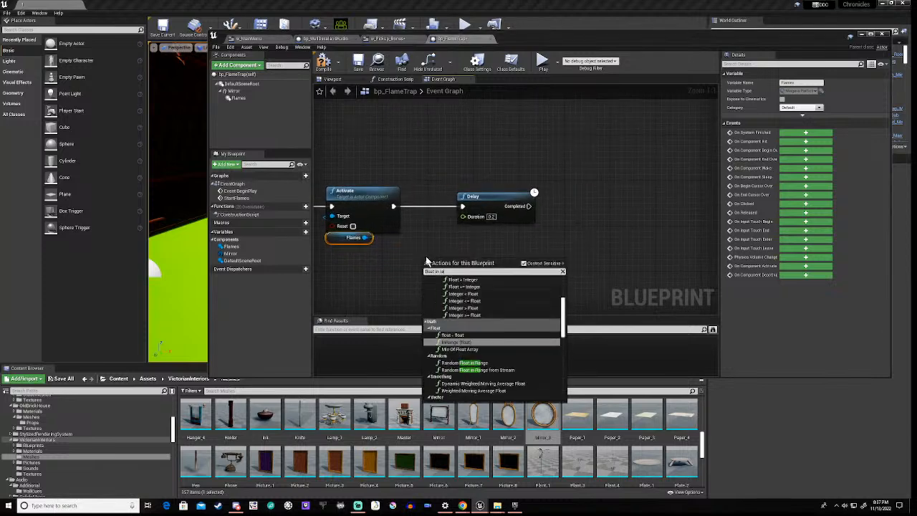
pyautogui.write('nge')
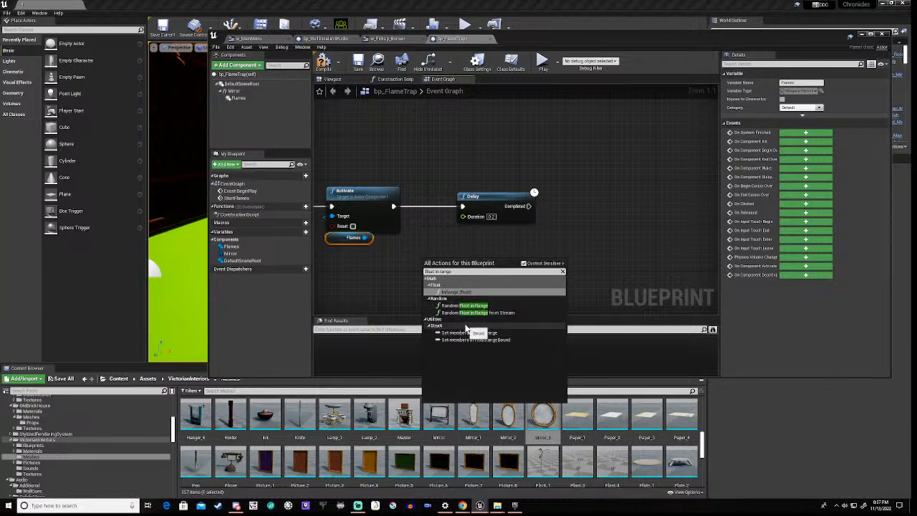
pyautogui.click(467, 307)
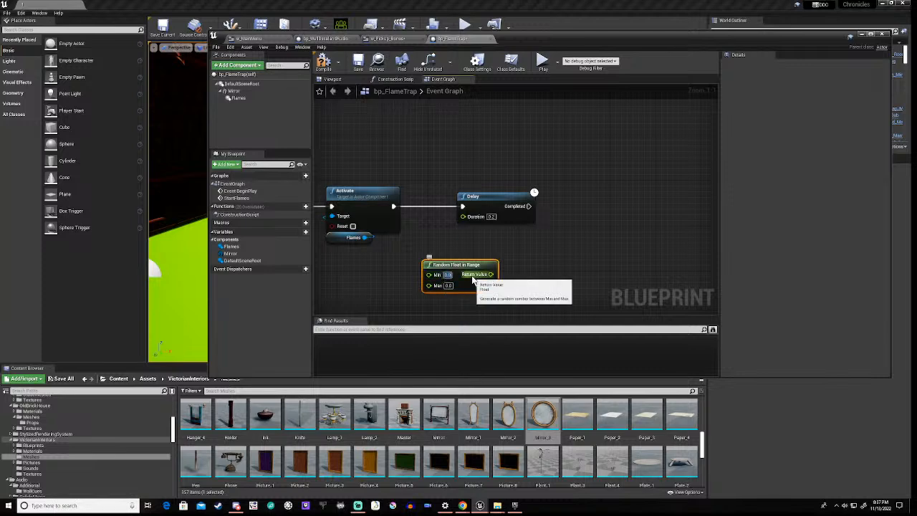
# Set the random float range to Min 3.0 and Max 5.0, feed it into the Delay's Duration, and tuck it under the Delay.
pyautogui.write('3')
pyautogui.press('Tab')
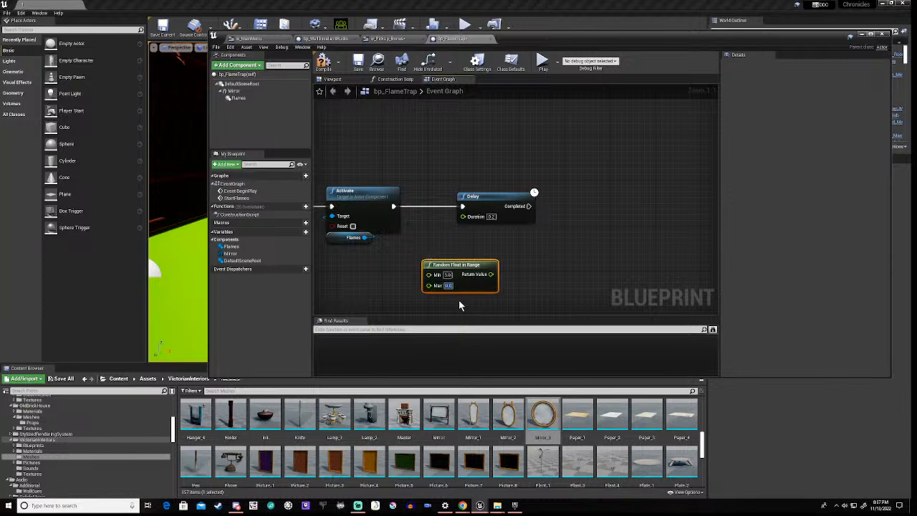
pyautogui.write('8')
pyautogui.press('Return')
pyautogui.click(459, 305)
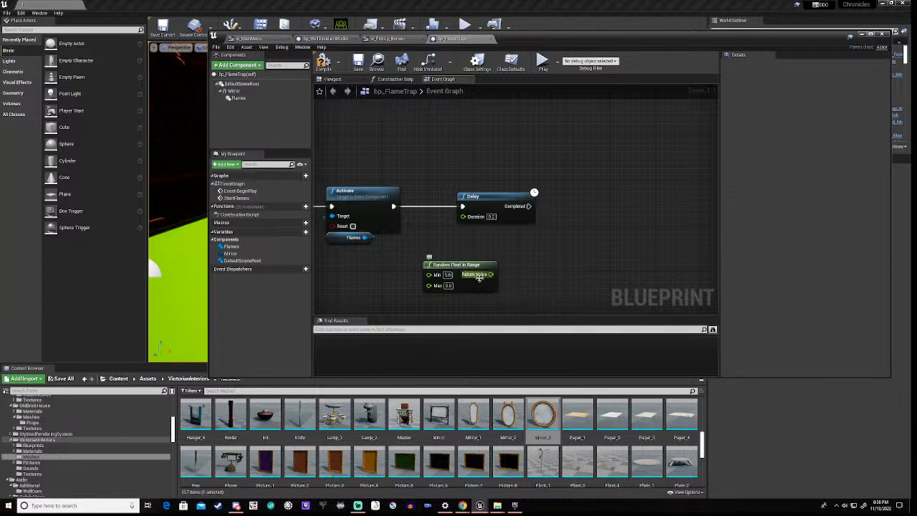
pyautogui.moveTo(474, 274); pyautogui.dragTo(462, 216)
pyautogui.moveTo(452, 266); pyautogui.dragTo(487, 231)
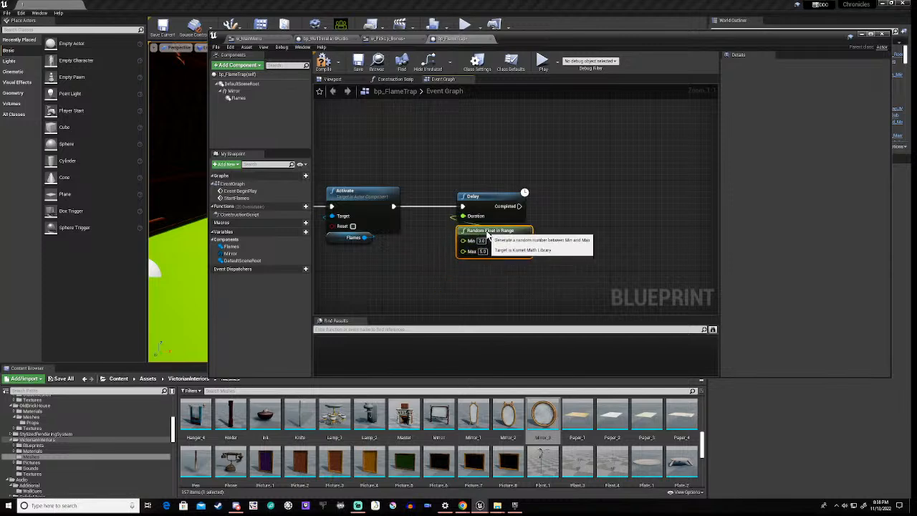
# Add a custom event named StopFlames below the StartFlames chain and line it up under the StartFlames event.
pyautogui.moveTo(392, 280); pyautogui.dragTo(596, 242, button='right')
pyautogui.scroll(-2, 547, 247)
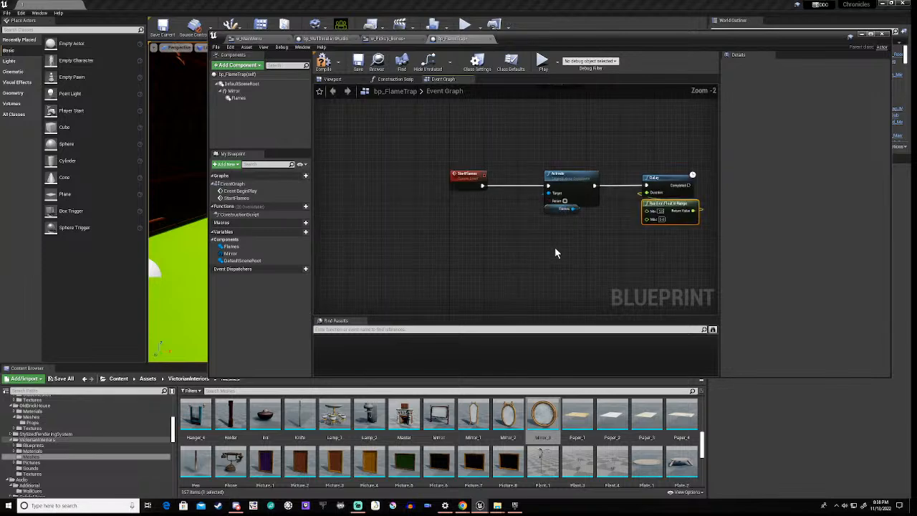
pyautogui.rightClick(486, 284)
pyautogui.write('custom')
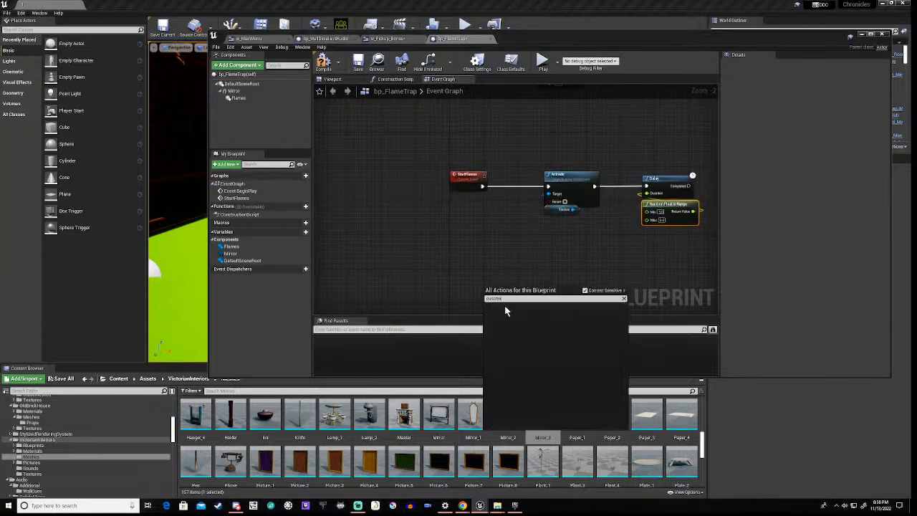
pyautogui.click(515, 330)
pyautogui.write('S')
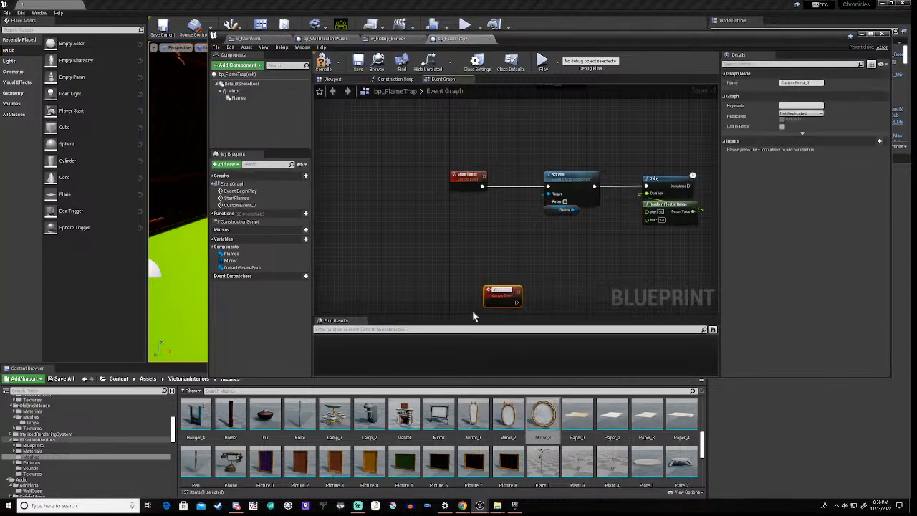
pyautogui.write('topFlames')
pyautogui.press('Return')
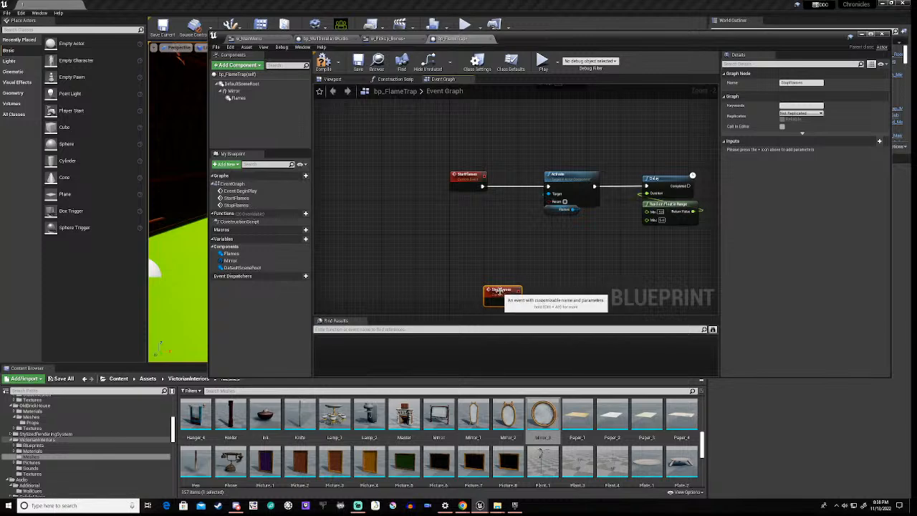
pyautogui.moveTo(493, 301); pyautogui.dragTo(462, 299)
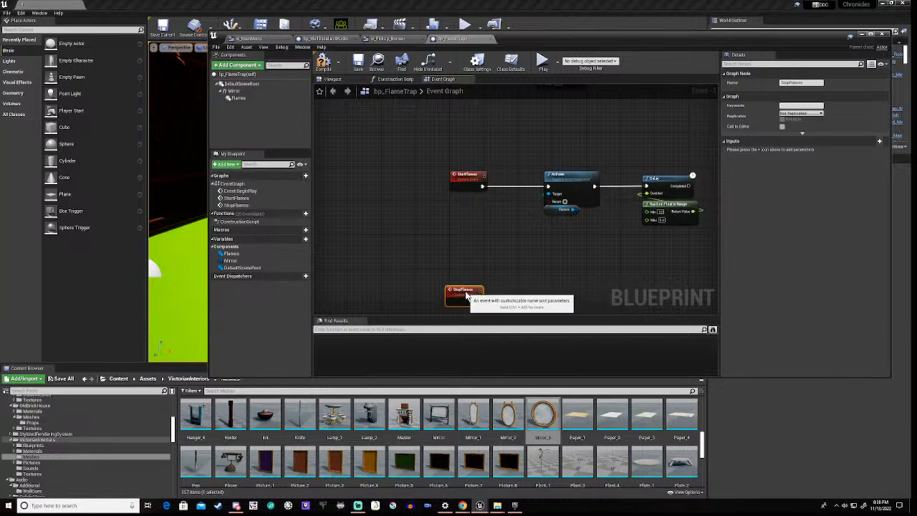
pyautogui.moveTo(467, 291); pyautogui.dragTo(463, 292)
# Call Stop Flames from the Delay's Completed output and line the call up with the StartFlames chain.
pyautogui.moveTo(667, 245); pyautogui.dragTo(513, 281, button='right')
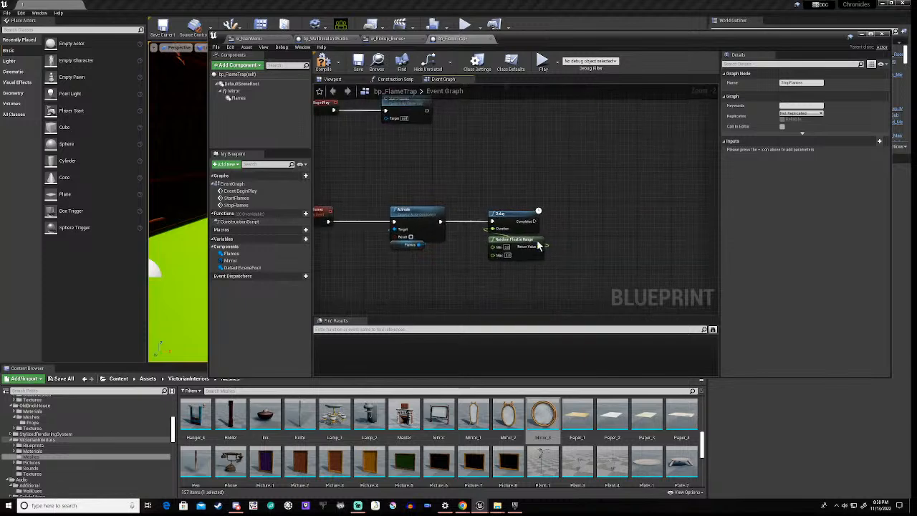
pyautogui.moveTo(535, 222); pyautogui.dragTo(582, 225)
pyautogui.write('stop')
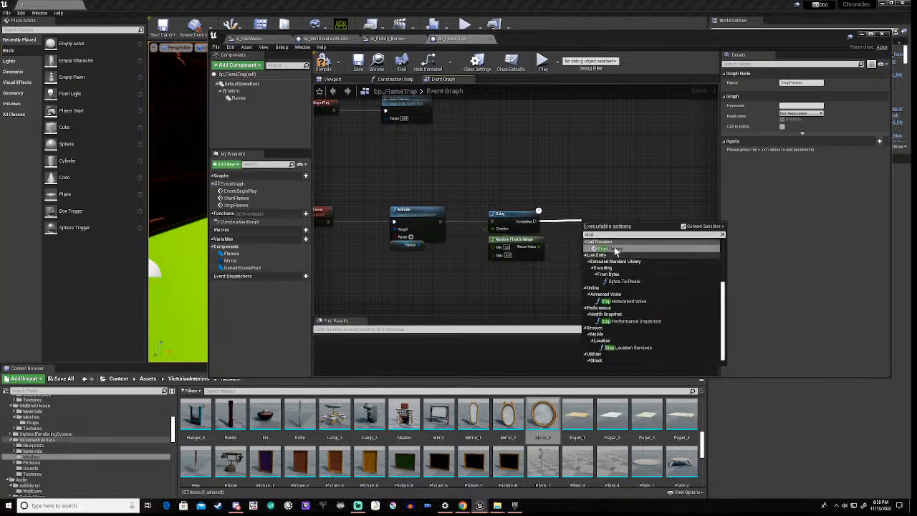
pyautogui.click(608, 248)
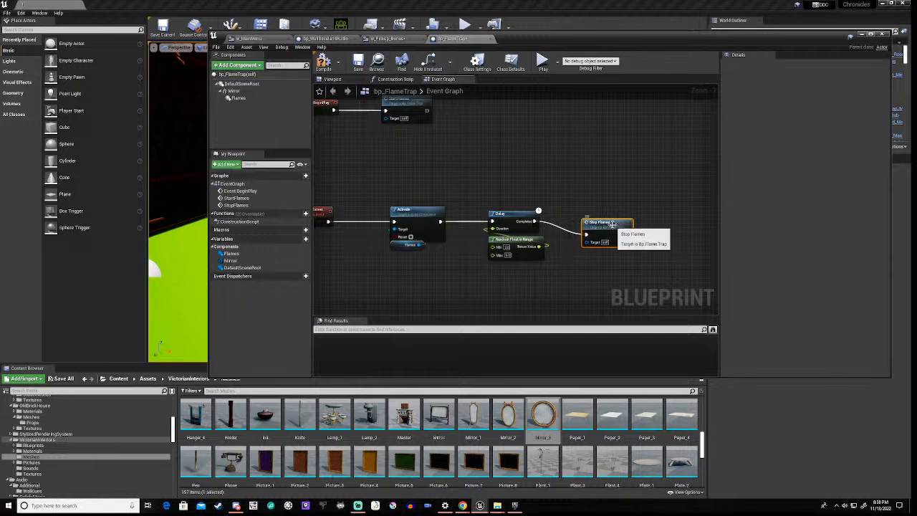
pyautogui.moveTo(617, 224); pyautogui.dragTo(630, 211)
# Add a Flames reference with a Deactivate node on it, run Deactivate from StopFlames, and tuck the reference under the node.
pyautogui.moveTo(429, 307); pyautogui.dragTo(525, 241, button='right')
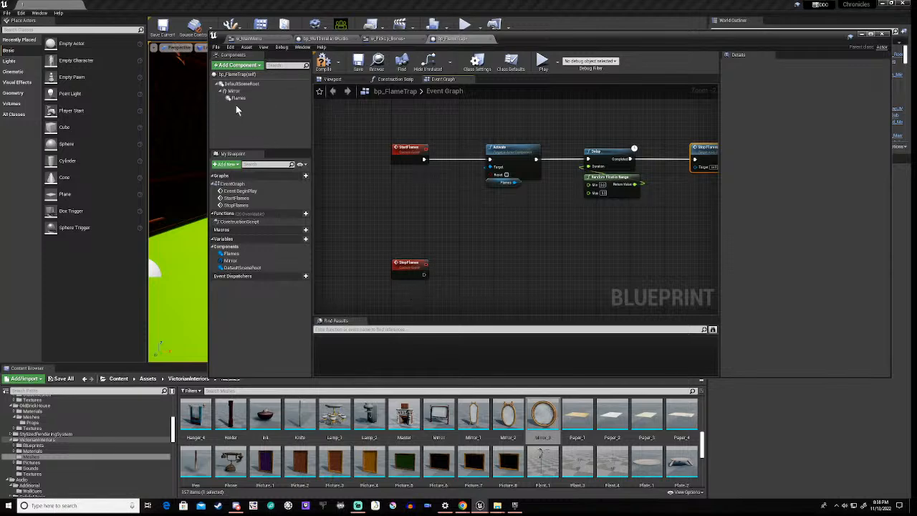
pyautogui.moveTo(238, 99); pyautogui.dragTo(481, 300)
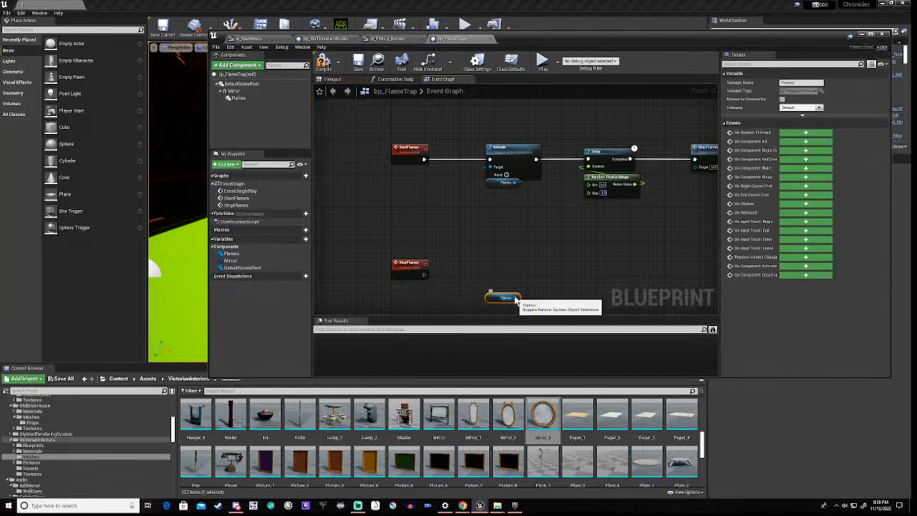
pyautogui.moveTo(517, 298); pyautogui.dragTo(539, 269)
pyautogui.write('deactivate')
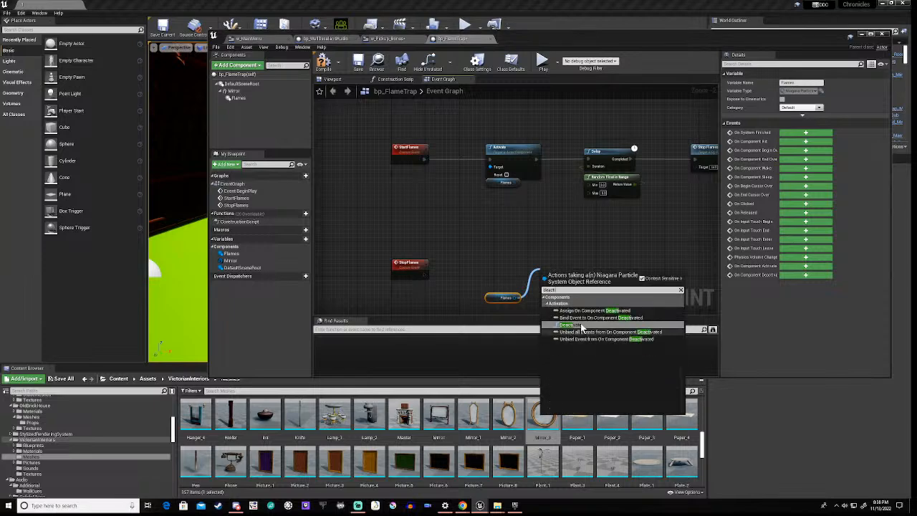
pyautogui.click(570, 324)
pyautogui.moveTo(578, 272); pyautogui.dragTo(525, 266)
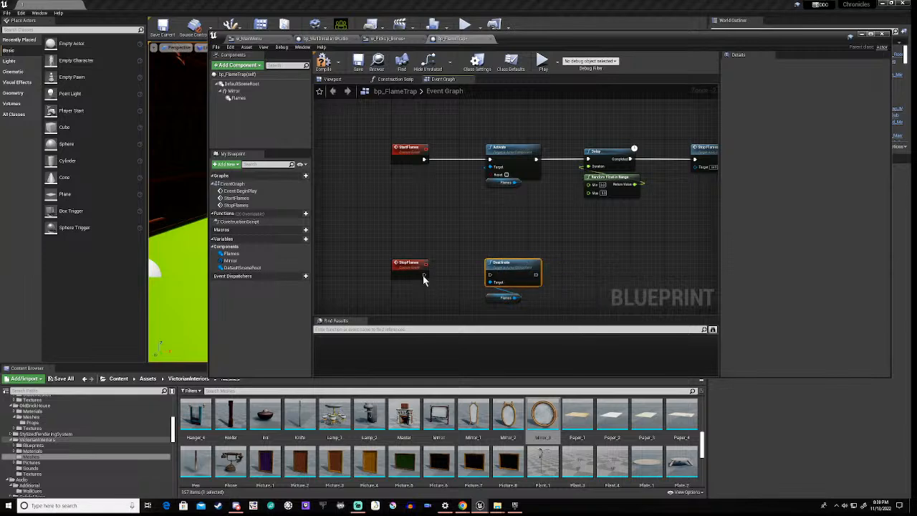
pyautogui.moveTo(426, 274); pyautogui.dragTo(490, 280)
pyautogui.click(504, 295)
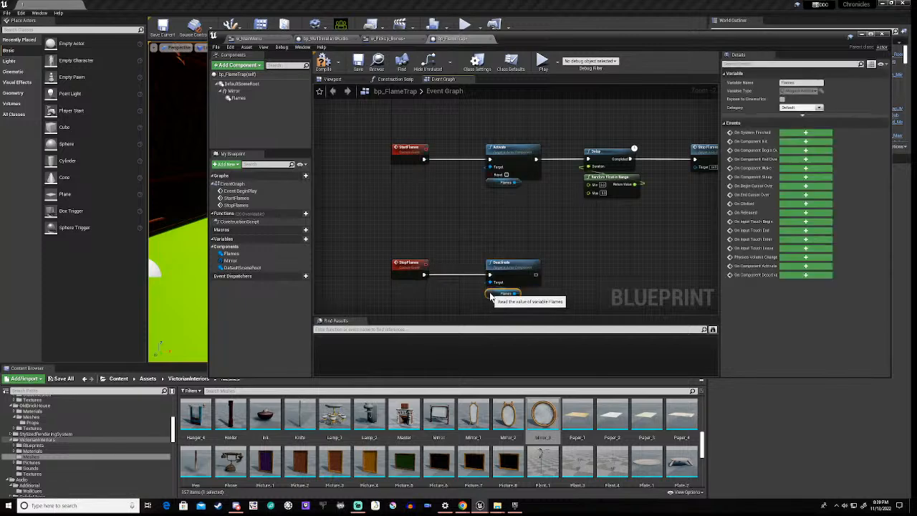
# Duplicate the Delay with its Random Float in Range node, place the copies beside Deactivate, and connect Deactivate to the new Delay.
pyautogui.moveTo(581, 232); pyautogui.dragTo(502, 212, button='right')
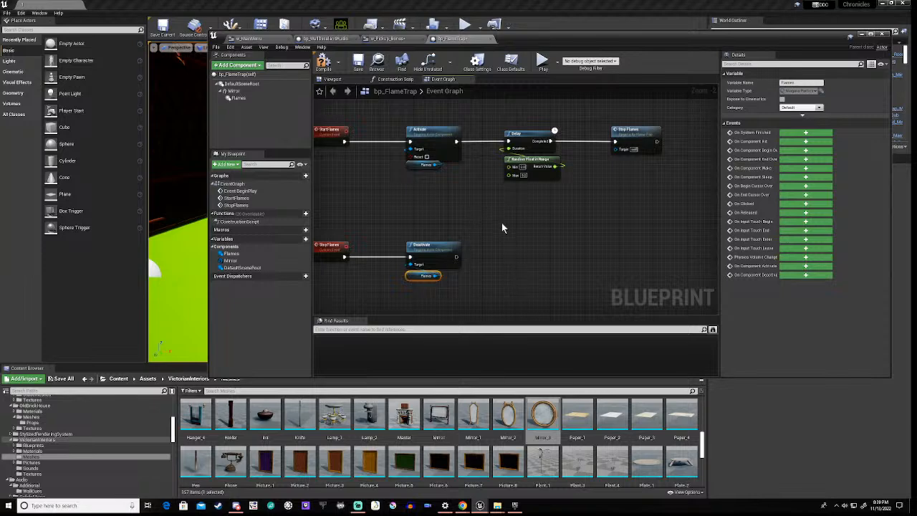
pyautogui.moveTo(492, 115); pyautogui.dragTo(558, 199)
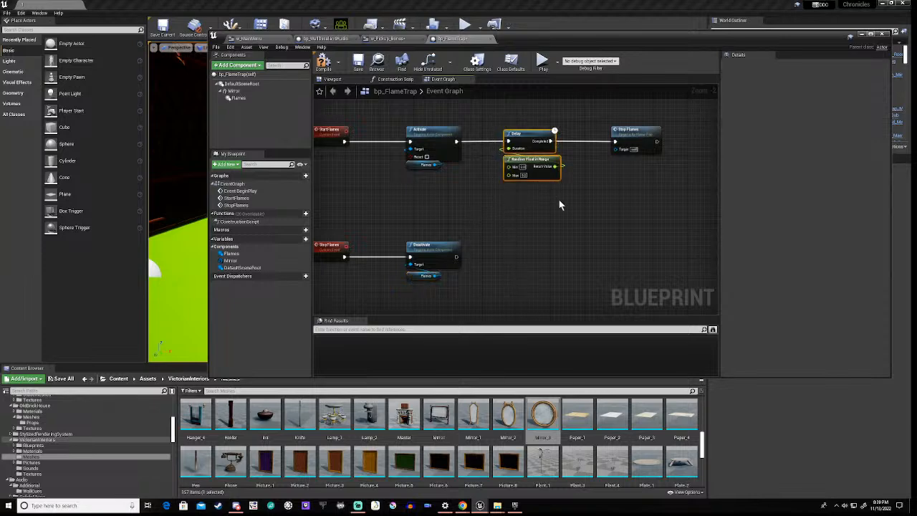
pyautogui.hotkey('ctrl', 'c')
pyautogui.hotkey('ctrl', 'v')
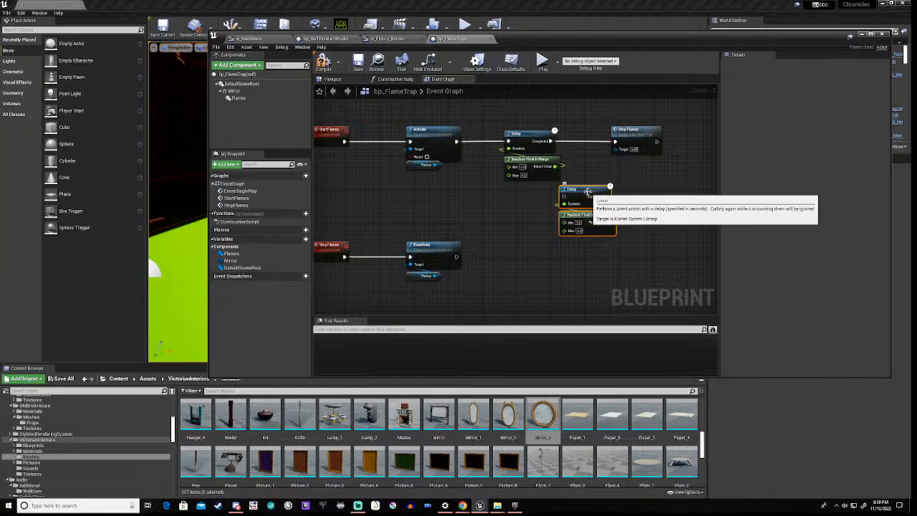
pyautogui.moveTo(589, 194); pyautogui.dragTo(532, 248)
pyautogui.moveTo(457, 257); pyautogui.dragTo(508, 253)
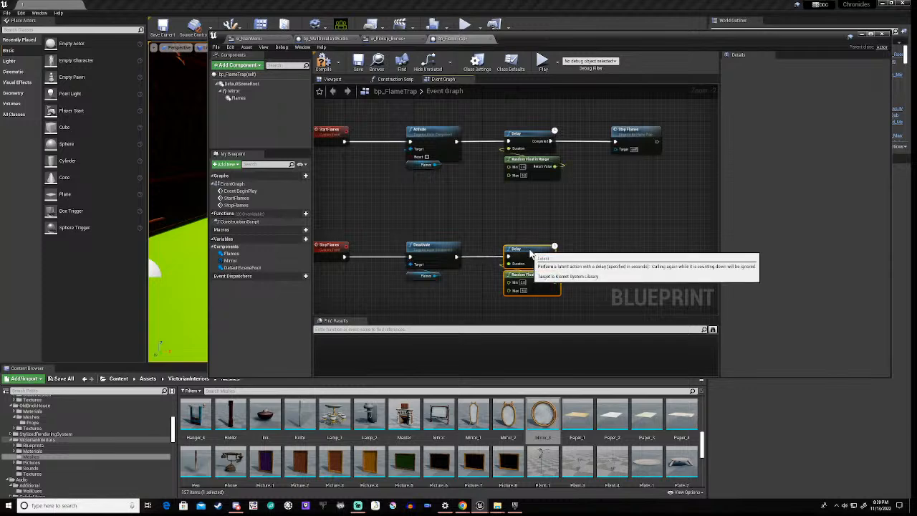
# Add a Start Flames call at the end of the StopFlames chain and run it from the second Delay's Completed output.
pyautogui.moveTo(606, 267); pyautogui.dragTo(544, 261, button='right')
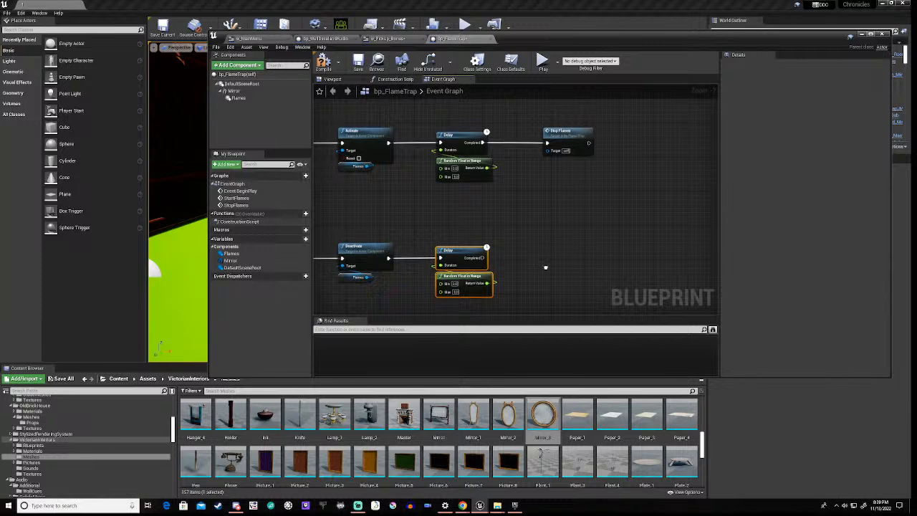
pyautogui.rightClick(547, 272)
pyautogui.write('start')
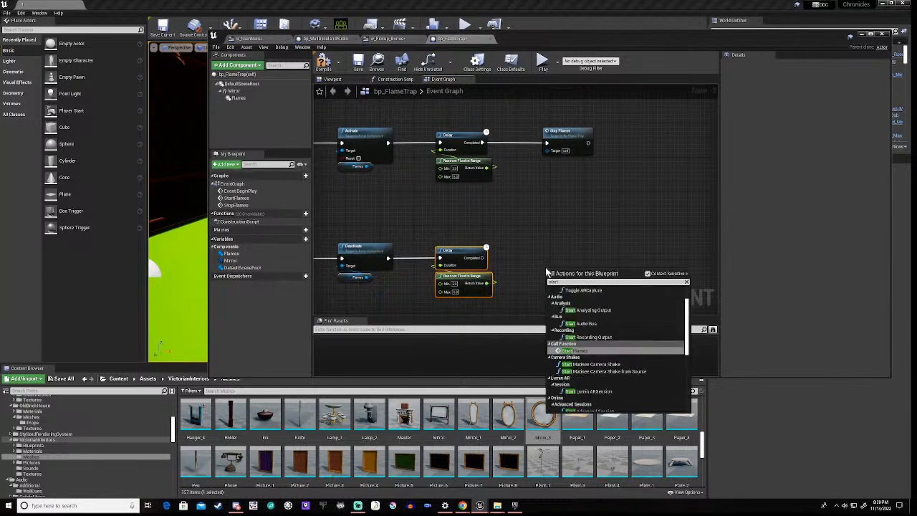
pyautogui.click(580, 350)
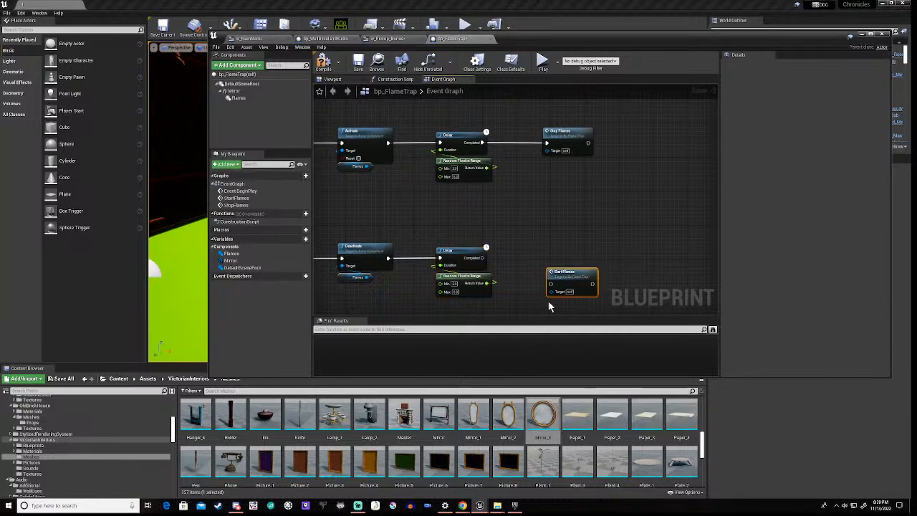
pyautogui.moveTo(568, 279); pyautogui.dragTo(566, 255)
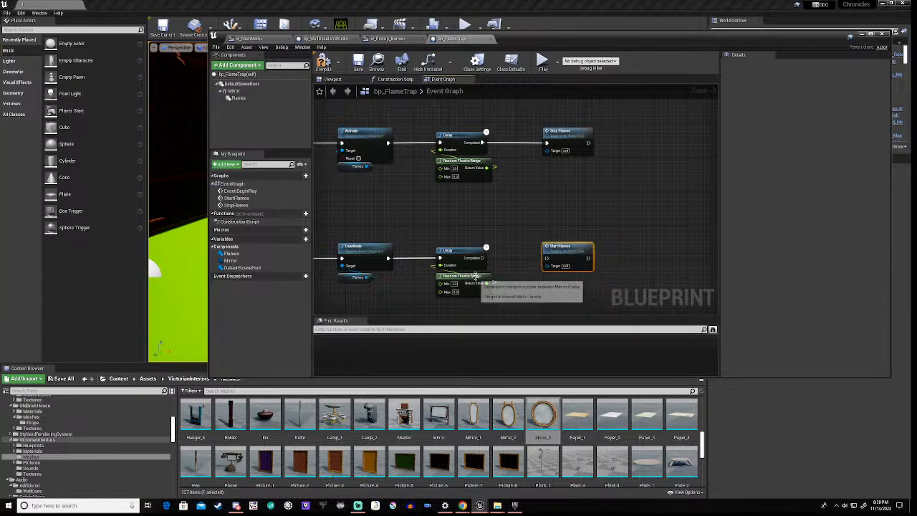
pyautogui.moveTo(480, 258); pyautogui.dragTo(547, 259)
# Compile and save the bp_FlameTrap blueprint, and minimize its editor window to return to the level.
pyautogui.moveTo(386, 302); pyautogui.dragTo(474, 283, button='right')
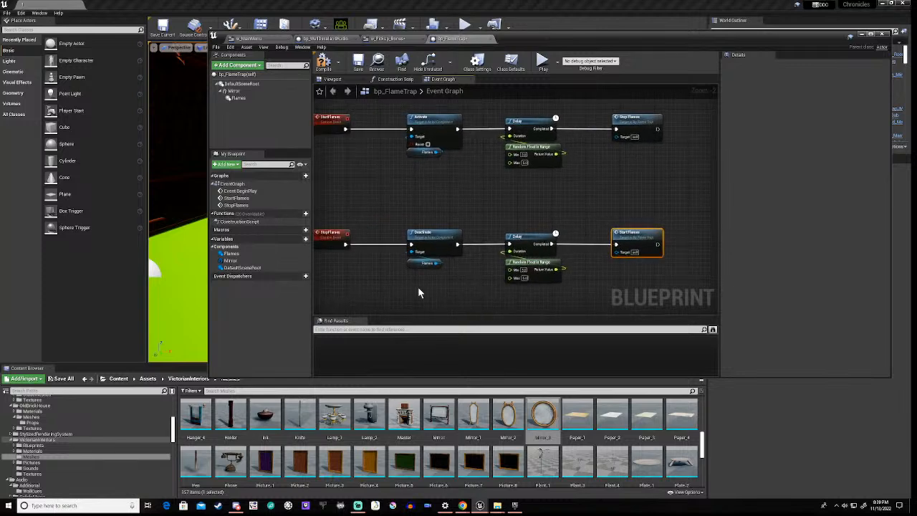
pyautogui.scroll(-1, 417, 287)
pyautogui.click(324, 63)
pyautogui.moveTo(426, 189); pyautogui.dragTo(468, 234, button='right')
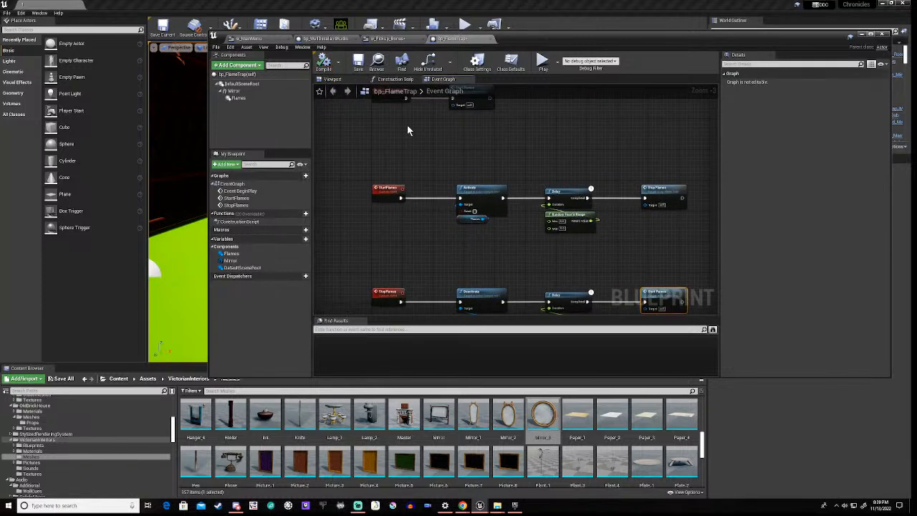
pyautogui.click(336, 79)
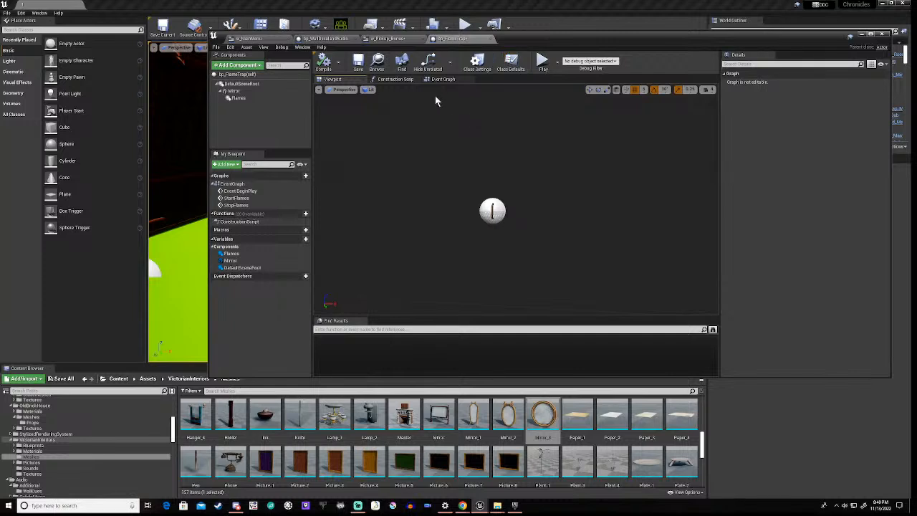
pyautogui.click(444, 79)
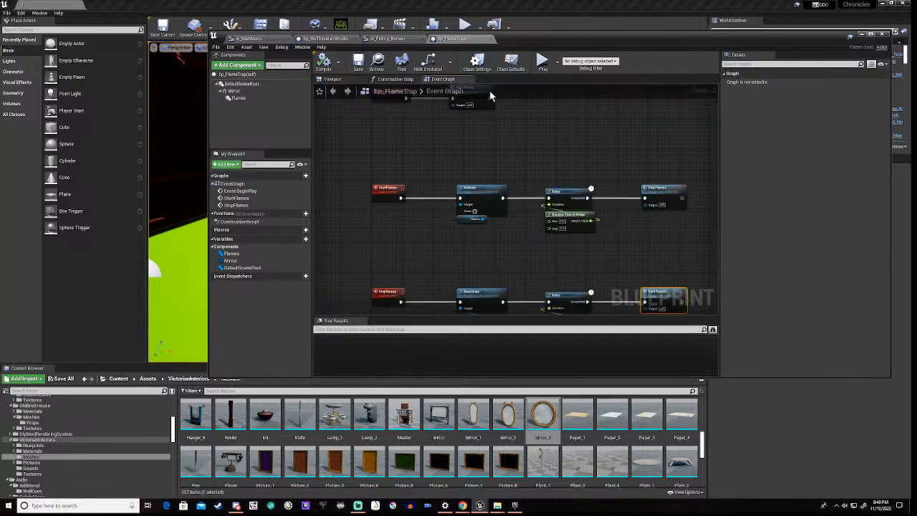
pyautogui.click(359, 67)
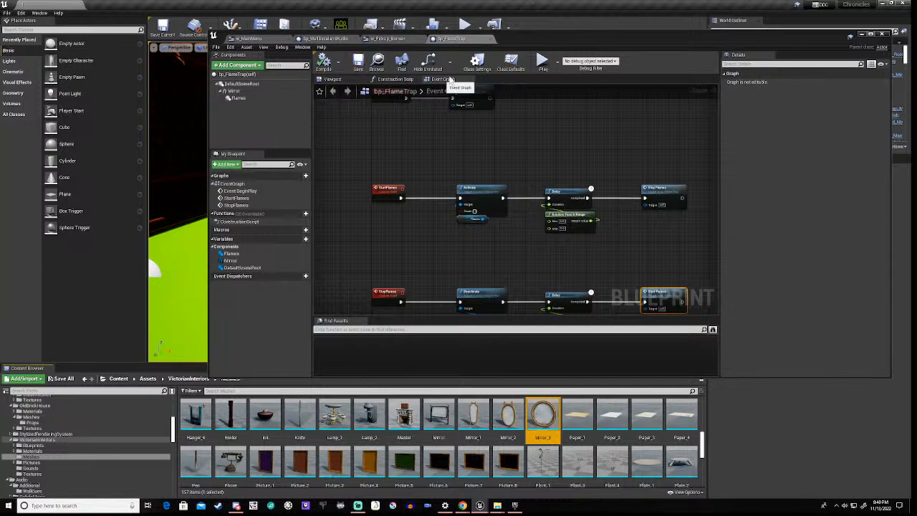
pyautogui.moveTo(618, 44); pyautogui.dragTo(621, 319)
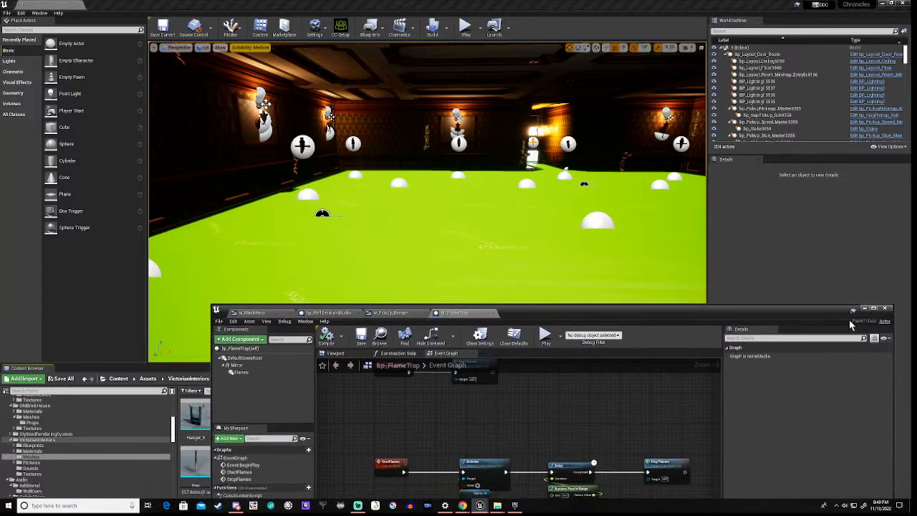
pyautogui.click(865, 308)
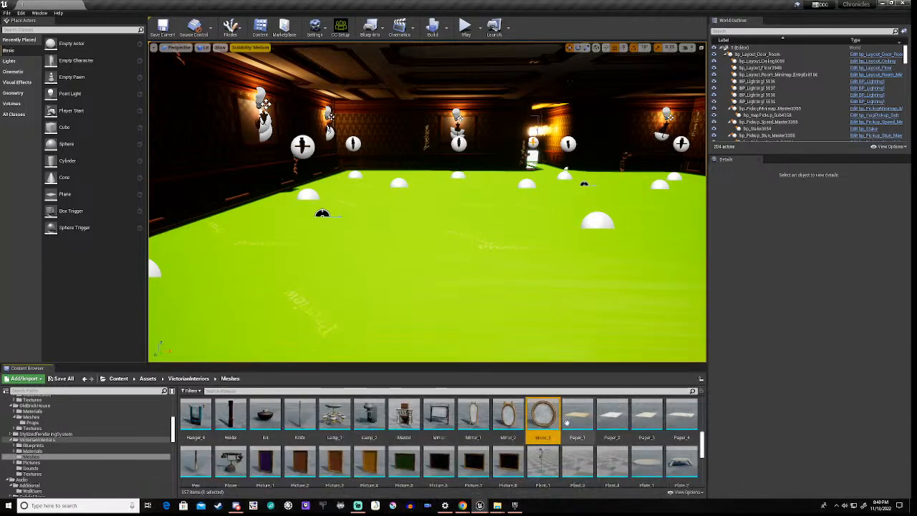
# Collapse the expanded asset pack folders from CustomModels to OldBrickHouse in the content folder tree, and collapse the parent Assets folder.
pyautogui.scroll(10, 72, 473)
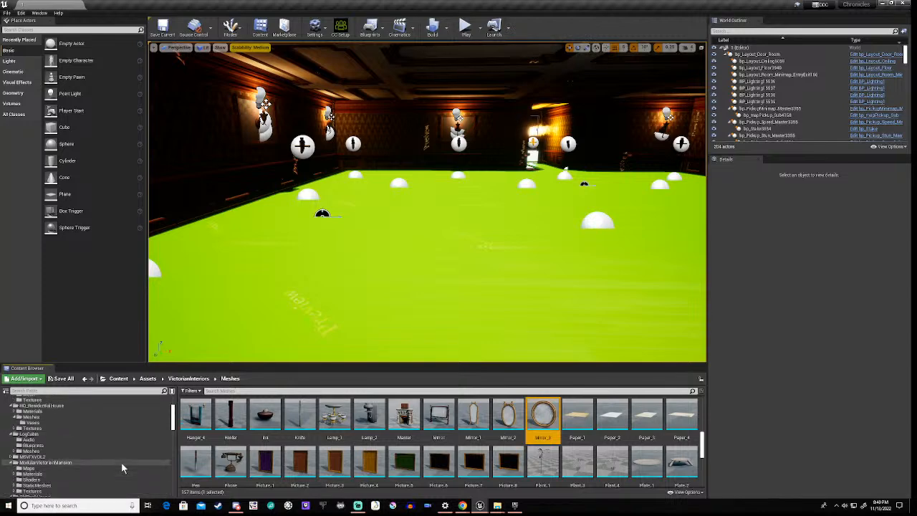
pyautogui.scroll(-2, 73, 478)
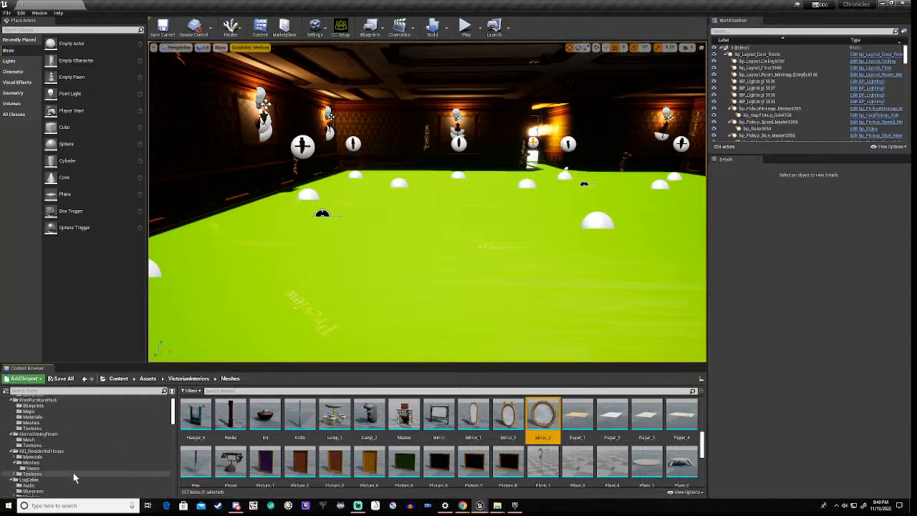
pyautogui.scroll(2, 73, 471)
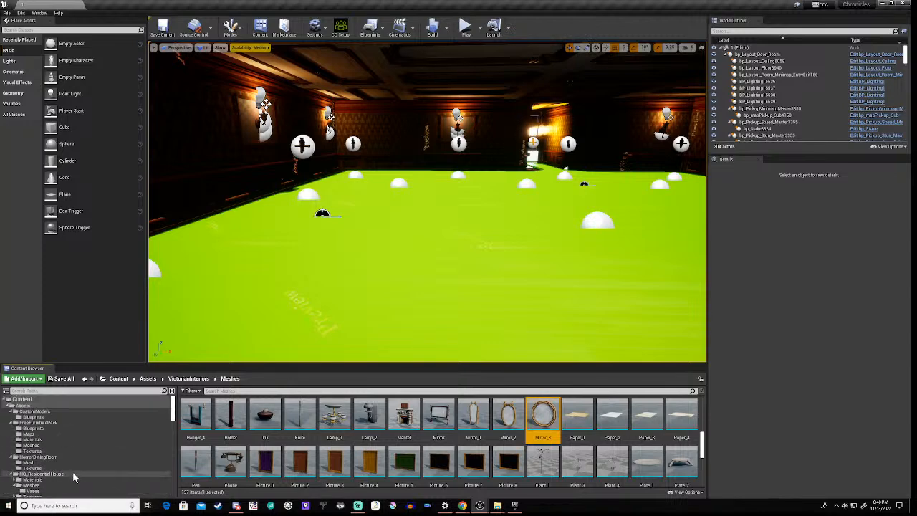
pyautogui.click(11, 412)
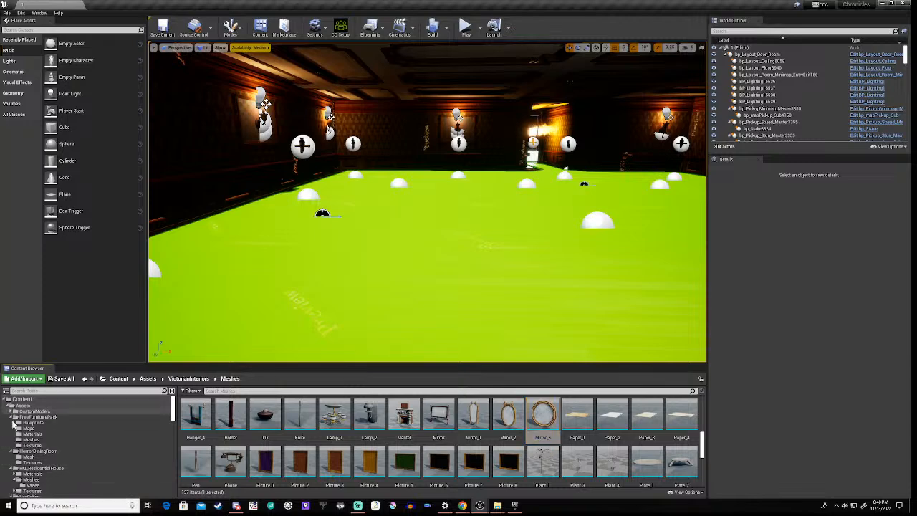
pyautogui.click(12, 418)
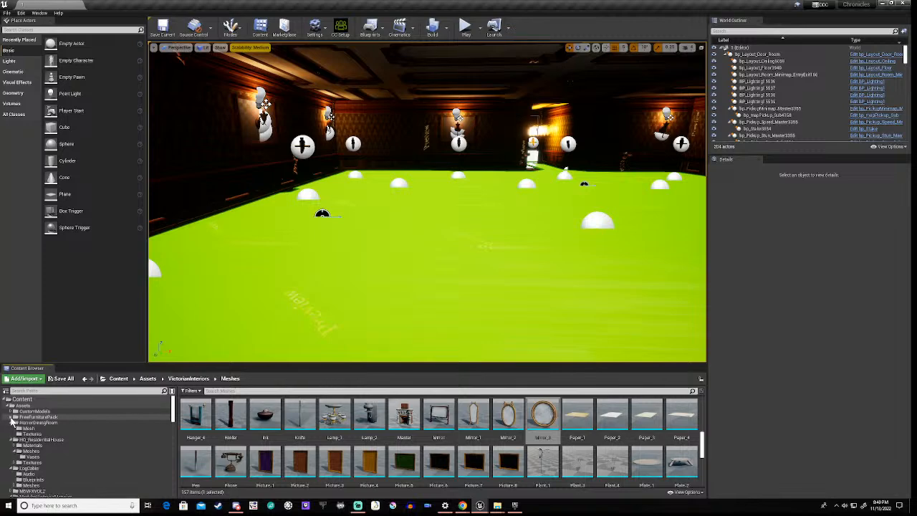
pyautogui.click(11, 423)
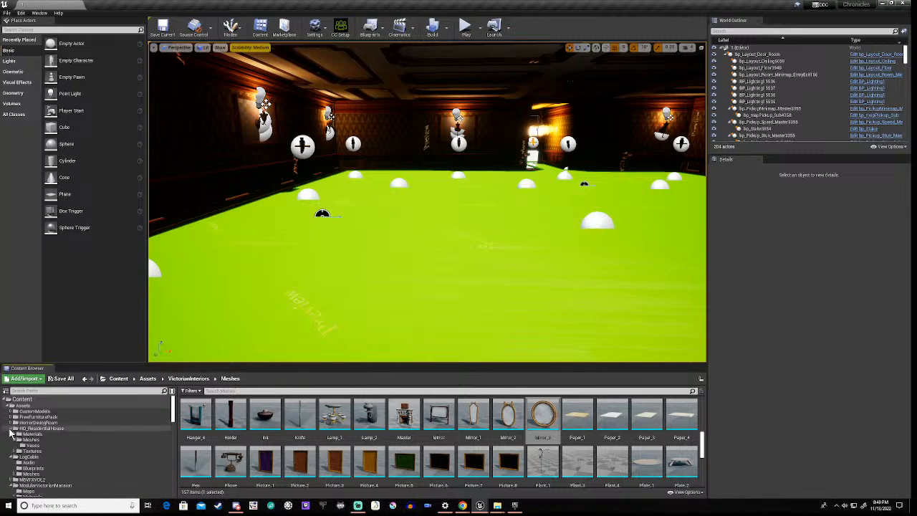
pyautogui.click(11, 428)
pyautogui.click(10, 435)
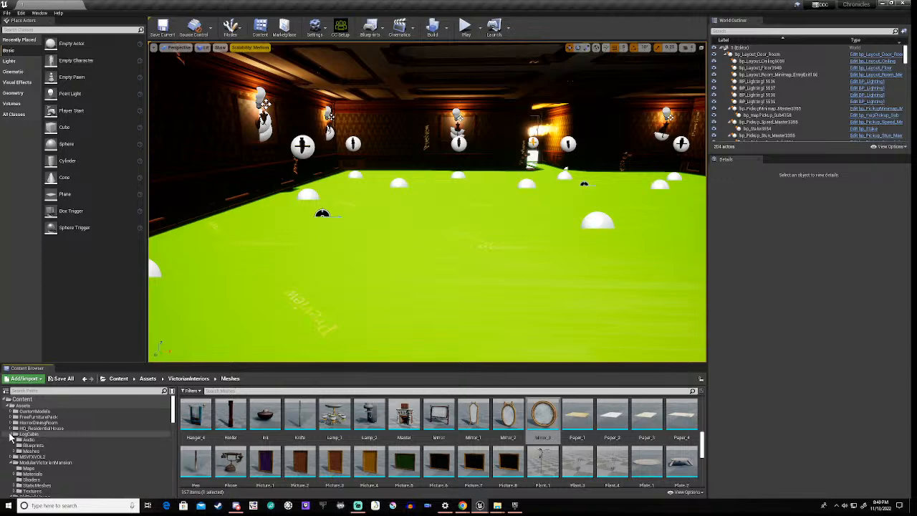
pyautogui.click(10, 445)
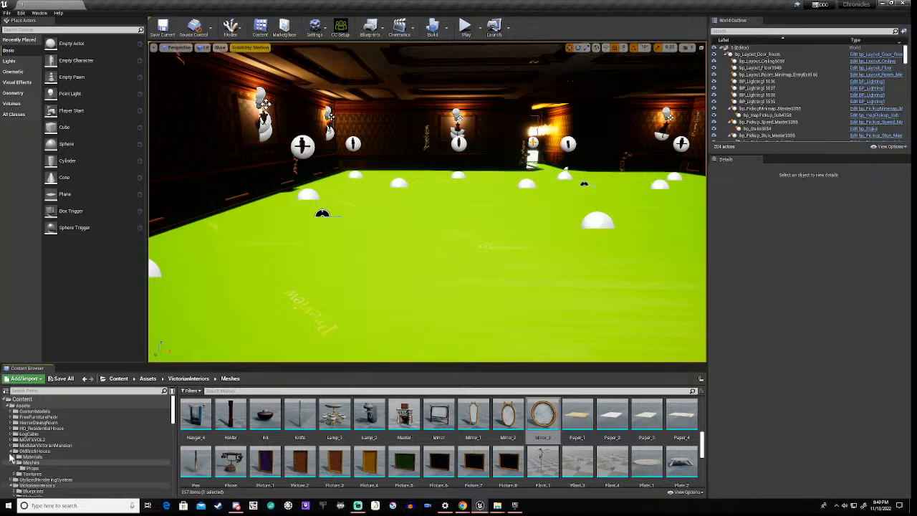
pyautogui.click(10, 452)
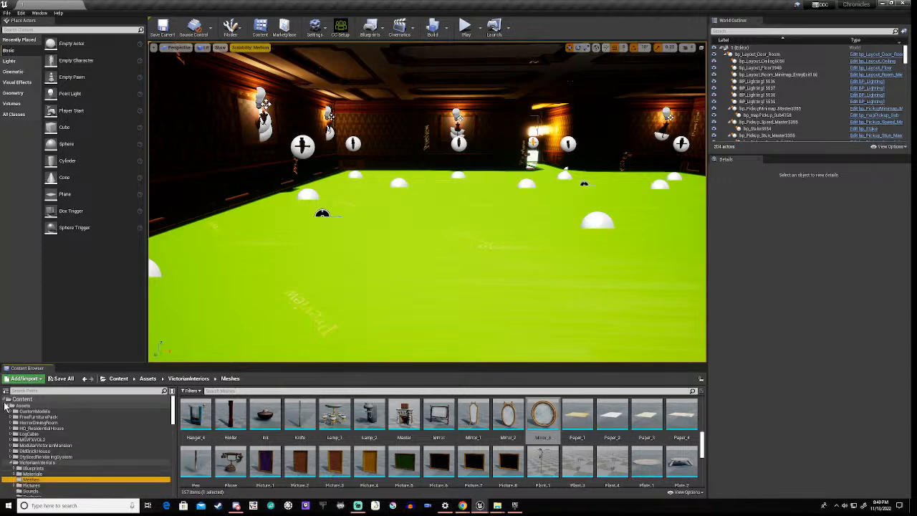
pyautogui.click(9, 406)
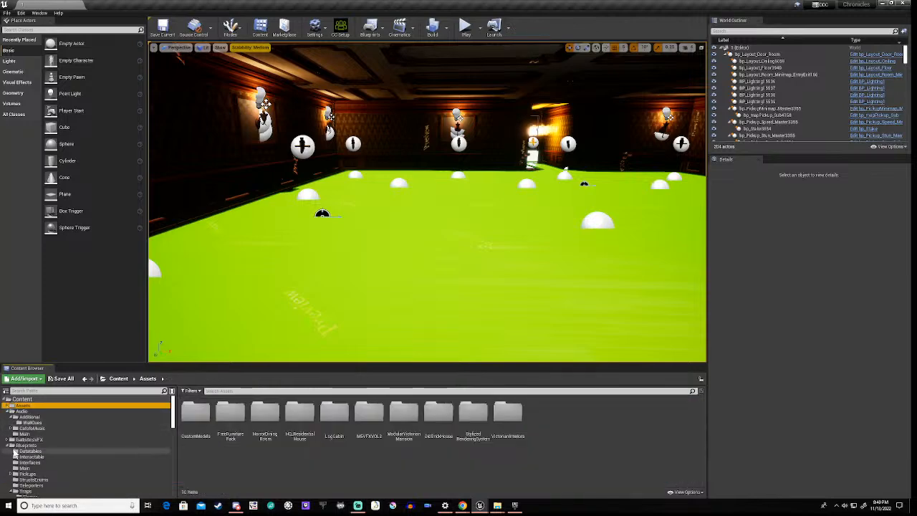
# Place bp_FlameTrap from the Blueprints/Traps/Flames folder on the floor in the middle of the room and raise it above the floor.
pyautogui.click(35, 492)
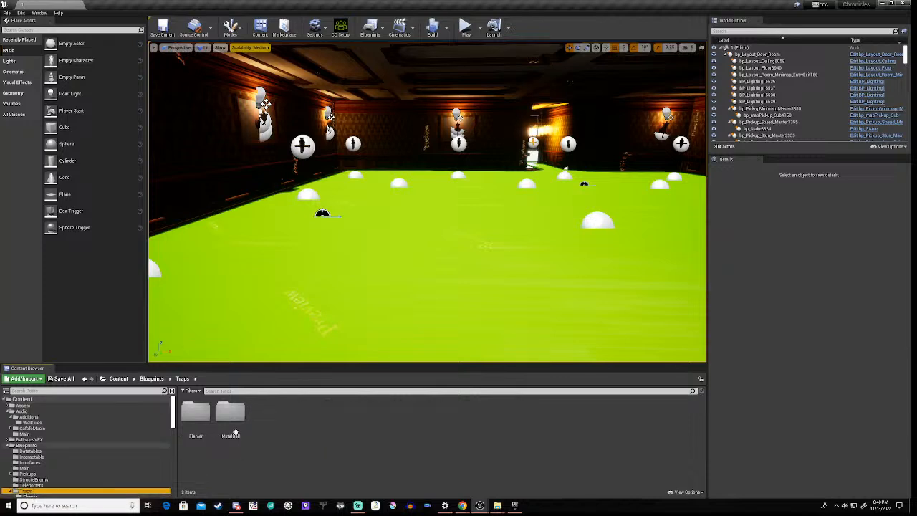
pyautogui.doubleClick(196, 414)
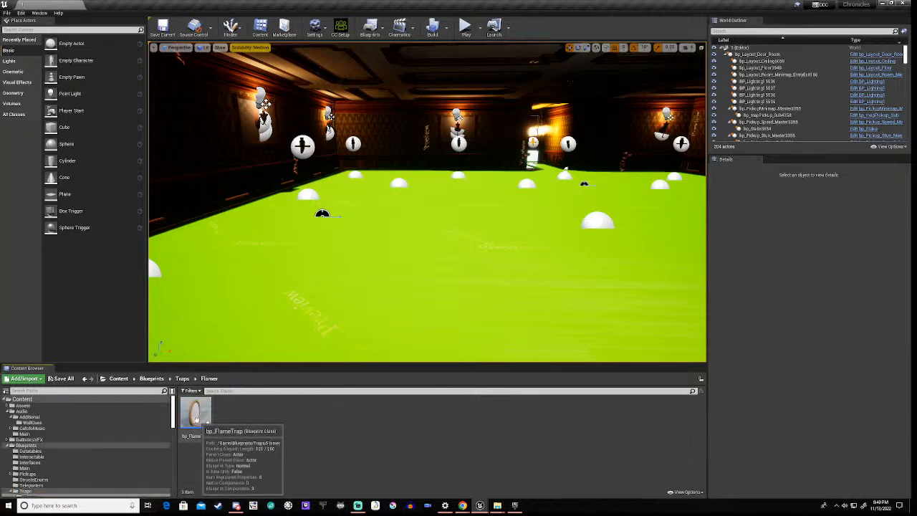
pyautogui.moveTo(196, 416); pyautogui.dragTo(387, 217)
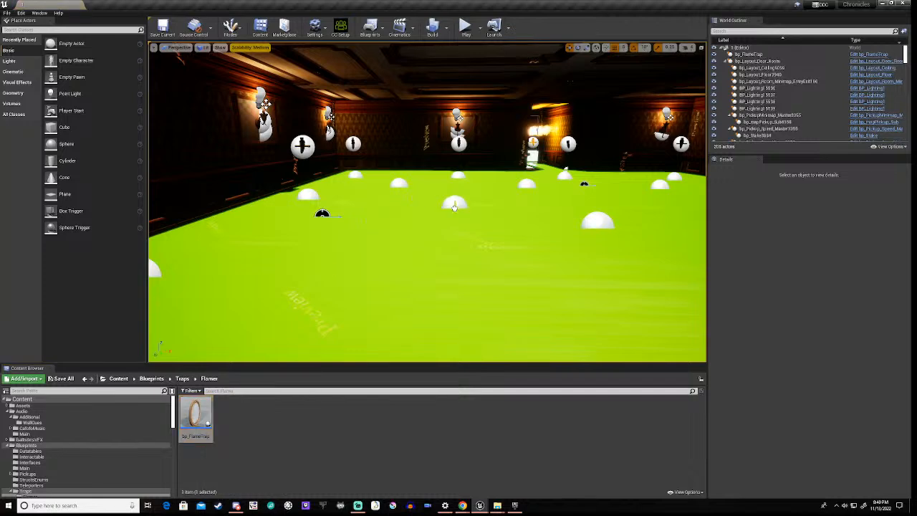
pyautogui.click(453, 206)
pyautogui.moveTo(456, 186); pyautogui.dragTo(456, 143)
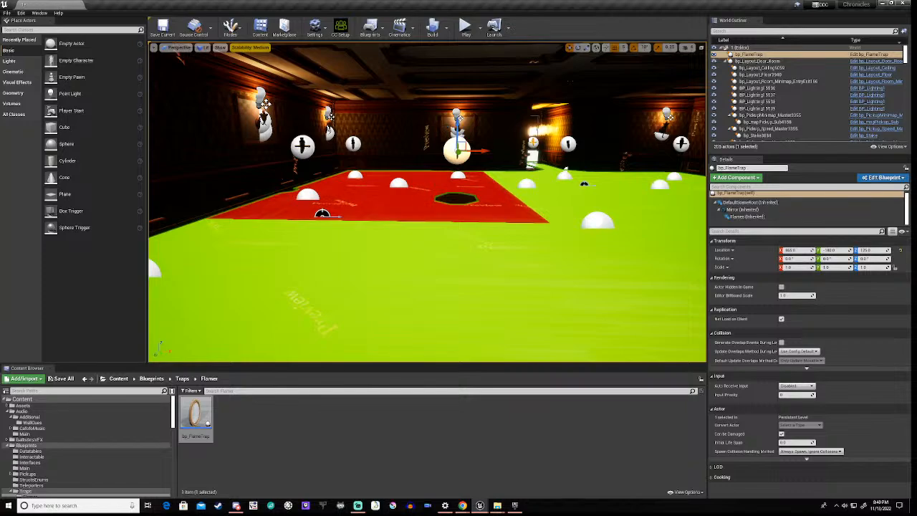
# Play-test the level from a viewpoint near the flame trap, walk around to watch its flames start and stop, and end the session.
pyautogui.press('w')
pyautogui.moveTo(457, 204)
pyautogui.mouseDown(button='right')
pyautogui.moveTo(408, 204)
pyautogui.moveTo(433, 208)
pyautogui.moveTo(430, 149)
pyautogui.moveTo(455, 154)
pyautogui.moveTo(455, 194)
pyautogui.mouseUp(button='right')
pyautogui.press('w')
pyautogui.press('s')
pyautogui.press('d')
pyautogui.press('a')
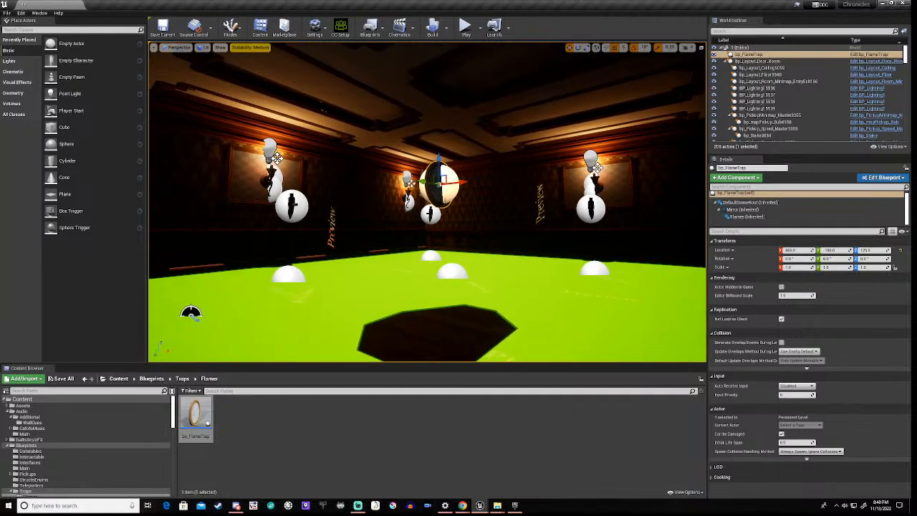
pyautogui.click(465, 28)
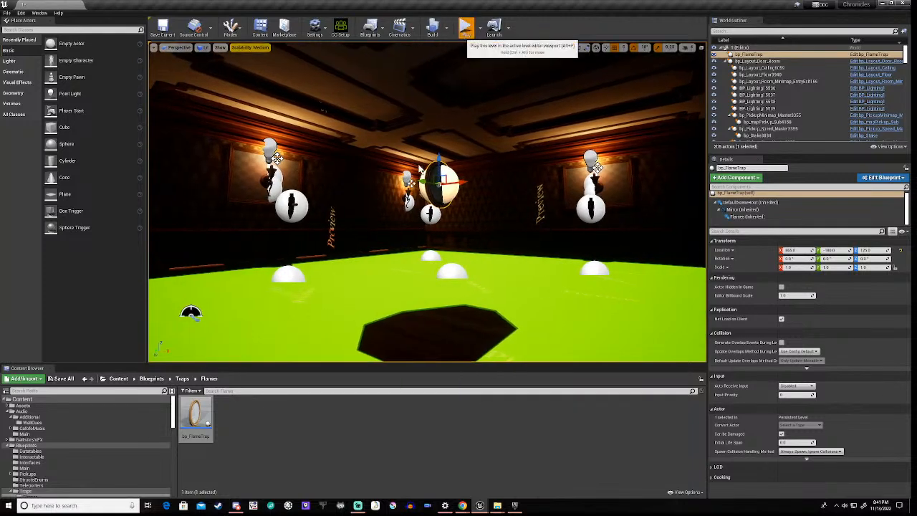
pyautogui.press('w')
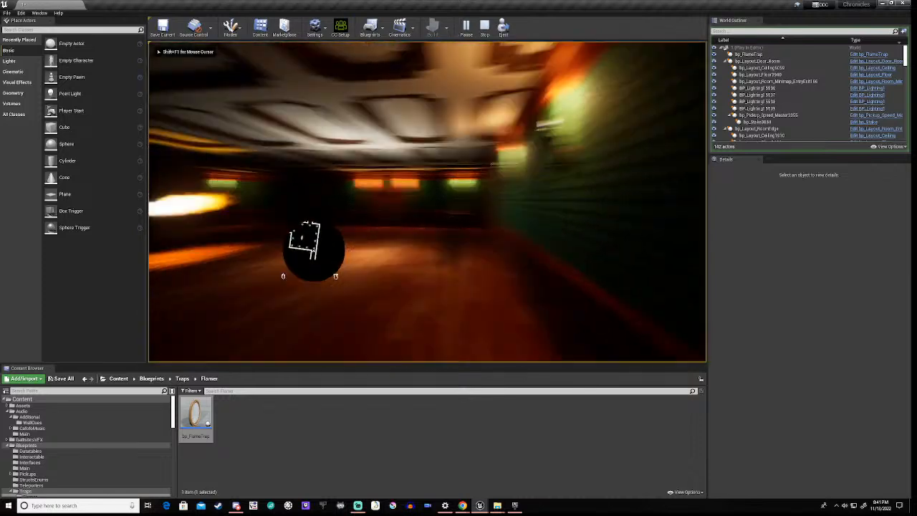
pyautogui.press('w')
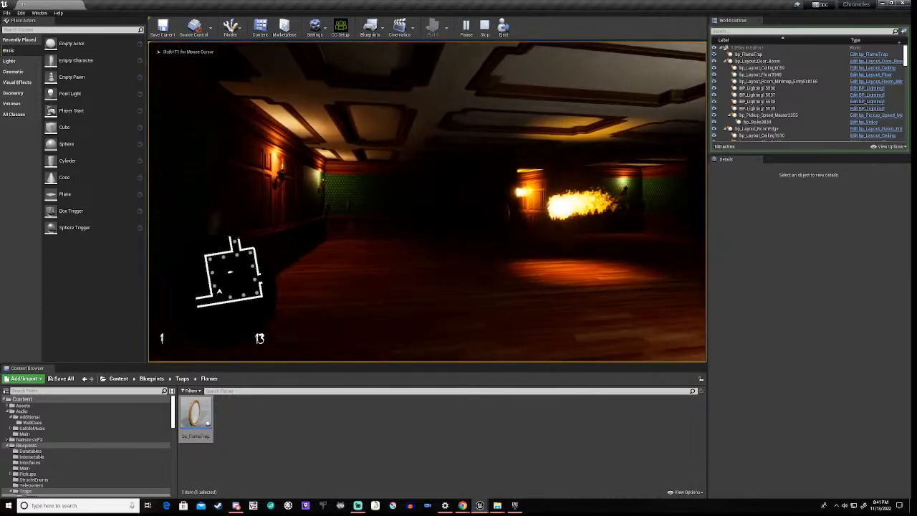
pyautogui.press('w')
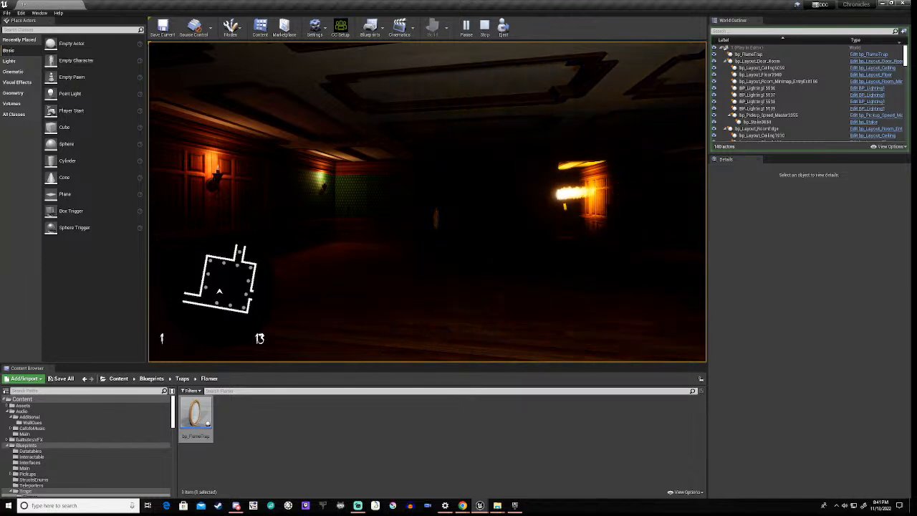
pyautogui.press('w')
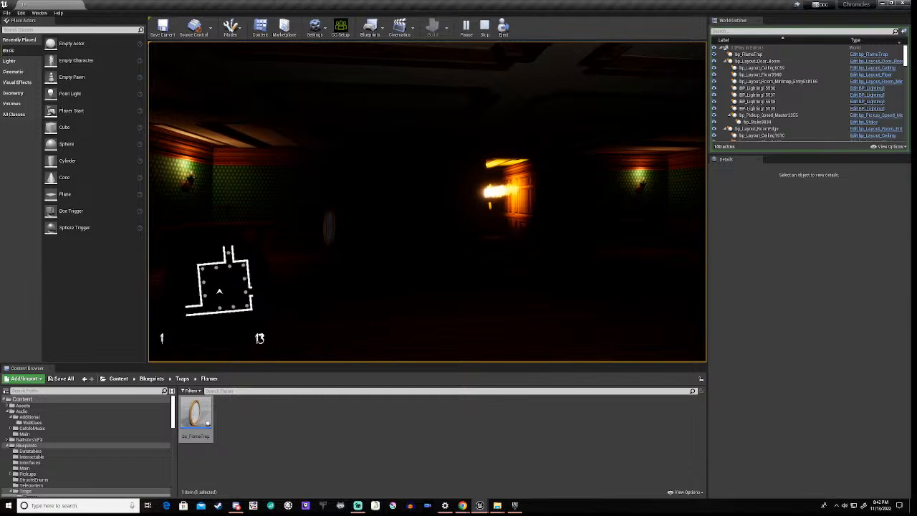
pyautogui.press('w')
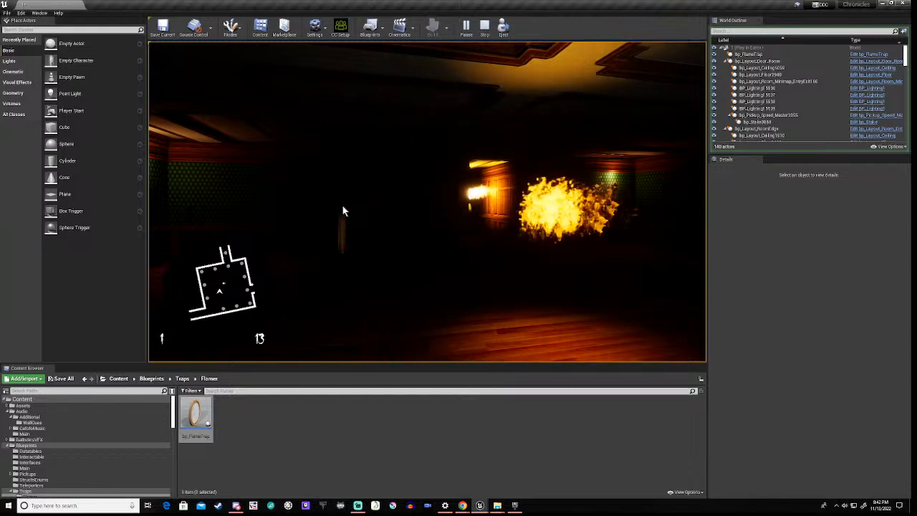
pyautogui.press('Escape')
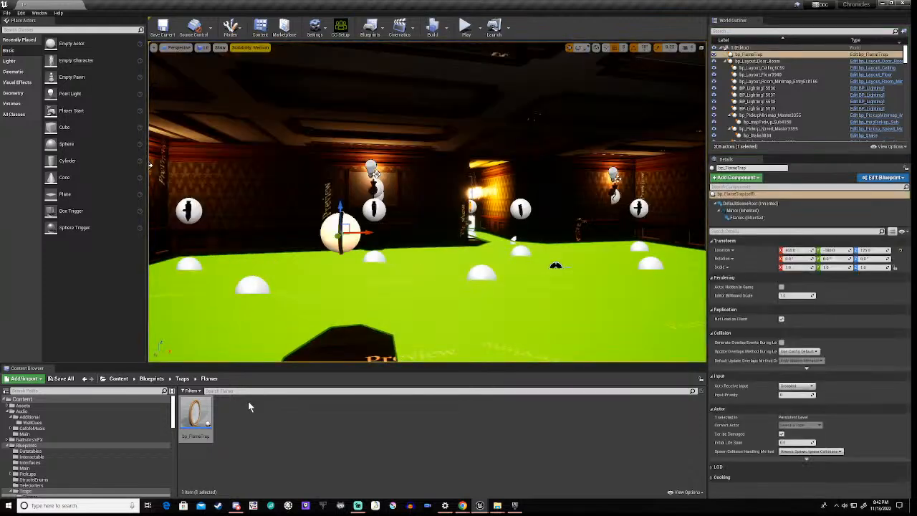
# Open the bp_FlameTrap blueprint and enable Auto Activate on its Flames component to preview the flames.
pyautogui.doubleClick(191, 418)
pyautogui.moveTo(539, 314); pyautogui.dragTo(532, 160)
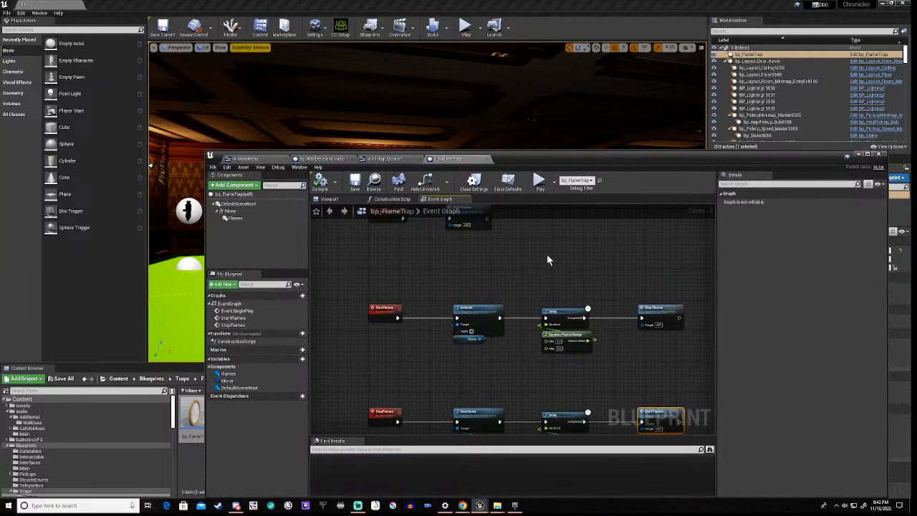
pyautogui.scroll(-3, 538, 270)
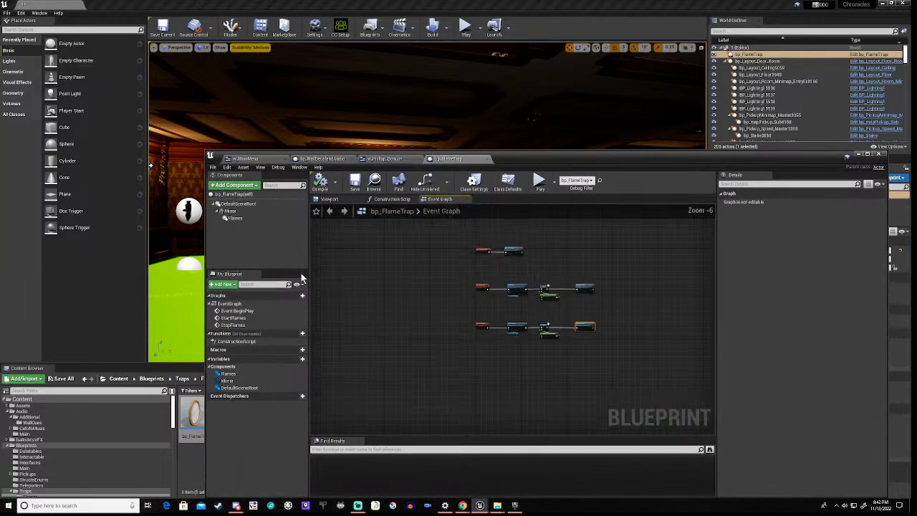
pyautogui.click(234, 217)
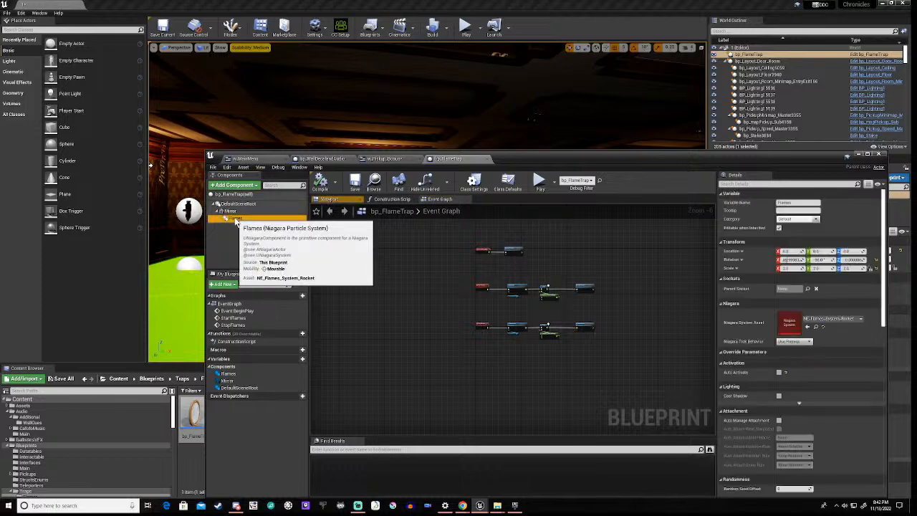
pyautogui.click(343, 201)
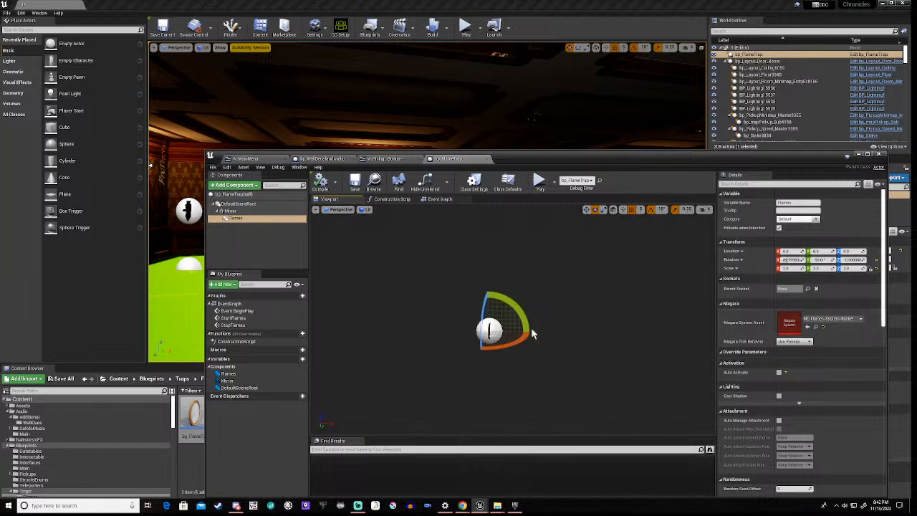
pyautogui.click(779, 373)
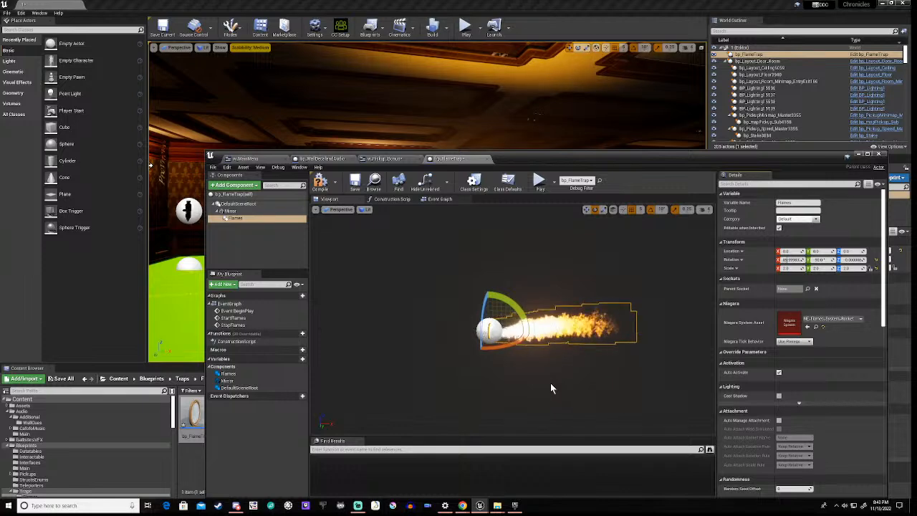
pyautogui.scroll(5, 544, 351)
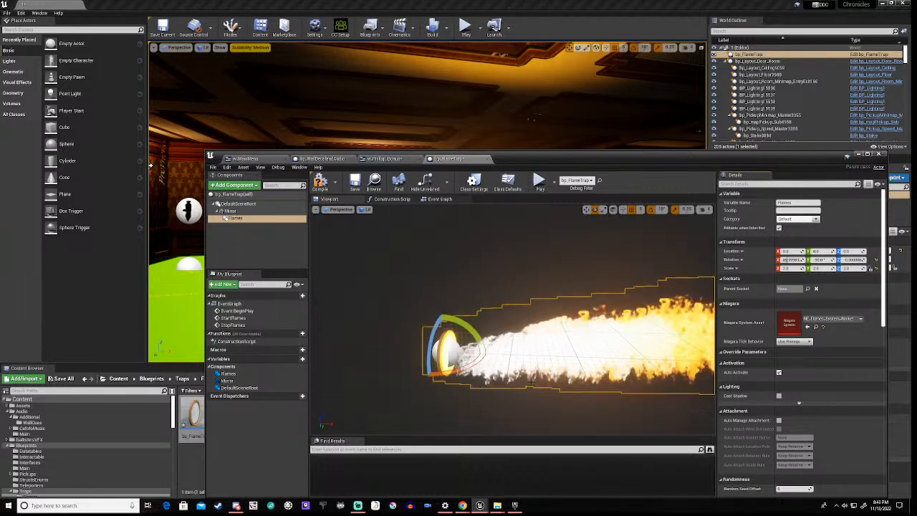
pyautogui.scroll(-3, 500, 402)
pyautogui.moveTo(512, 323); pyautogui.dragTo(347, 291, button='right')
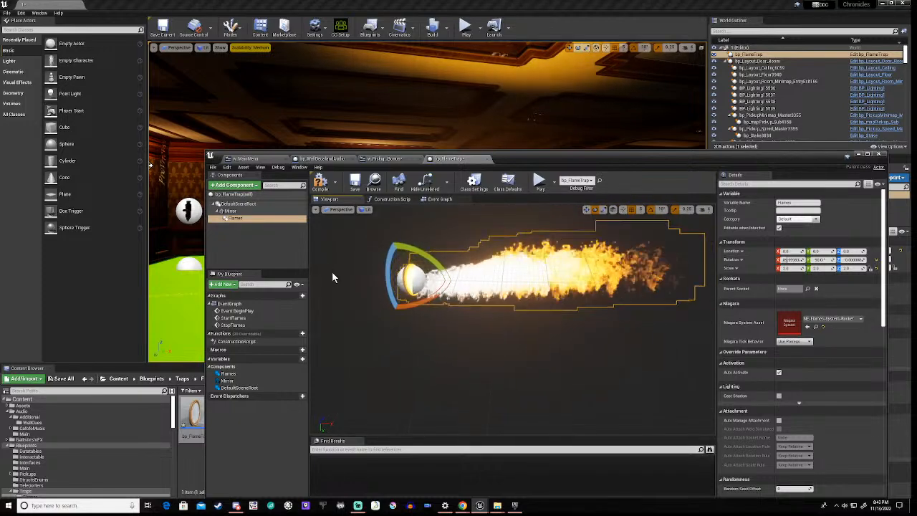
# Add a Capsule Collision component under Flames and name it collision.
pyautogui.click(233, 185)
pyautogui.scroll(-4, 229, 299)
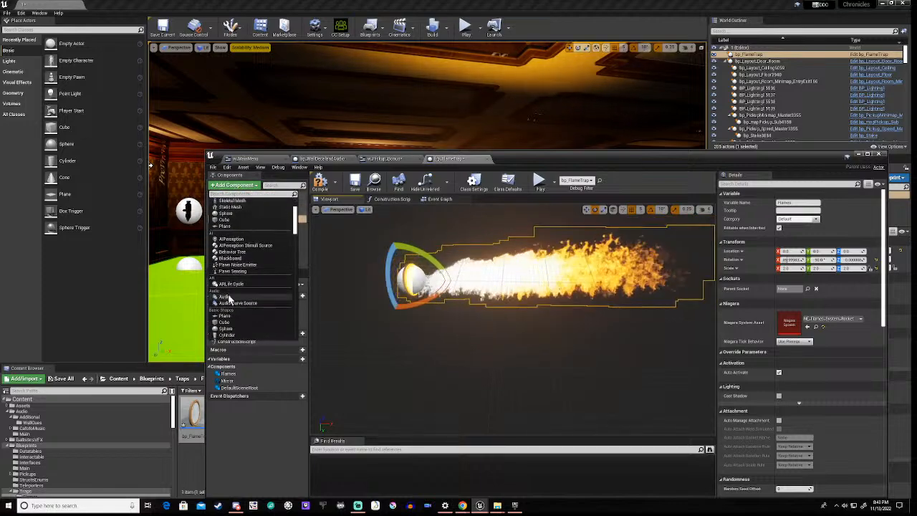
pyautogui.scroll(-3, 227, 298)
pyautogui.scroll(-3, 229, 299)
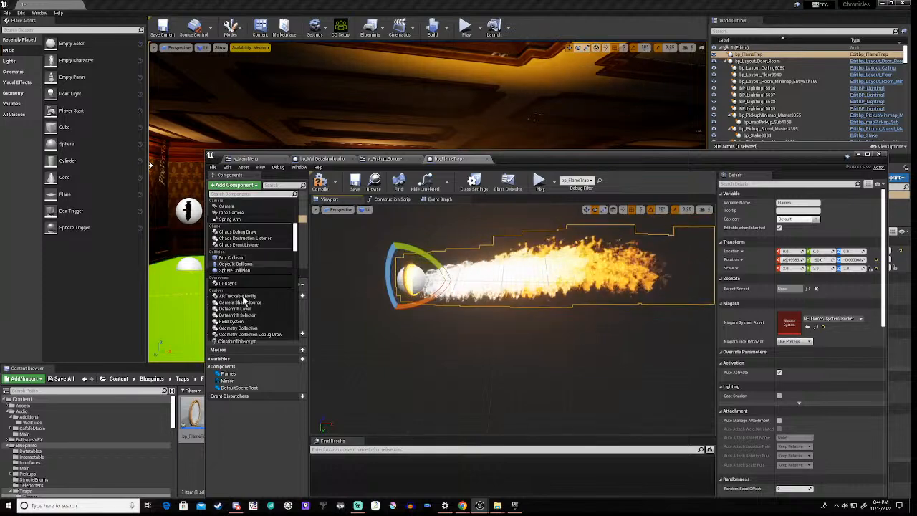
pyautogui.click(239, 264)
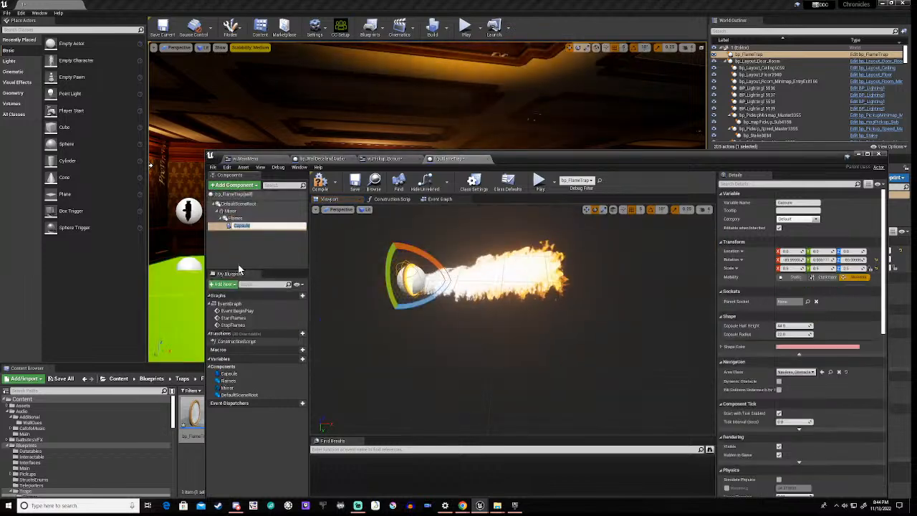
pyautogui.scroll(3, 378, 307)
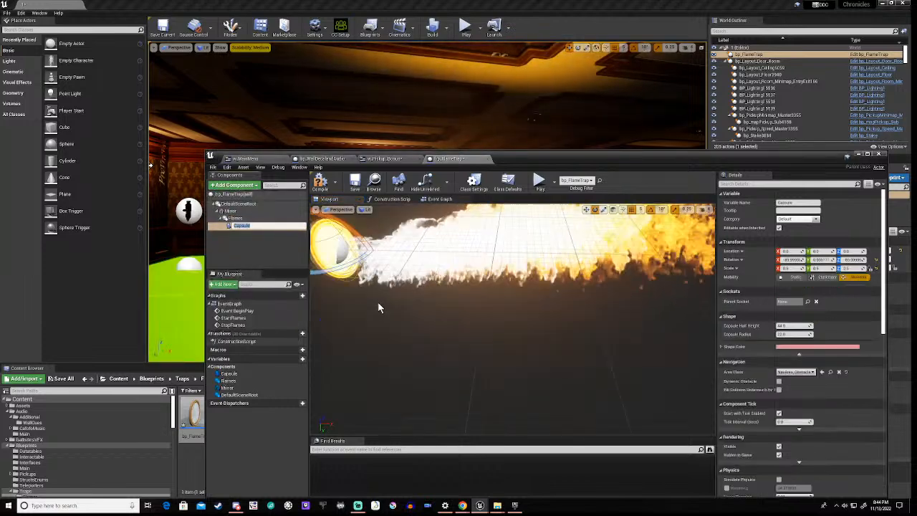
pyautogui.scroll(-4, 377, 301)
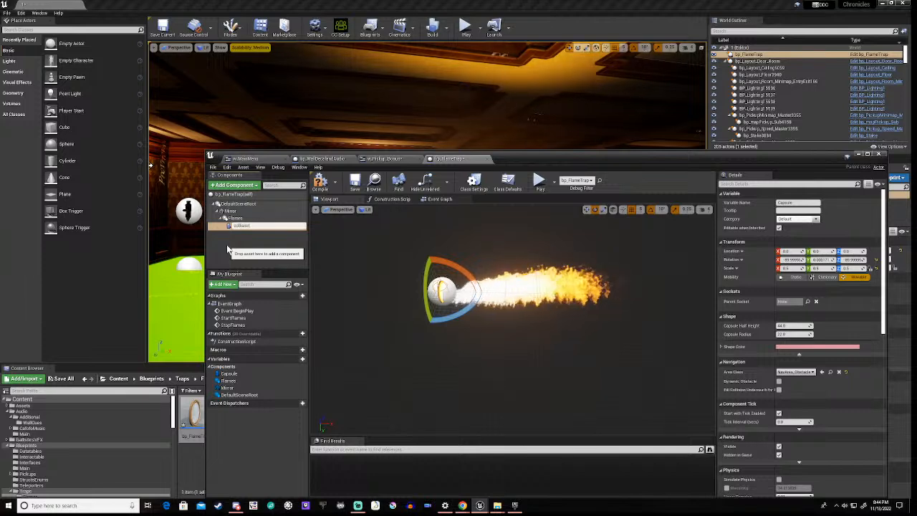
pyautogui.press('Return')
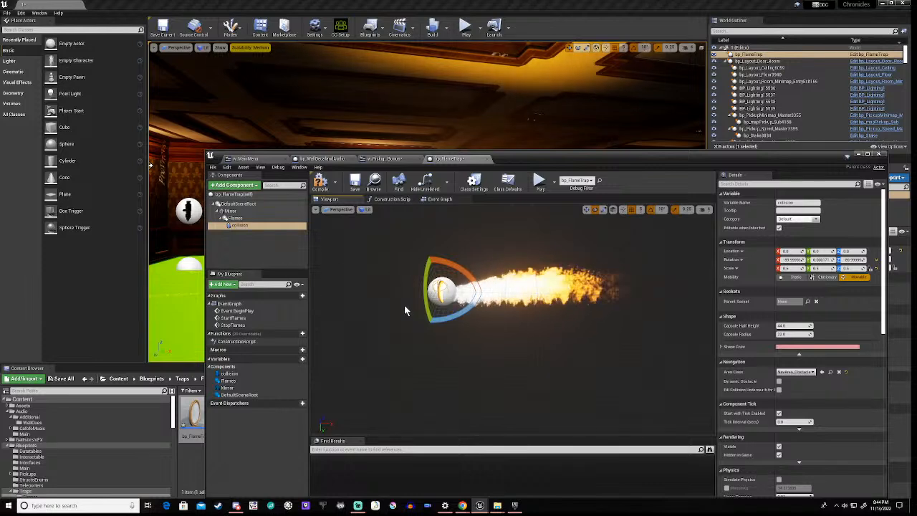
# Set the collision capsule's X rotation to 0 so it lies along the flames, and set its half height to 96.
pyautogui.scroll(3, 418, 312)
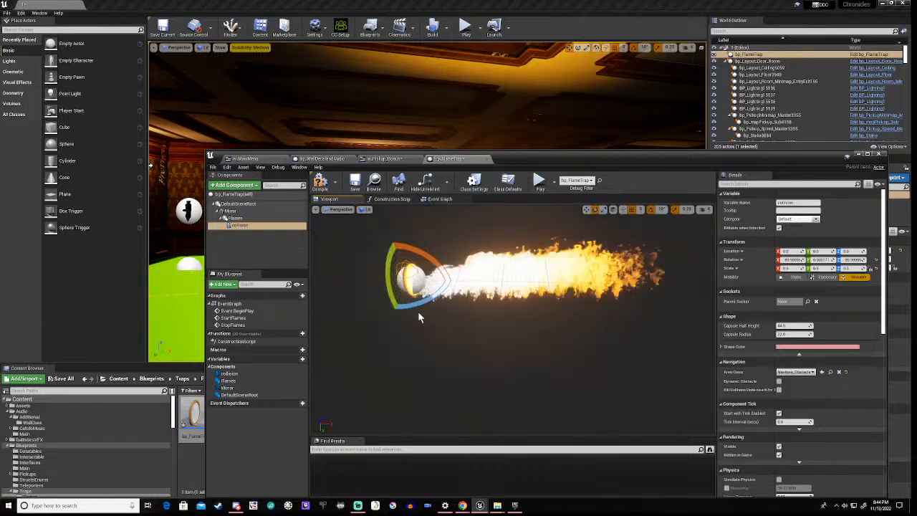
pyautogui.scroll(-3, 419, 317)
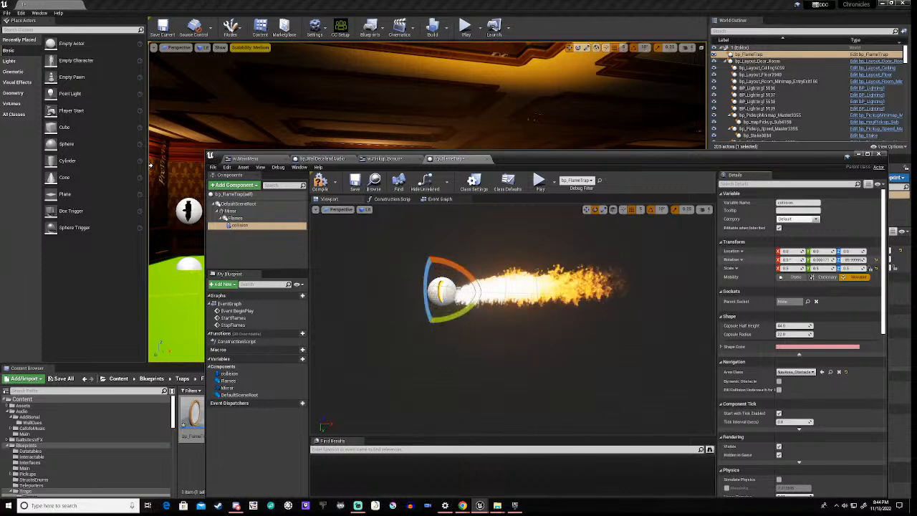
pyautogui.click(793, 276)
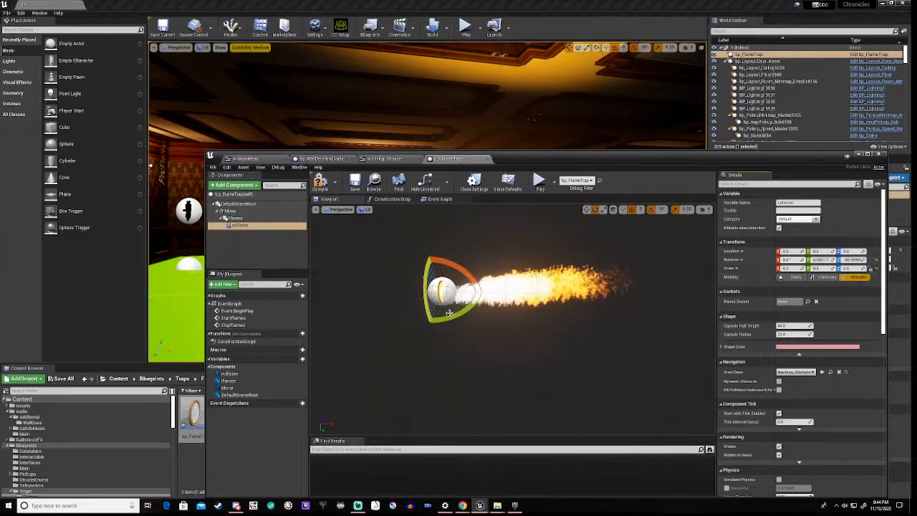
pyautogui.click(792, 326)
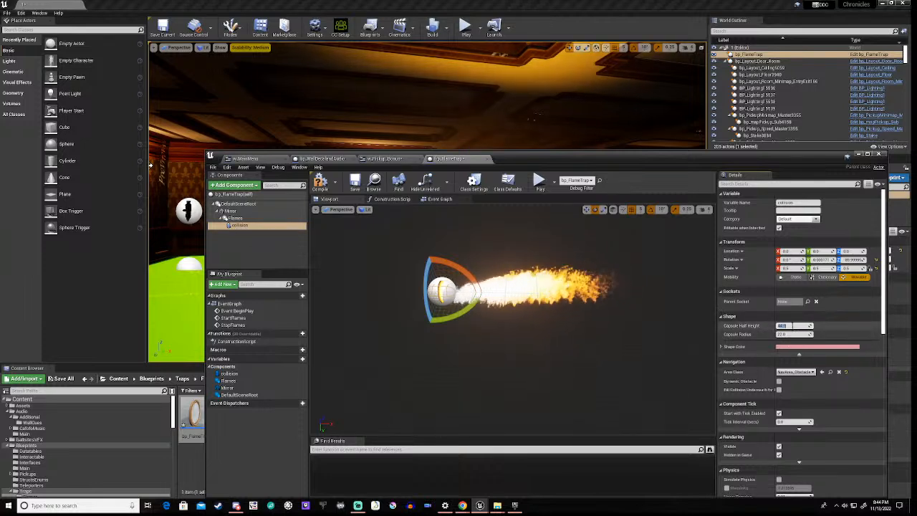
pyautogui.write('0')
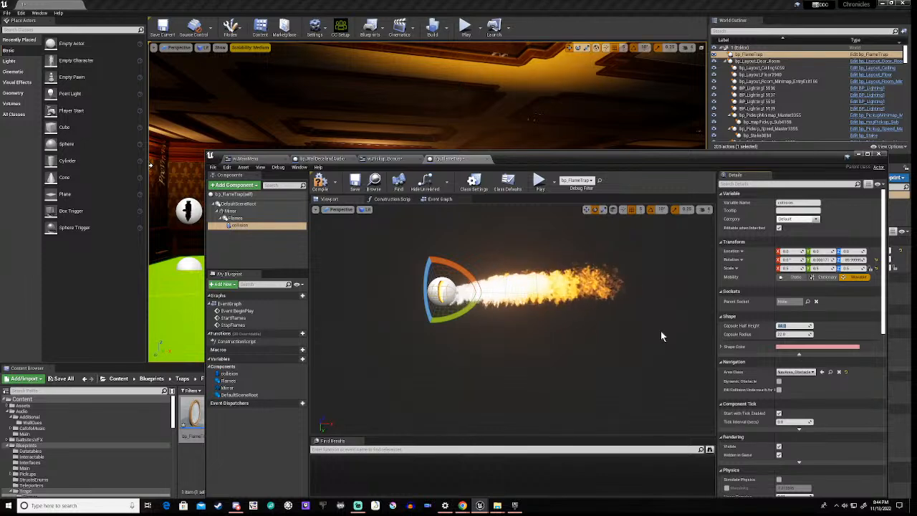
pyautogui.write('6')
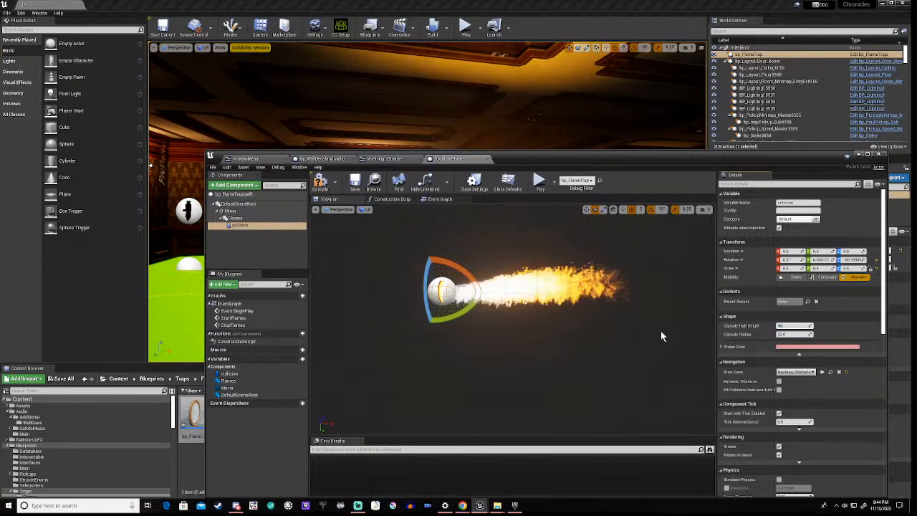
pyautogui.press('Return')
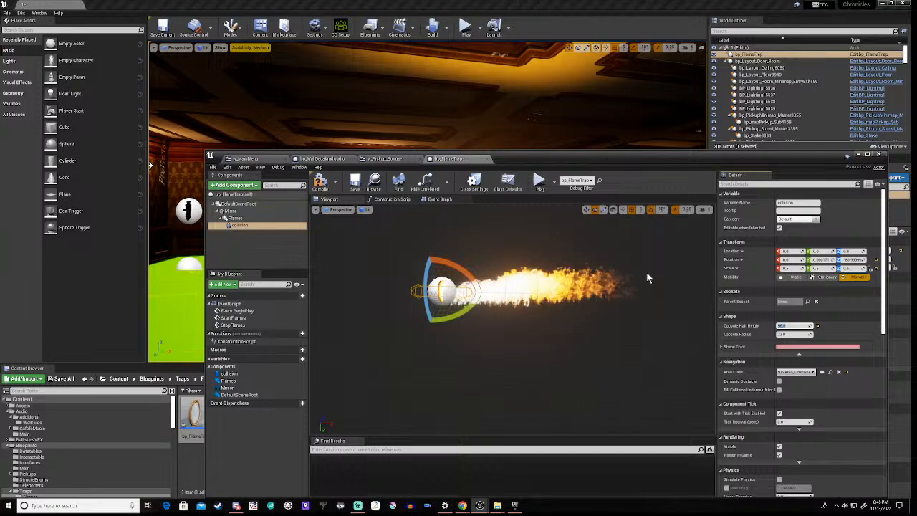
# Move the collision capsule along the flames to about 100 on Z and set its radius to 44.
pyautogui.click(443, 283)
pyautogui.press('w')
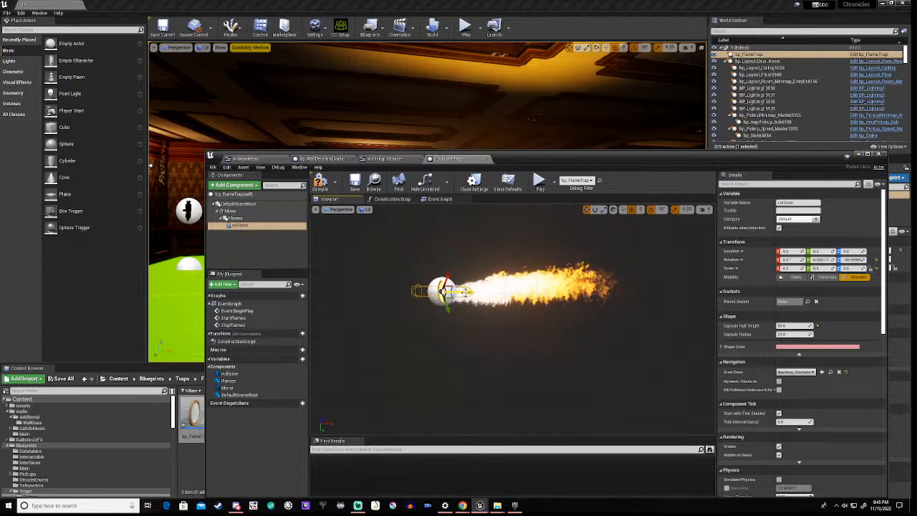
pyautogui.moveTo(466, 292); pyautogui.dragTo(484, 293)
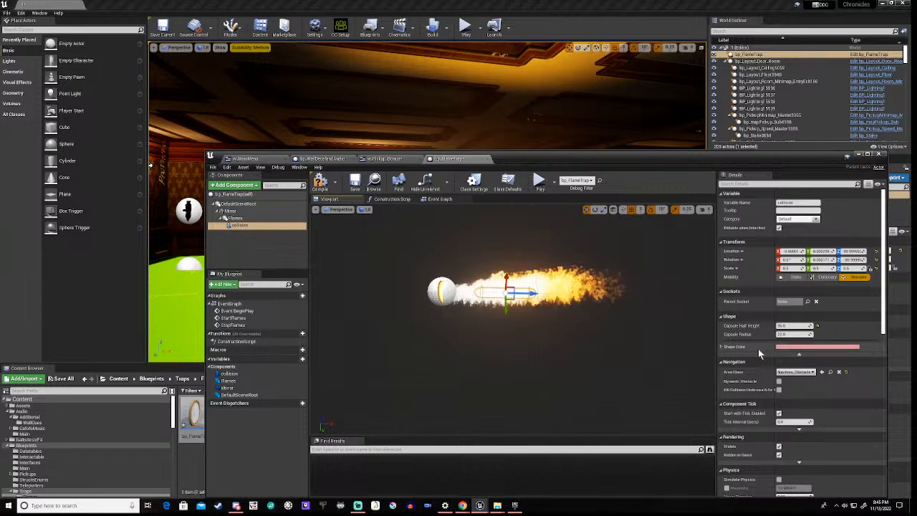
pyautogui.write('44')
pyautogui.press('Return')
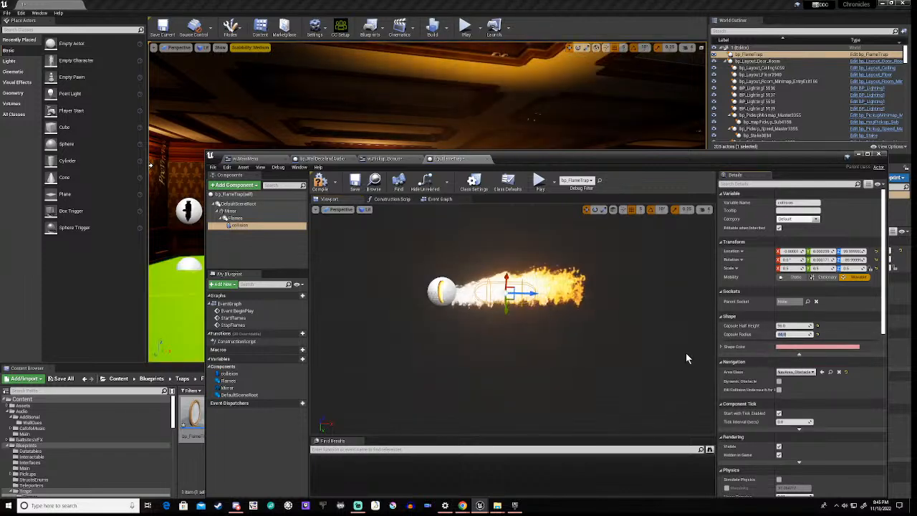
# Enlarge the collision capsule's radius, set its half height to 128, and reposition it along the flames at about 80 on Z.
pyautogui.moveTo(542, 387); pyautogui.dragTo(359, 389, button='right')
pyautogui.press('w')
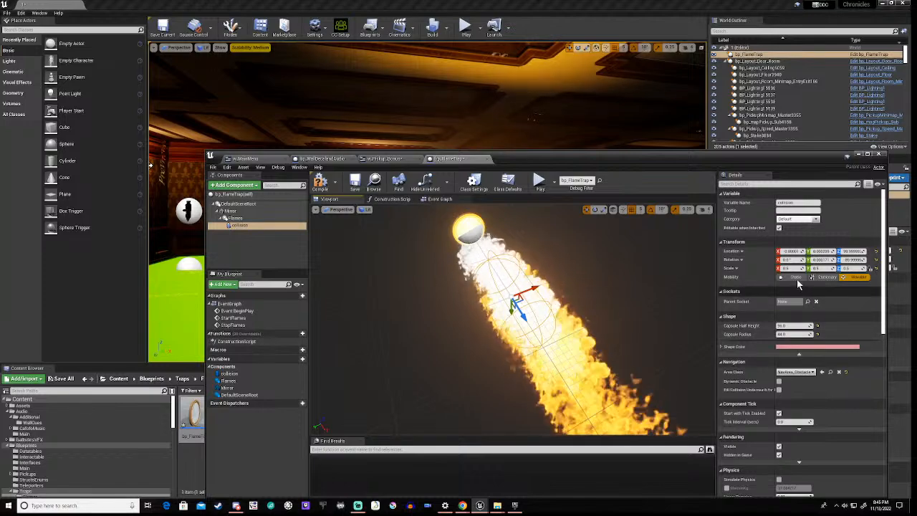
pyautogui.click(788, 334)
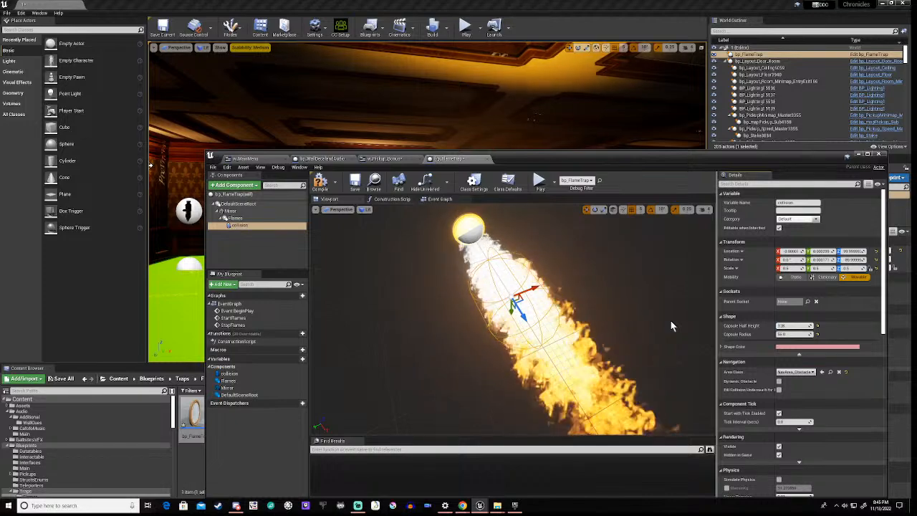
pyautogui.moveTo(361, 322)
pyautogui.mouseDown(button='right')
pyautogui.moveTo(294, 322)
pyautogui.moveTo(365, 322)
pyautogui.mouseUp(button='right')
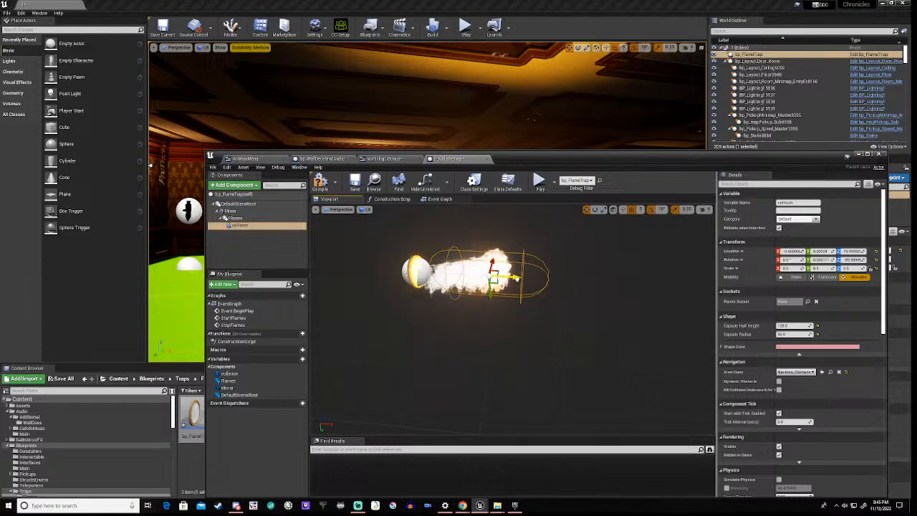
pyautogui.moveTo(442, 339); pyautogui.dragTo(401, 335, button='middle')
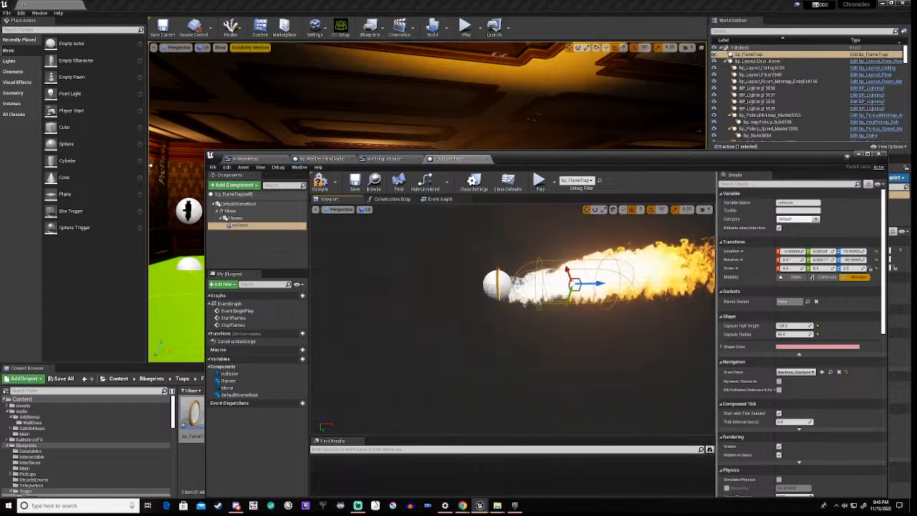
pyautogui.moveTo(442, 339); pyautogui.dragTo(496, 343, button='right')
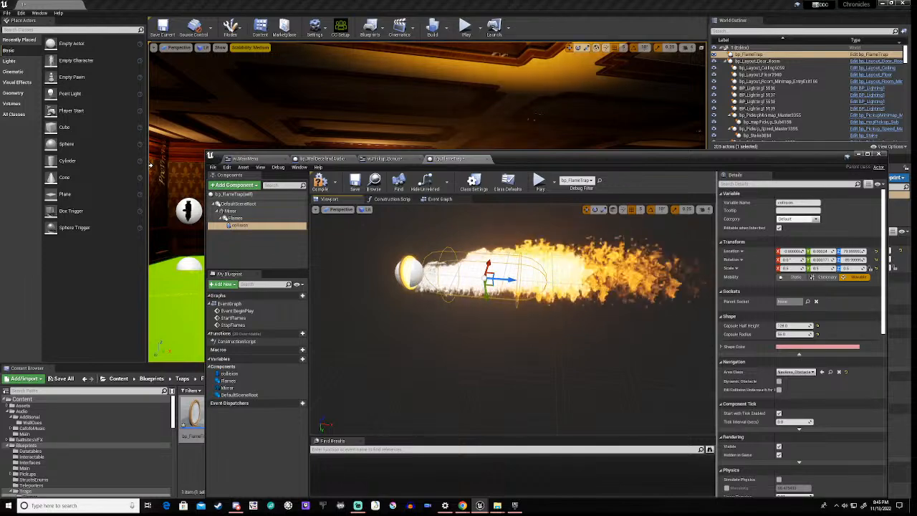
# Set the collision capsule's collision preset to OverlapOnlyPawn and compile the blueprint.
pyautogui.scroll(-8, 763, 366)
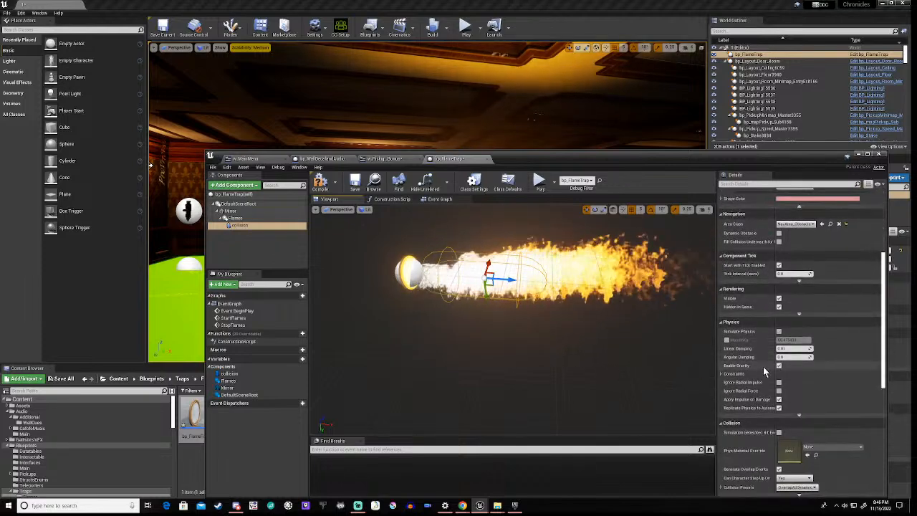
pyautogui.scroll(-3, 765, 369)
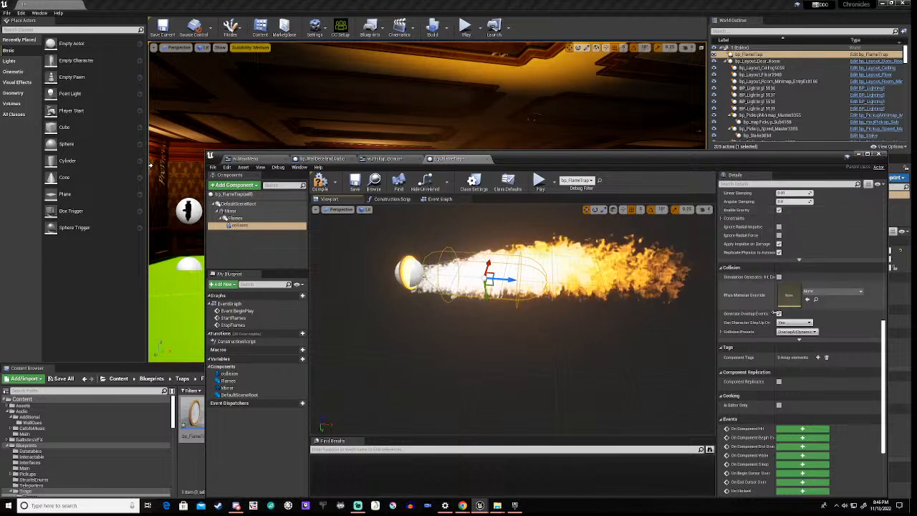
pyautogui.click(797, 332)
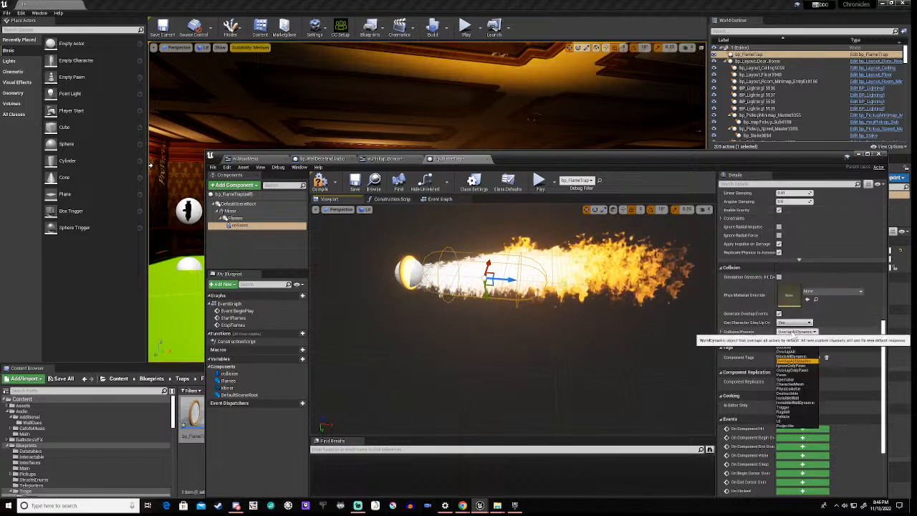
pyautogui.click(792, 371)
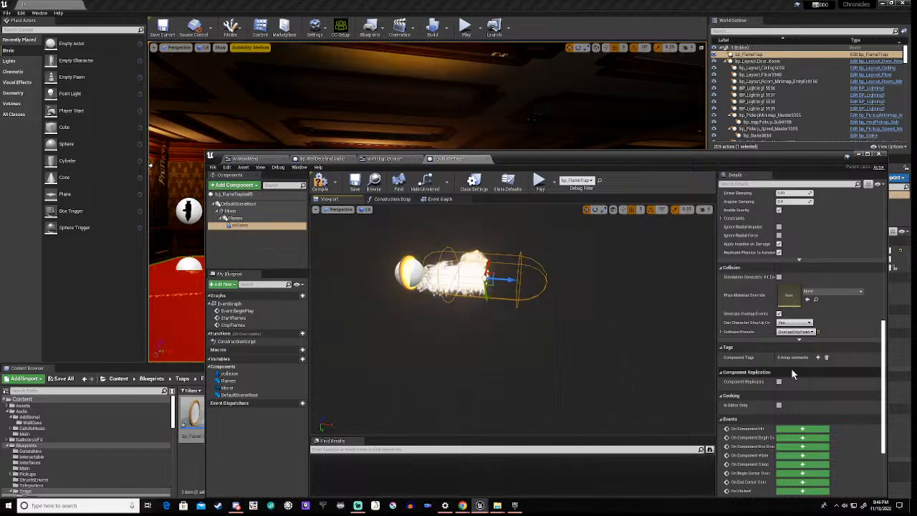
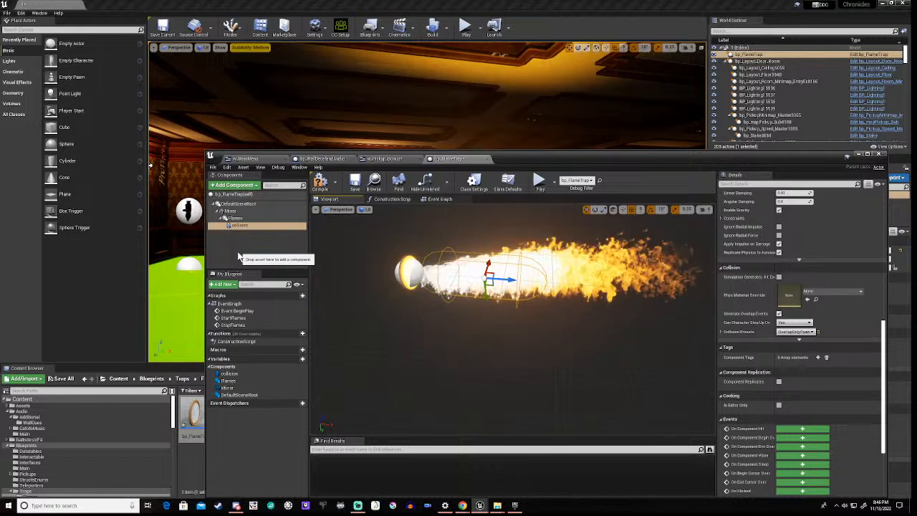
pyautogui.click(322, 189)
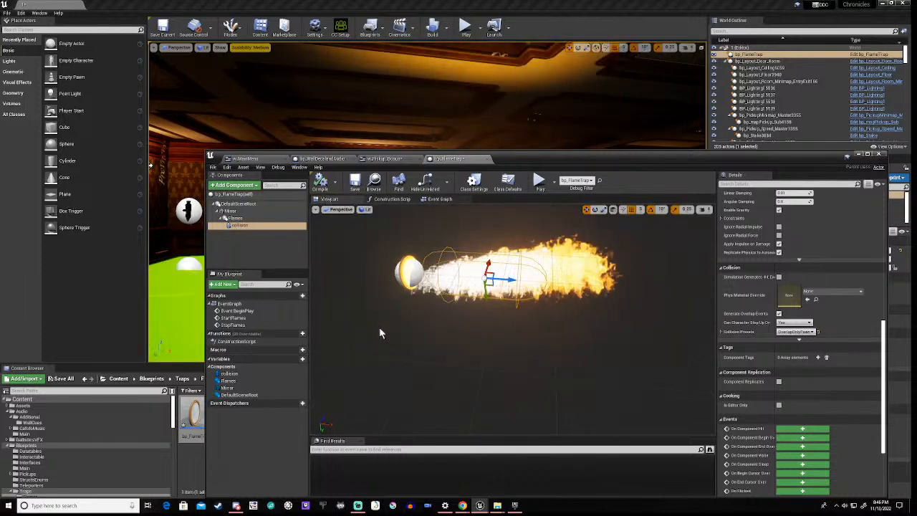
pyautogui.press('a')
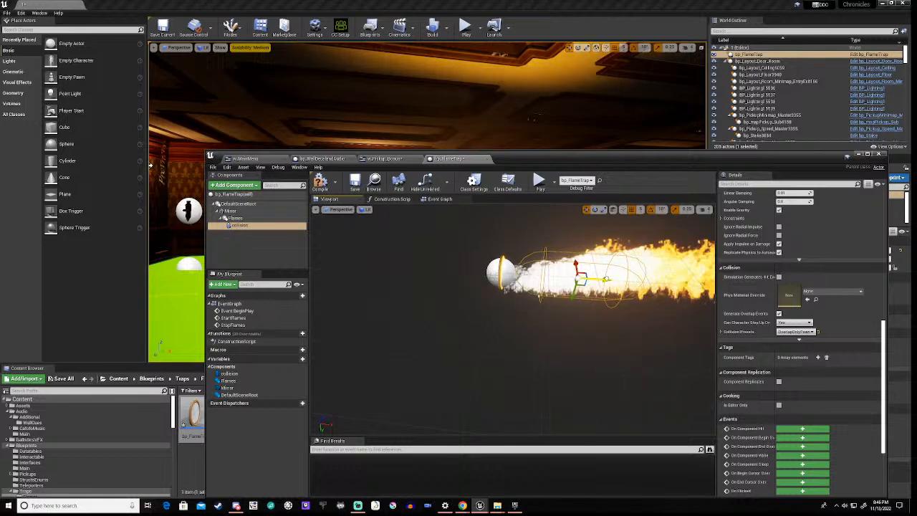
pyautogui.moveTo(535, 323); pyautogui.dragTo(480, 386, button='right')
pyautogui.press('f')
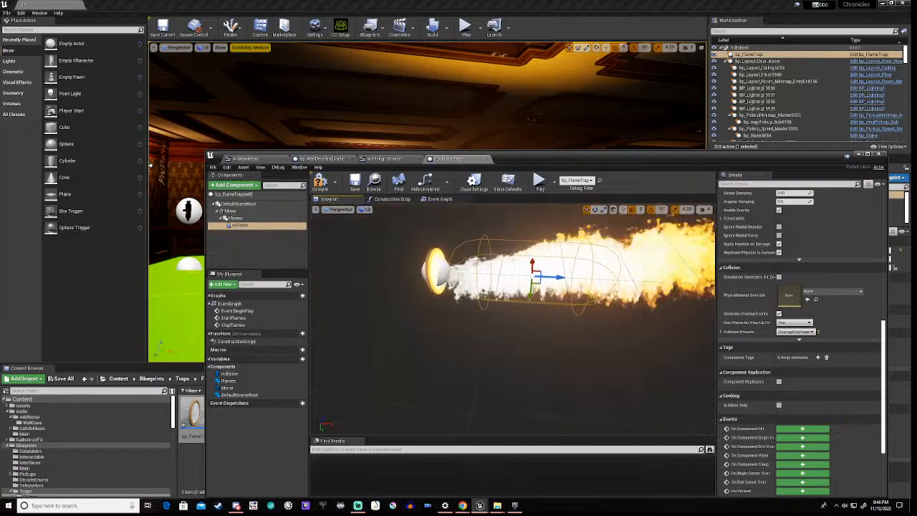
pyautogui.moveTo(507, 340); pyautogui.dragTo(512, 340, button='right')
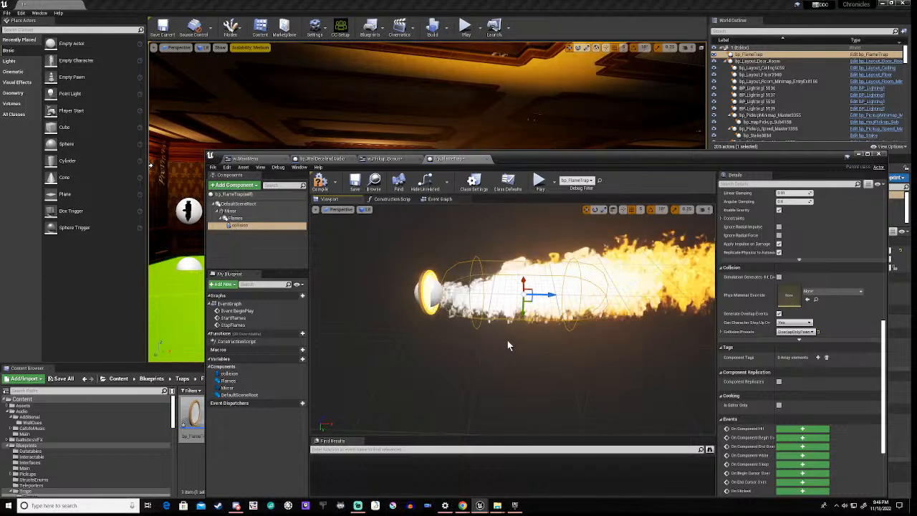
pyautogui.scroll(-4, 508, 340)
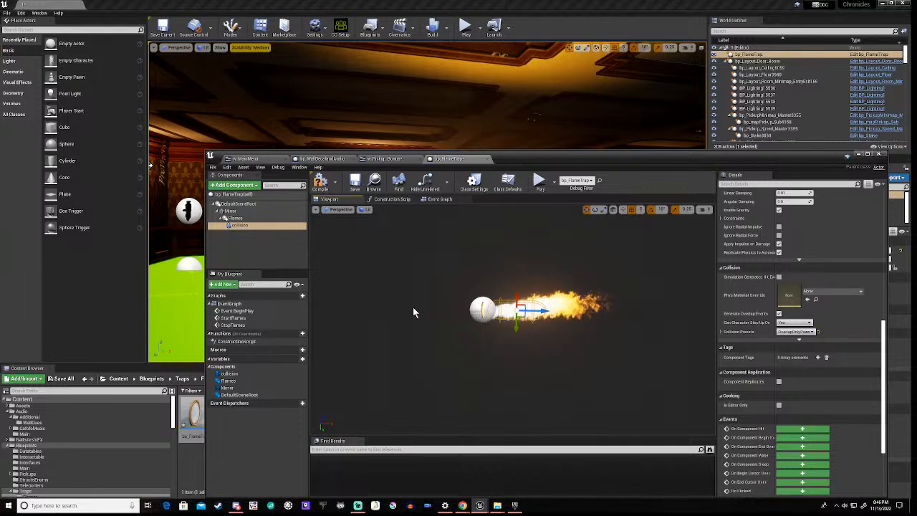
pyautogui.click(322, 184)
# Add an On Component Begin Overlap event for the collision capsule and place it in free space in the Event Graph.
pyautogui.click(440, 199)
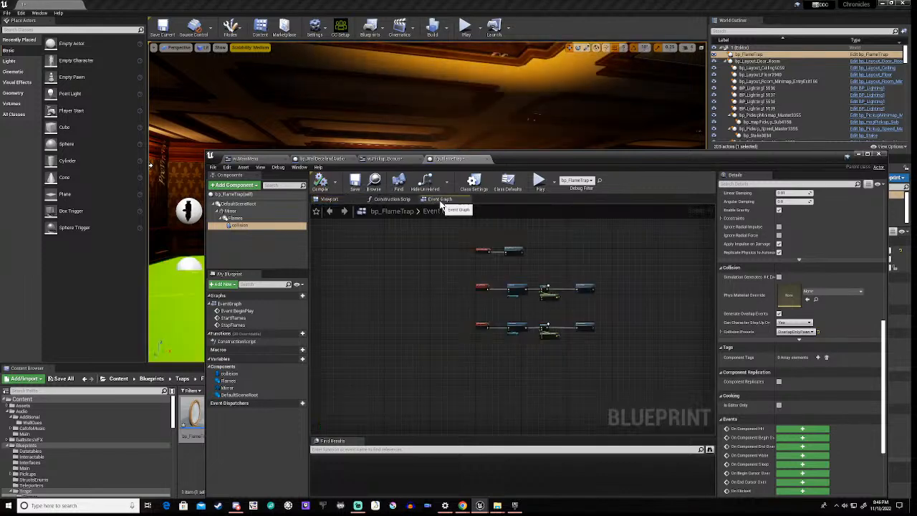
pyautogui.moveTo(487, 365); pyautogui.dragTo(472, 292, button='right')
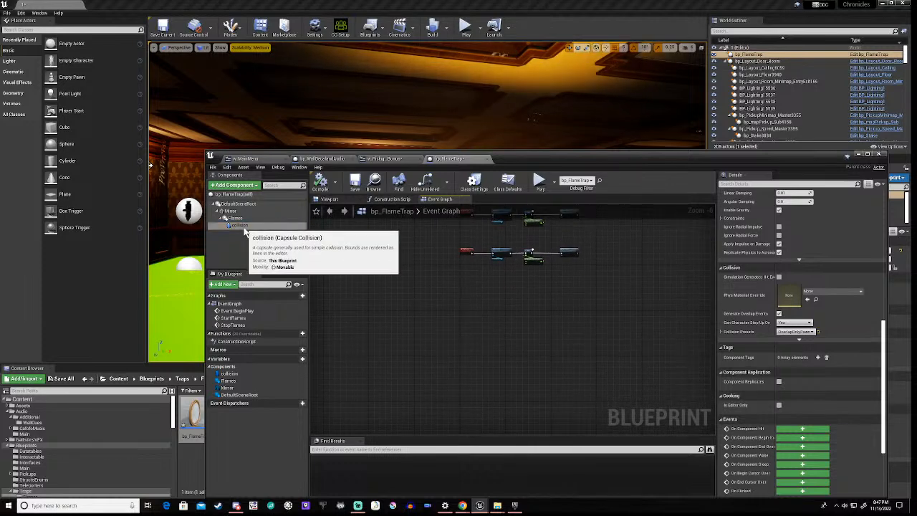
pyautogui.click(802, 440)
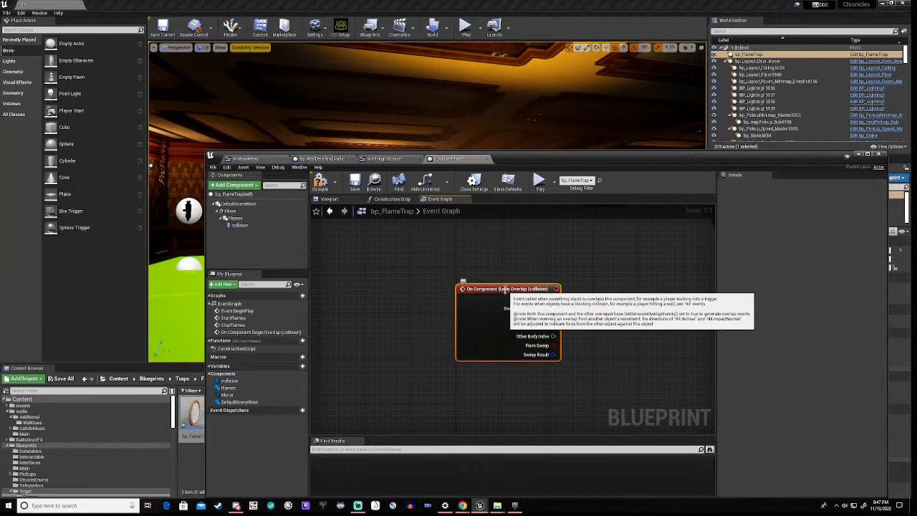
pyautogui.moveTo(505, 290); pyautogui.dragTo(505, 335)
pyautogui.moveTo(622, 376); pyautogui.dragTo(464, 333, button='right')
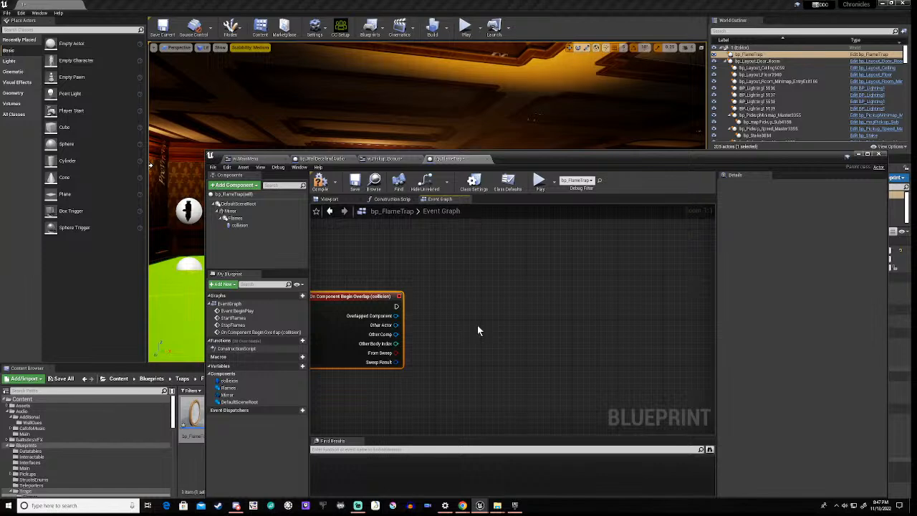
pyautogui.moveTo(395, 324); pyautogui.dragTo(456, 336)
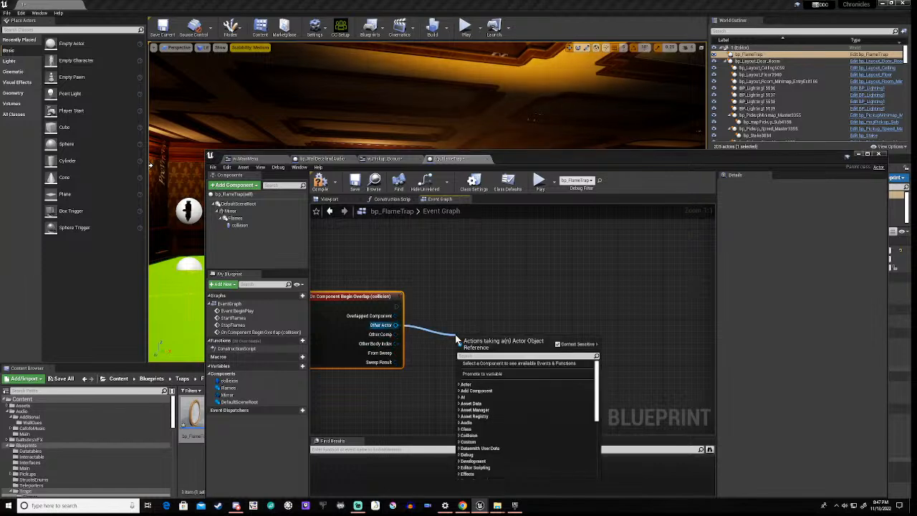
pyautogui.write('has t')
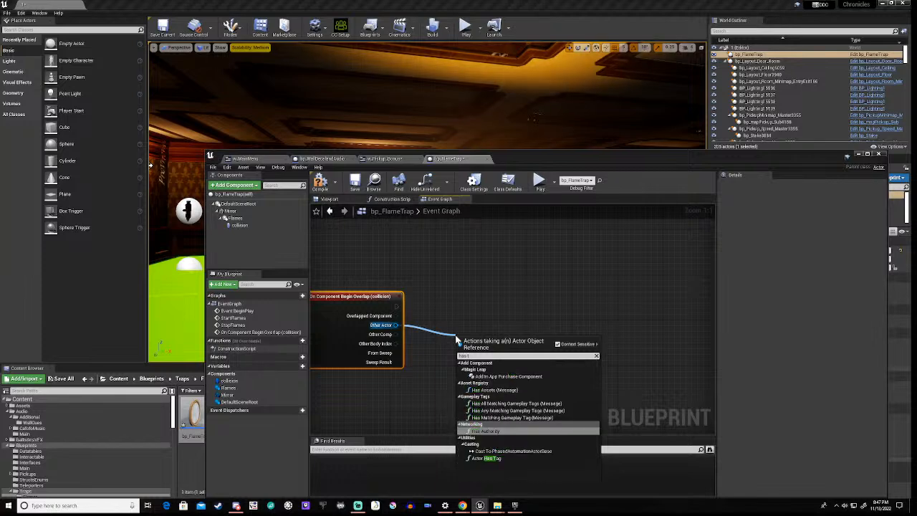
pyautogui.write('ags')
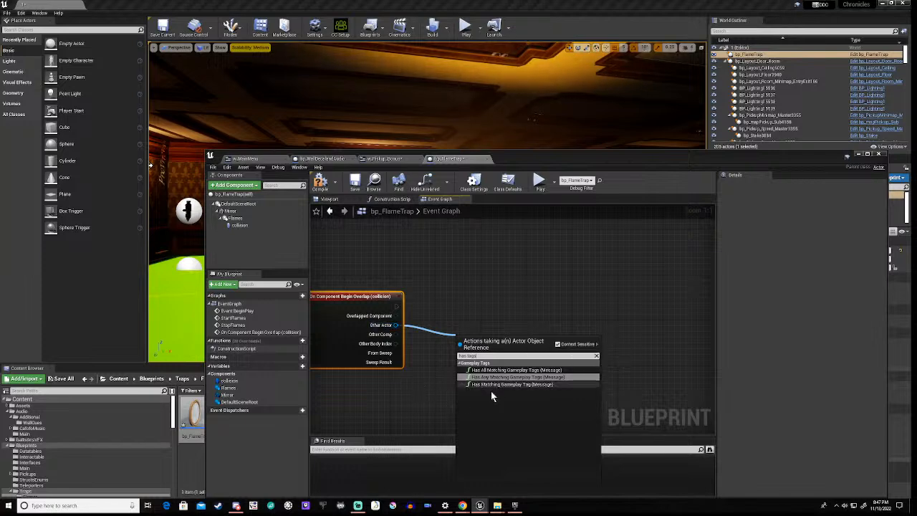
pyautogui.click(440, 365)
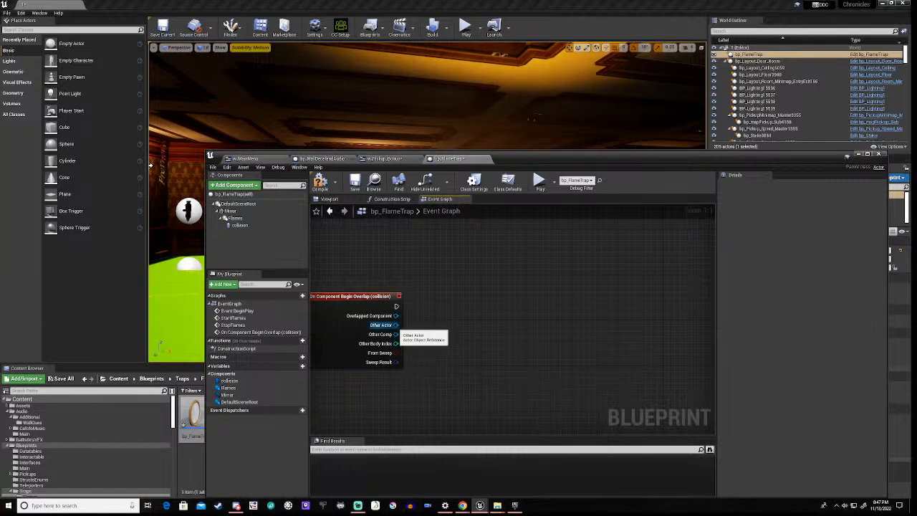
# Add an Actor Has Tag node with its Target connected to the overlap event's Other Actor.
pyautogui.moveTo(396, 324); pyautogui.dragTo(449, 346)
pyautogui.write('tag')
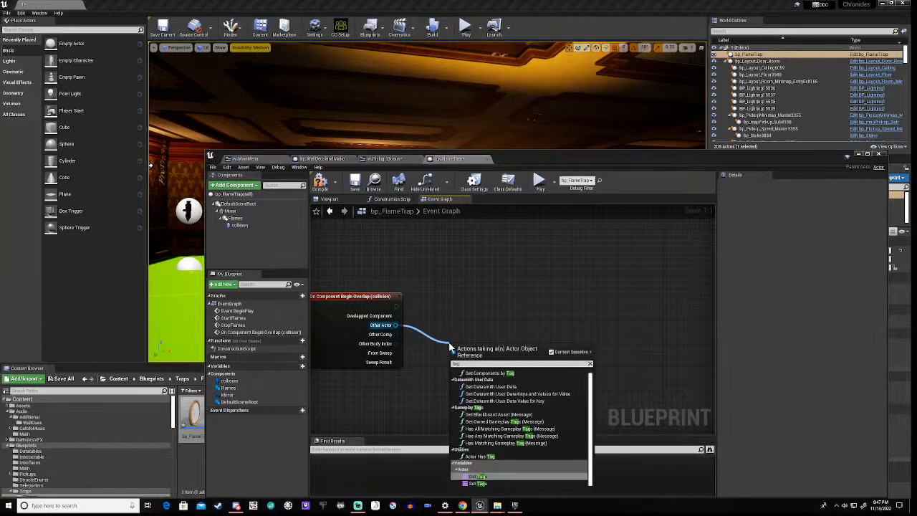
pyautogui.click(483, 457)
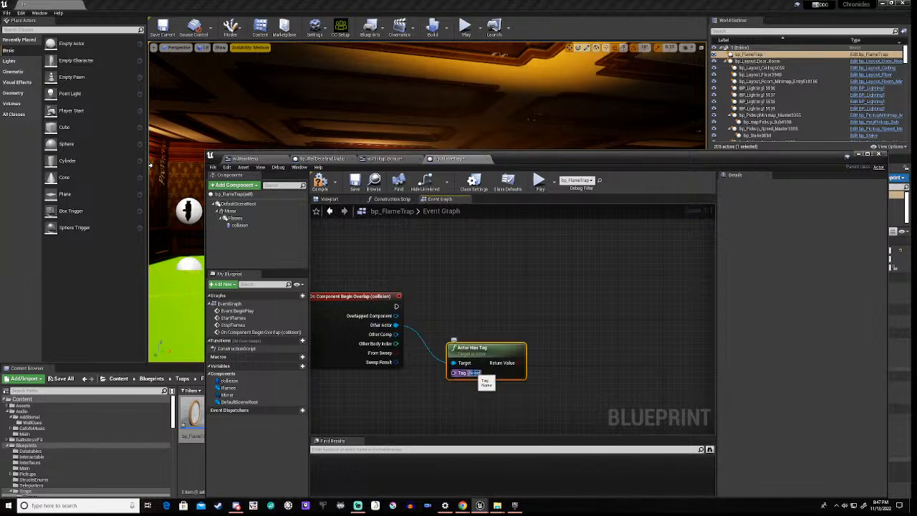
# Set the Actor Has Tag node's tag to Player and use its result as the condition of a Branch executed by the overlap event.
pyautogui.write('Player')
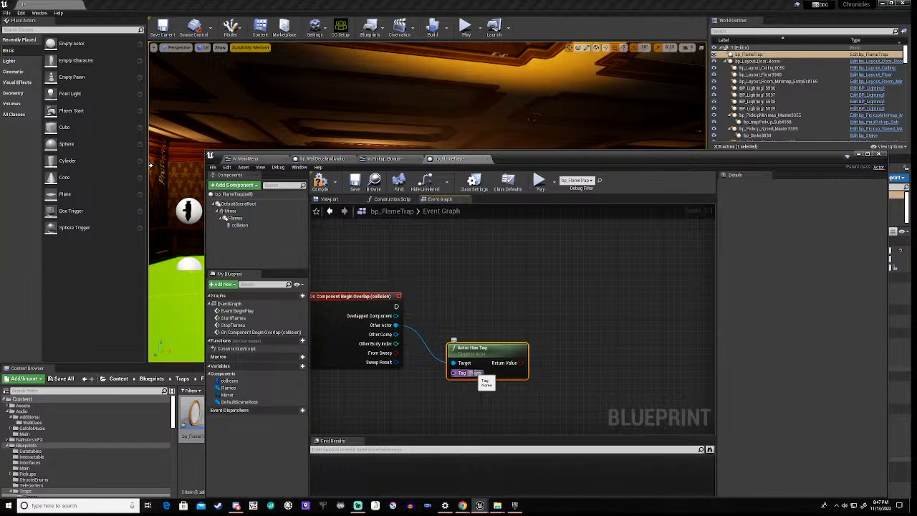
pyautogui.press('Return')
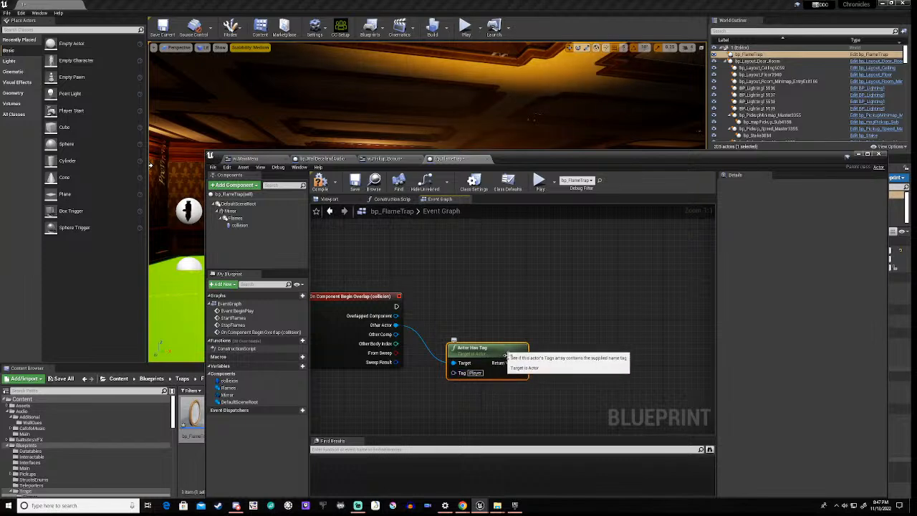
pyautogui.moveTo(520, 366); pyautogui.dragTo(551, 324)
pyautogui.write('bra')
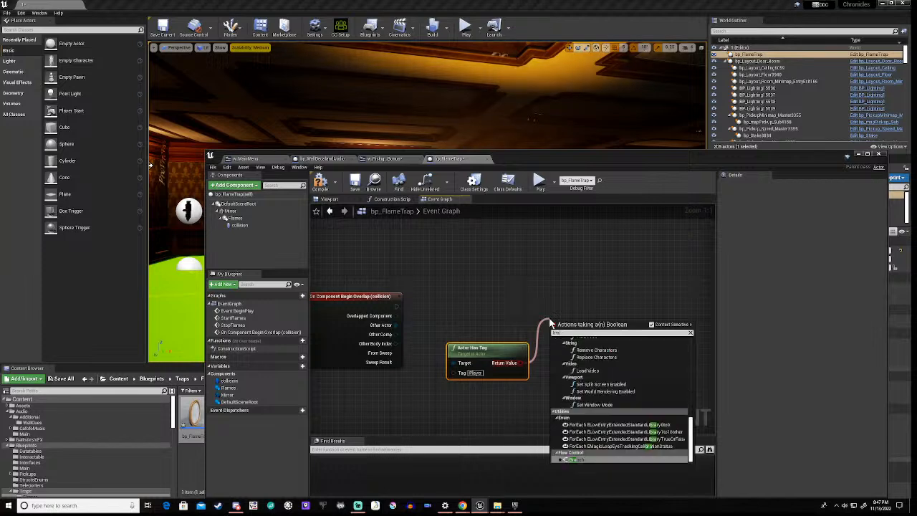
pyautogui.write('nch')
pyautogui.click(577, 353)
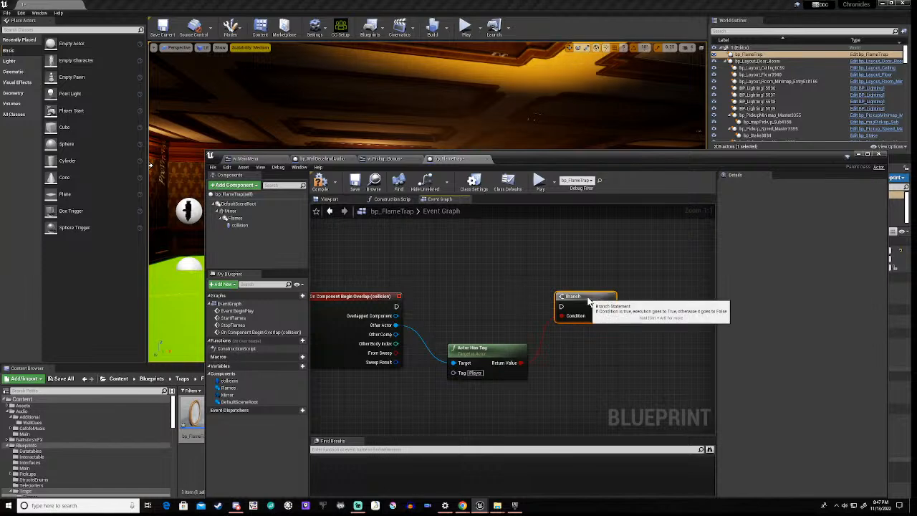
pyautogui.moveTo(397, 306); pyautogui.dragTo(561, 307)
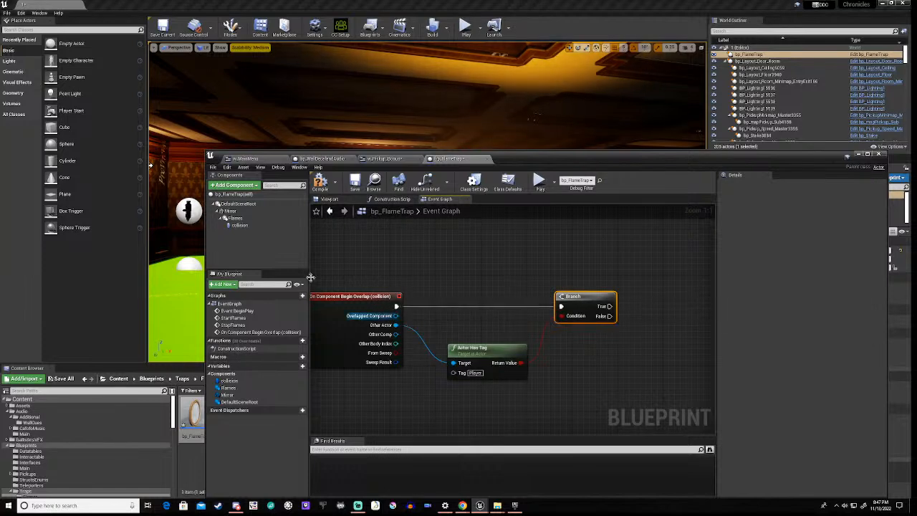
# Open the bp_SpikeTrap blueprint from the SpikeTrap folder under Dustoff's Blueprints > Traps.
pyautogui.scroll(-2, 509, 315)
pyautogui.moveTo(543, 167); pyautogui.dragTo(554, 75)
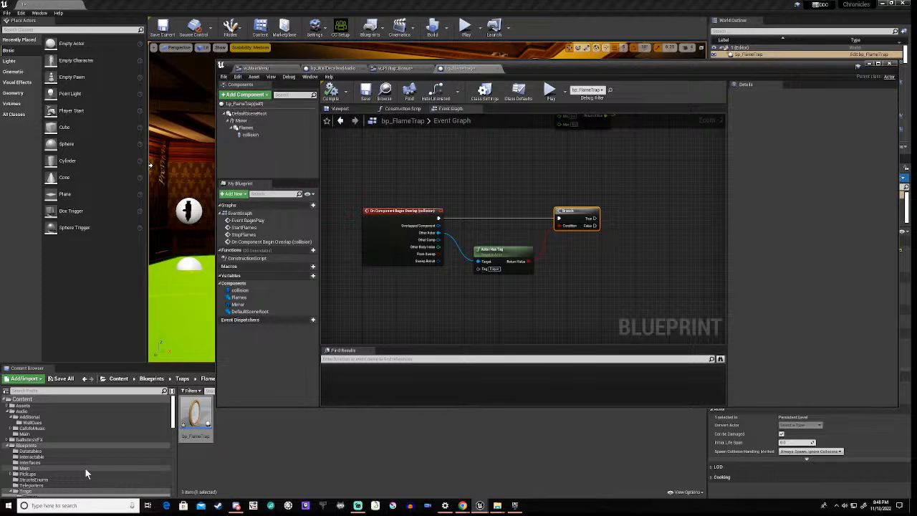
pyautogui.scroll(-1, 40, 448)
pyautogui.scroll(-5, 11, 449)
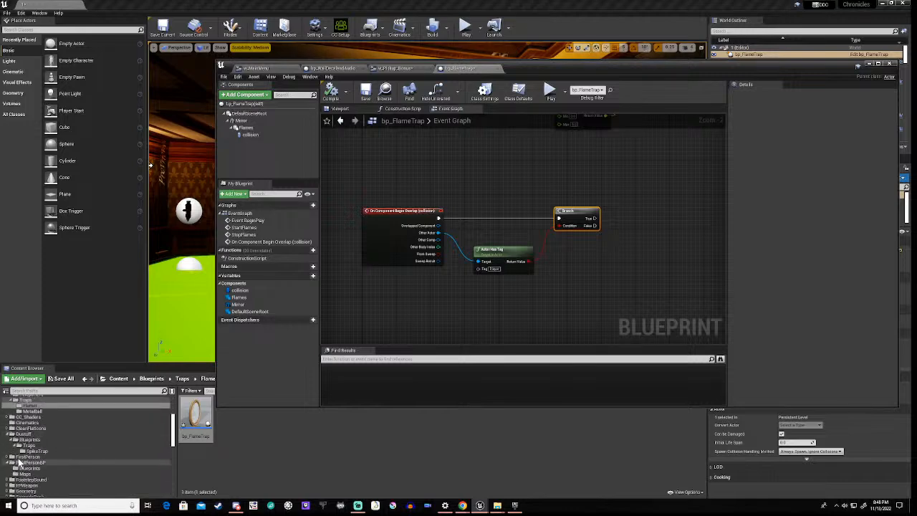
pyautogui.click(32, 451)
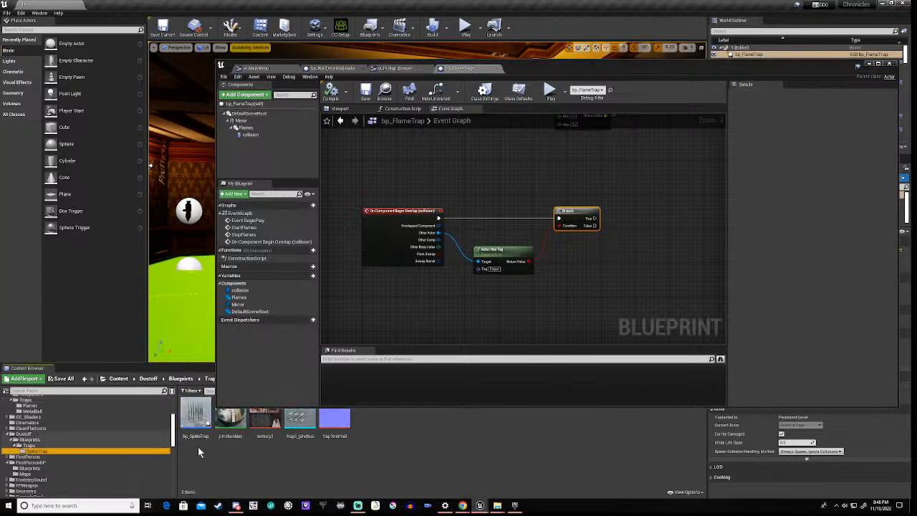
pyautogui.click(197, 421)
pyautogui.doubleClick(198, 423)
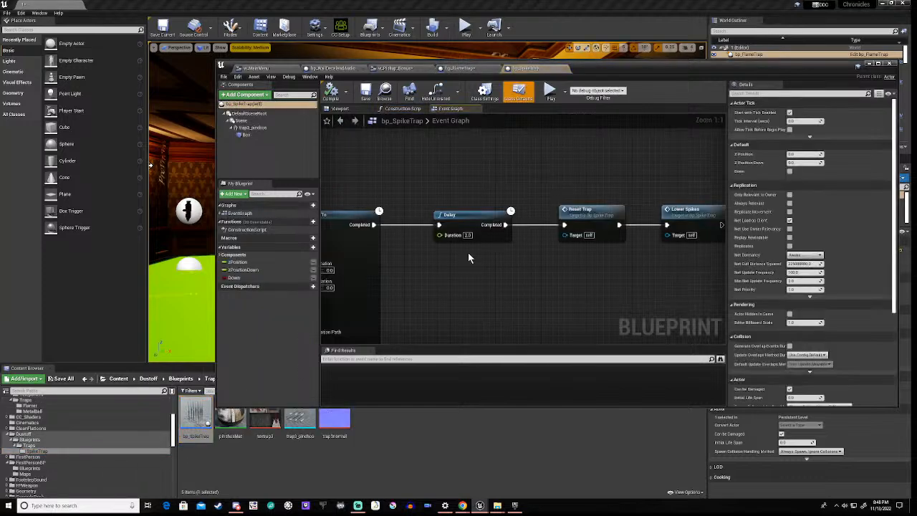
# Examine the begin and end overlap logic in bp_SpikeTrap's Event Graph, including the pawn cast and damage nodes.
pyautogui.scroll(-3, 450, 271)
pyautogui.moveTo(432, 286); pyautogui.dragTo(616, 265, button='right')
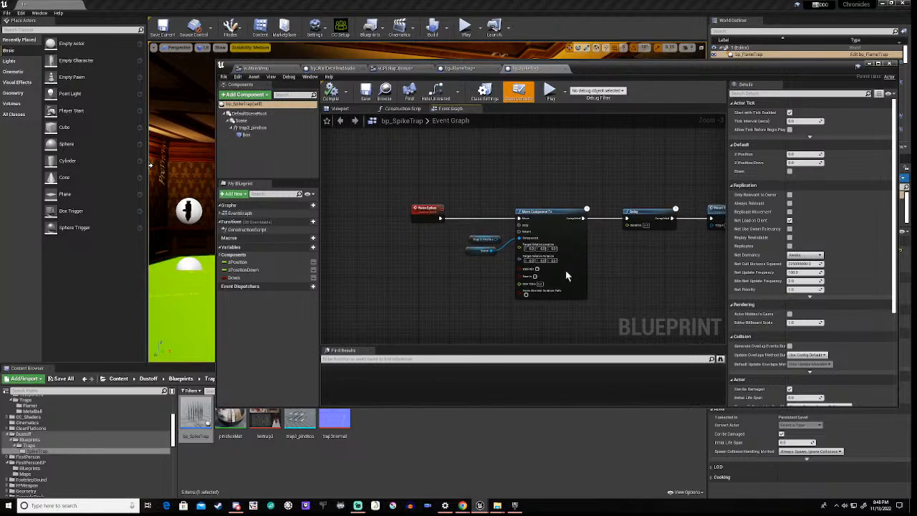
pyautogui.scroll(-6, 446, 281)
pyautogui.scroll(3, 436, 215)
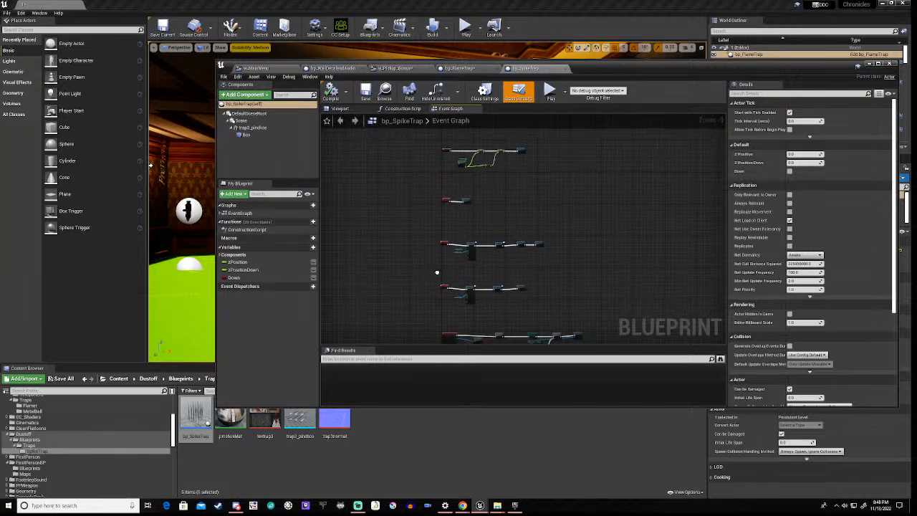
pyautogui.scroll(7, 507, 270)
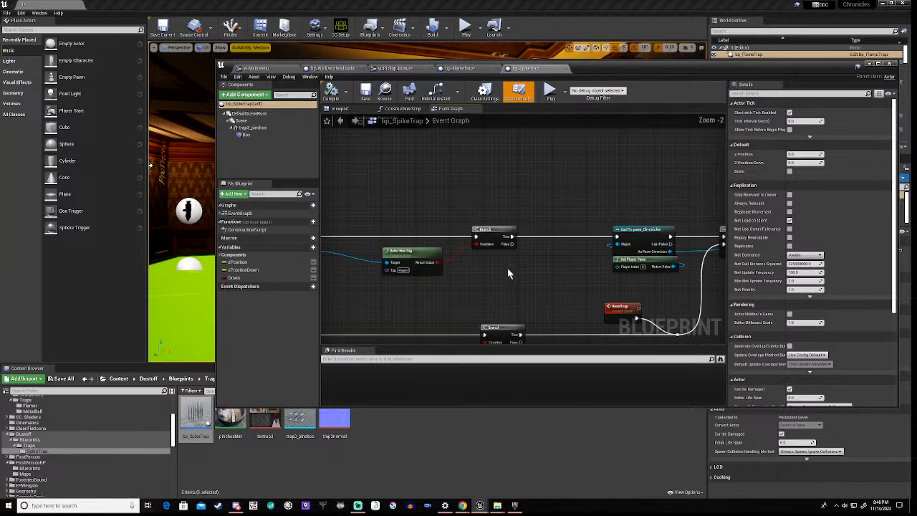
pyautogui.moveTo(481, 299); pyautogui.dragTo(591, 228, button='right')
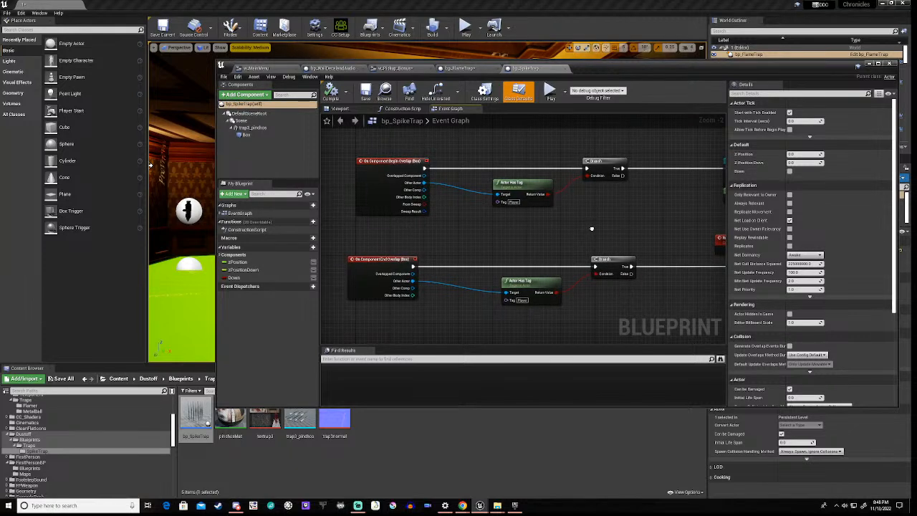
pyautogui.moveTo(591, 229); pyautogui.dragTo(288, 291, button='right')
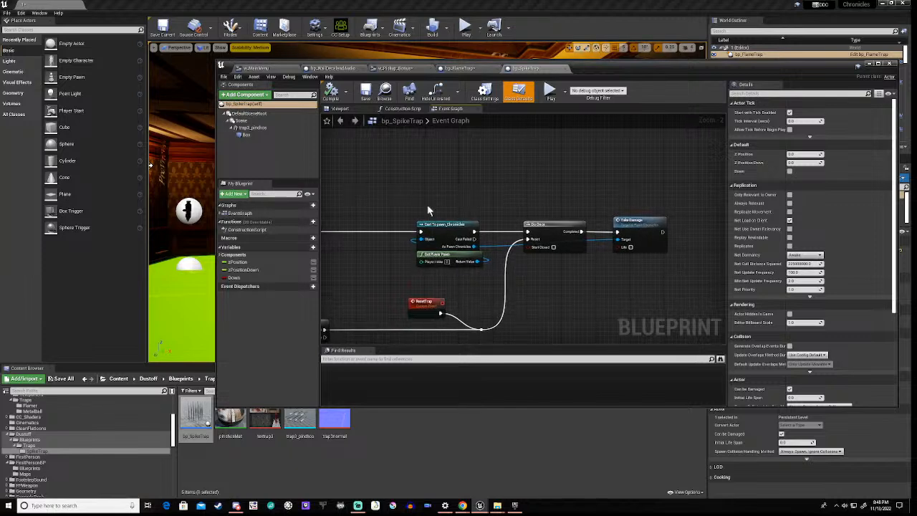
# Copy bp_SpikeTrap's end overlap chain, ResetTrap event, Cast To pawn_Chronicles, Get Player Pawn, Do Once and Take Damage nodes.
pyautogui.moveTo(393, 210); pyautogui.dragTo(694, 273)
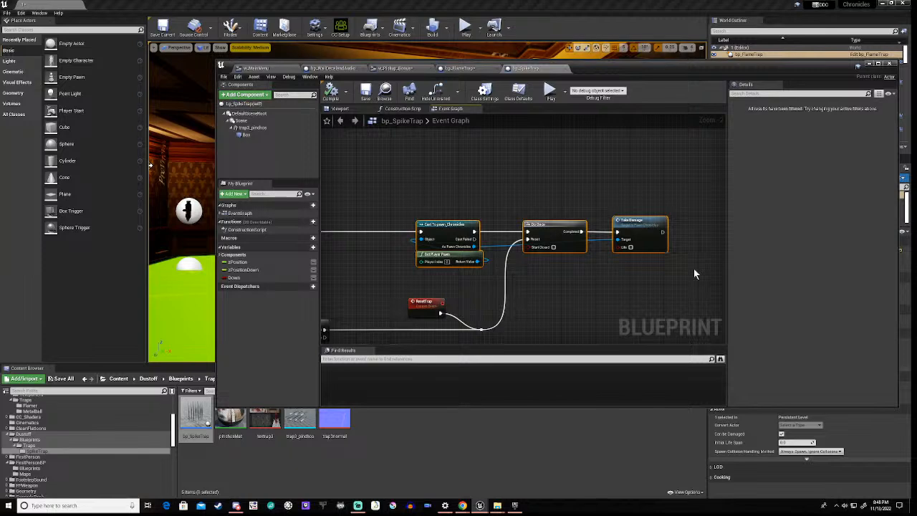
pyautogui.scroll(-3, 694, 273)
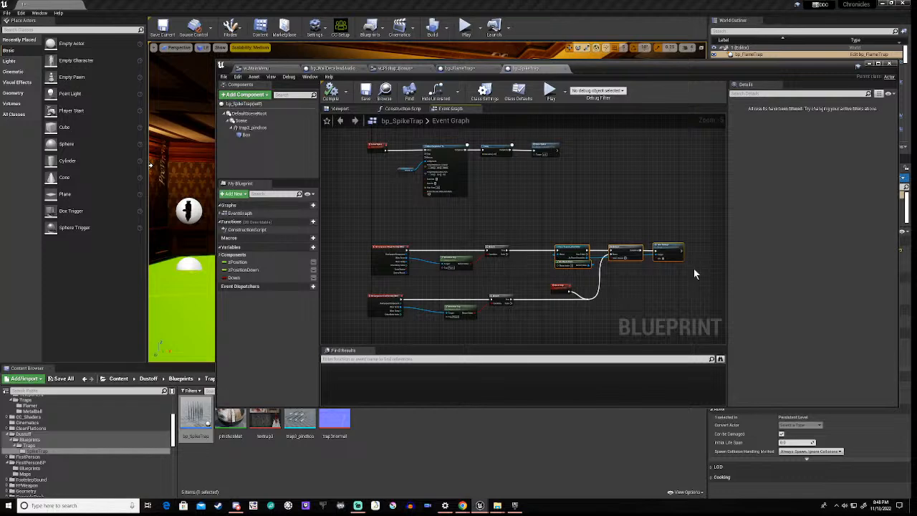
pyautogui.moveTo(329, 283); pyautogui.dragTo(649, 322)
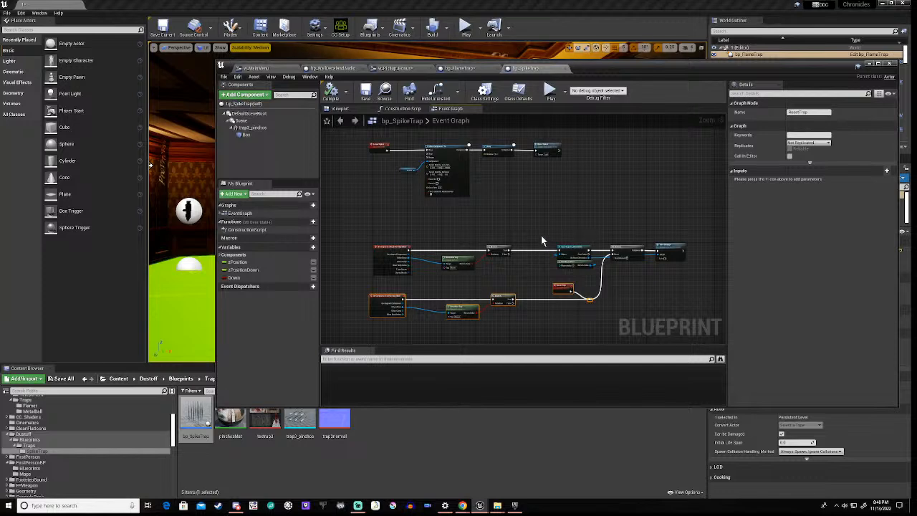
pyautogui.moveTo(544, 234); pyautogui.dragTo(682, 281)
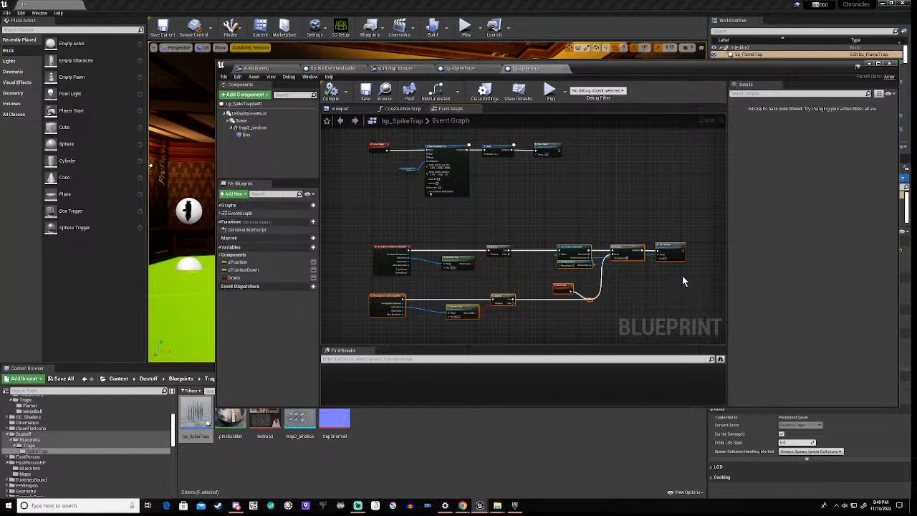
pyautogui.click(534, 270)
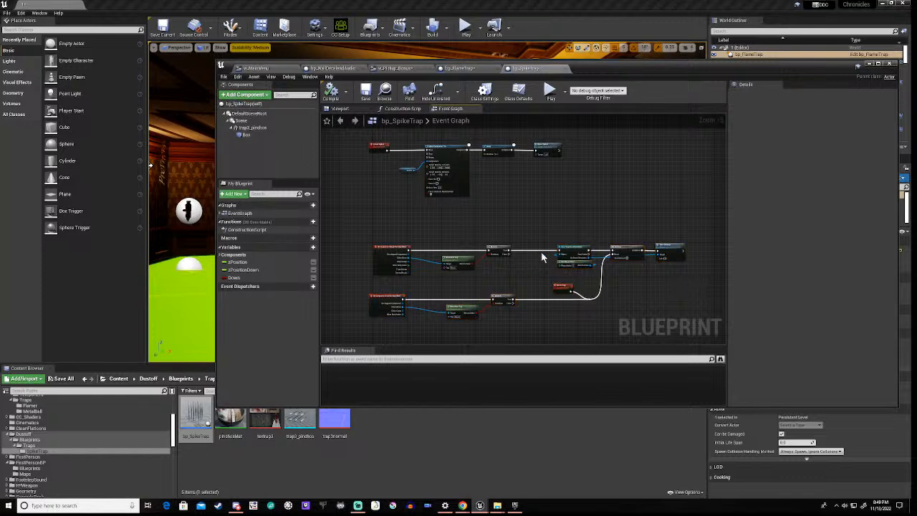
pyautogui.scroll(5, 567, 262)
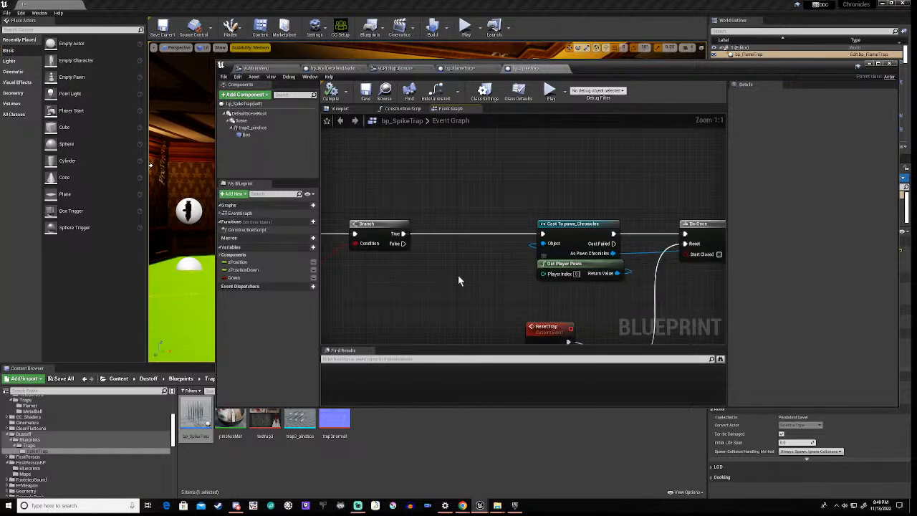
pyautogui.moveTo(440, 274)
pyautogui.mouseDown(button='right')
pyautogui.moveTo(636, 263)
pyautogui.moveTo(437, 271)
pyautogui.mouseUp(button='right')
pyautogui.scroll(-2, 437, 271)
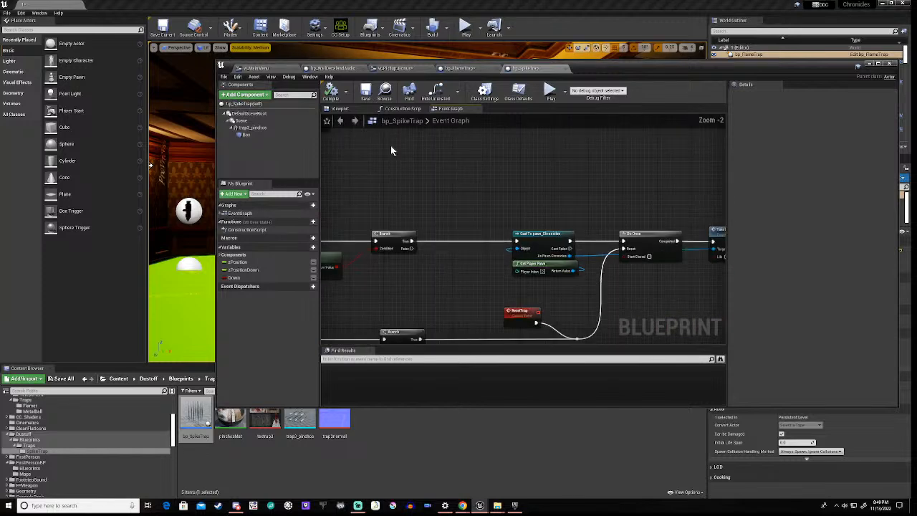
# Paste the copied nodes into bp_FlameTrap's Event Graph and place them beside and below the begin overlap chain.
pyautogui.click(462, 69)
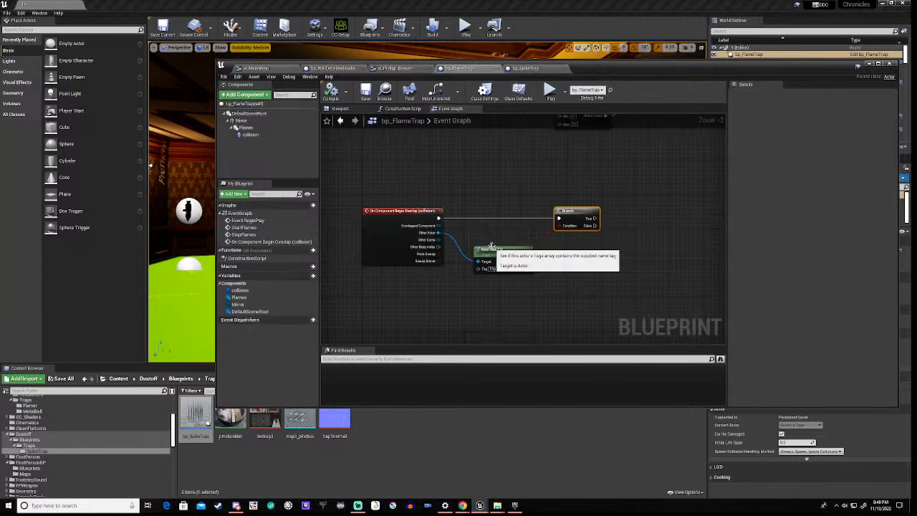
pyautogui.scroll(-4, 527, 270)
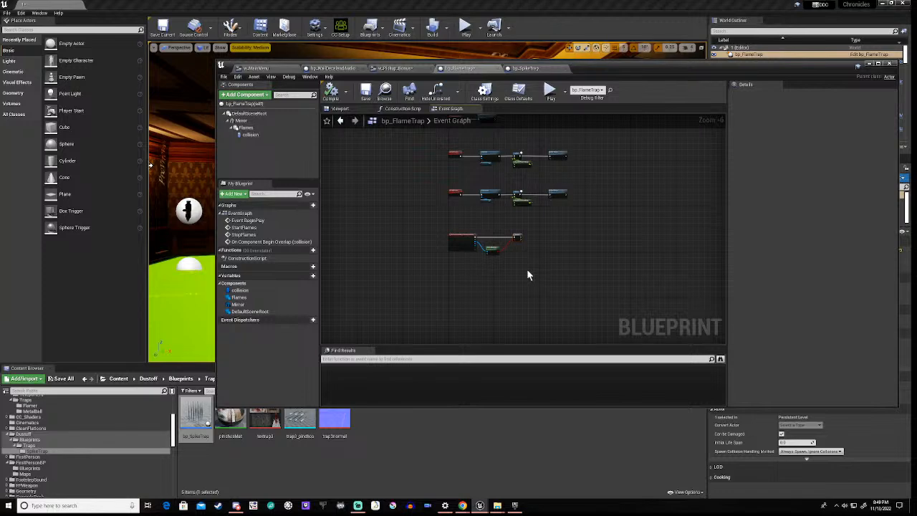
pyautogui.hotkey('ctrl', 'v')
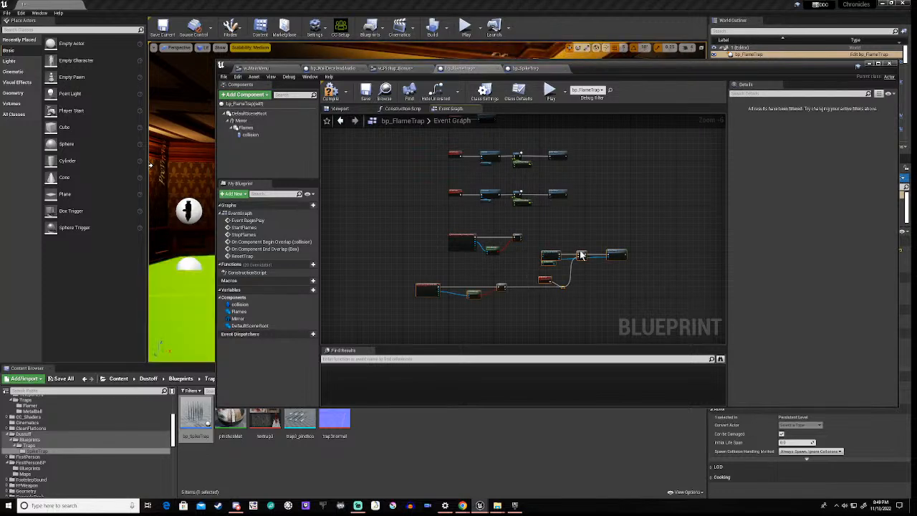
pyautogui.moveTo(582, 255)
pyautogui.mouseDown()
pyautogui.moveTo(584, 239)
pyautogui.moveTo(593, 242)
pyautogui.mouseUp()
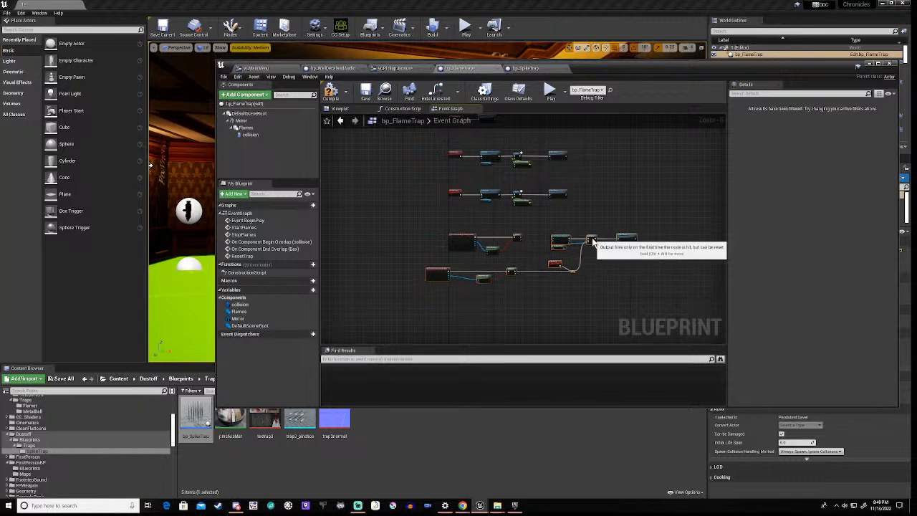
# Connect the begin overlap Branch's True output to Cast To pawn_Chronicles and line up the pasted nodes with it.
pyautogui.scroll(5, 519, 225)
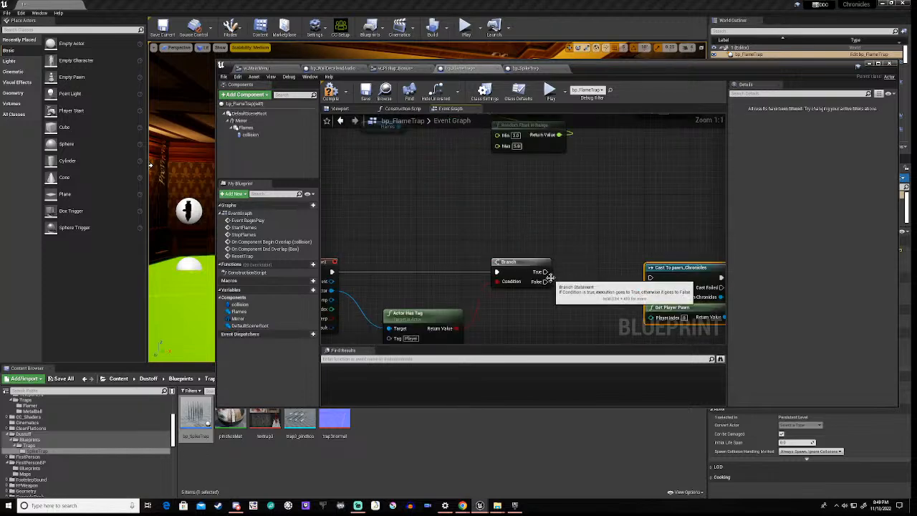
pyautogui.moveTo(544, 272); pyautogui.dragTo(651, 277)
pyautogui.moveTo(595, 308); pyautogui.dragTo(576, 301, button='right')
pyautogui.scroll(-2, 469, 259)
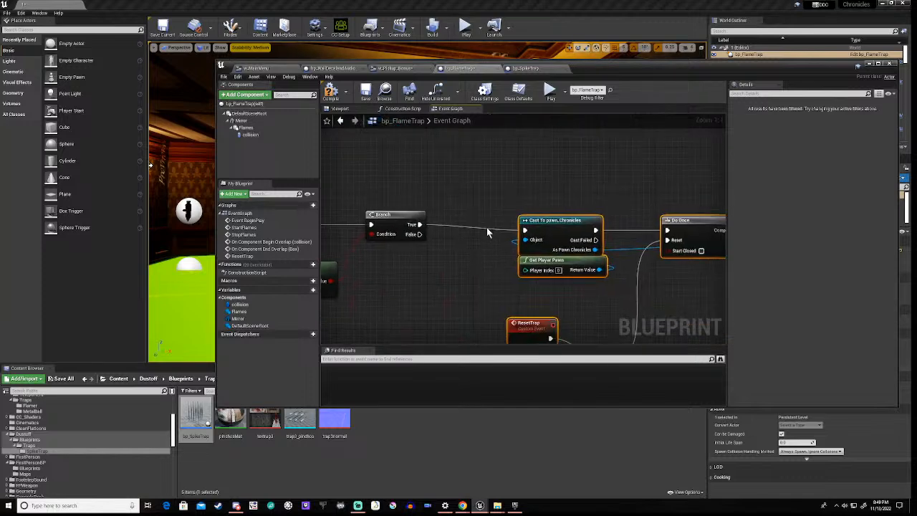
pyautogui.scroll(-2, 480, 257)
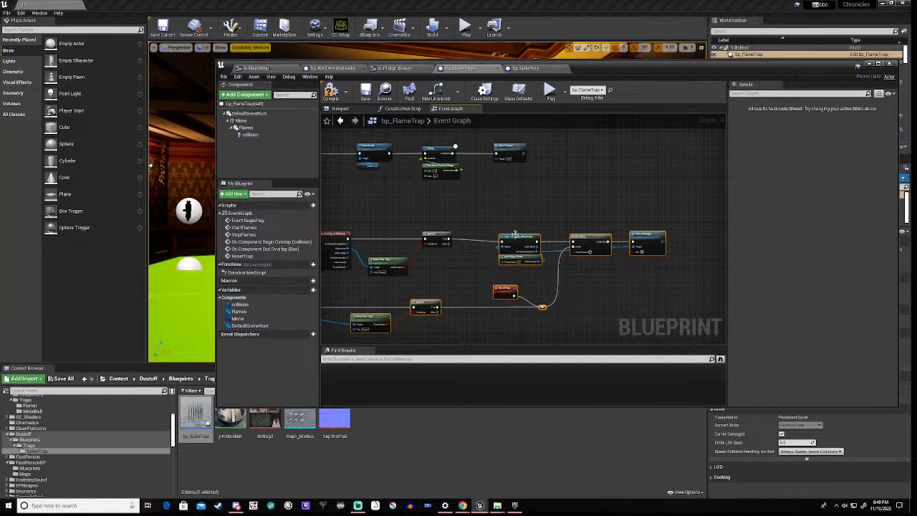
pyautogui.moveTo(525, 243); pyautogui.dragTo(534, 240)
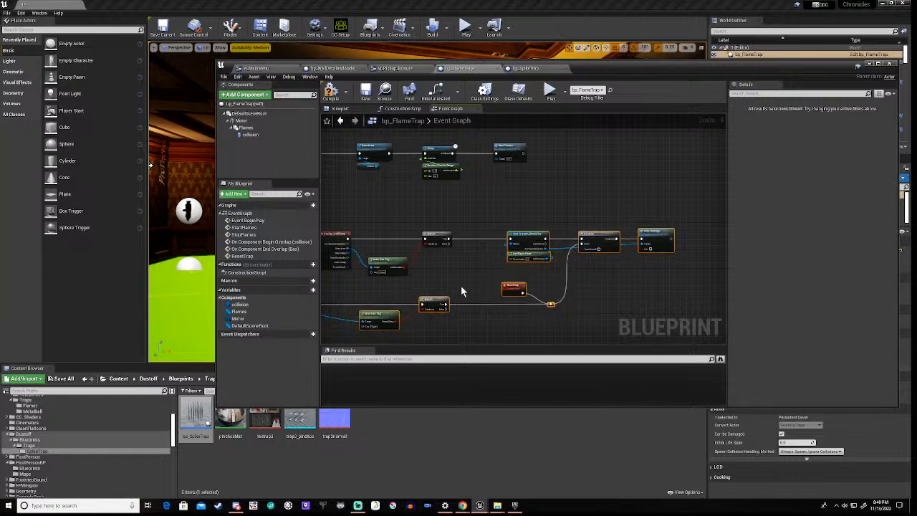
# Move the pasted end overlap event, Actor Has Tag and Branch nodes into line beneath the begin overlap event.
pyautogui.moveTo(408, 281); pyautogui.dragTo(508, 283, button='right')
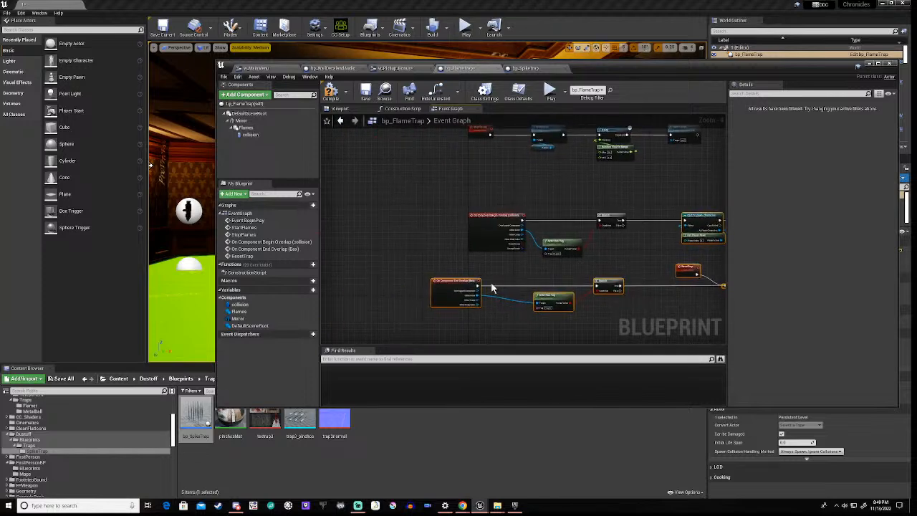
pyautogui.moveTo(407, 273); pyautogui.dragTo(615, 318)
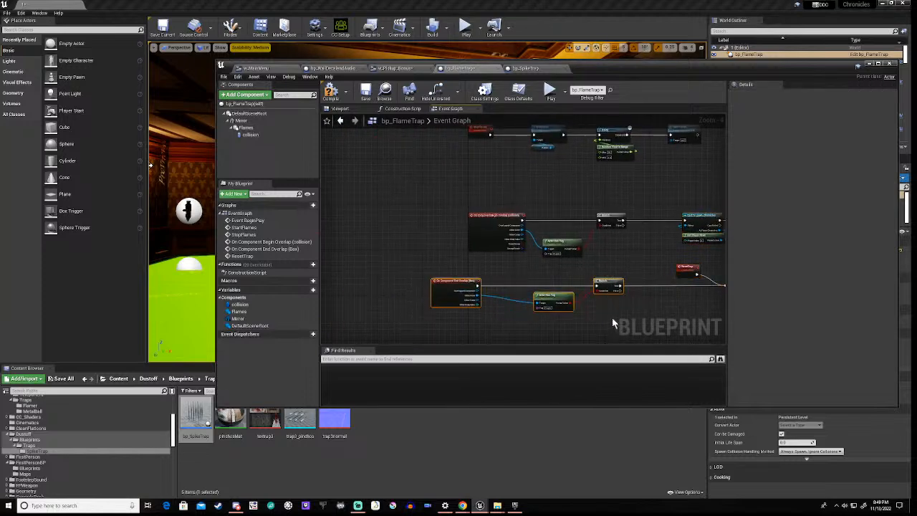
pyautogui.moveTo(550, 300); pyautogui.dragTo(590, 301)
pyautogui.moveTo(675, 312); pyautogui.dragTo(559, 316, button='right')
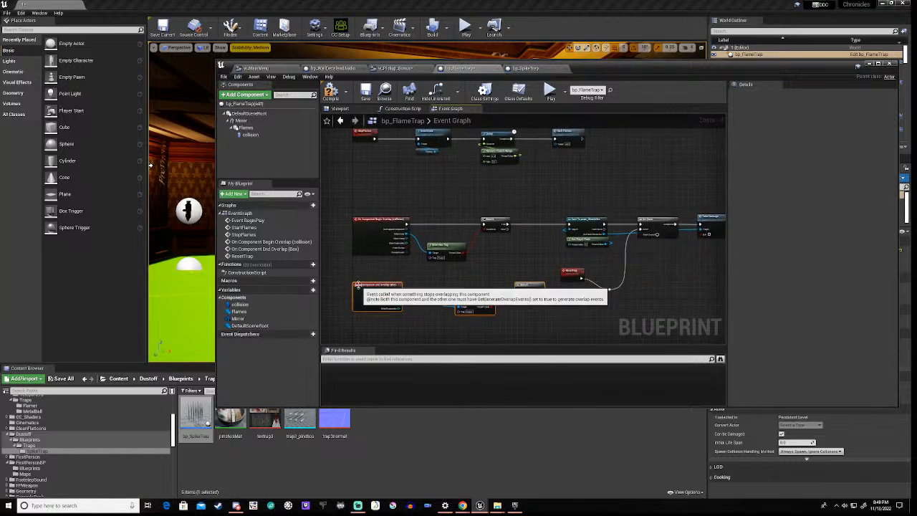
# Examine the chain from Cast To pawn_Chronicles through Do Once to Take Damage, including the ResetTrap event and Do Once's Reset wiring.
pyautogui.scroll(4, 464, 248)
pyautogui.moveTo(681, 229); pyautogui.dragTo(435, 289, button='right')
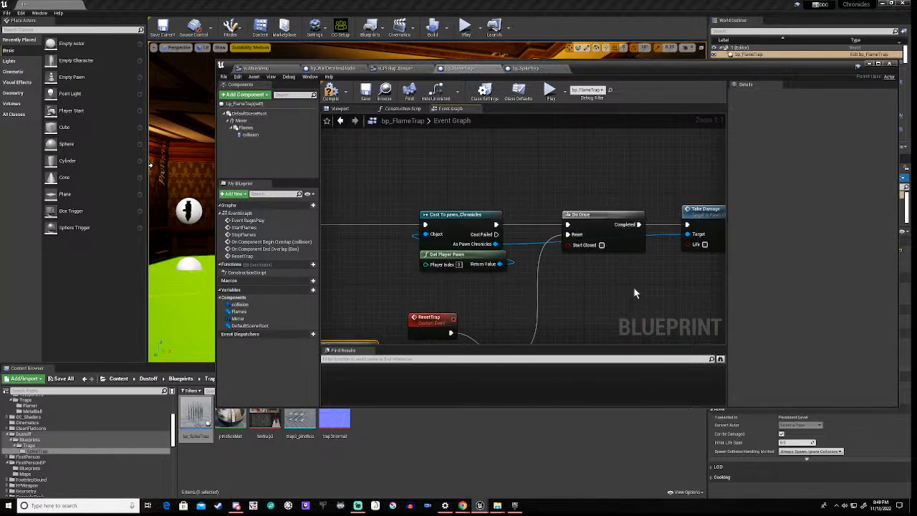
pyautogui.moveTo(633, 286); pyautogui.dragTo(527, 302, button='right')
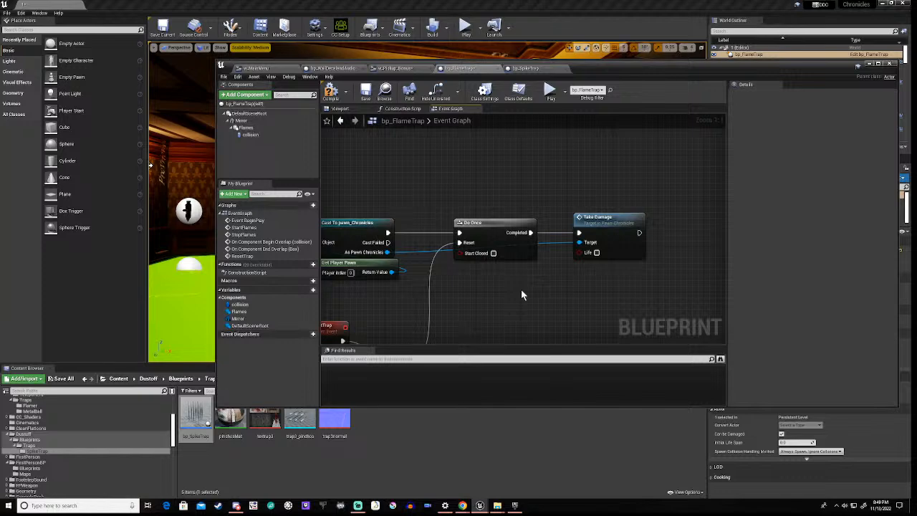
pyautogui.scroll(-1, 521, 292)
pyautogui.moveTo(446, 303); pyautogui.dragTo(478, 305, button='right')
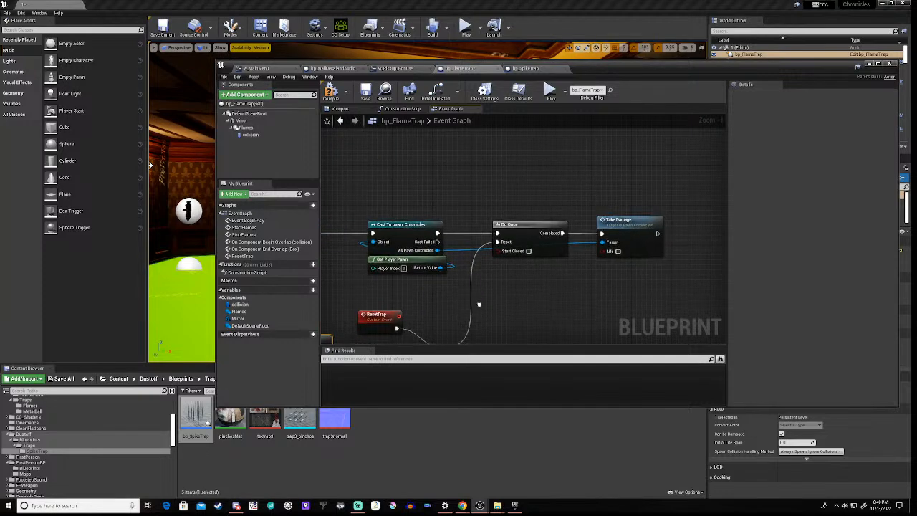
pyautogui.moveTo(479, 305); pyautogui.dragTo(493, 290, button='right')
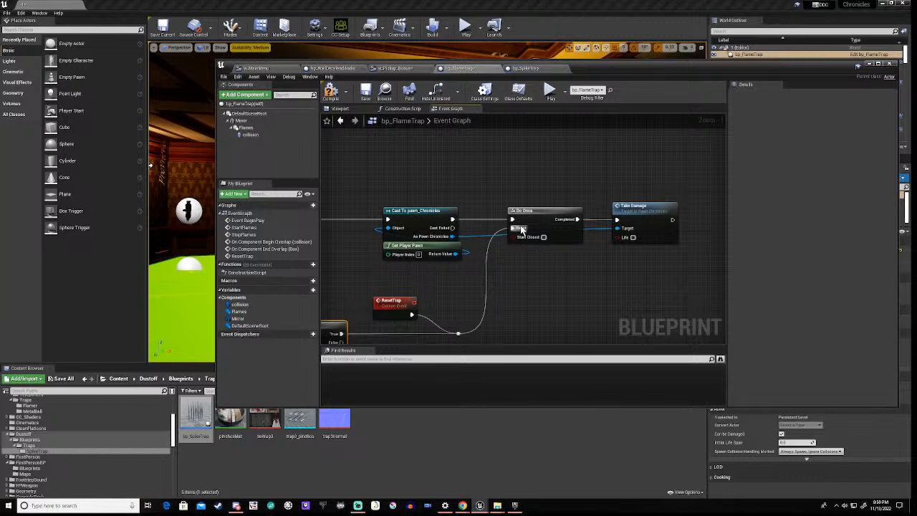
pyautogui.scroll(-4, 462, 295)
pyautogui.moveTo(513, 232); pyautogui.dragTo(587, 206, button='right')
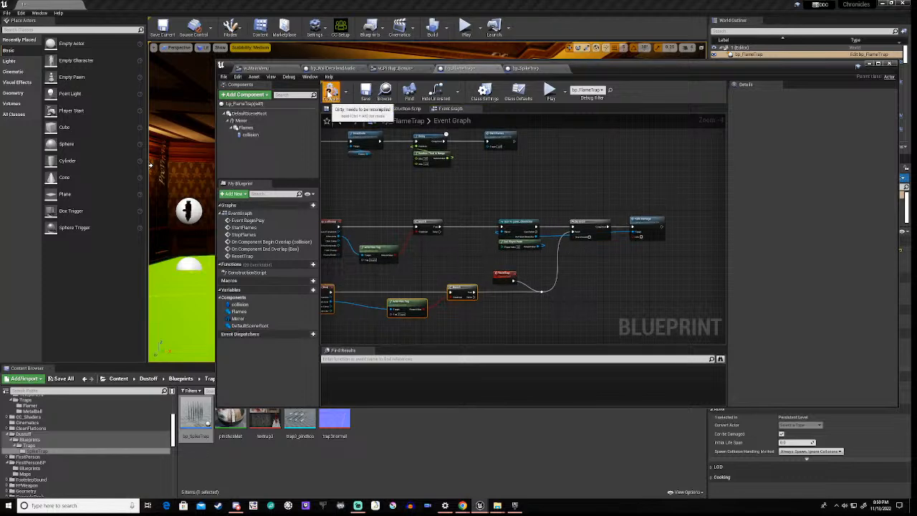
# Compile bp_FlameTrap and reposition its editor window so the compiler results can be read.
pyautogui.click(330, 92)
pyautogui.moveTo(637, 67); pyautogui.dragTo(589, 234)
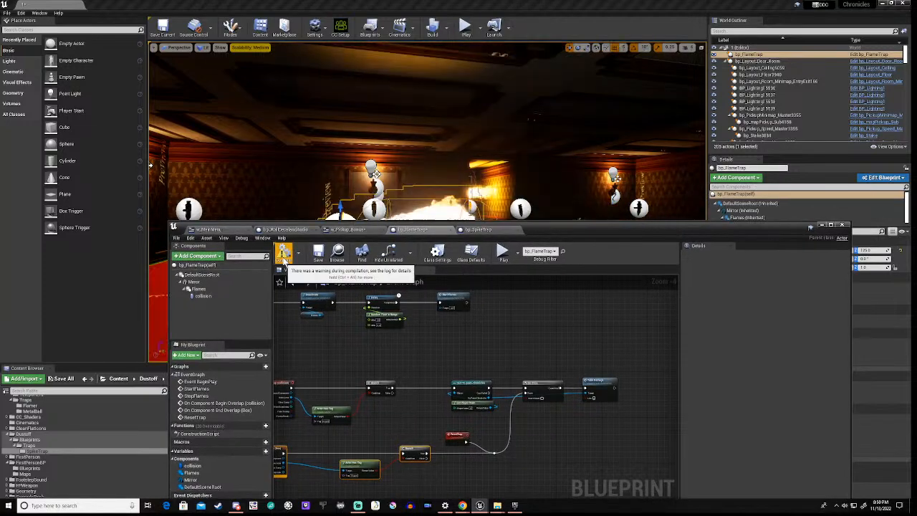
pyautogui.moveTo(605, 228); pyautogui.dragTo(658, 123)
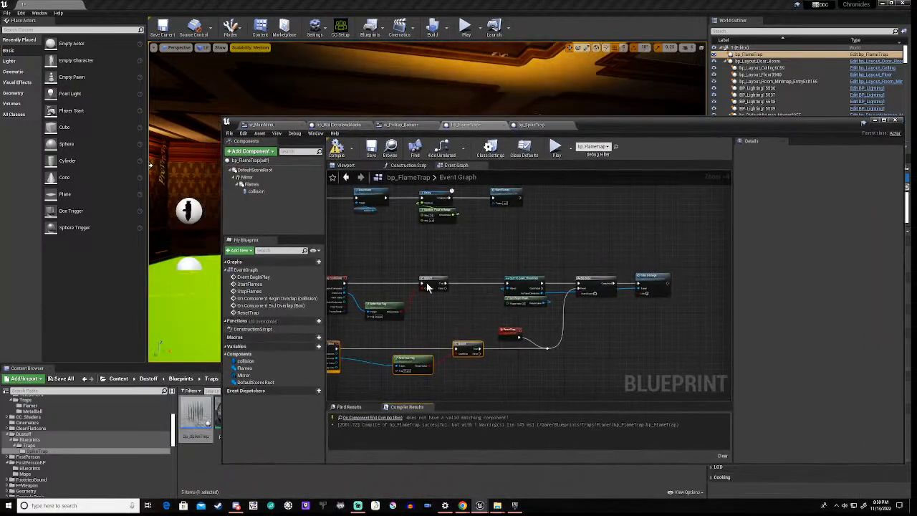
# Replace the pasted On Component End Overlap (Box) event with an On Component End Overlap event for the collision component.
pyautogui.moveTo(406, 328); pyautogui.dragTo(419, 330, button='right')
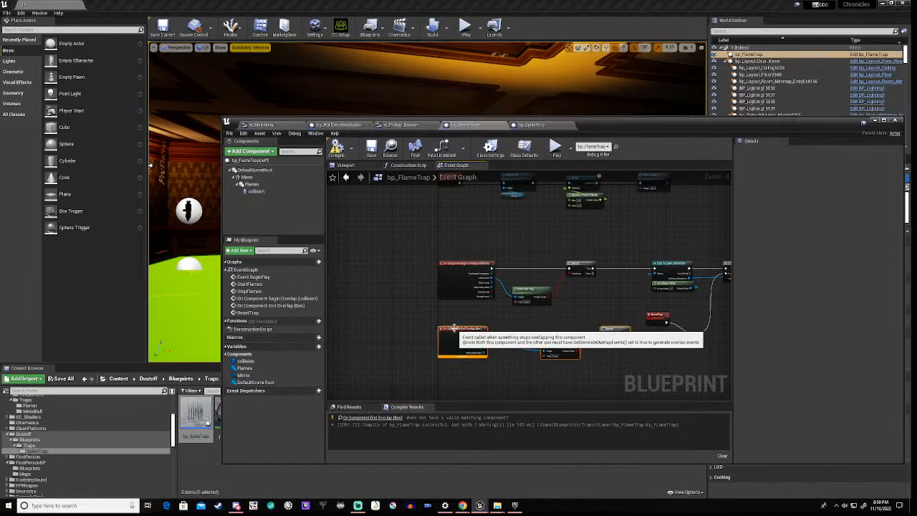
pyautogui.press('Delete')
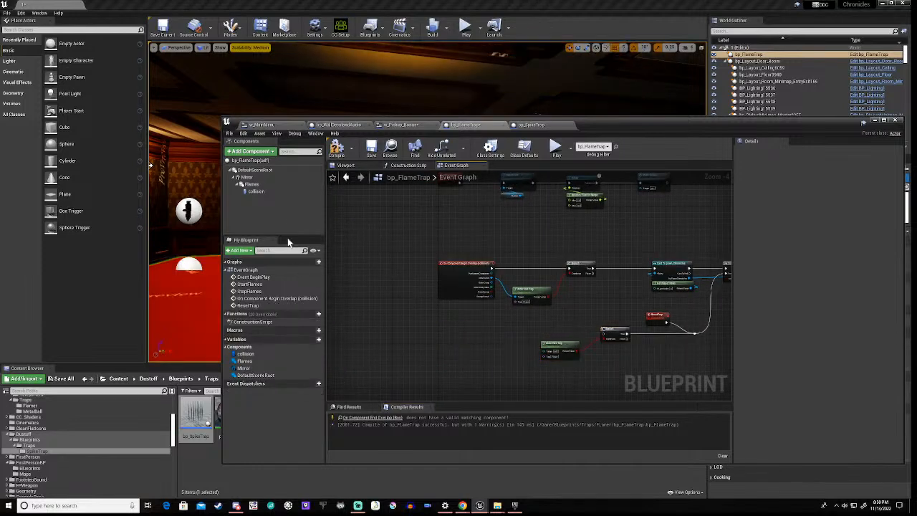
pyautogui.click(256, 192)
pyautogui.scroll(-10, 816, 344)
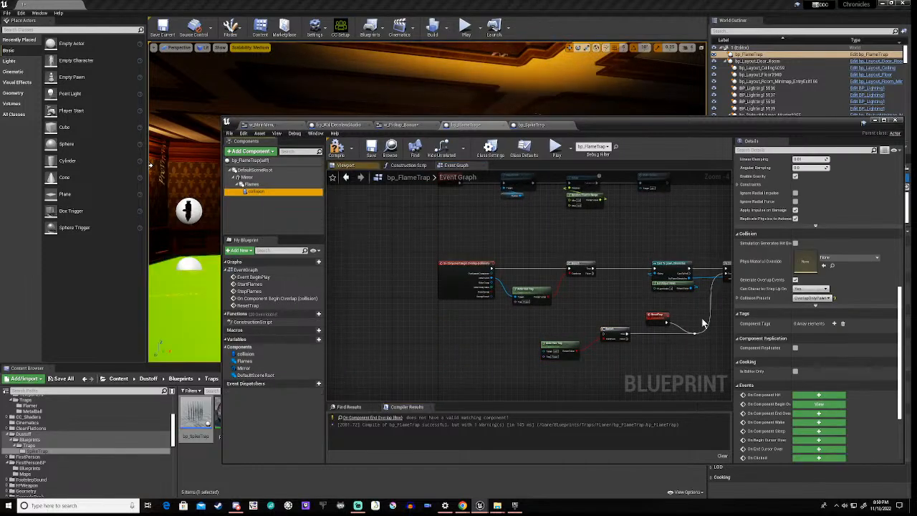
pyautogui.click(816, 413)
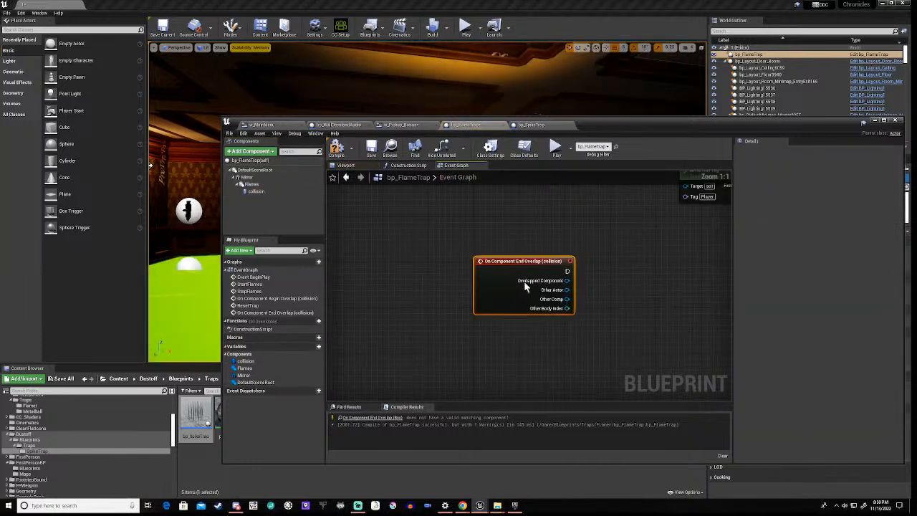
# Place the collision component's end overlap event directly beneath the On Component Begin Overlap event.
pyautogui.moveTo(521, 256); pyautogui.dragTo(518, 181)
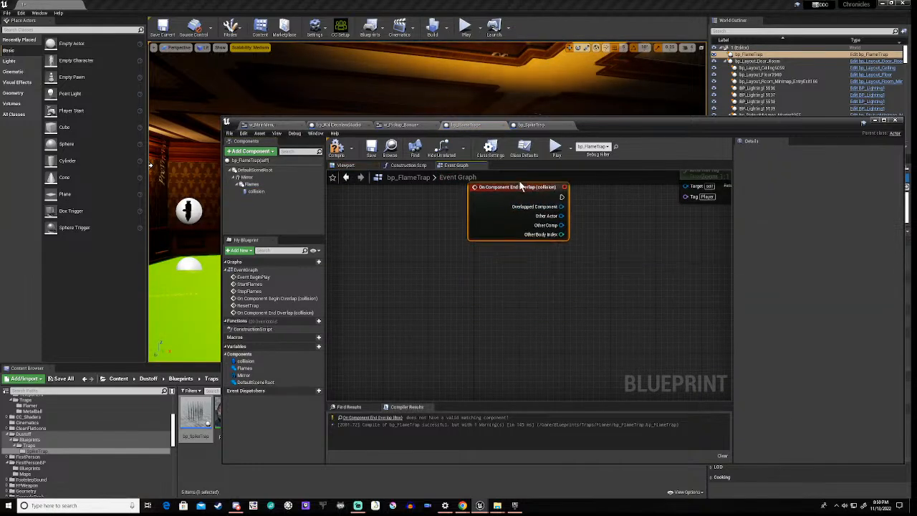
pyautogui.moveTo(612, 224); pyautogui.dragTo(510, 338, button='right')
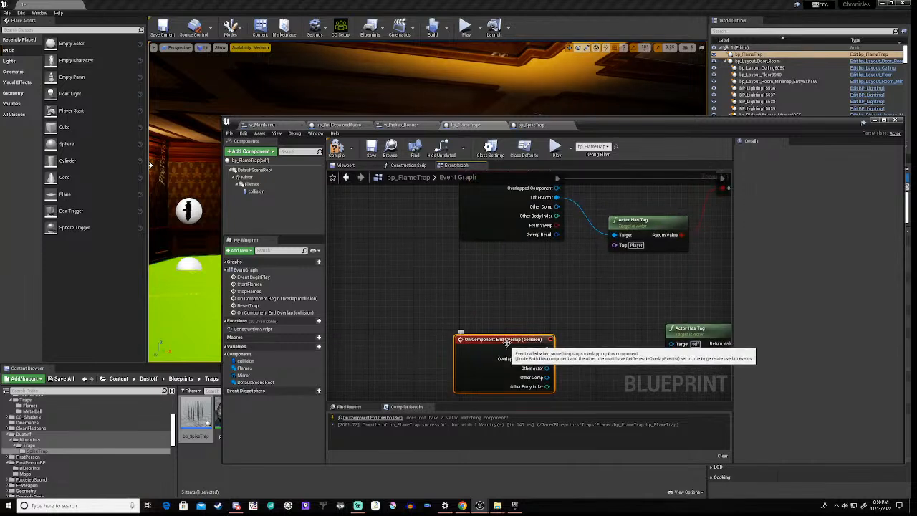
pyautogui.moveTo(510, 338); pyautogui.dragTo(511, 312)
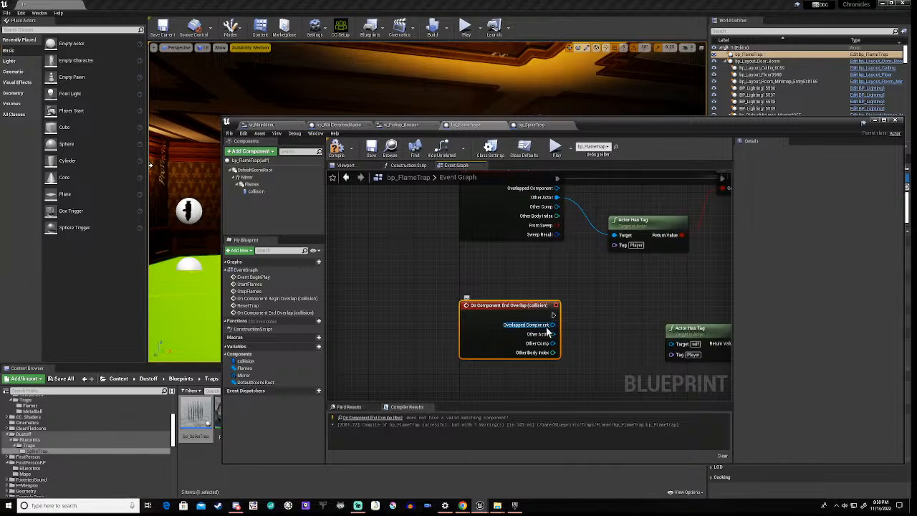
# Connect the end overlap event's Other Actor to Actor Has Tag's Target and its execution output to the lower Branch, straightening the wire.
pyautogui.moveTo(657, 344); pyautogui.dragTo(672, 344)
pyautogui.moveTo(650, 384); pyautogui.dragTo(456, 406, button='right')
pyautogui.moveTo(358, 337); pyautogui.dragTo(591, 331)
pyautogui.moveTo(399, 373); pyautogui.dragTo(532, 379, button='right')
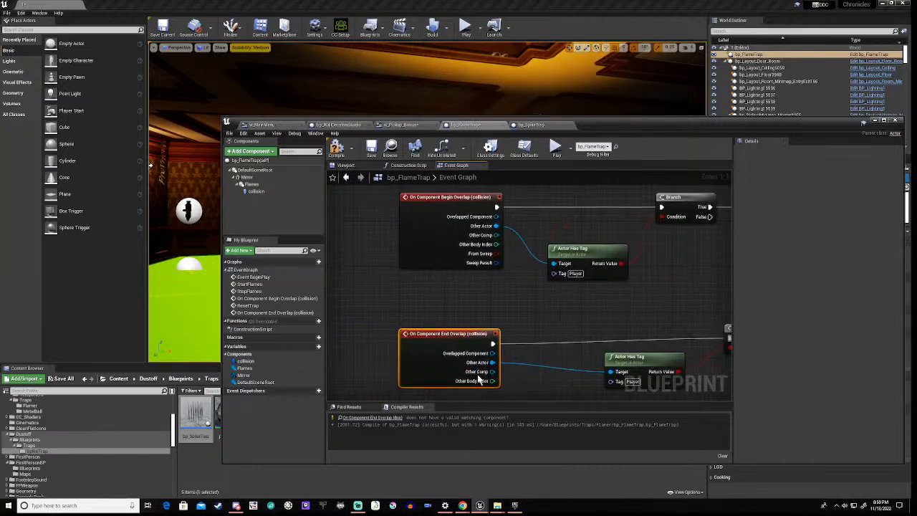
pyautogui.moveTo(496, 225); pyautogui.dragTo(534, 247)
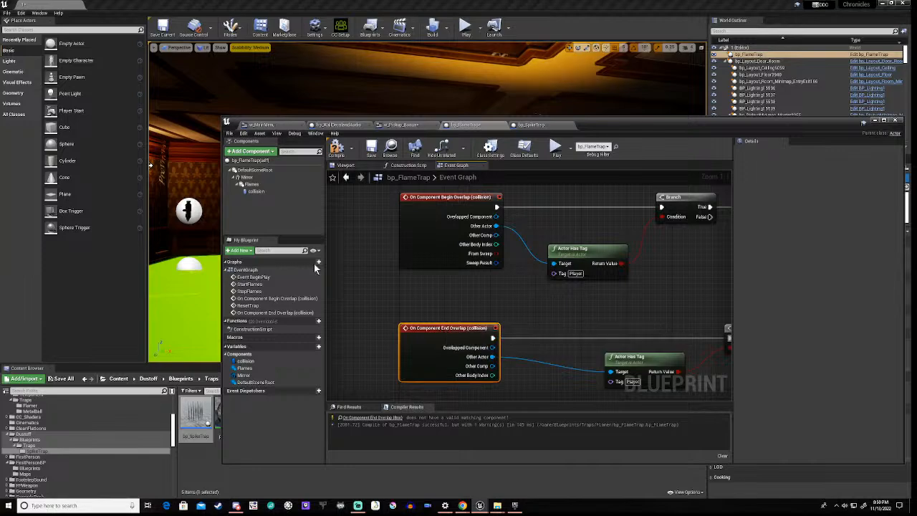
# Compile bp_FlameTrap and playtest the level, walking into the flames to test the damage before ending the session.
pyautogui.click(334, 149)
pyautogui.moveTo(604, 123); pyautogui.dragTo(540, 373)
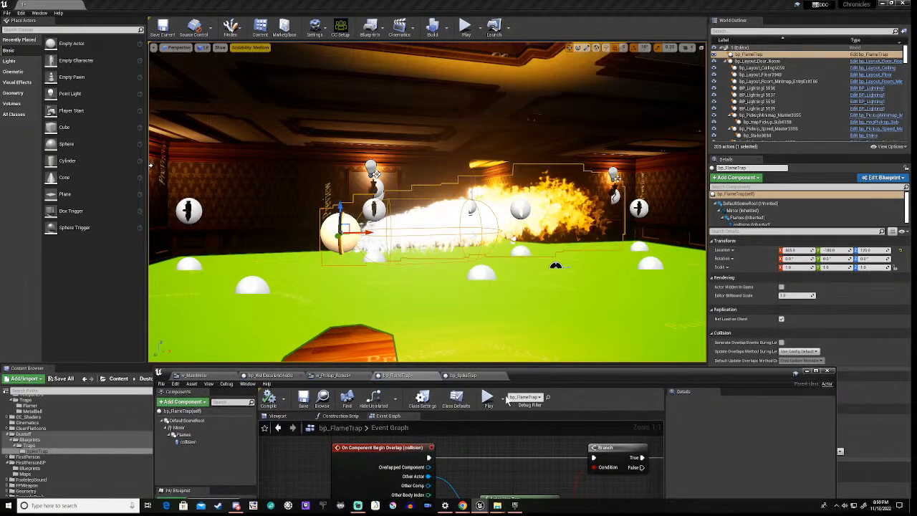
pyautogui.click(487, 401)
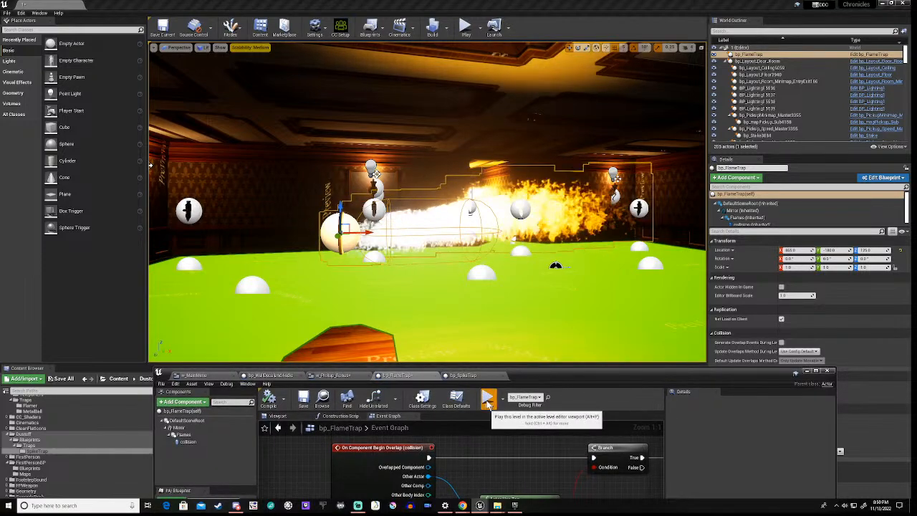
pyautogui.press('w')
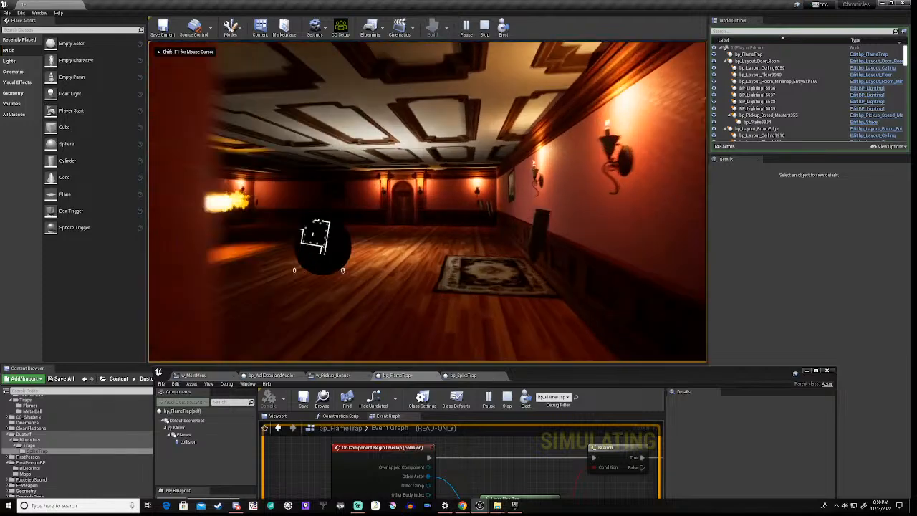
pyautogui.press('w')
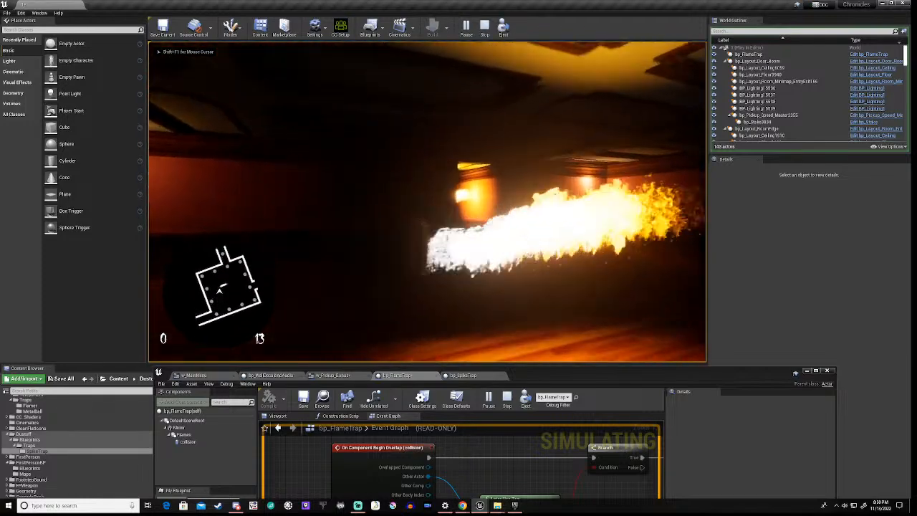
pyautogui.press('s')
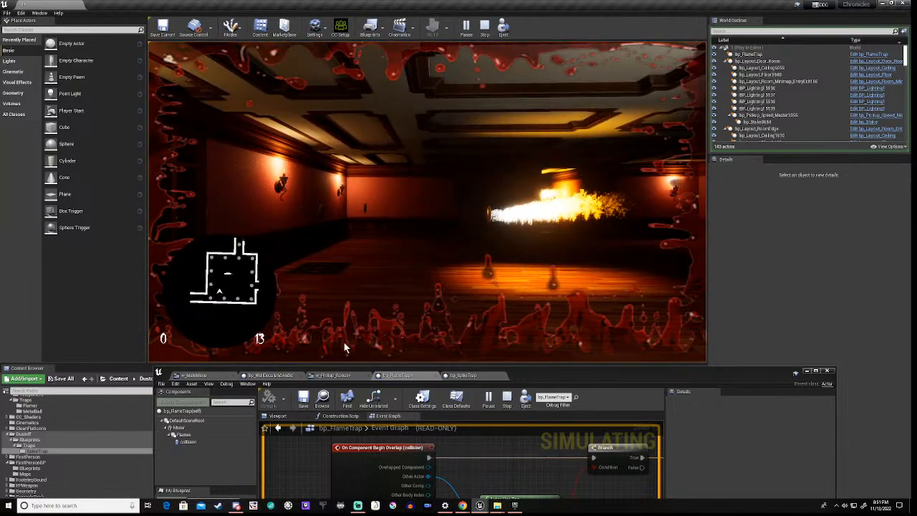
pyautogui.press('Escape')
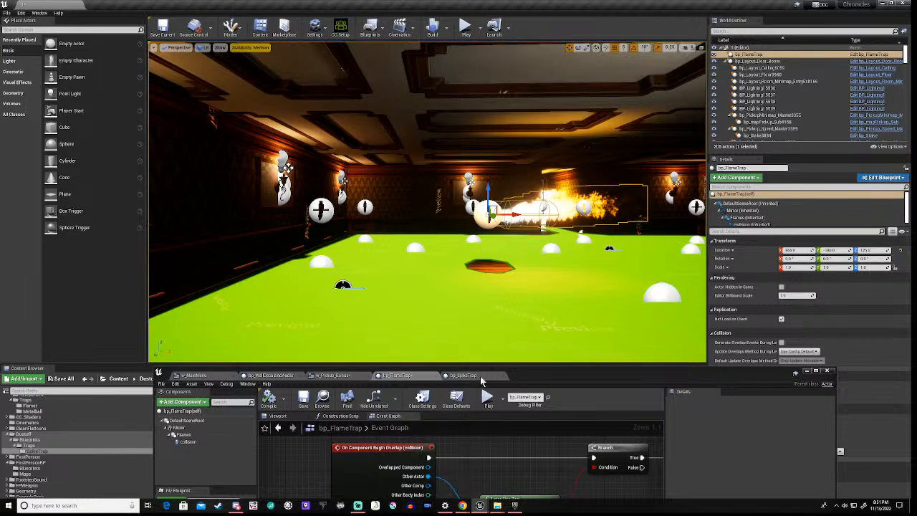
pyautogui.doubleClick(553, 378)
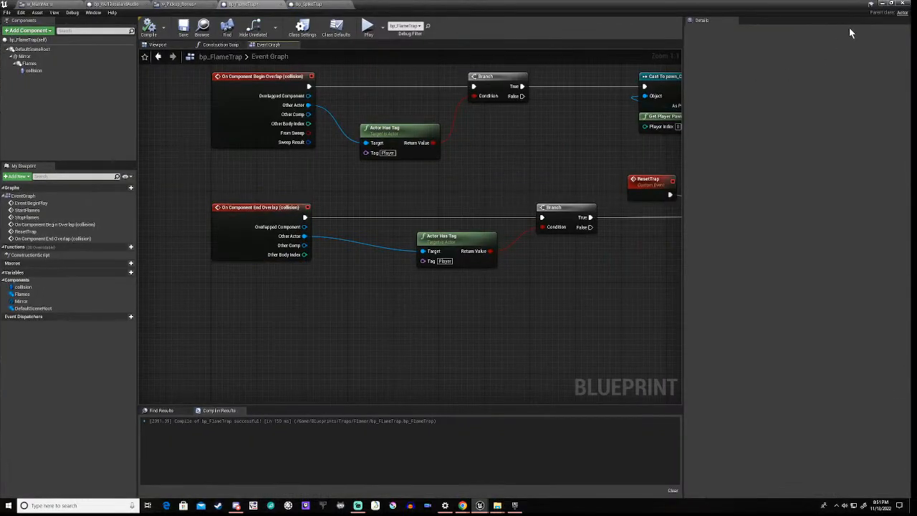
pyautogui.click(892, 5)
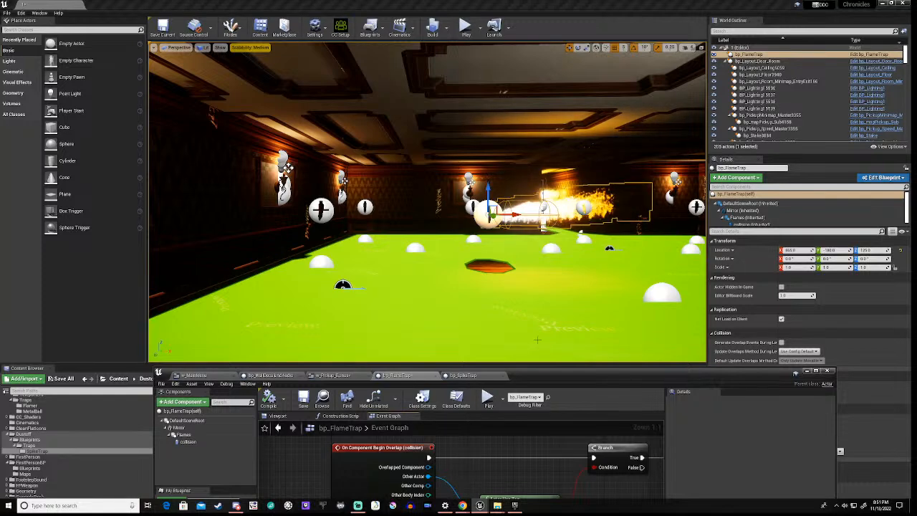
# Examine the collision component's details in bp_FlameTrap, including its transform, capsule shape, collision settings and overlap events.
pyautogui.moveTo(546, 375); pyautogui.dragTo(564, 218)
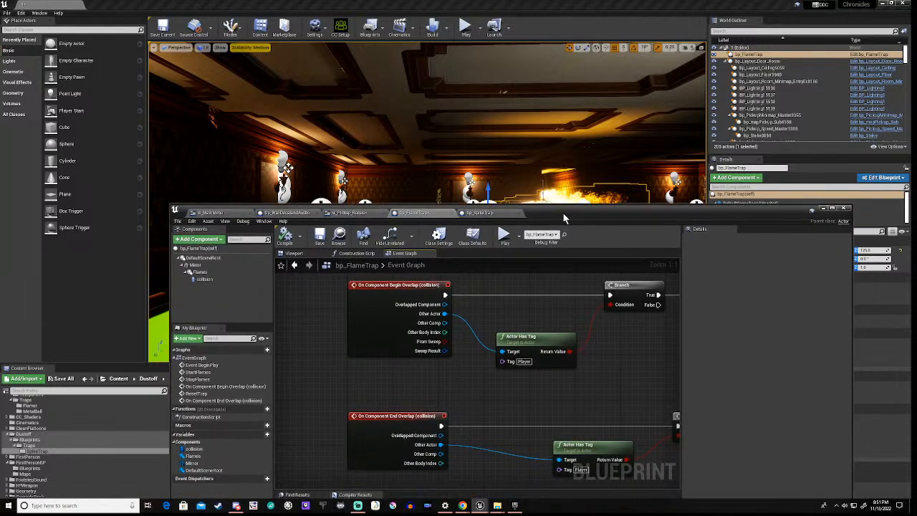
pyautogui.click(204, 279)
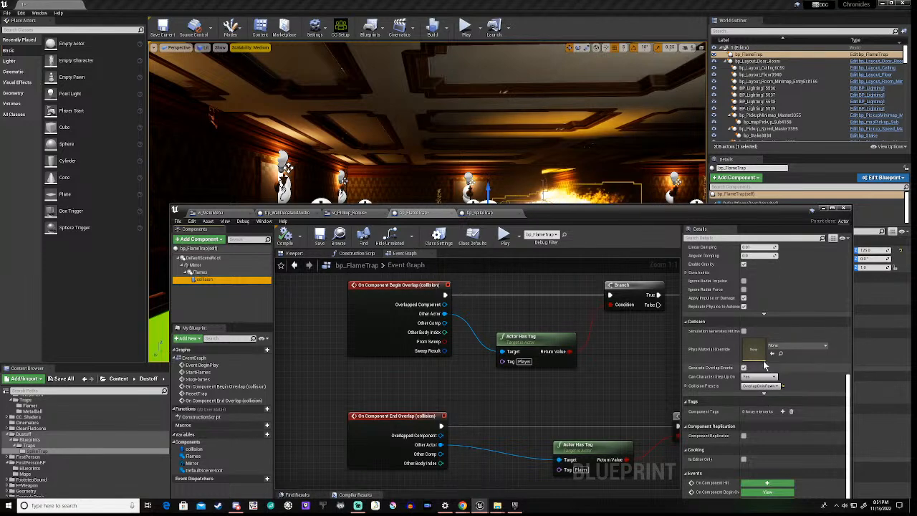
pyautogui.scroll(5, 761, 398)
pyautogui.scroll(5, 763, 362)
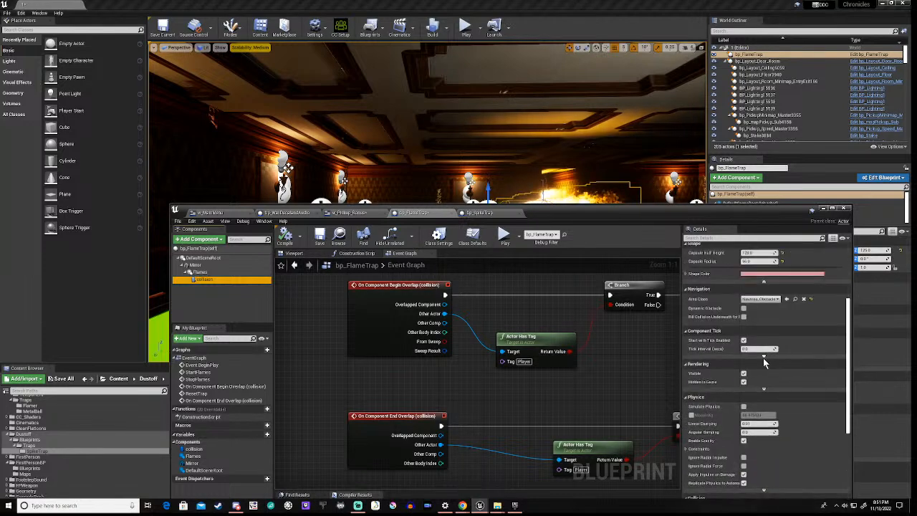
pyautogui.scroll(4, 763, 357)
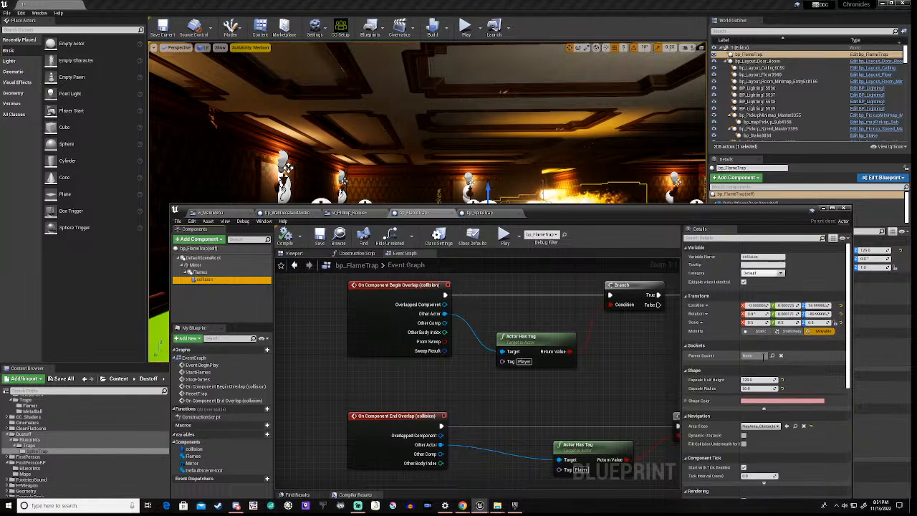
pyautogui.scroll(-3, 764, 357)
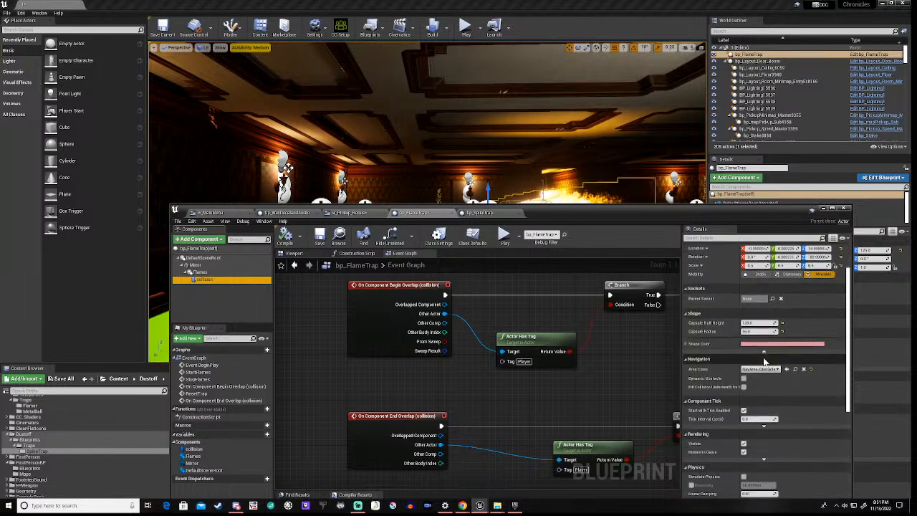
pyautogui.scroll(-1, 764, 362)
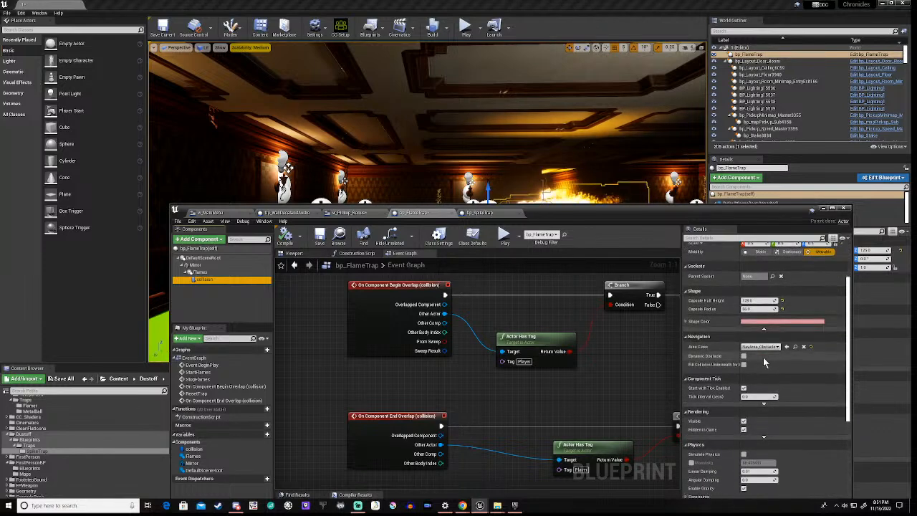
pyautogui.scroll(-2, 763, 361)
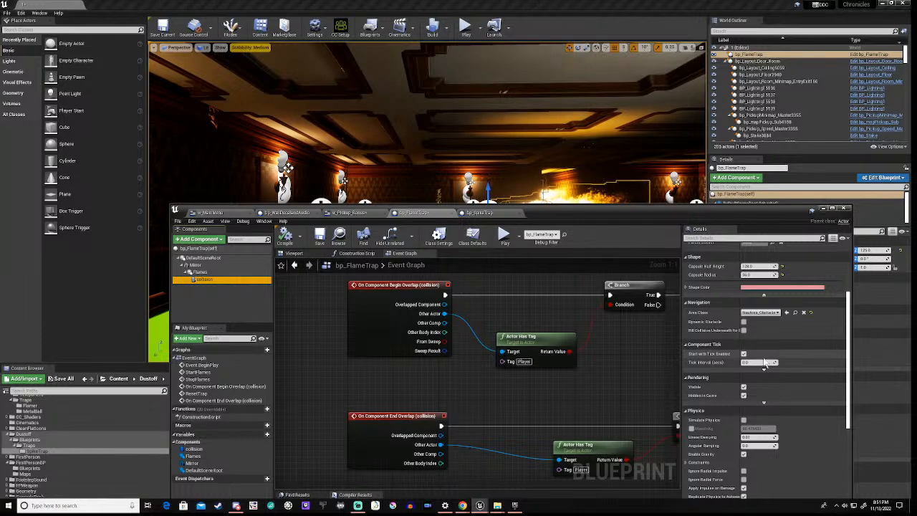
pyautogui.scroll(-4, 763, 361)
pyautogui.scroll(-4, 764, 360)
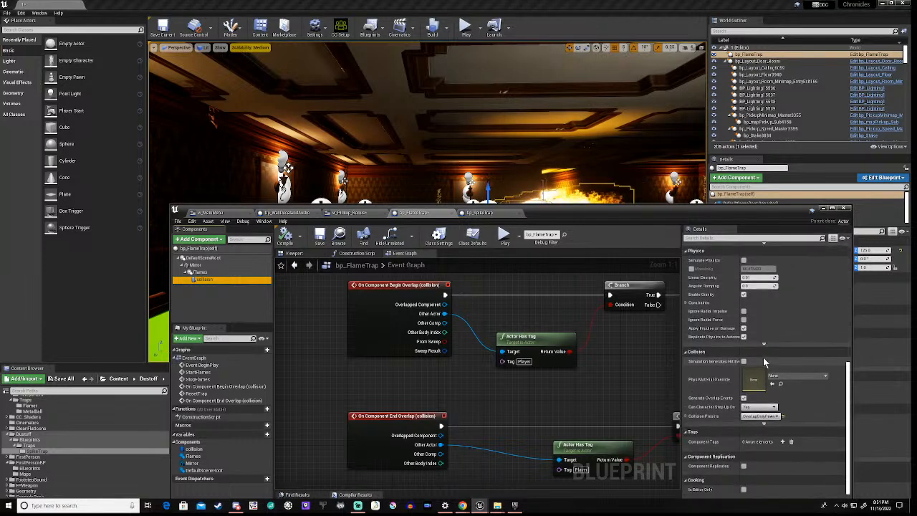
pyautogui.scroll(-2, 763, 362)
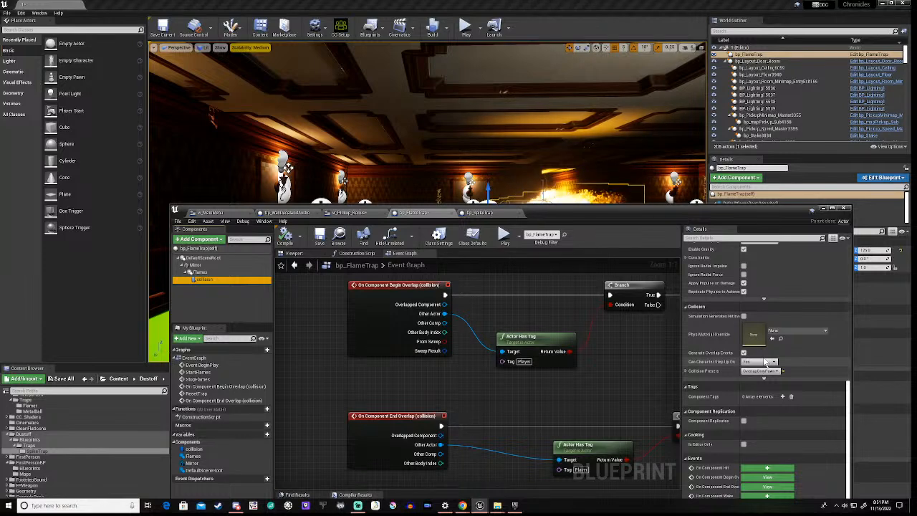
pyautogui.scroll(-5, 754, 404)
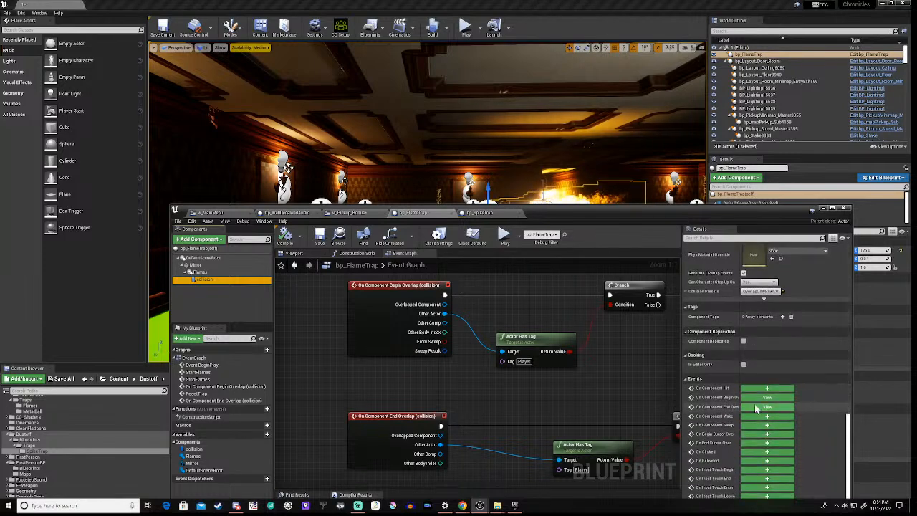
pyautogui.scroll(6, 755, 407)
pyautogui.scroll(2, 755, 406)
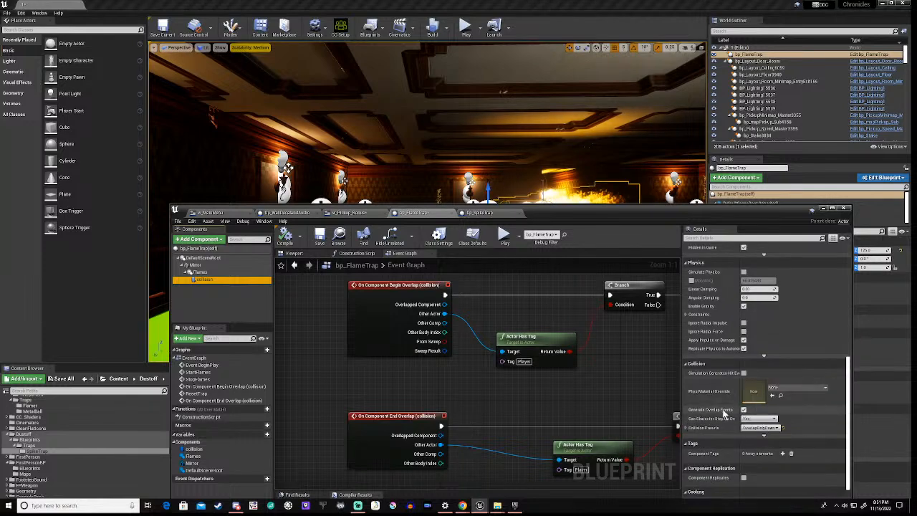
# Place a reference to the collision component in the Event Graph between the StartFlames and StopFlames node chains.
pyautogui.scroll(2, 761, 333)
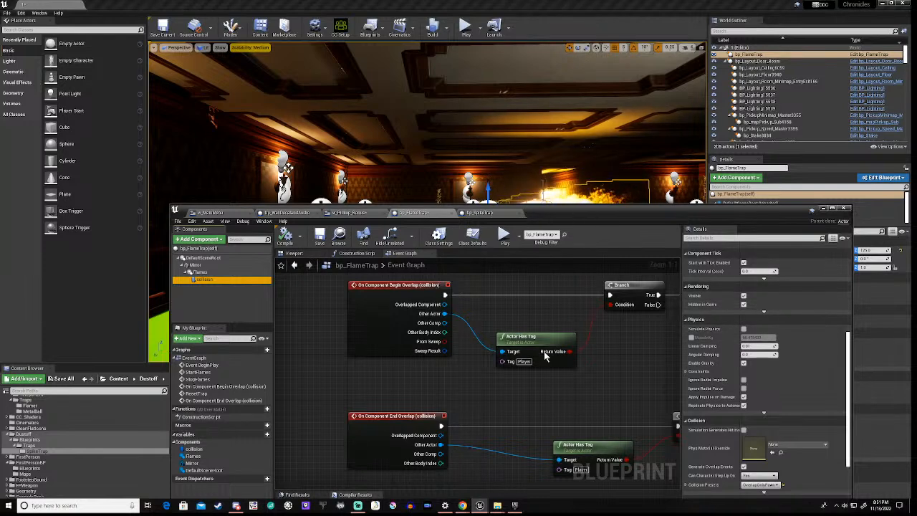
pyautogui.scroll(-3, 539, 324)
pyautogui.moveTo(538, 323); pyautogui.dragTo(492, 449, button='right')
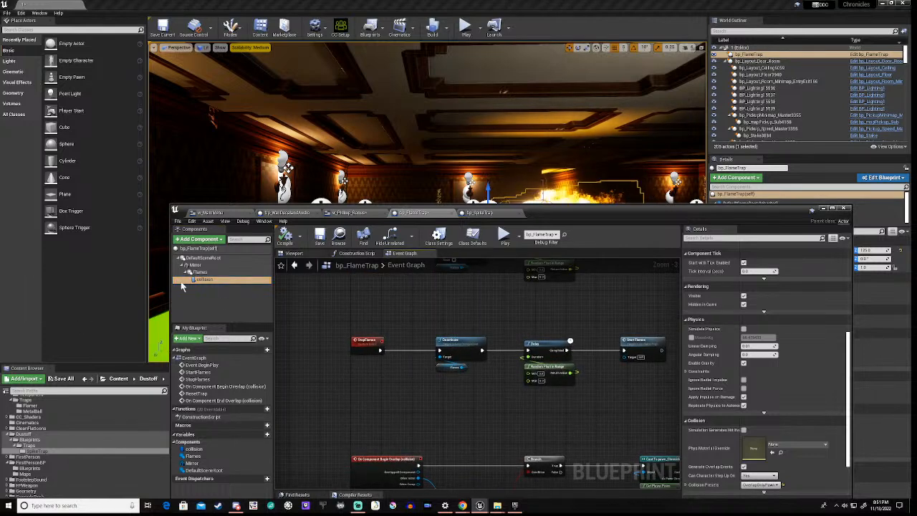
pyautogui.click(204, 281)
pyautogui.moveTo(204, 283); pyautogui.dragTo(384, 292)
pyautogui.moveTo(454, 295); pyautogui.dragTo(456, 296)
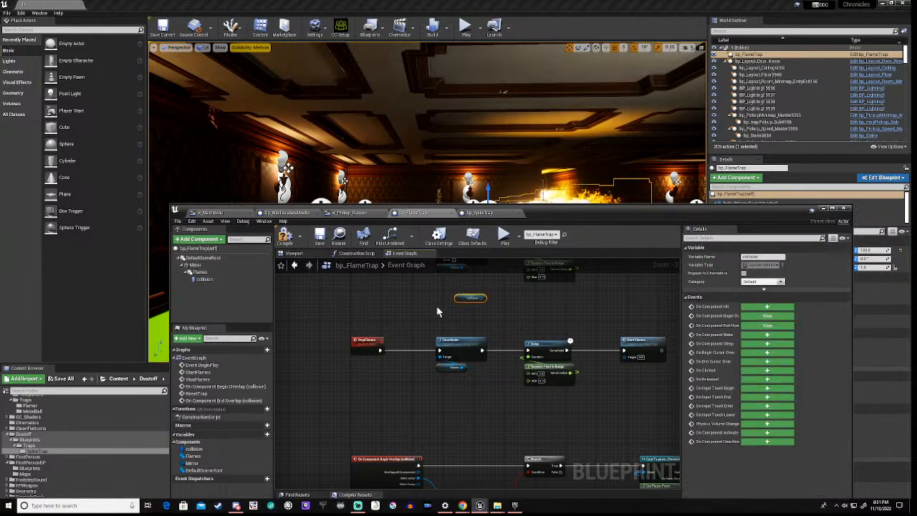
pyautogui.moveTo(436, 308); pyautogui.dragTo(408, 379, button='right')
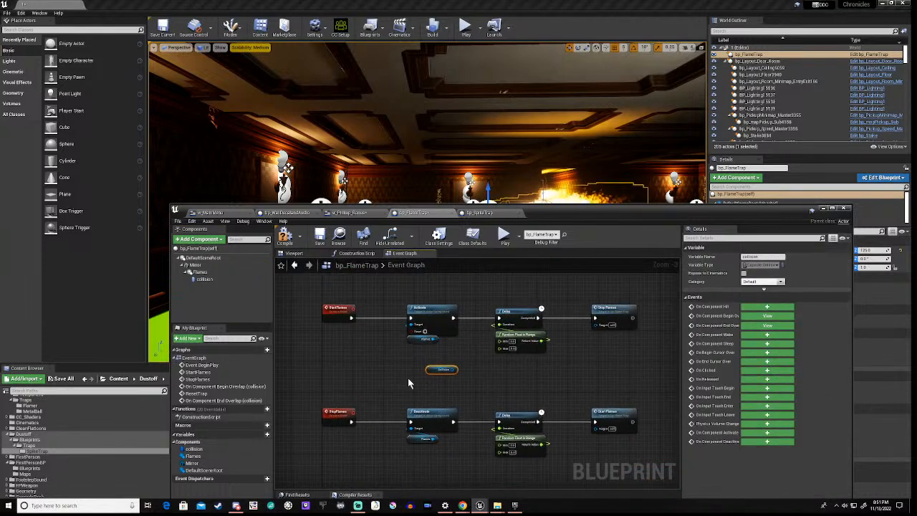
pyautogui.moveTo(485, 287); pyautogui.dragTo(665, 363)
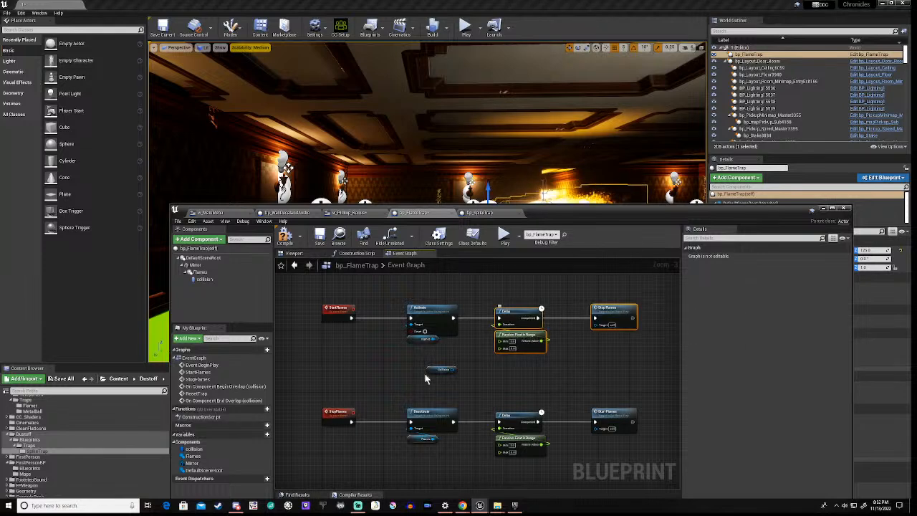
pyautogui.moveTo(401, 389); pyautogui.dragTo(466, 372, button='right')
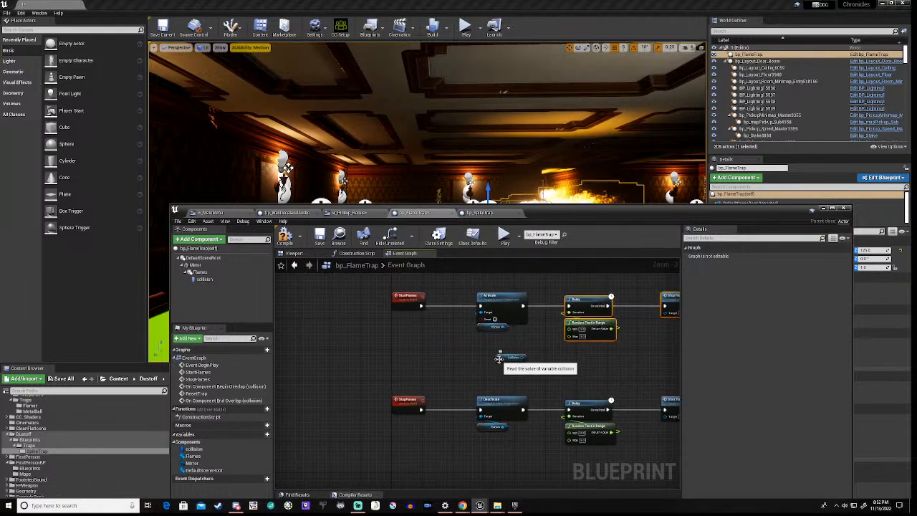
# Add a Set Hidden in Game node targeting the Collision reference, with New Hidden off, and wire it between StartFlames and Activate.
pyautogui.moveTo(501, 358); pyautogui.dragTo(444, 324)
pyautogui.scroll(3, 396, 372)
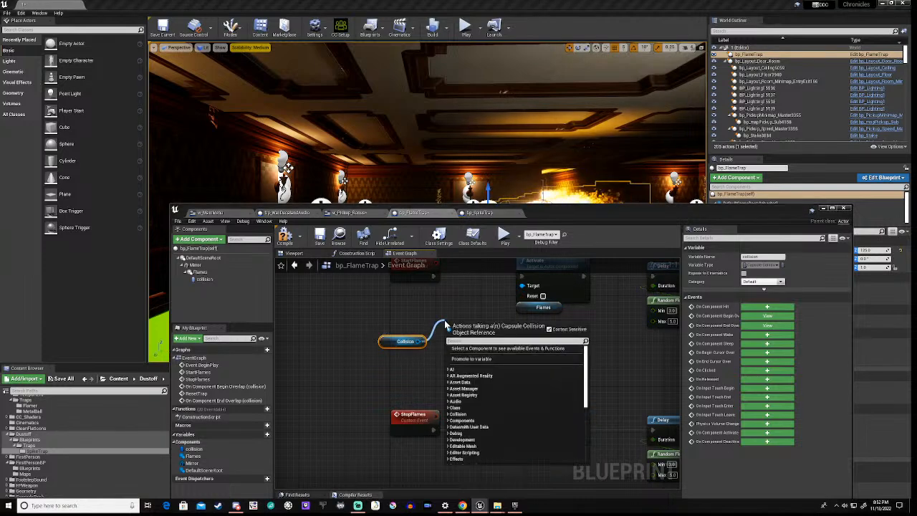
pyautogui.write('hid')
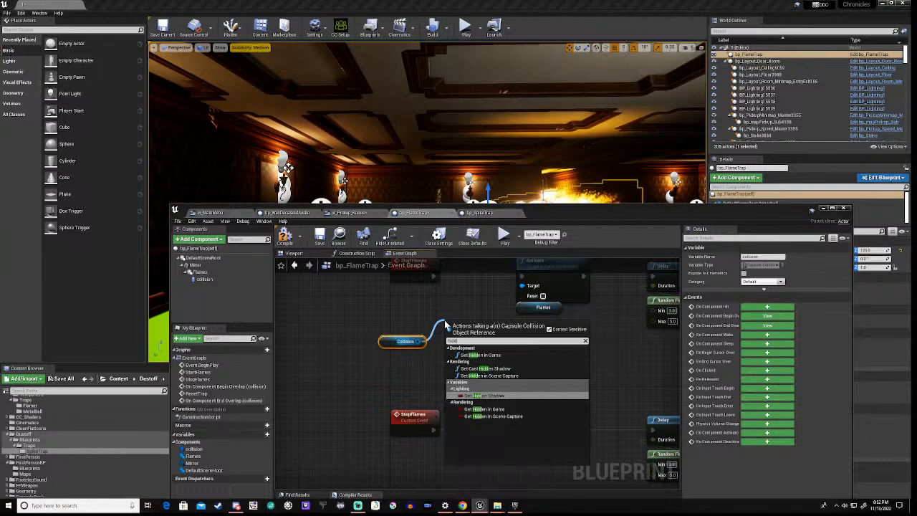
pyautogui.click(480, 354)
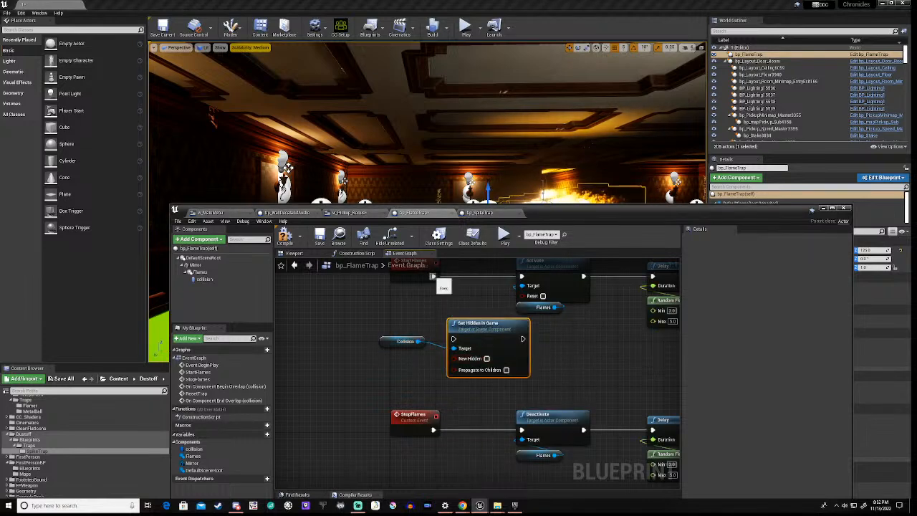
pyautogui.moveTo(454, 341); pyautogui.dragTo(454, 343)
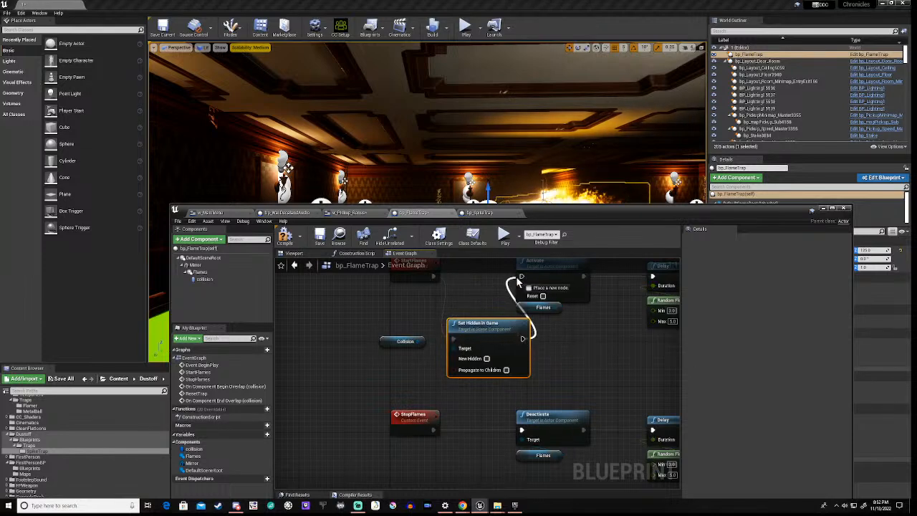
# Duplicate the Collision reference and Set Hidden in Game below StopFlames, enable New Hidden, and wire the copy between StopFlames and Deactivate.
pyautogui.moveTo(344, 324); pyautogui.dragTo(357, 300, button='right')
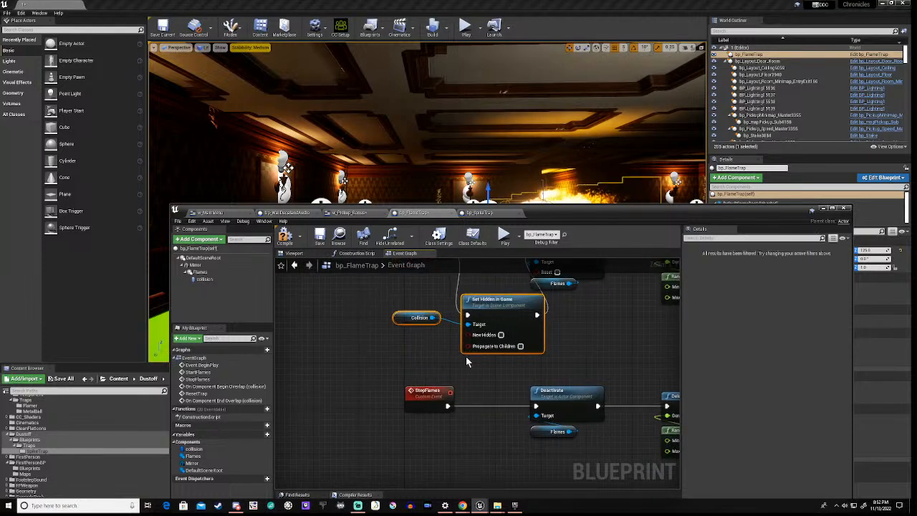
pyautogui.hotkey('ctrl', 'v')
pyautogui.moveTo(433, 371); pyautogui.dragTo(345, 462)
pyautogui.moveTo(357, 443); pyautogui.dragTo(411, 337, button='right')
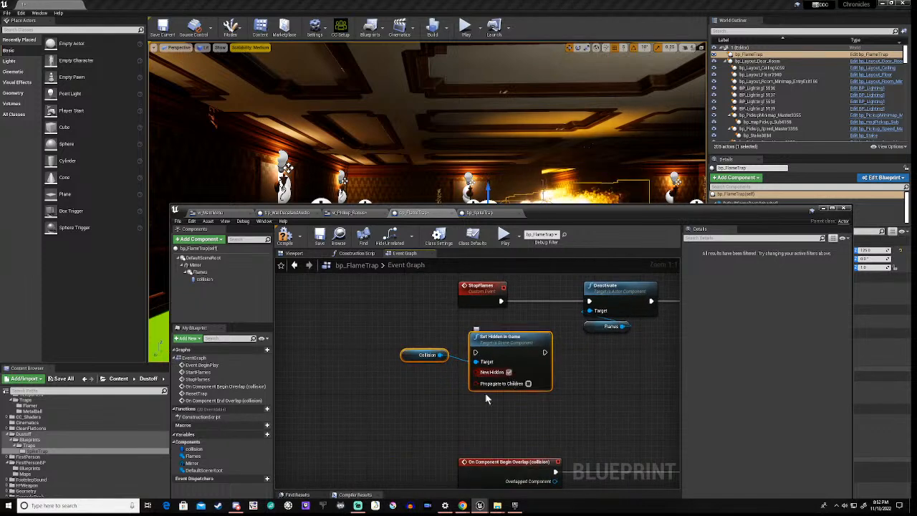
pyautogui.moveTo(501, 300); pyautogui.dragTo(476, 353)
pyautogui.moveTo(544, 351); pyautogui.dragTo(589, 302)
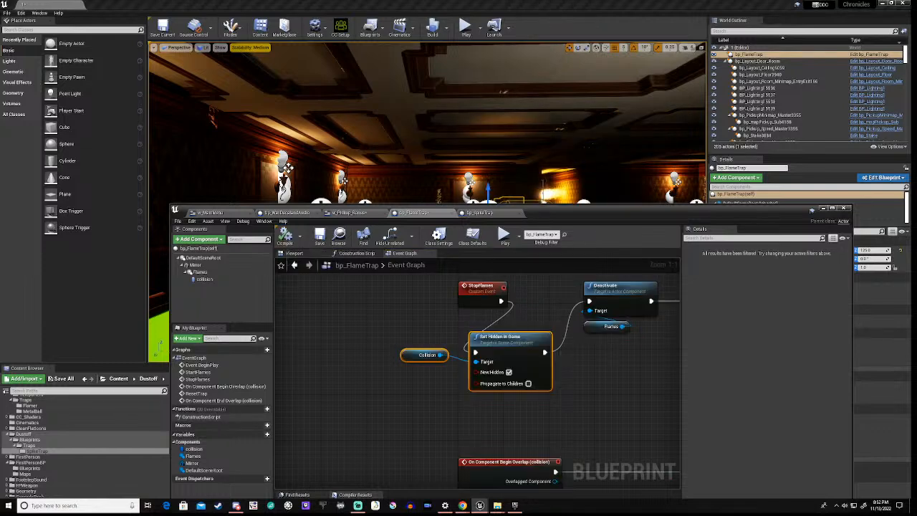
# Playtest the level, walking through the flame trap's area to test the hidden collision's damage, and end the session.
pyautogui.moveTo(565, 212); pyautogui.dragTo(573, 362)
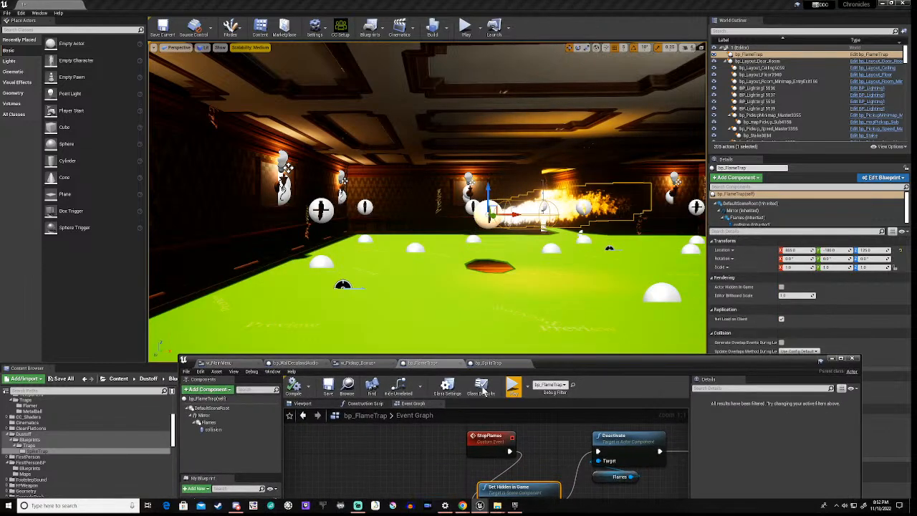
pyautogui.click(513, 386)
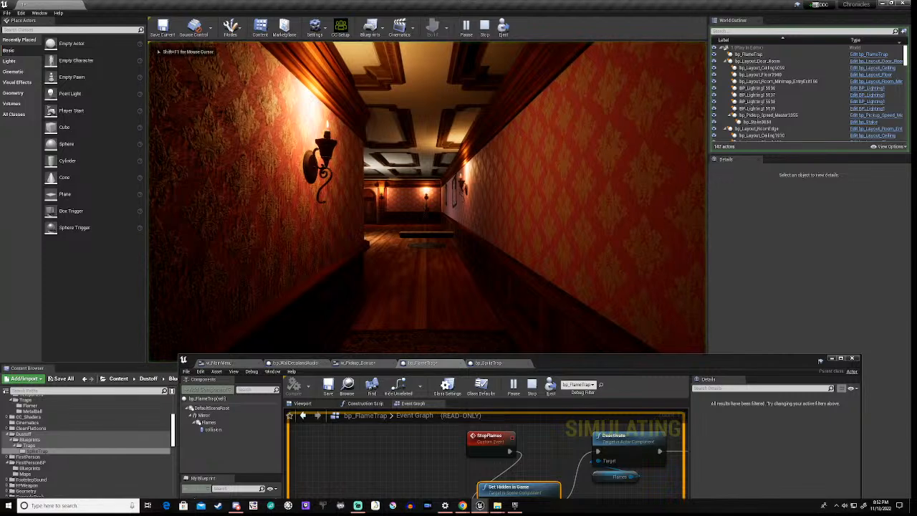
pyautogui.press('w')
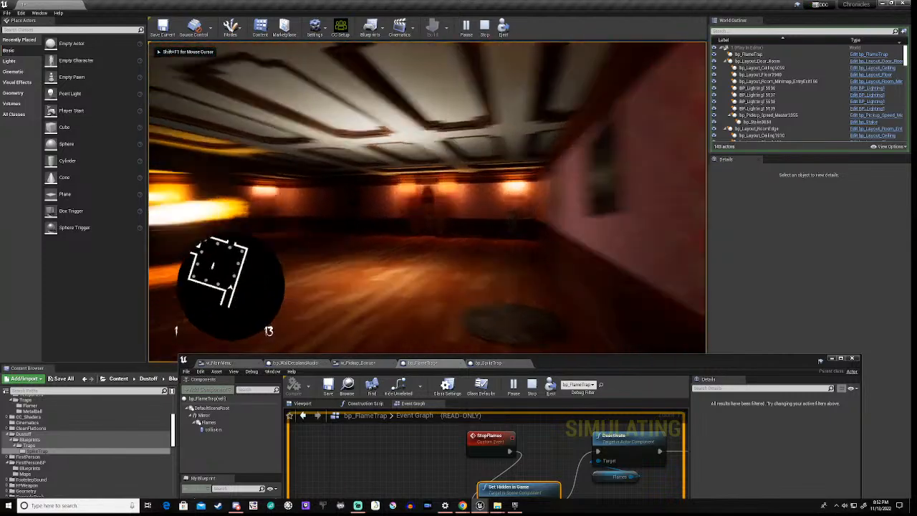
pyautogui.press('w')
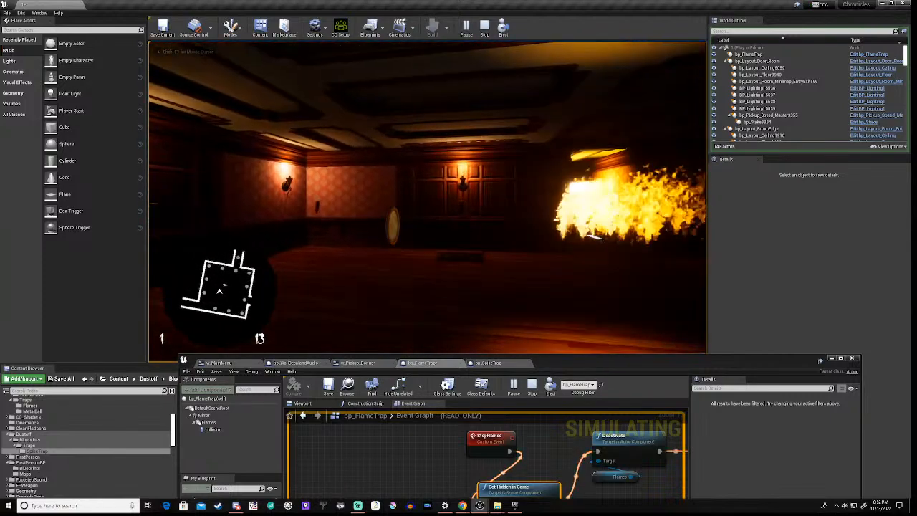
pyautogui.press('s')
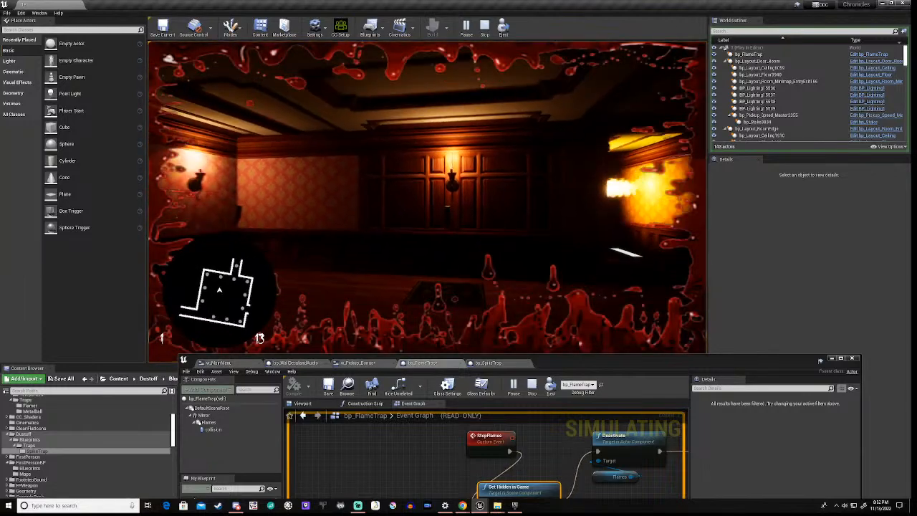
pyautogui.press('Escape')
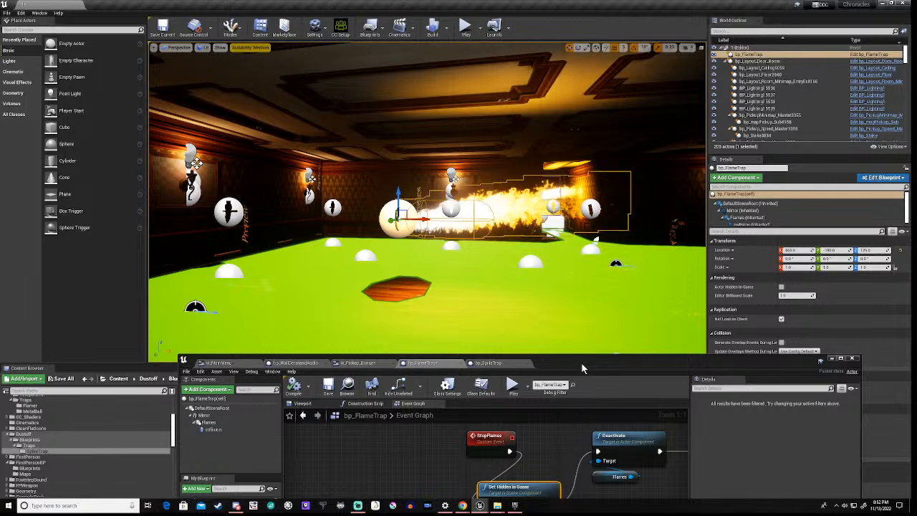
# Delete both Set Hidden in Game nodes, keeping their Collision references in the graph.
pyautogui.moveTo(582, 364); pyautogui.dragTo(593, 233)
pyautogui.moveTo(482, 344); pyautogui.dragTo(578, 426)
pyautogui.press('Delete')
pyautogui.moveTo(479, 438); pyautogui.dragTo(473, 515, button='right')
pyautogui.click(560, 372)
pyautogui.press('Delete')
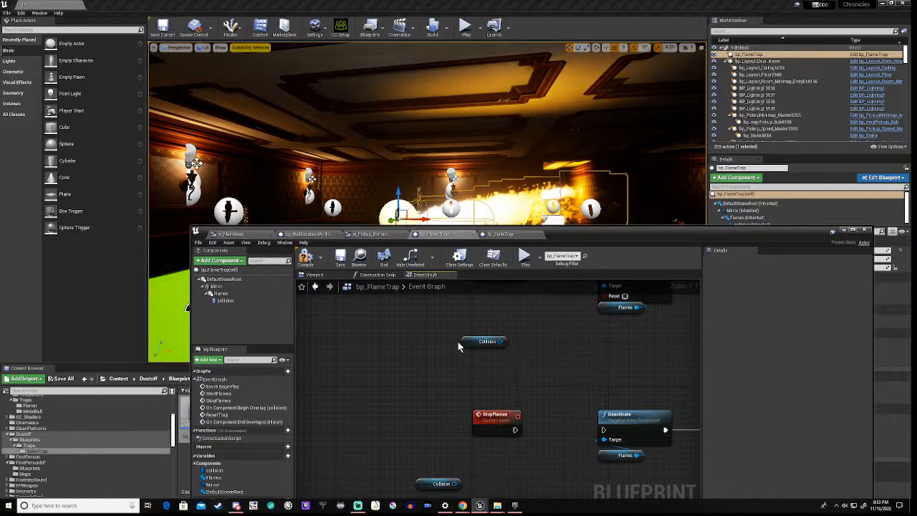
# Add a Set Generate Overlap Events node for the upper Collision reference, enable it, and wire it between StartFlames and Activate.
pyautogui.moveTo(481, 338); pyautogui.dragTo(452, 344)
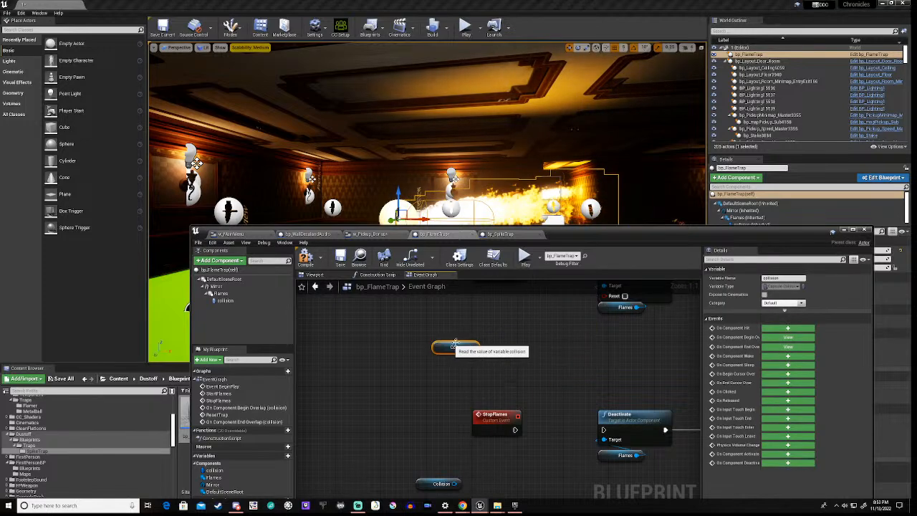
pyautogui.moveTo(471, 346); pyautogui.dragTo(508, 335)
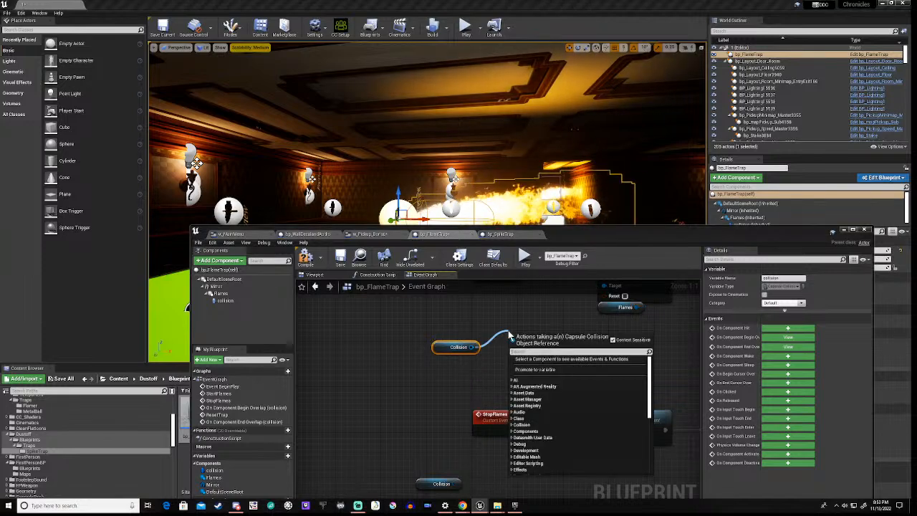
pyautogui.write('gene')
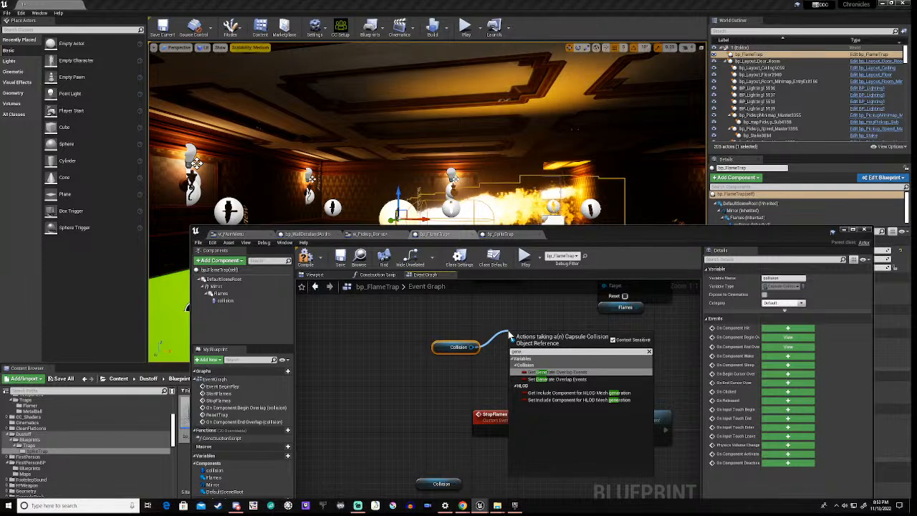
pyautogui.click(556, 379)
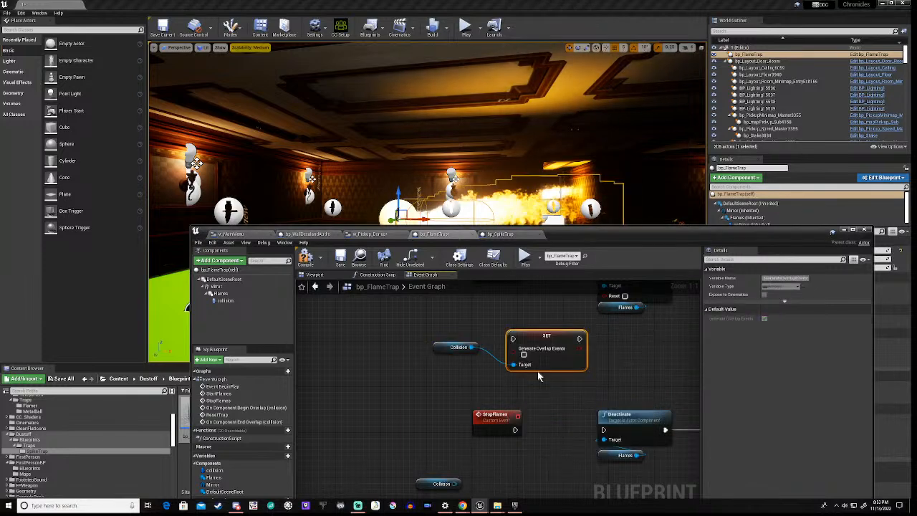
pyautogui.moveTo(523, 351); pyautogui.dragTo(480, 381, button='right')
pyautogui.click(480, 386)
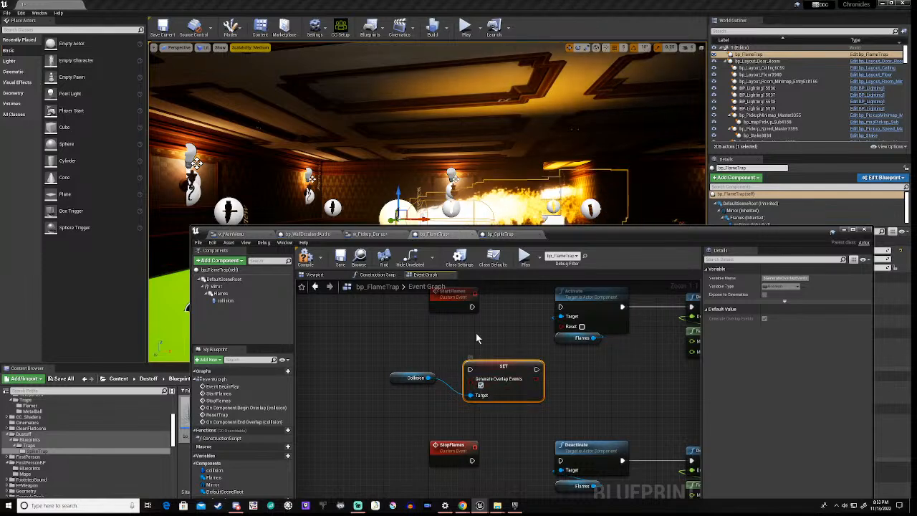
pyautogui.moveTo(469, 375); pyautogui.dragTo(470, 377)
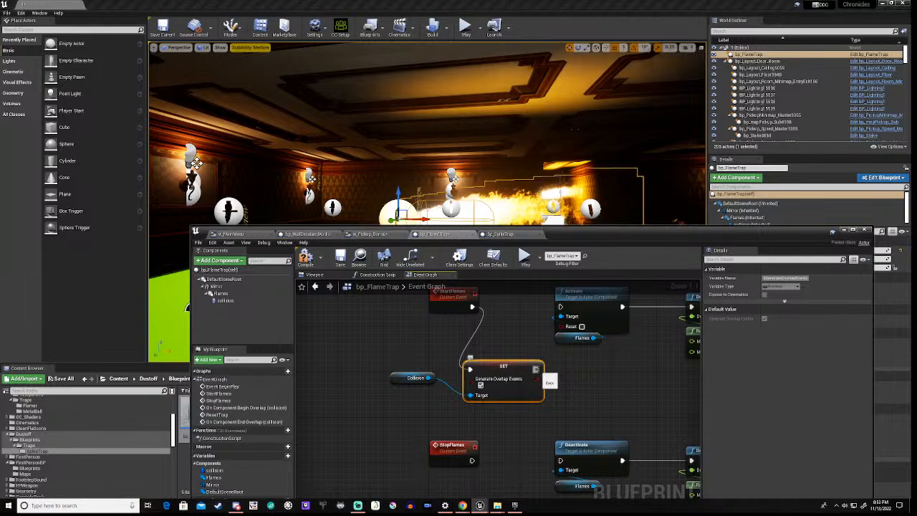
pyautogui.moveTo(535, 369); pyautogui.dragTo(562, 309)
# Duplicate the Generate Overlap Events setter with the value off, target the lower Collision reference, and wire it between StopFlames and Deactivate.
pyautogui.moveTo(398, 340); pyautogui.dragTo(440, 300, button='right')
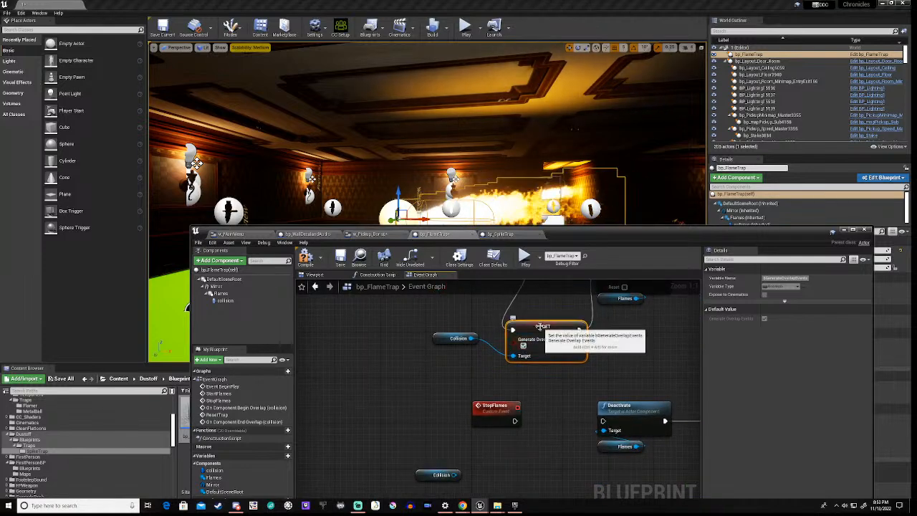
pyautogui.hotkey('ctrl', 'v')
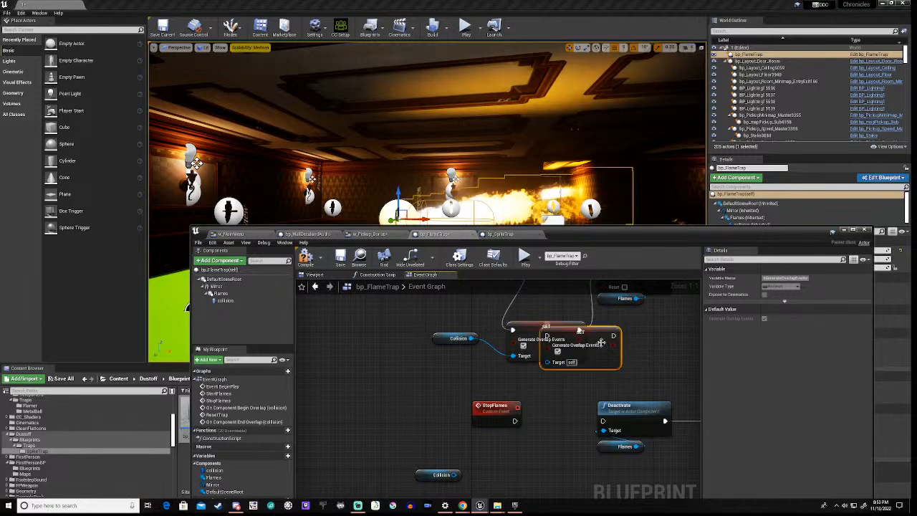
pyautogui.moveTo(573, 331); pyautogui.dragTo(528, 456)
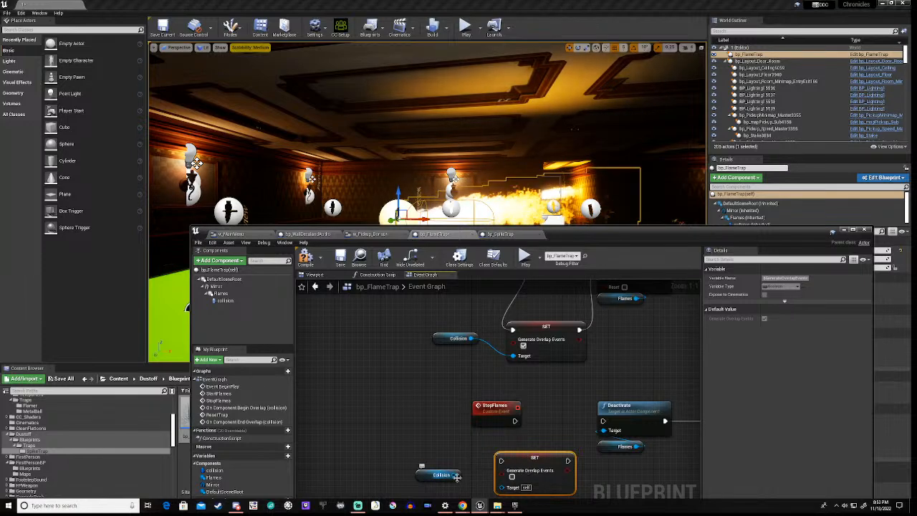
pyautogui.moveTo(456, 477); pyautogui.dragTo(502, 487)
pyautogui.moveTo(514, 421); pyautogui.dragTo(501, 460)
pyautogui.moveTo(566, 459); pyautogui.dragTo(606, 424)
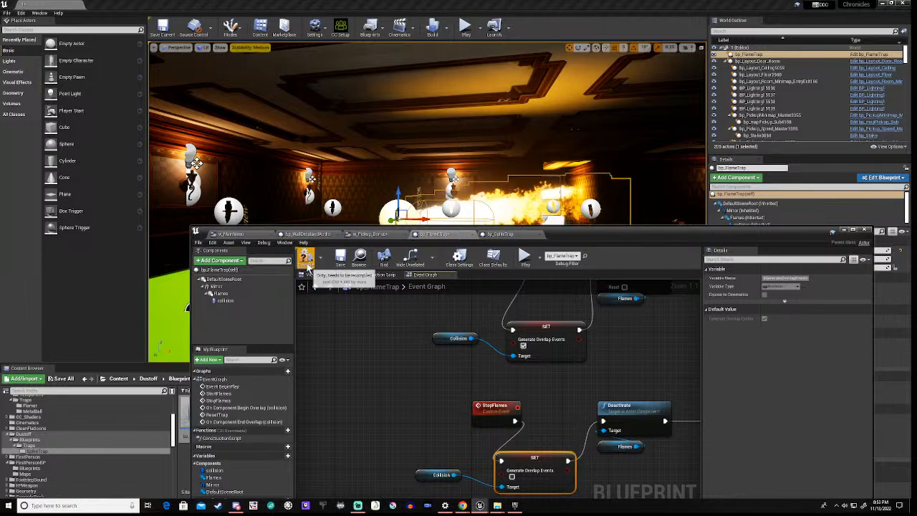
# Compile the flame trap blueprint, playtest the level by walking repeatedly through the trap's area to test the overlap-driven damage, and end the session.
pyautogui.click(305, 257)
pyautogui.moveTo(596, 233); pyautogui.dragTo(568, 414)
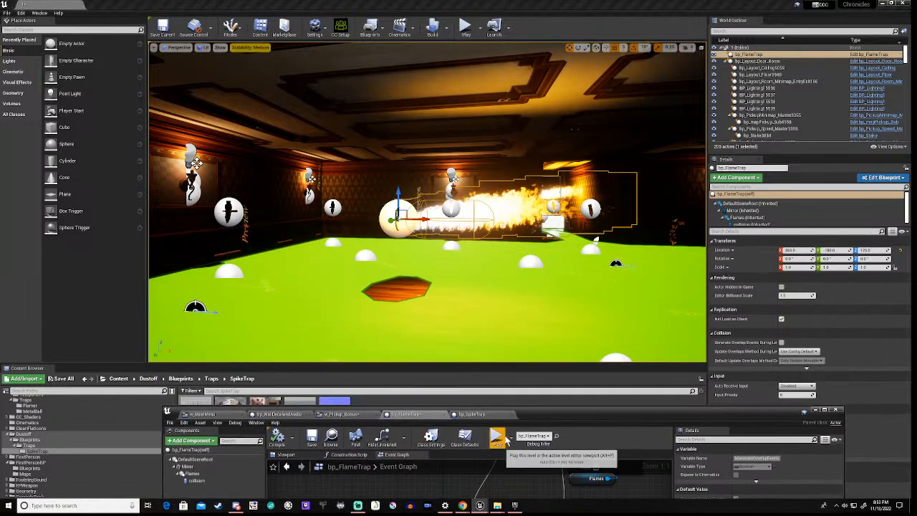
pyautogui.click(496, 438)
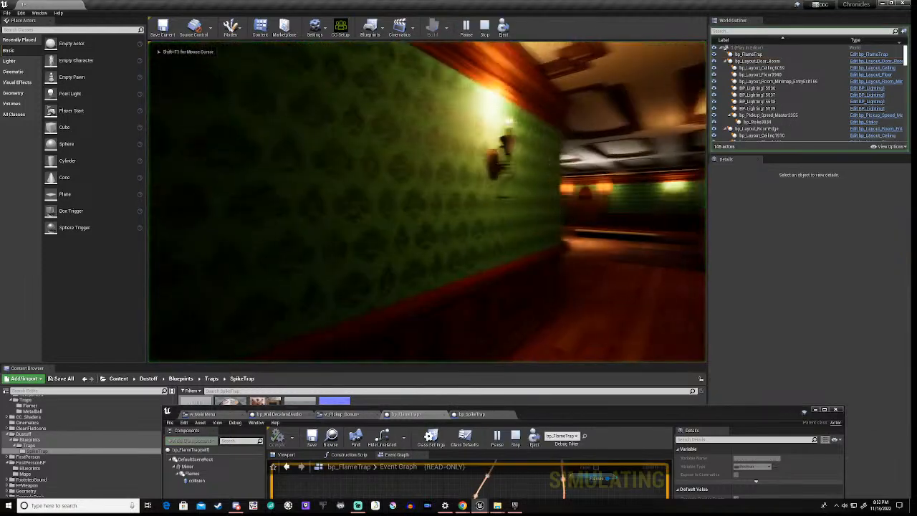
pyautogui.press('w')
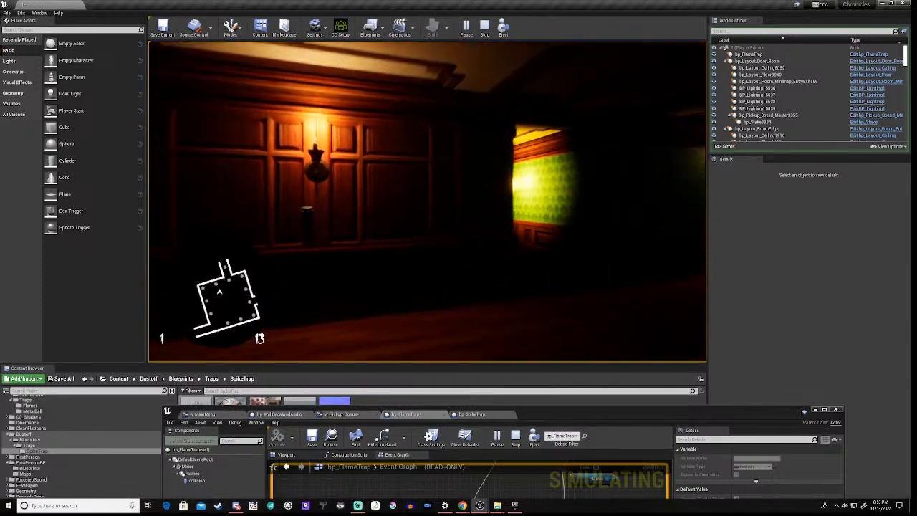
pyautogui.press('w')
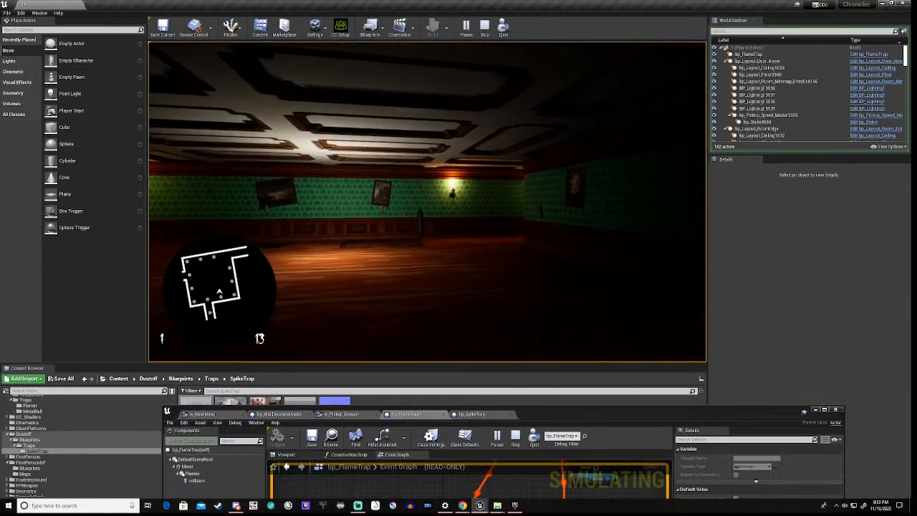
pyautogui.press('w')
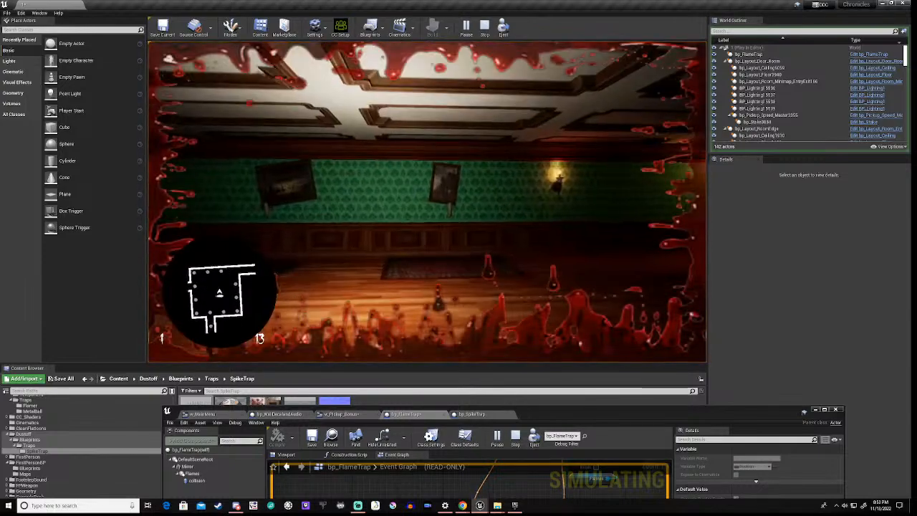
pyautogui.press('w')
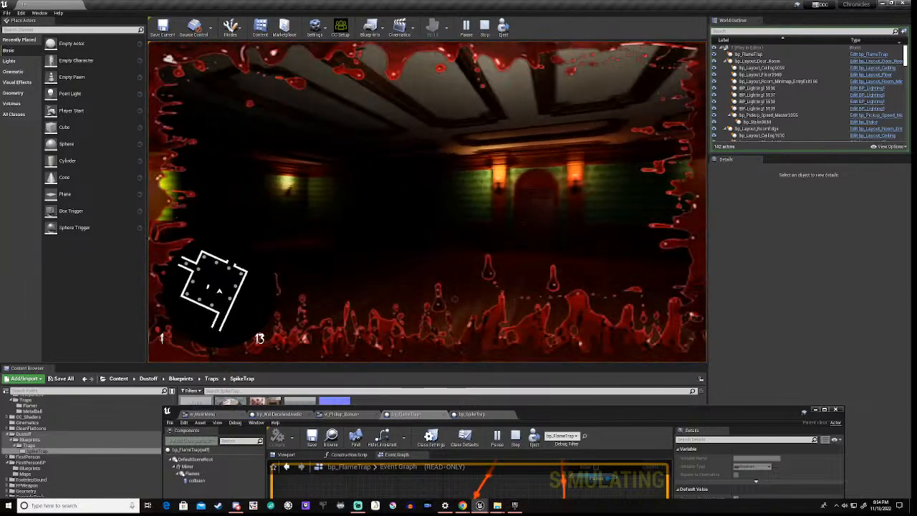
pyautogui.press('w')
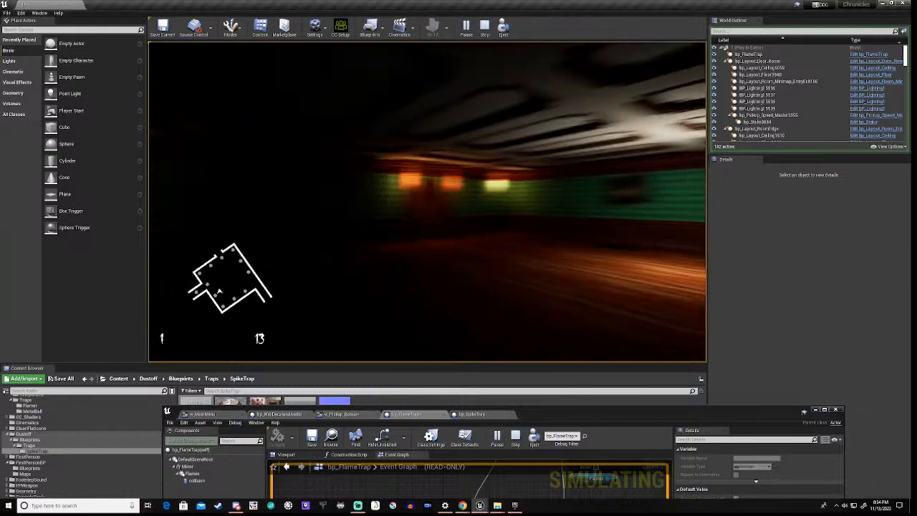
pyautogui.press('w')
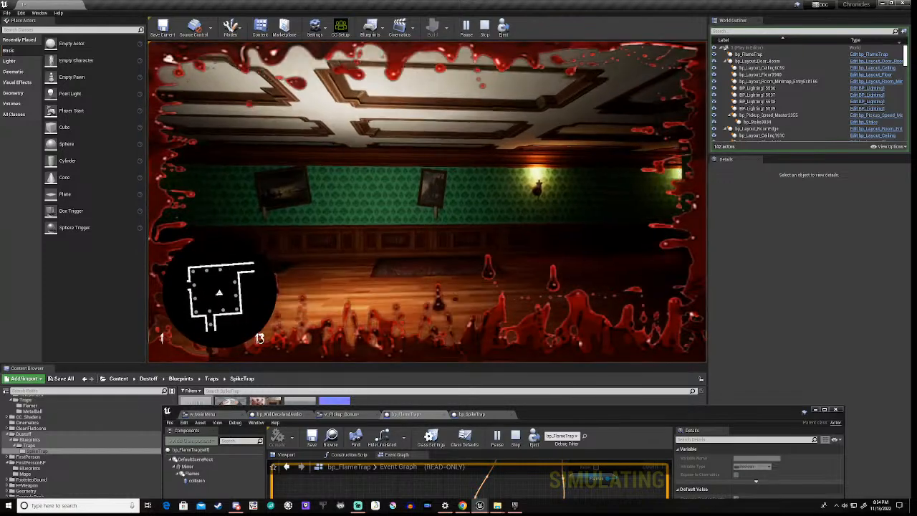
pyautogui.press('w')
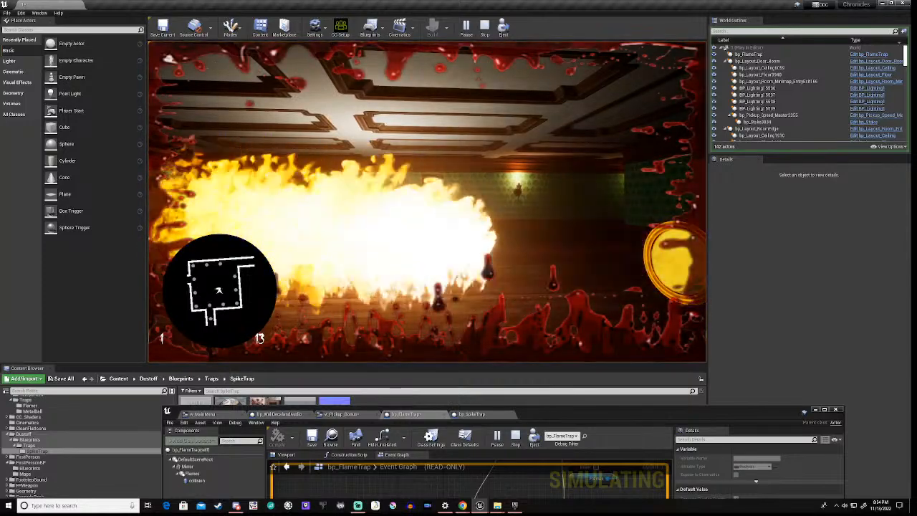
pyautogui.press('w')
pyautogui.press('w')
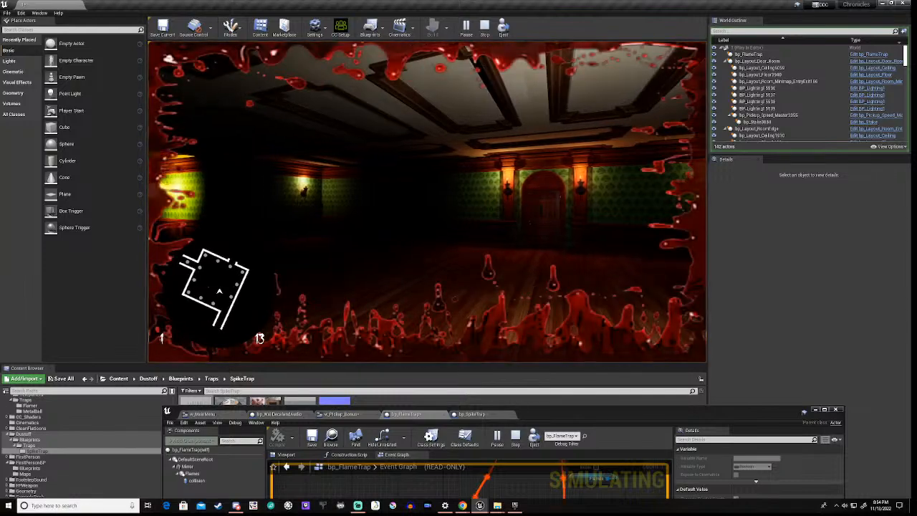
pyautogui.press('Escape')
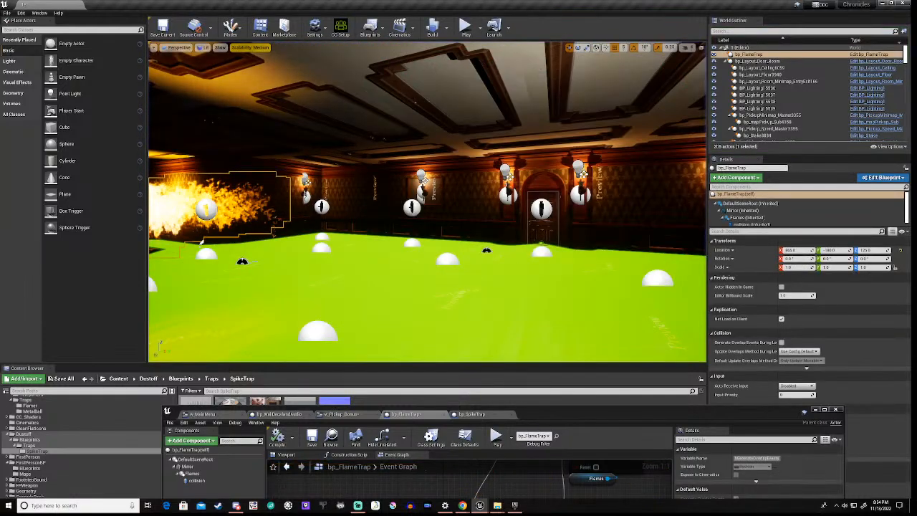